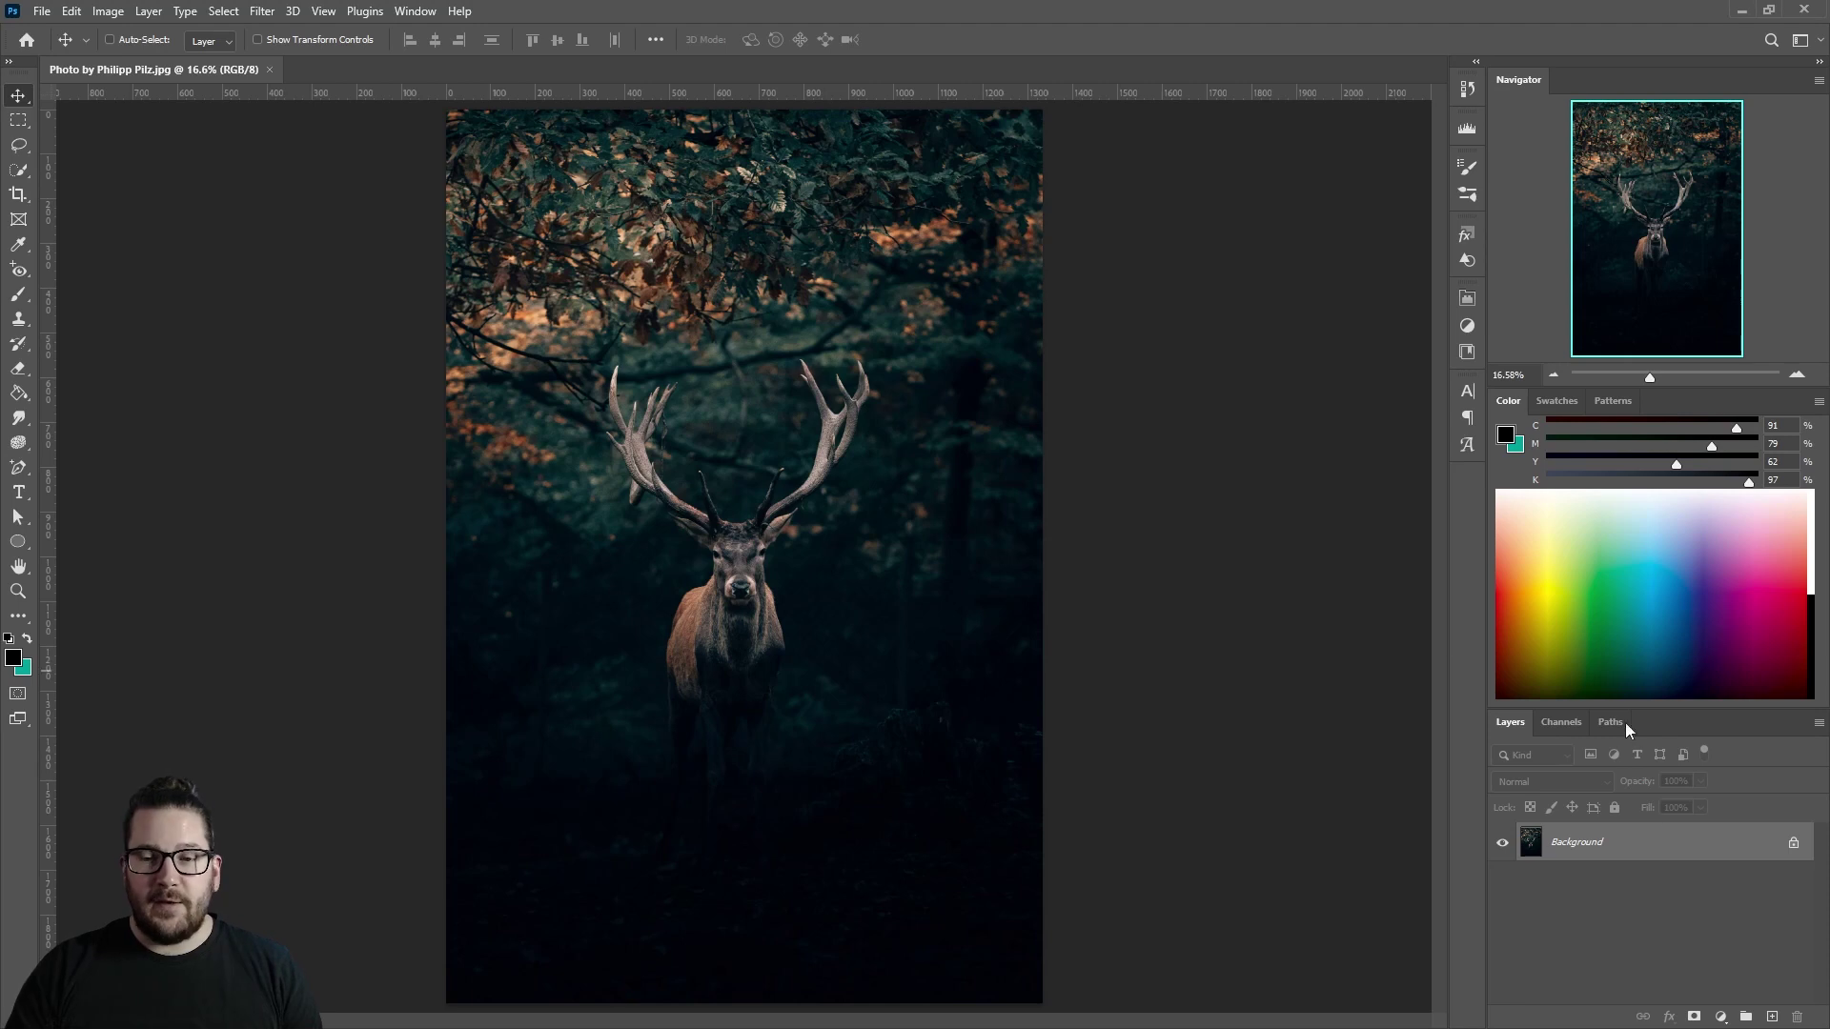
# Unlock the Background layer and duplicate it
pyautogui.click(1794, 846)
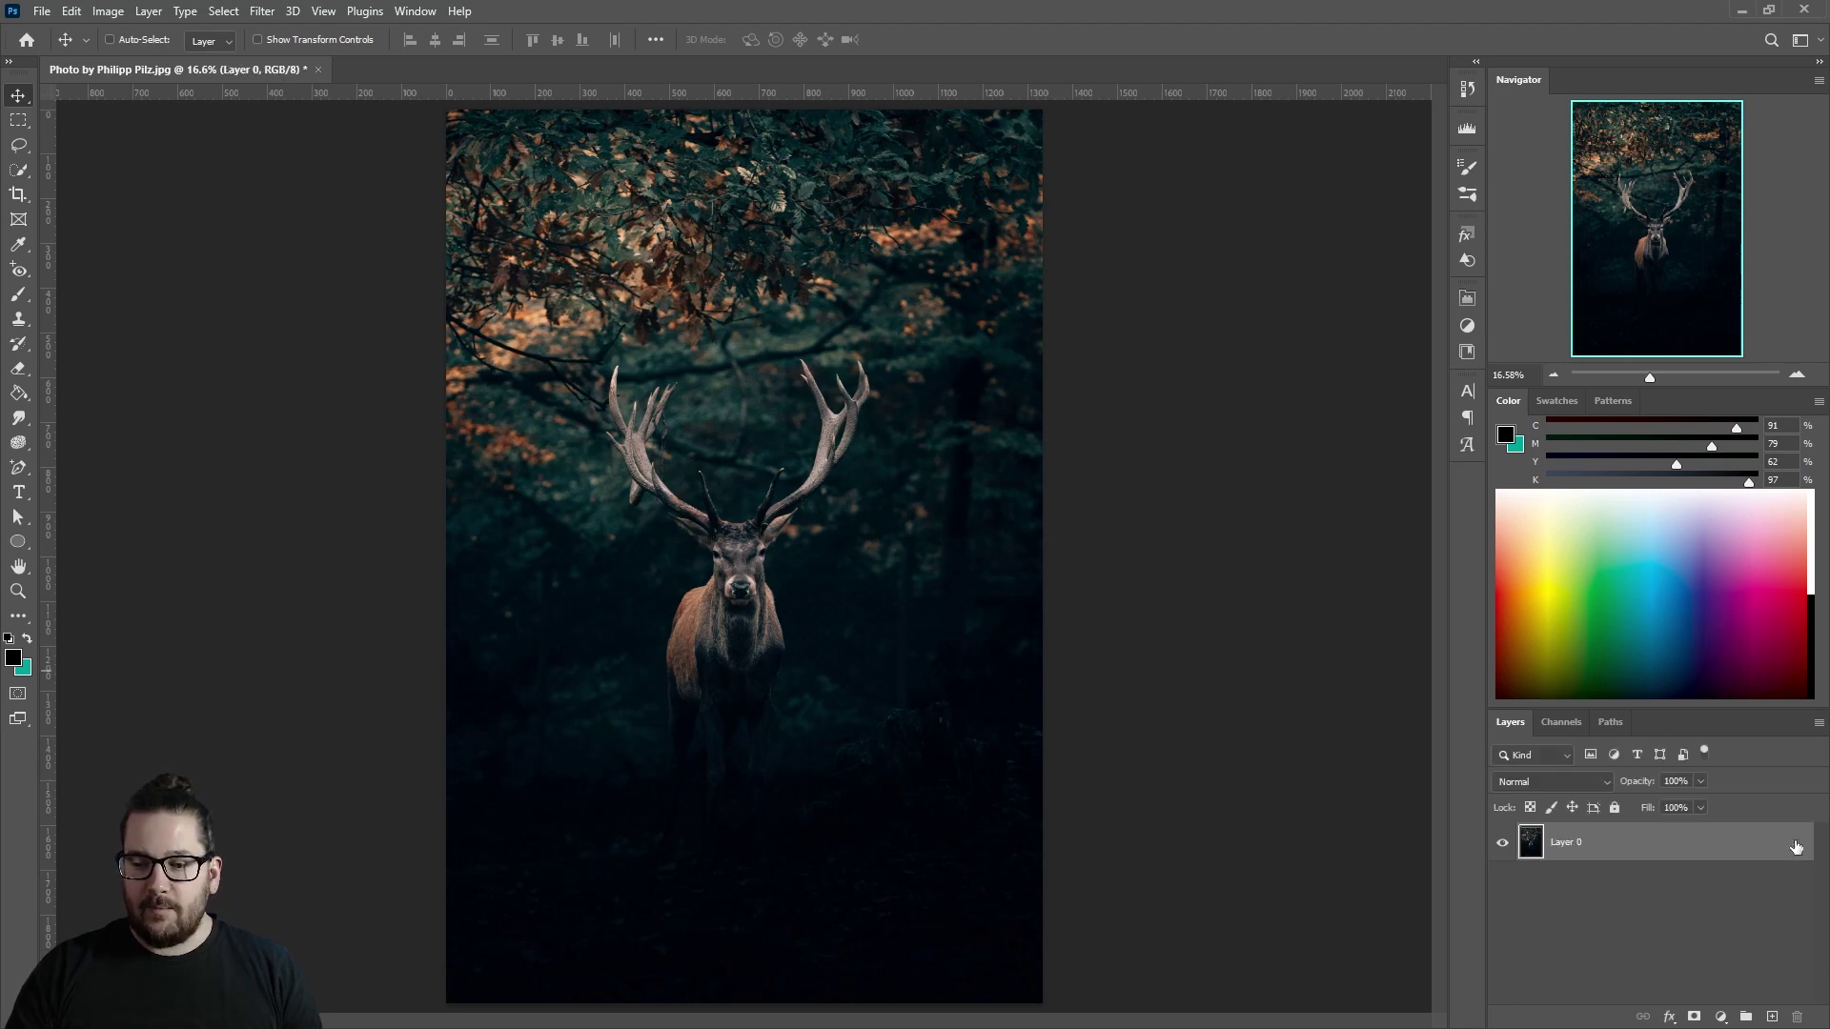
pyautogui.moveTo(1699, 850); pyautogui.dragTo(1772, 1017)
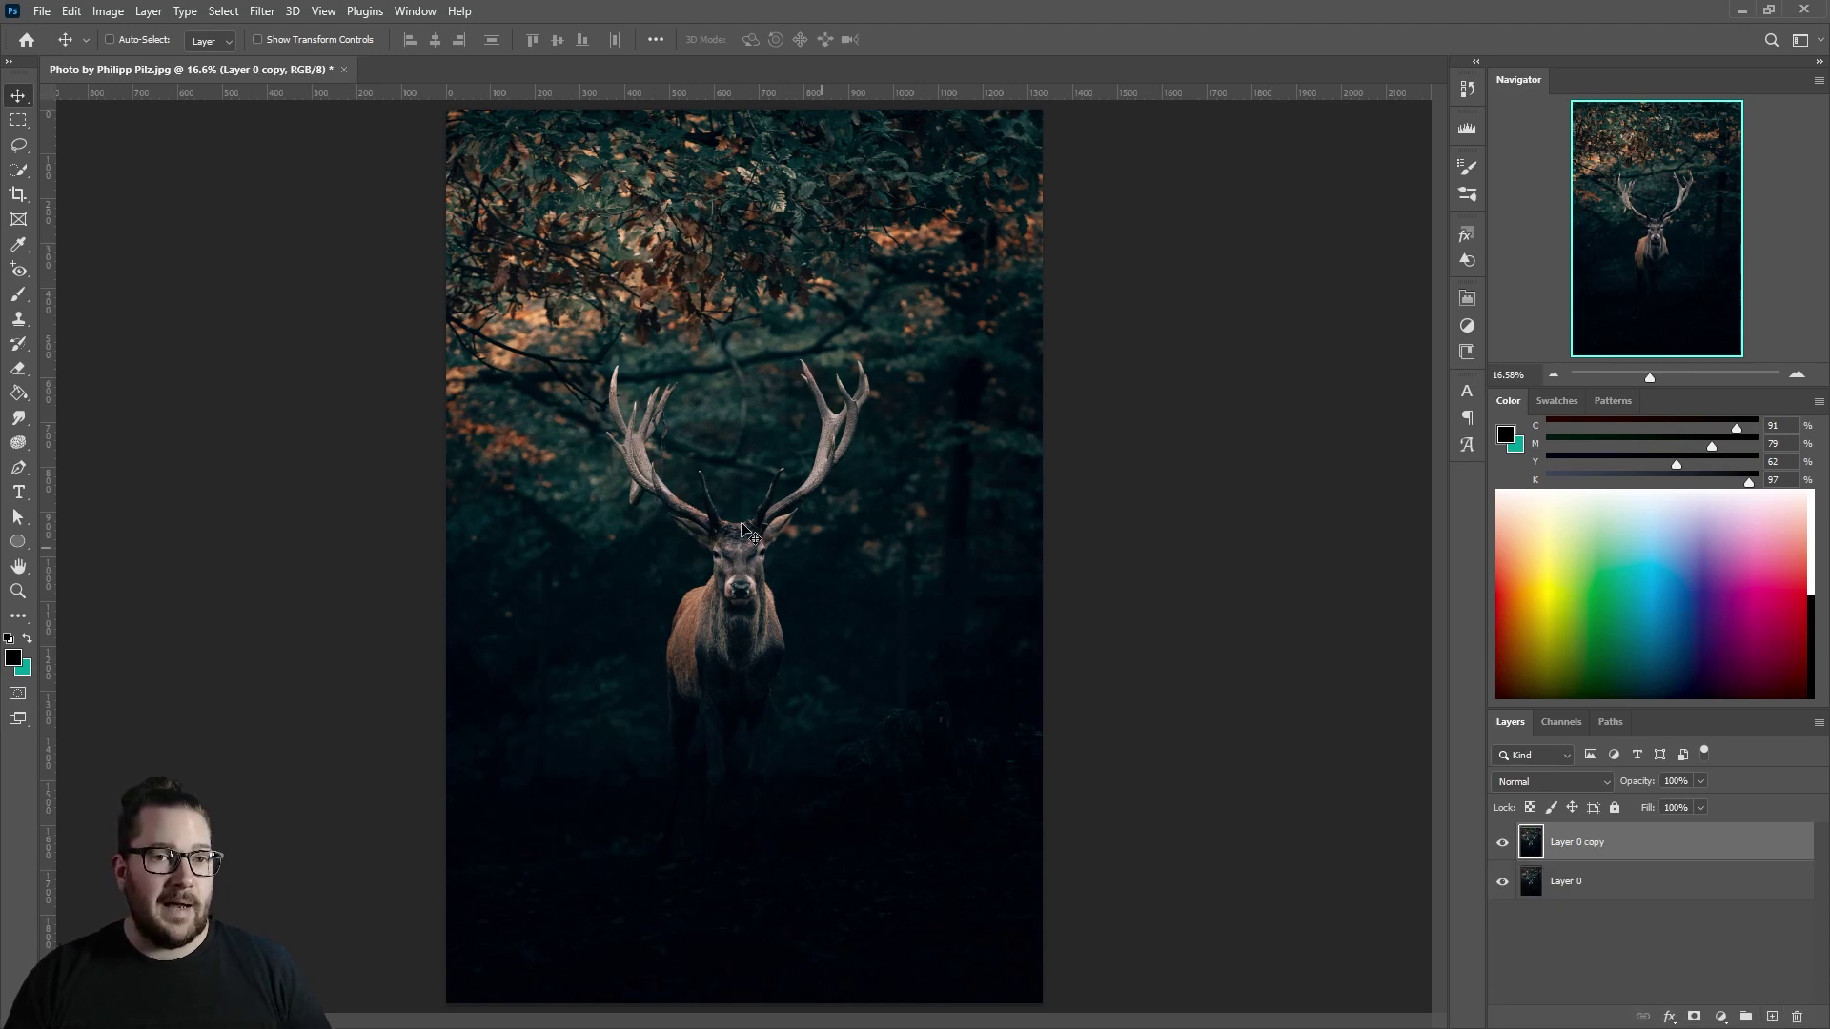
# Outline the antlers with a Pen path and mask the top layer copy to its selection with a 0-pixel feather radius
pyautogui.click(21, 473)
pyautogui.scroll(2, 675, 503)
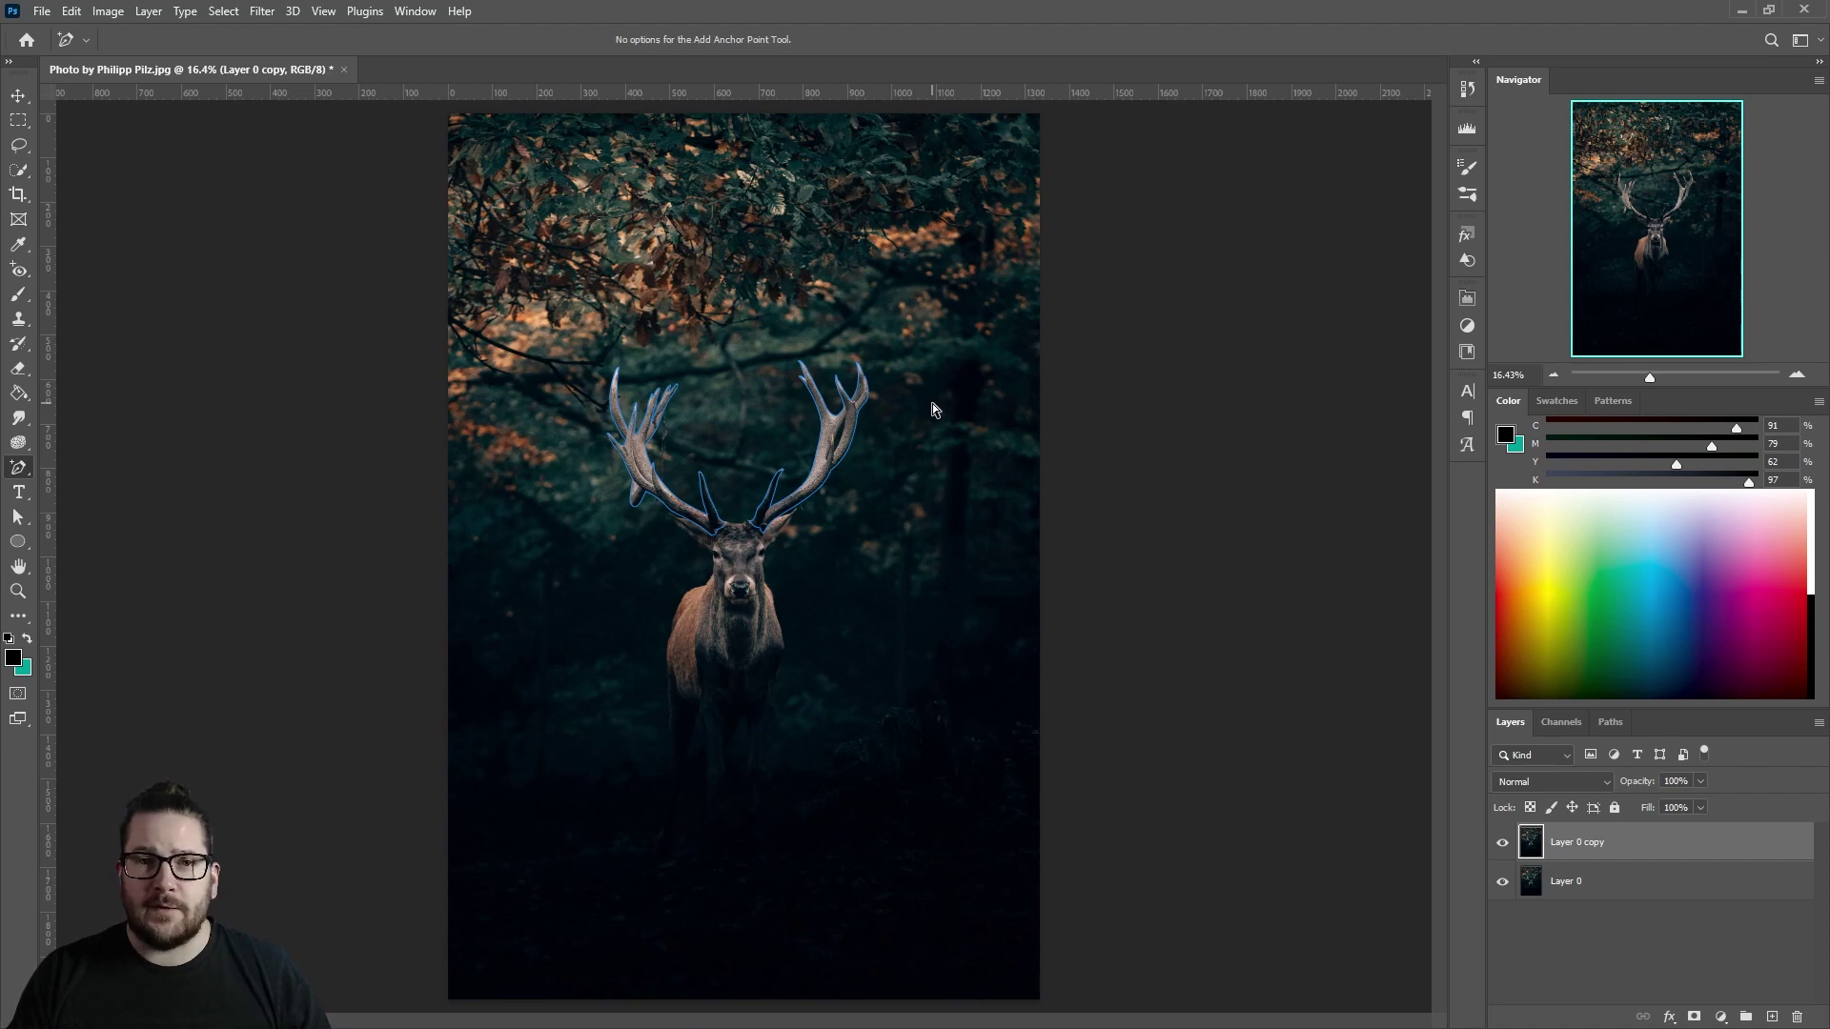
pyautogui.rightClick(738, 382)
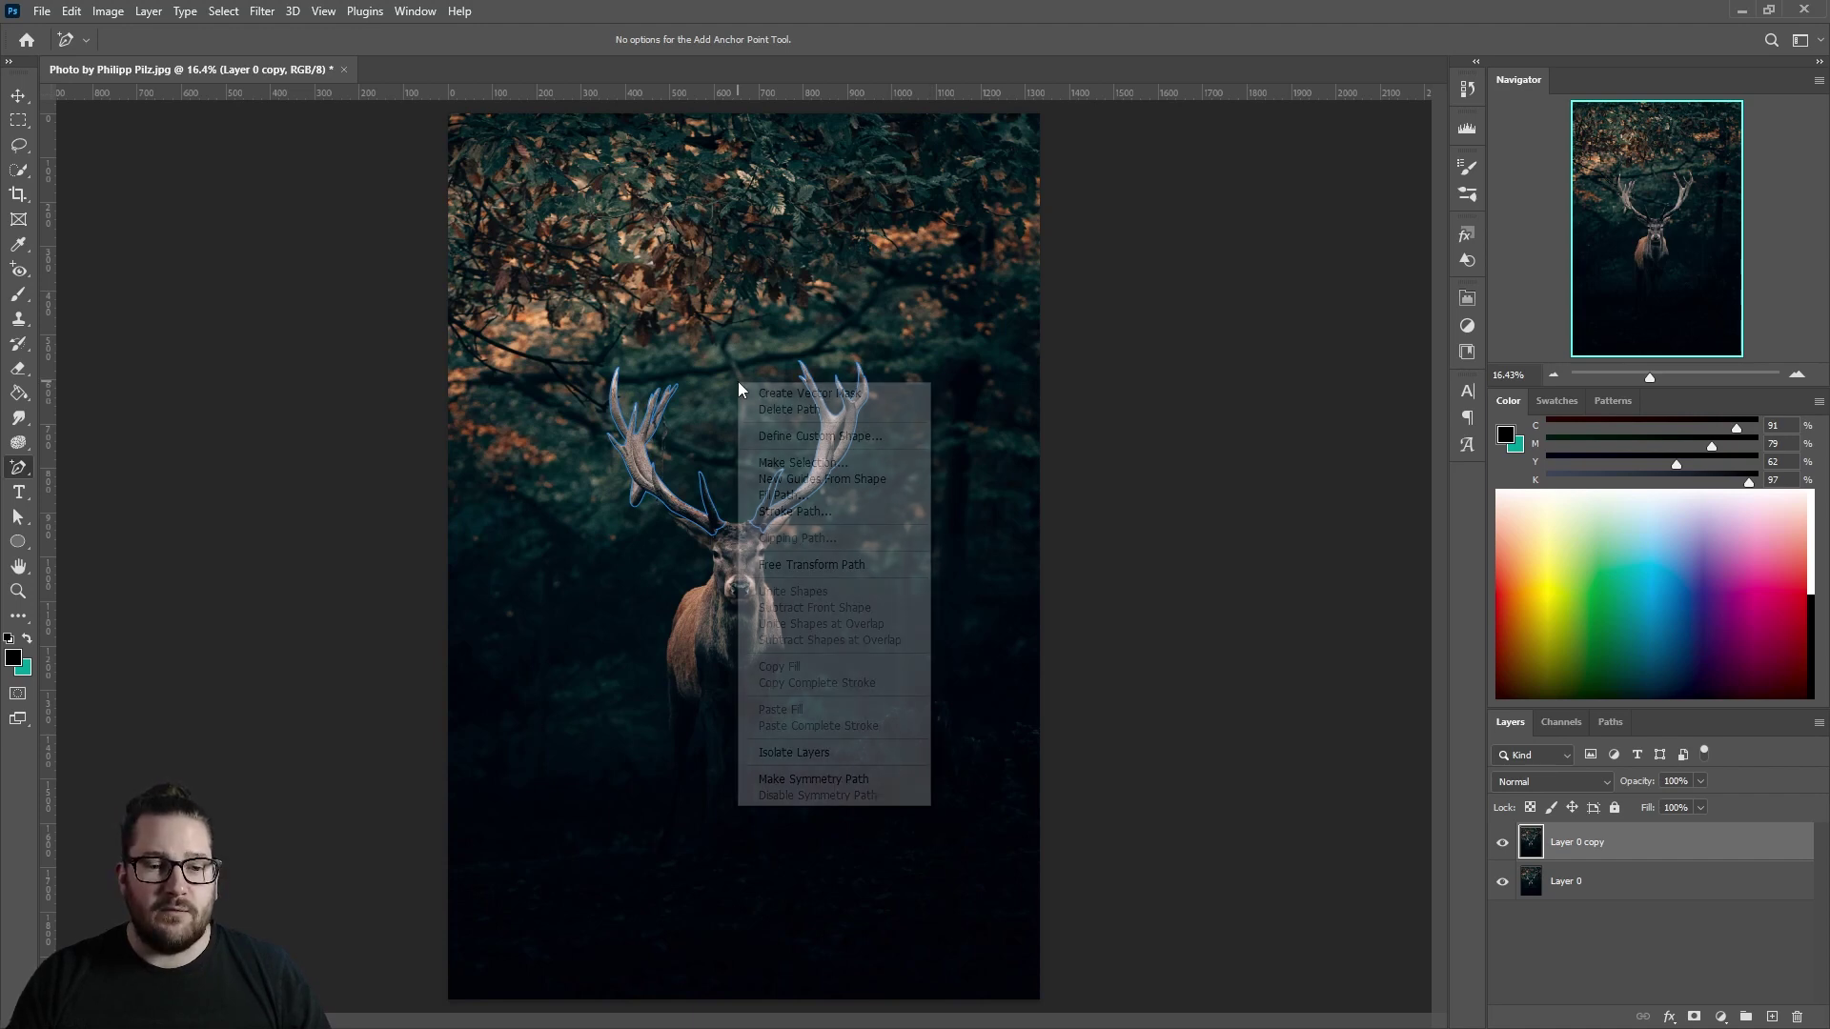
pyautogui.click(805, 464)
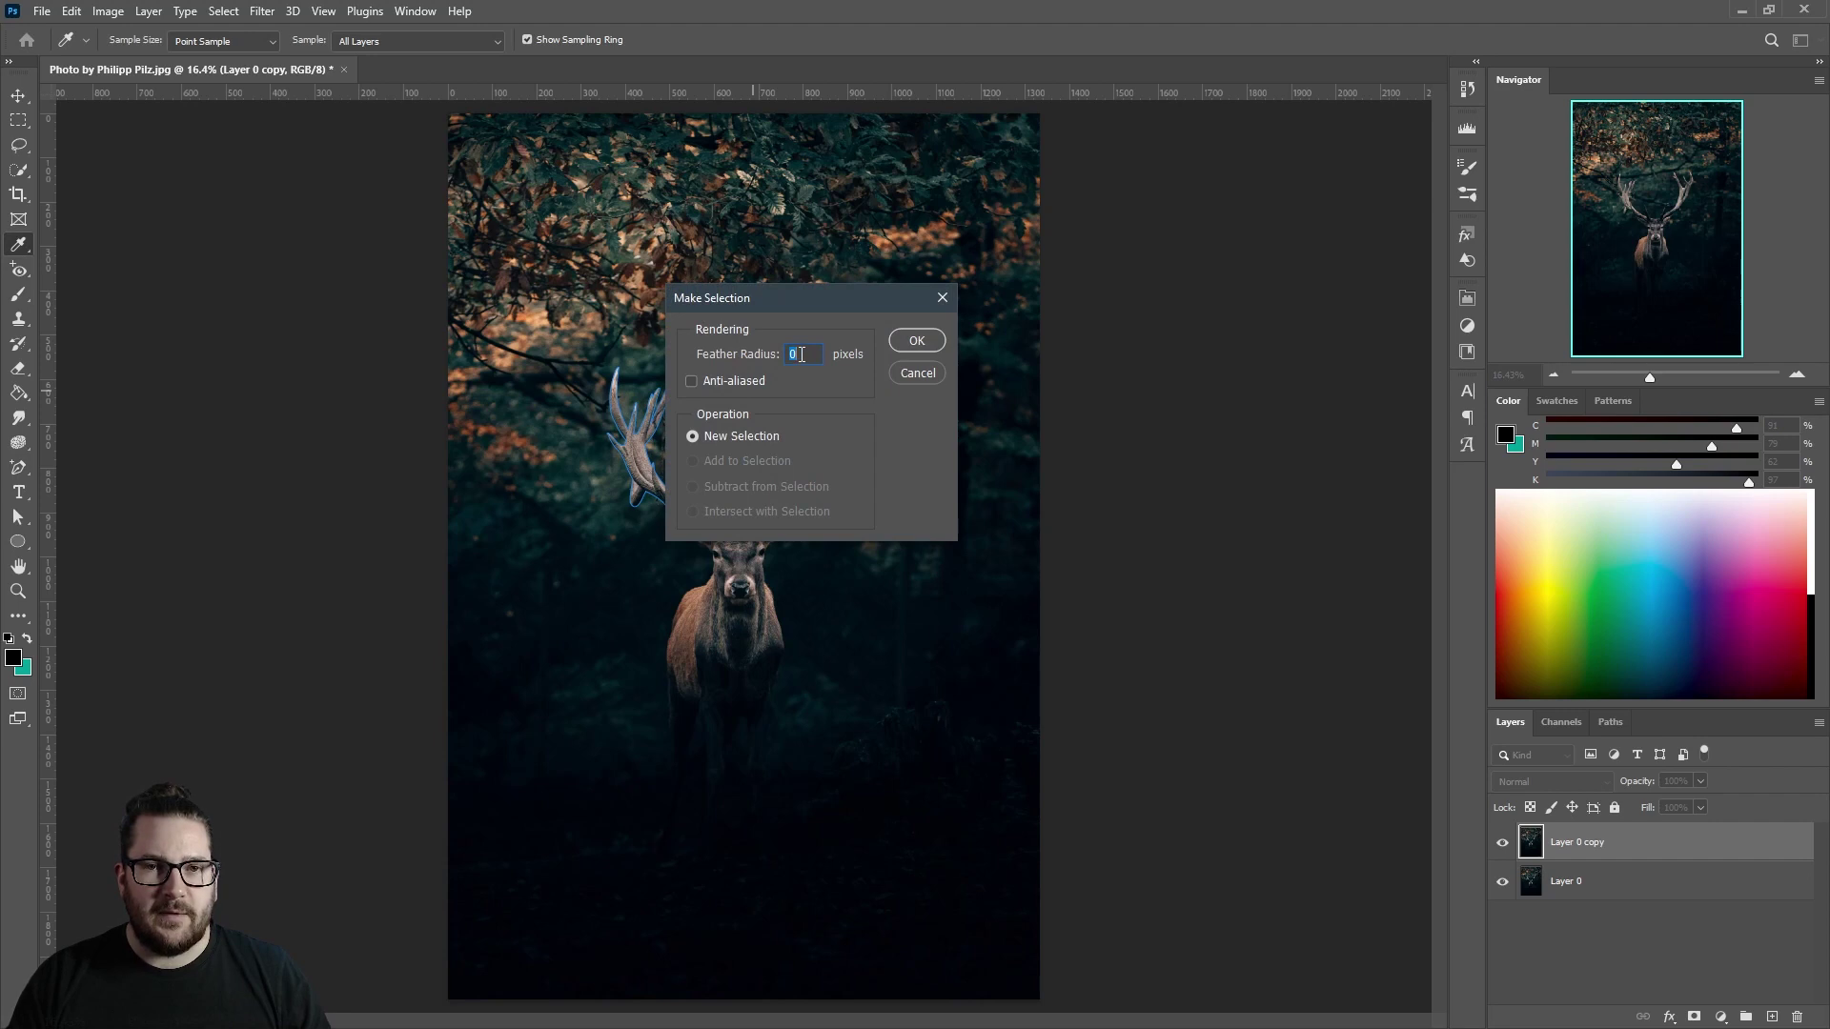
pyautogui.click(915, 341)
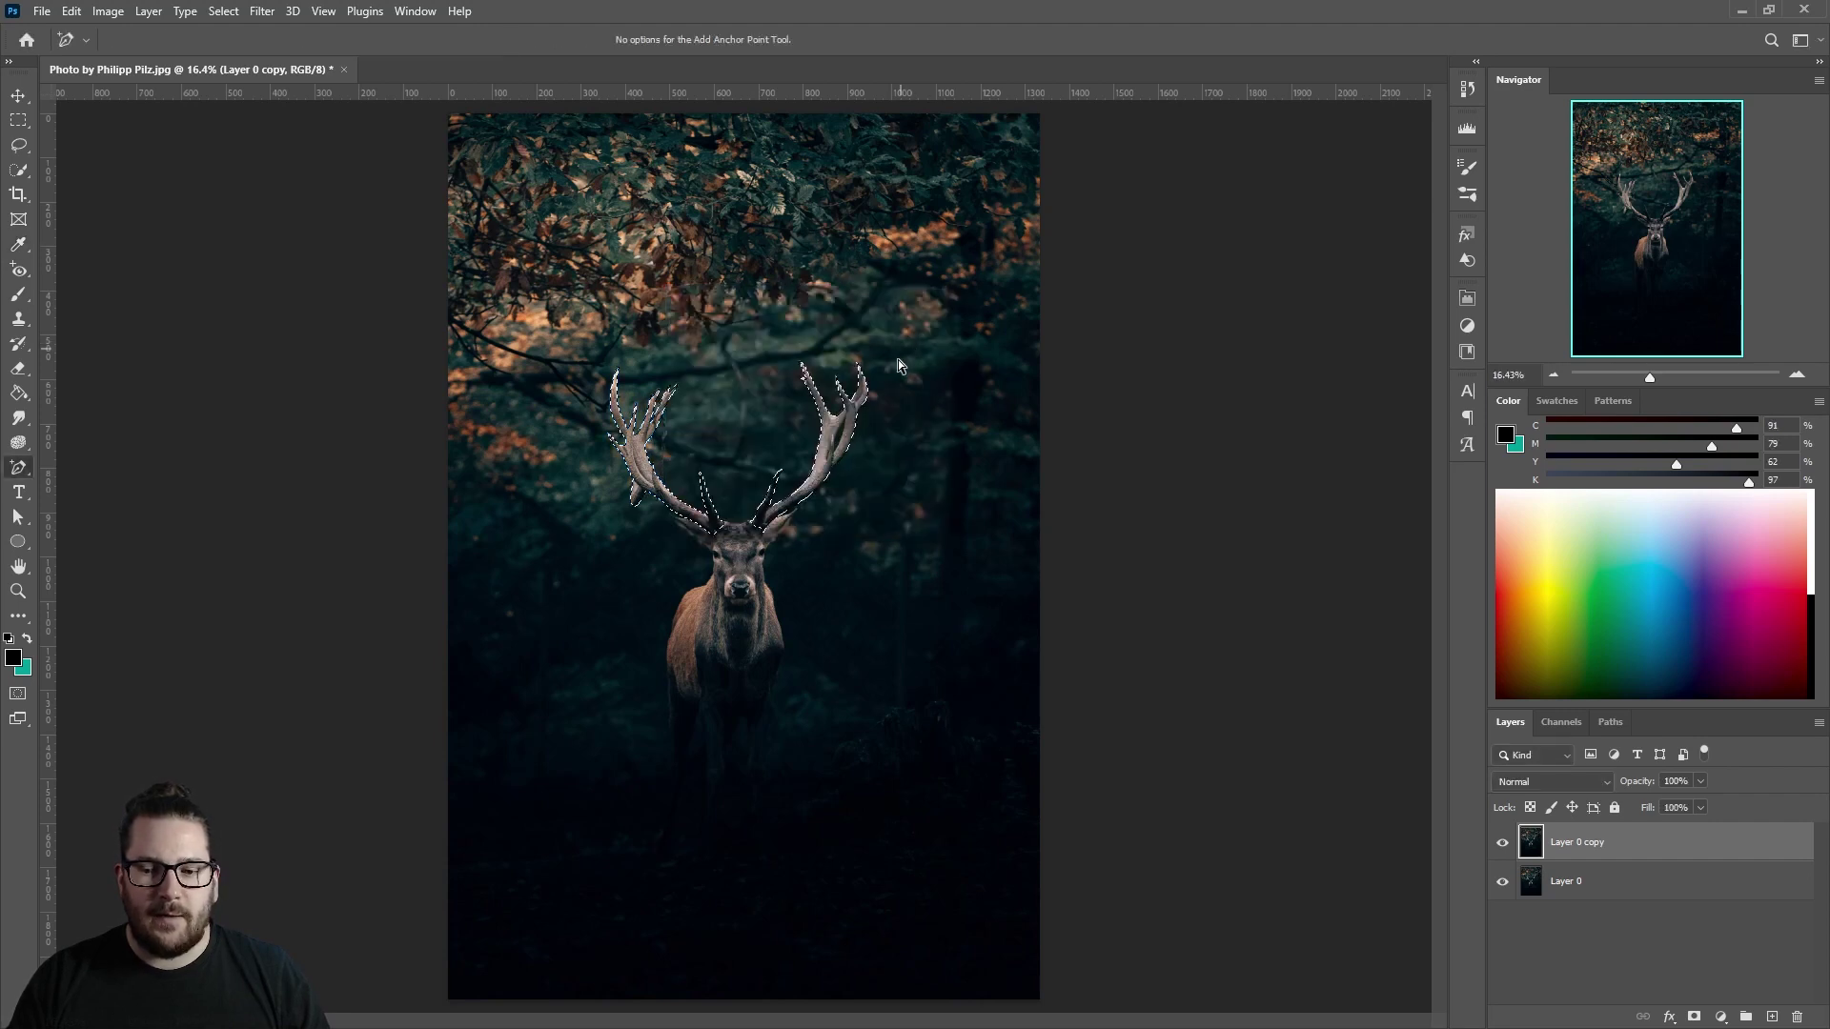
pyautogui.click(1695, 1017)
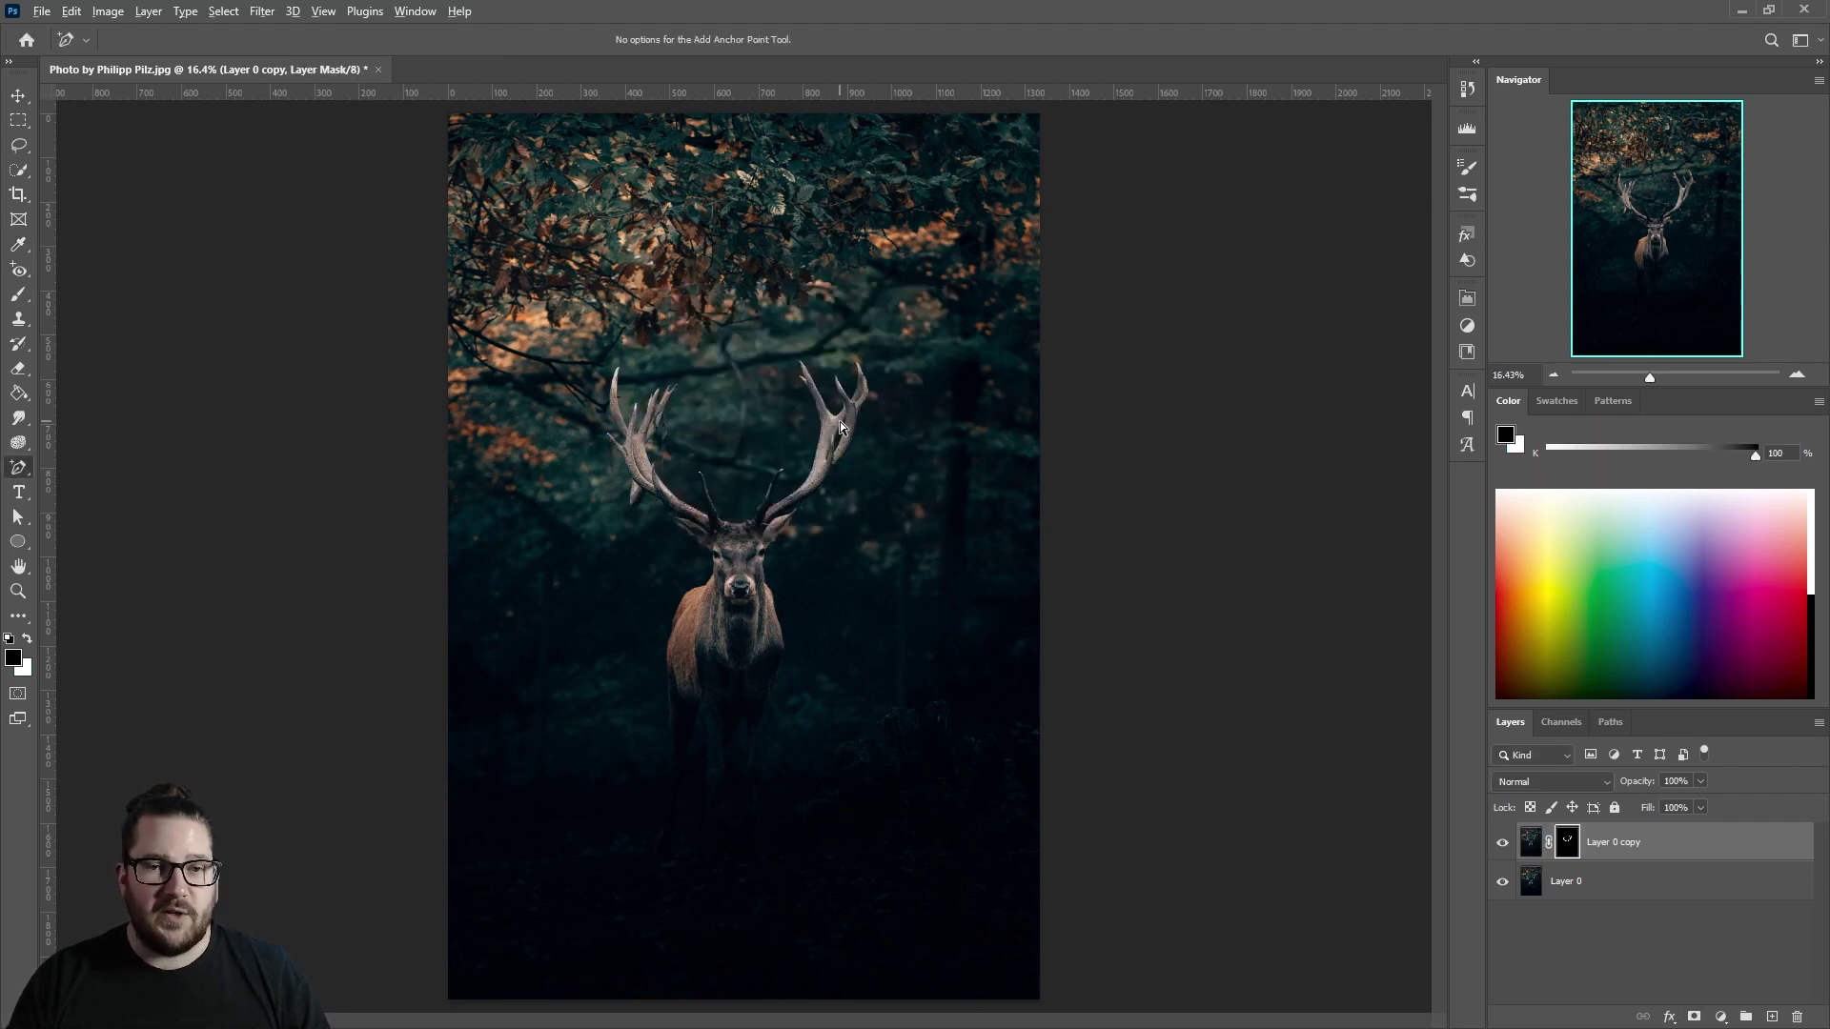
pyautogui.scroll(10, 839, 421)
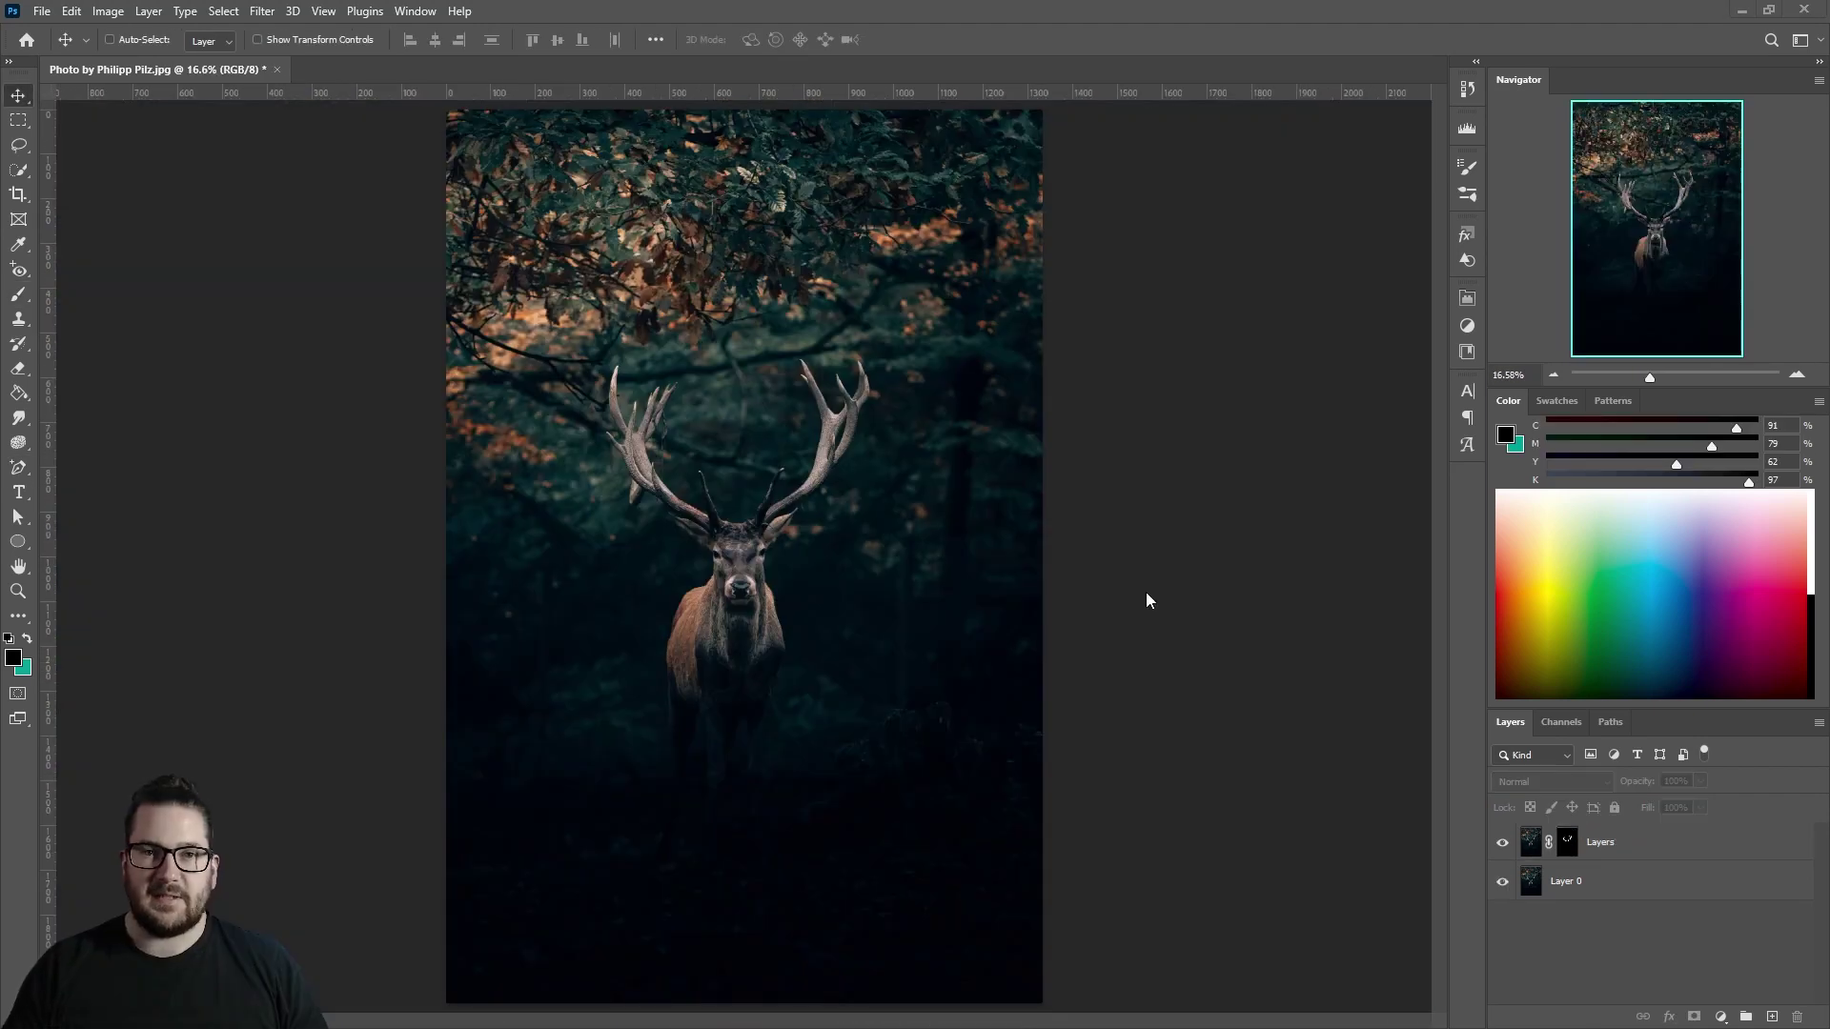
# Rename the masked layer Antlers and the full photo layer beneath it Deer
pyautogui.doubleClick(1602, 843)
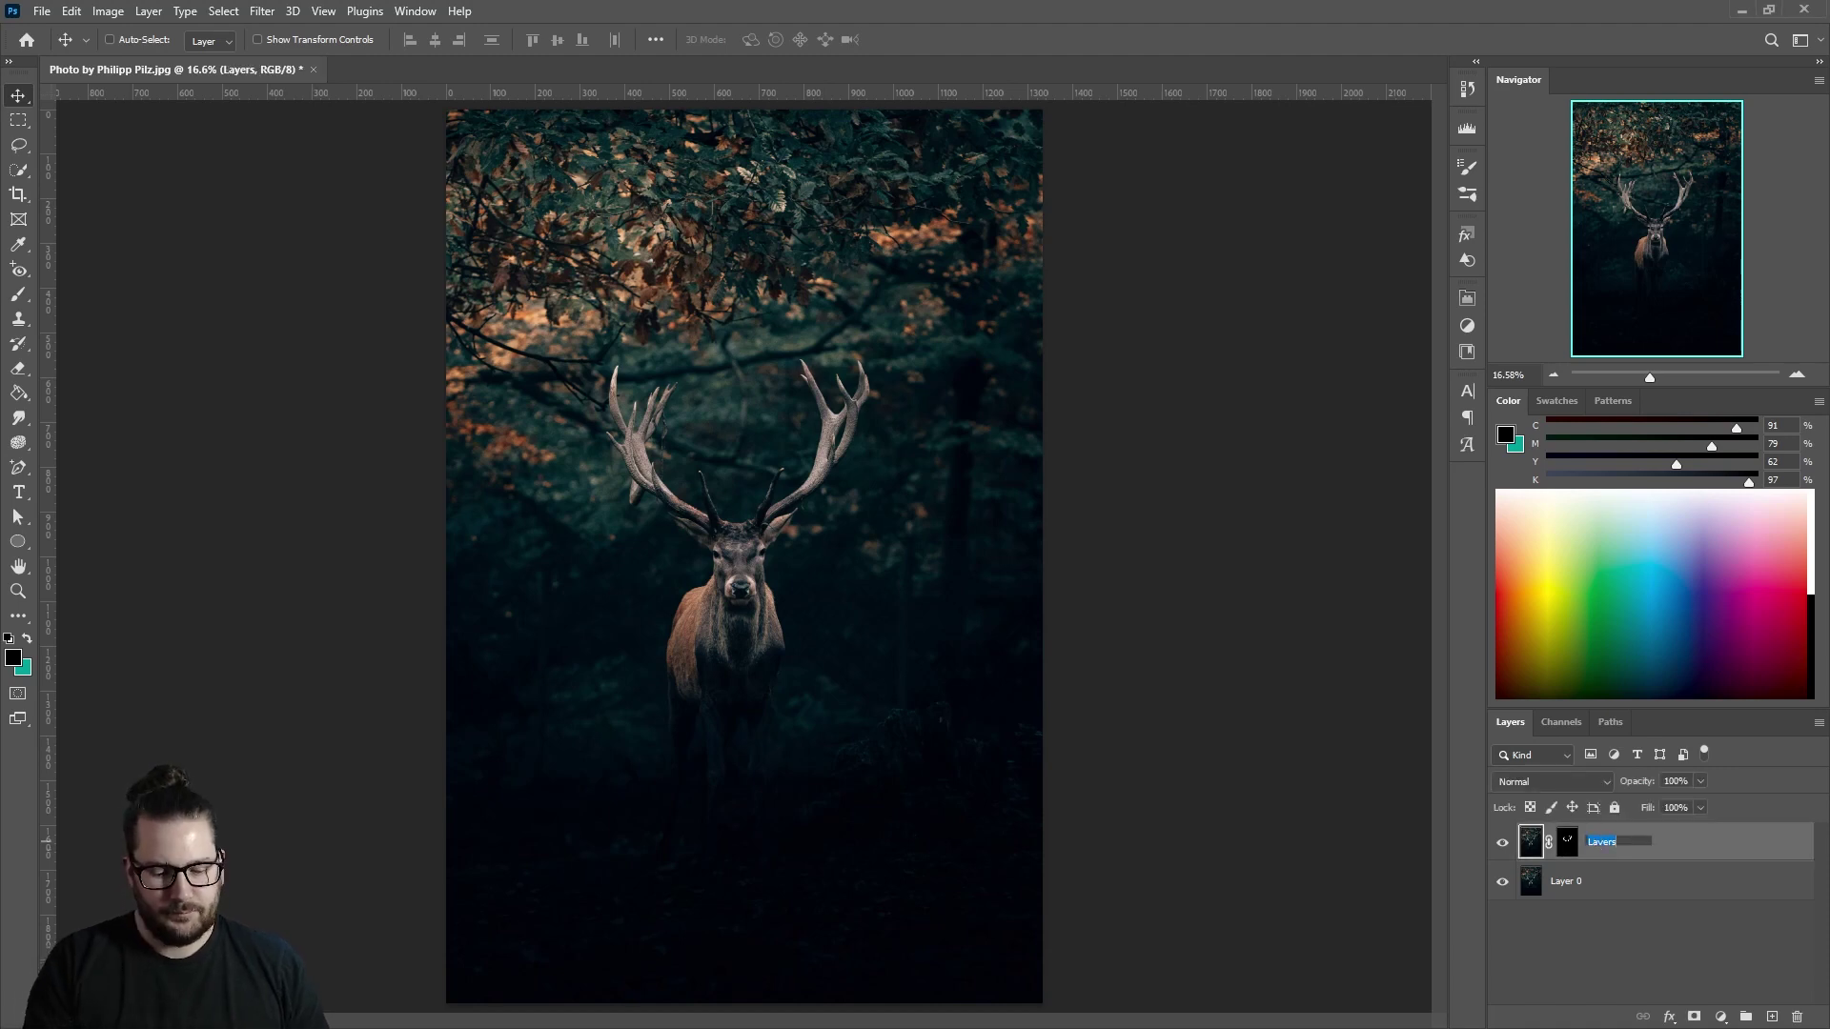
pyautogui.write('Antlers')
pyautogui.click(1582, 907)
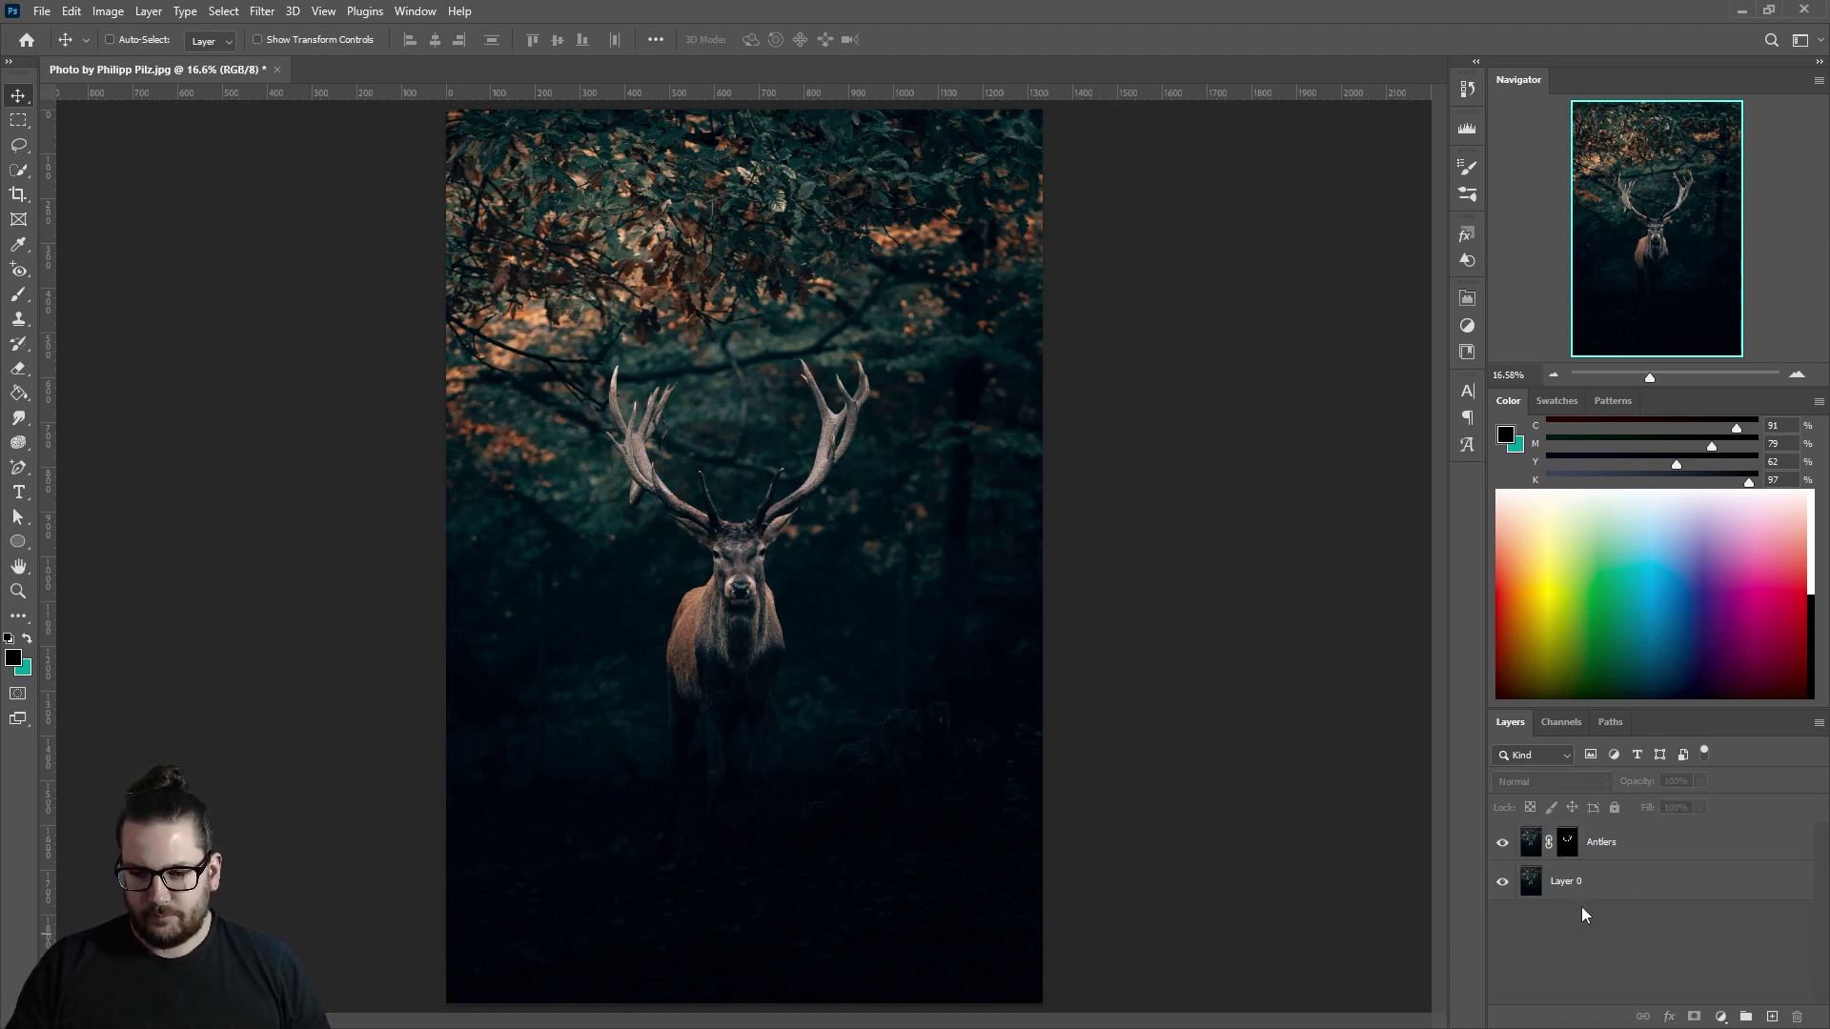
pyautogui.doubleClick(1569, 883)
pyautogui.write('Deer')
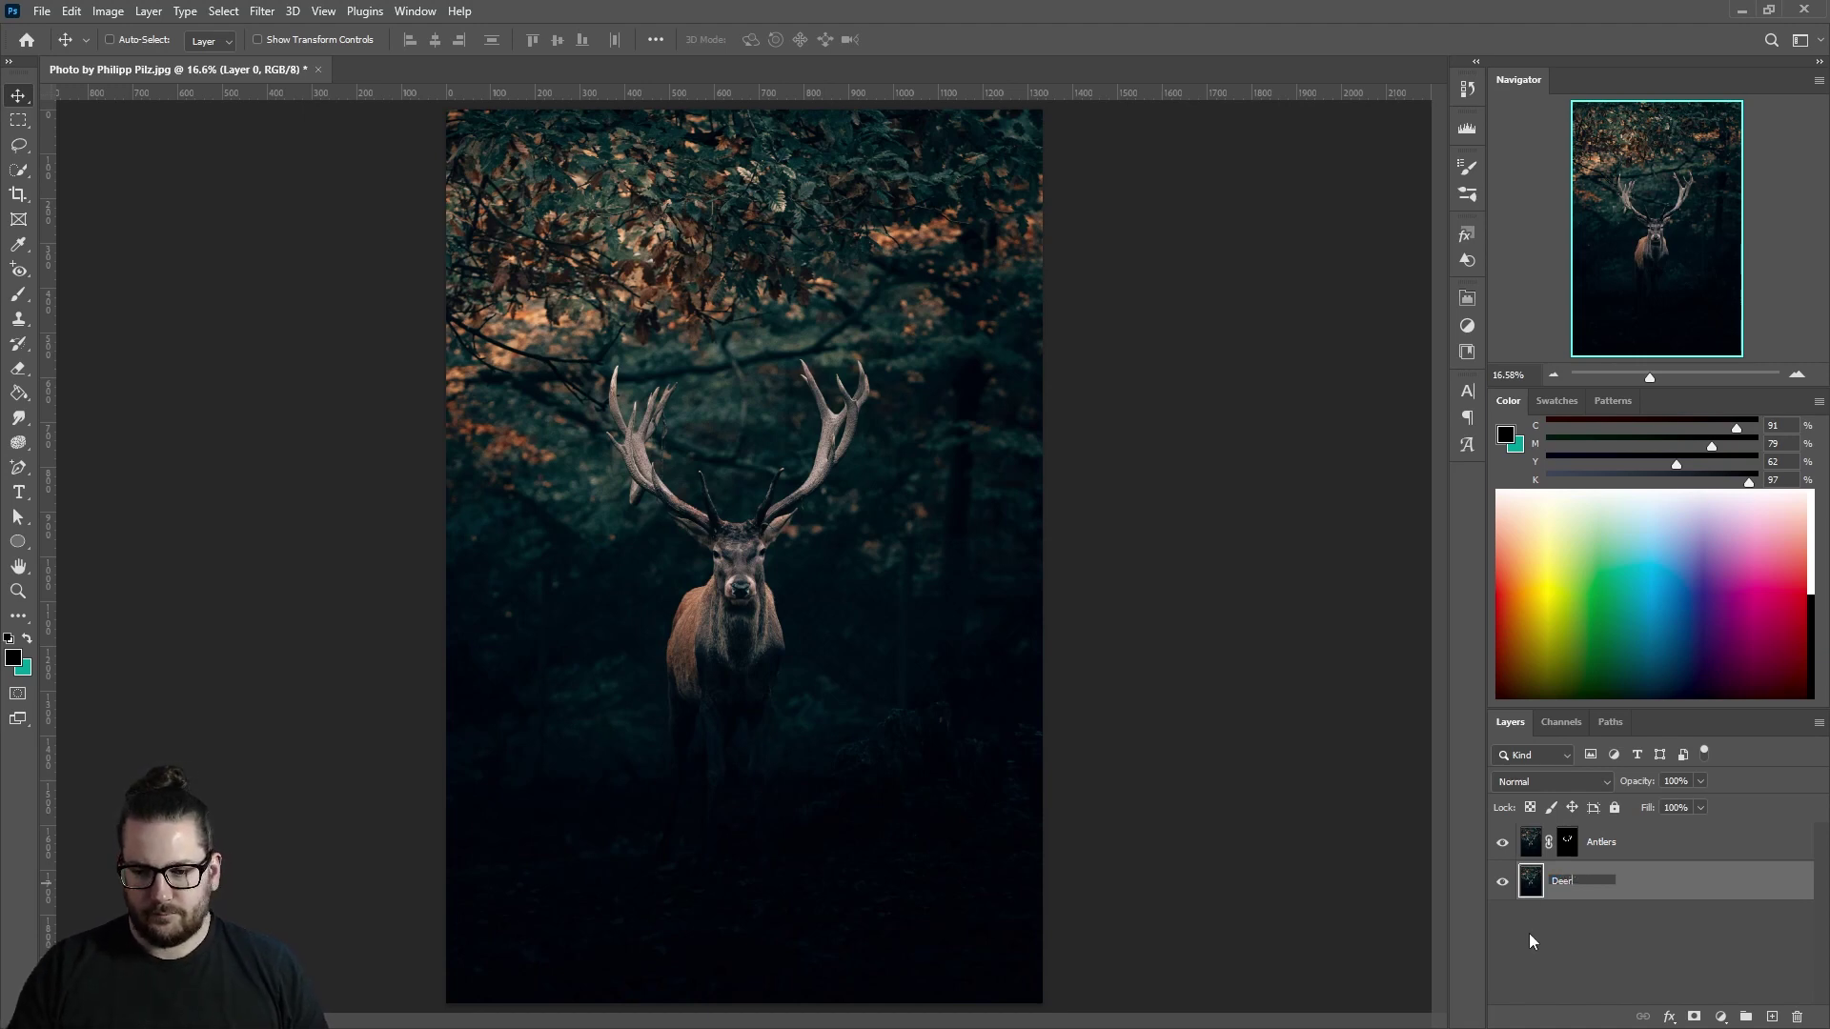
pyautogui.click(1584, 917)
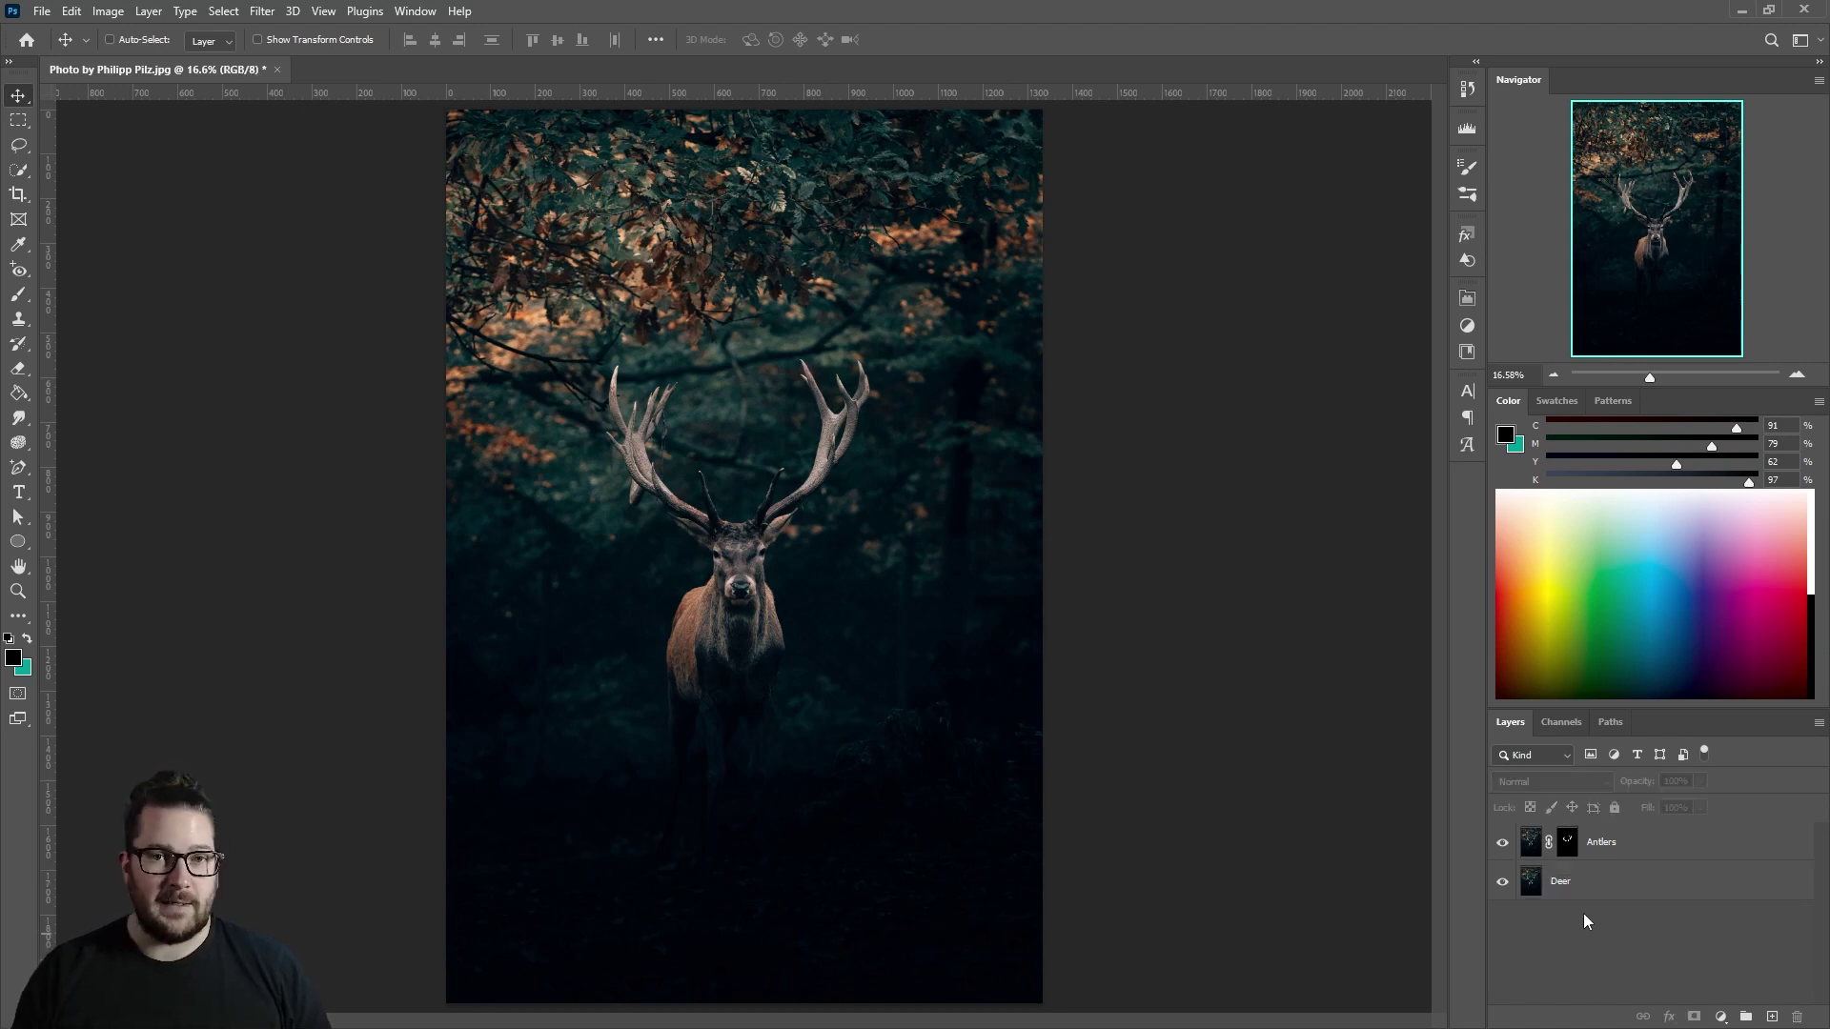
# Add a Color Lookup adjustment layer directly above the Deer layer and look through its 3D LUT presets
pyautogui.click(1596, 894)
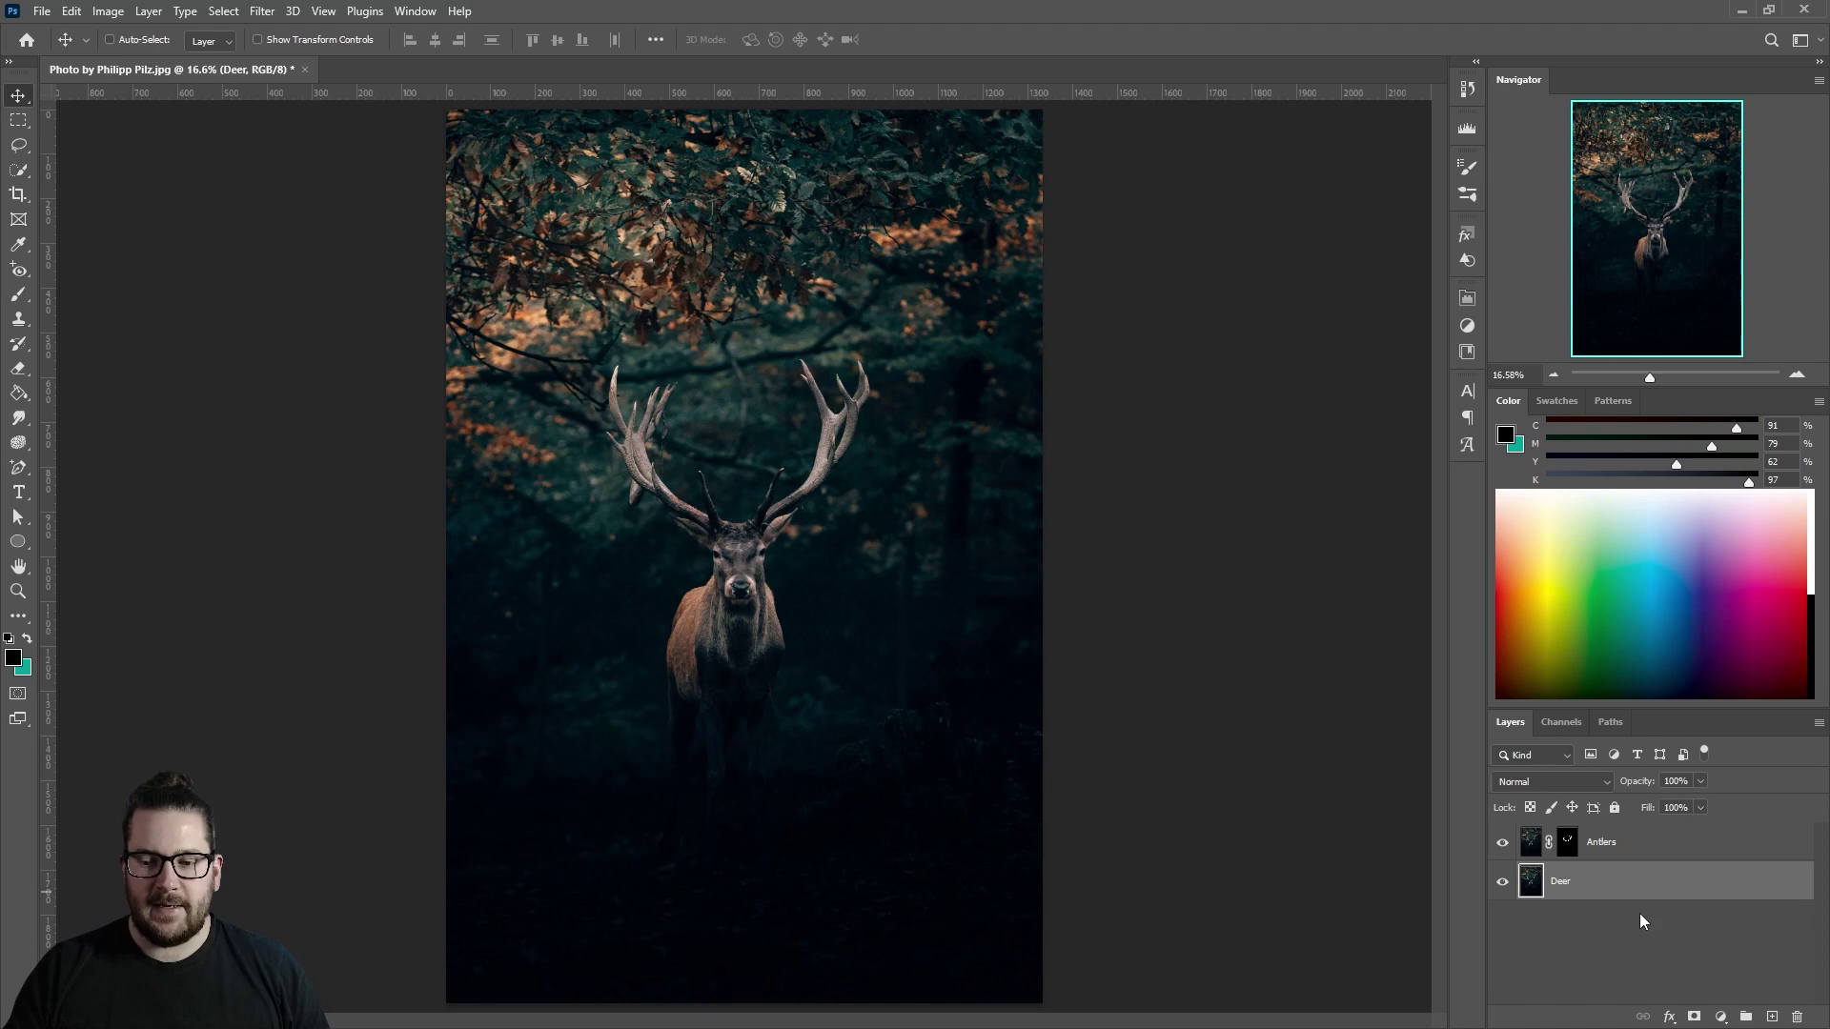
pyautogui.click(1721, 1017)
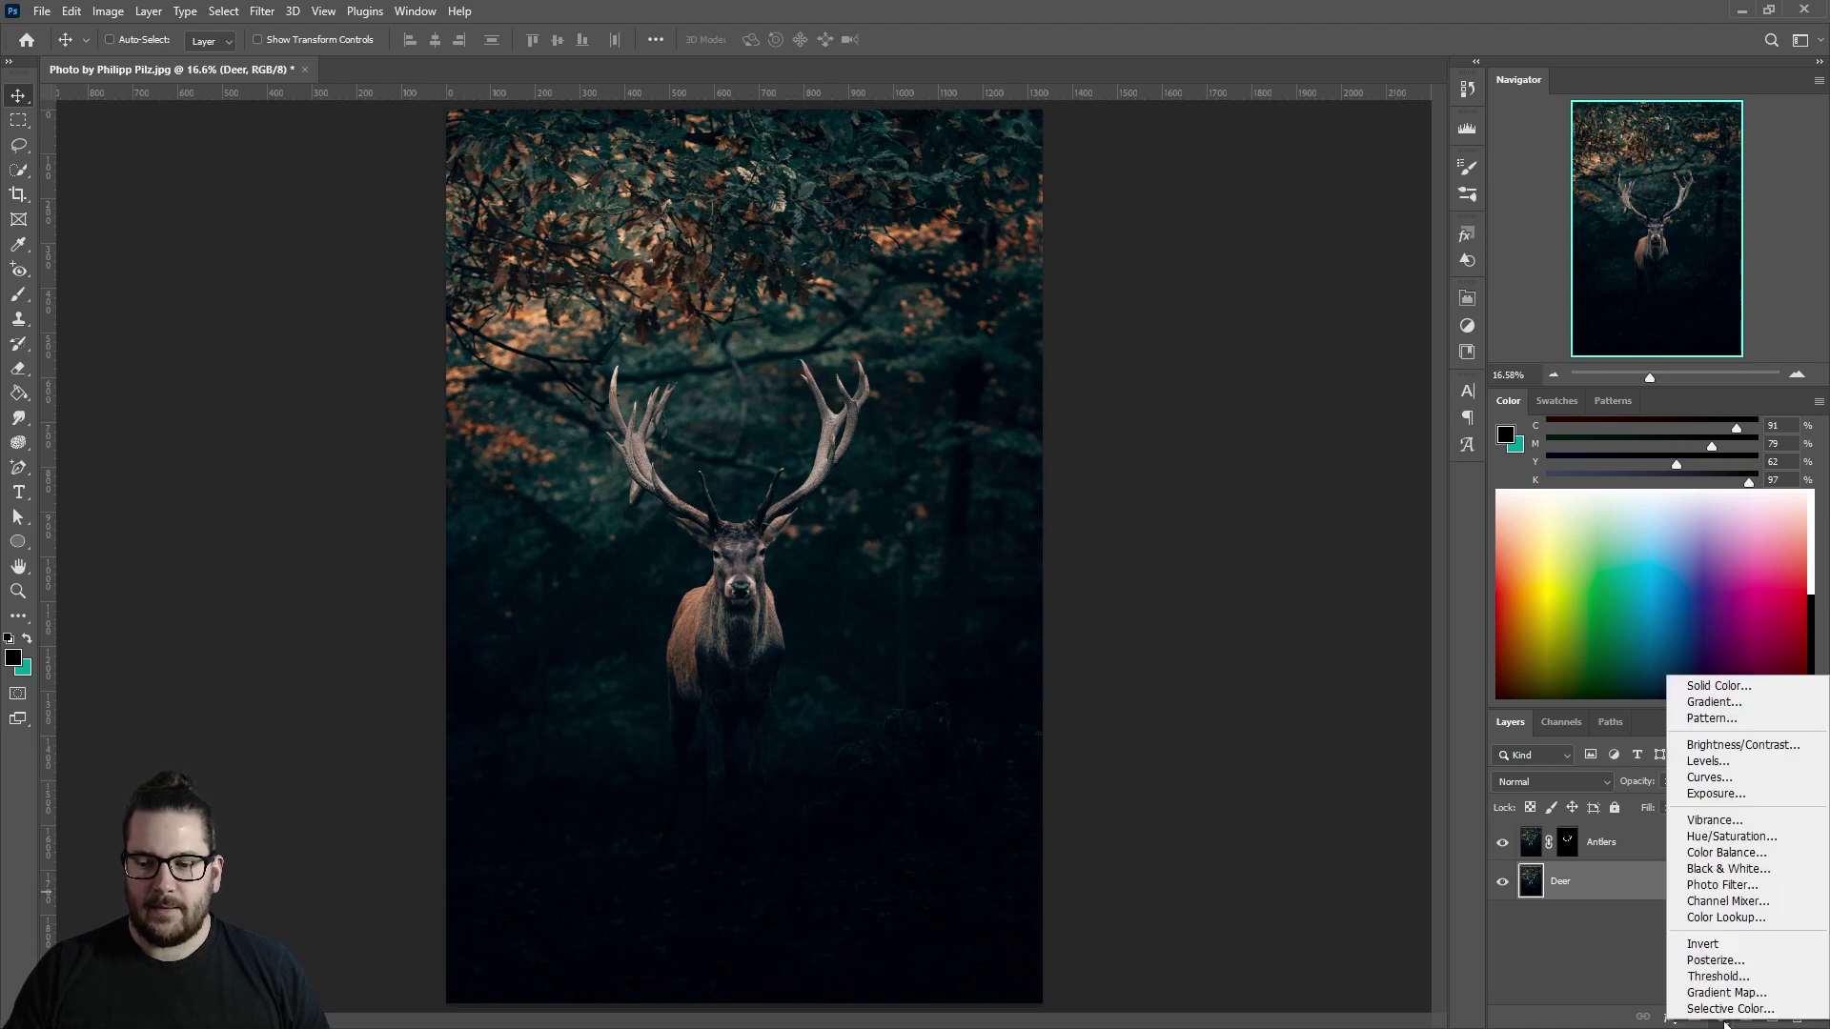
pyautogui.click(1721, 917)
pyautogui.click(1418, 360)
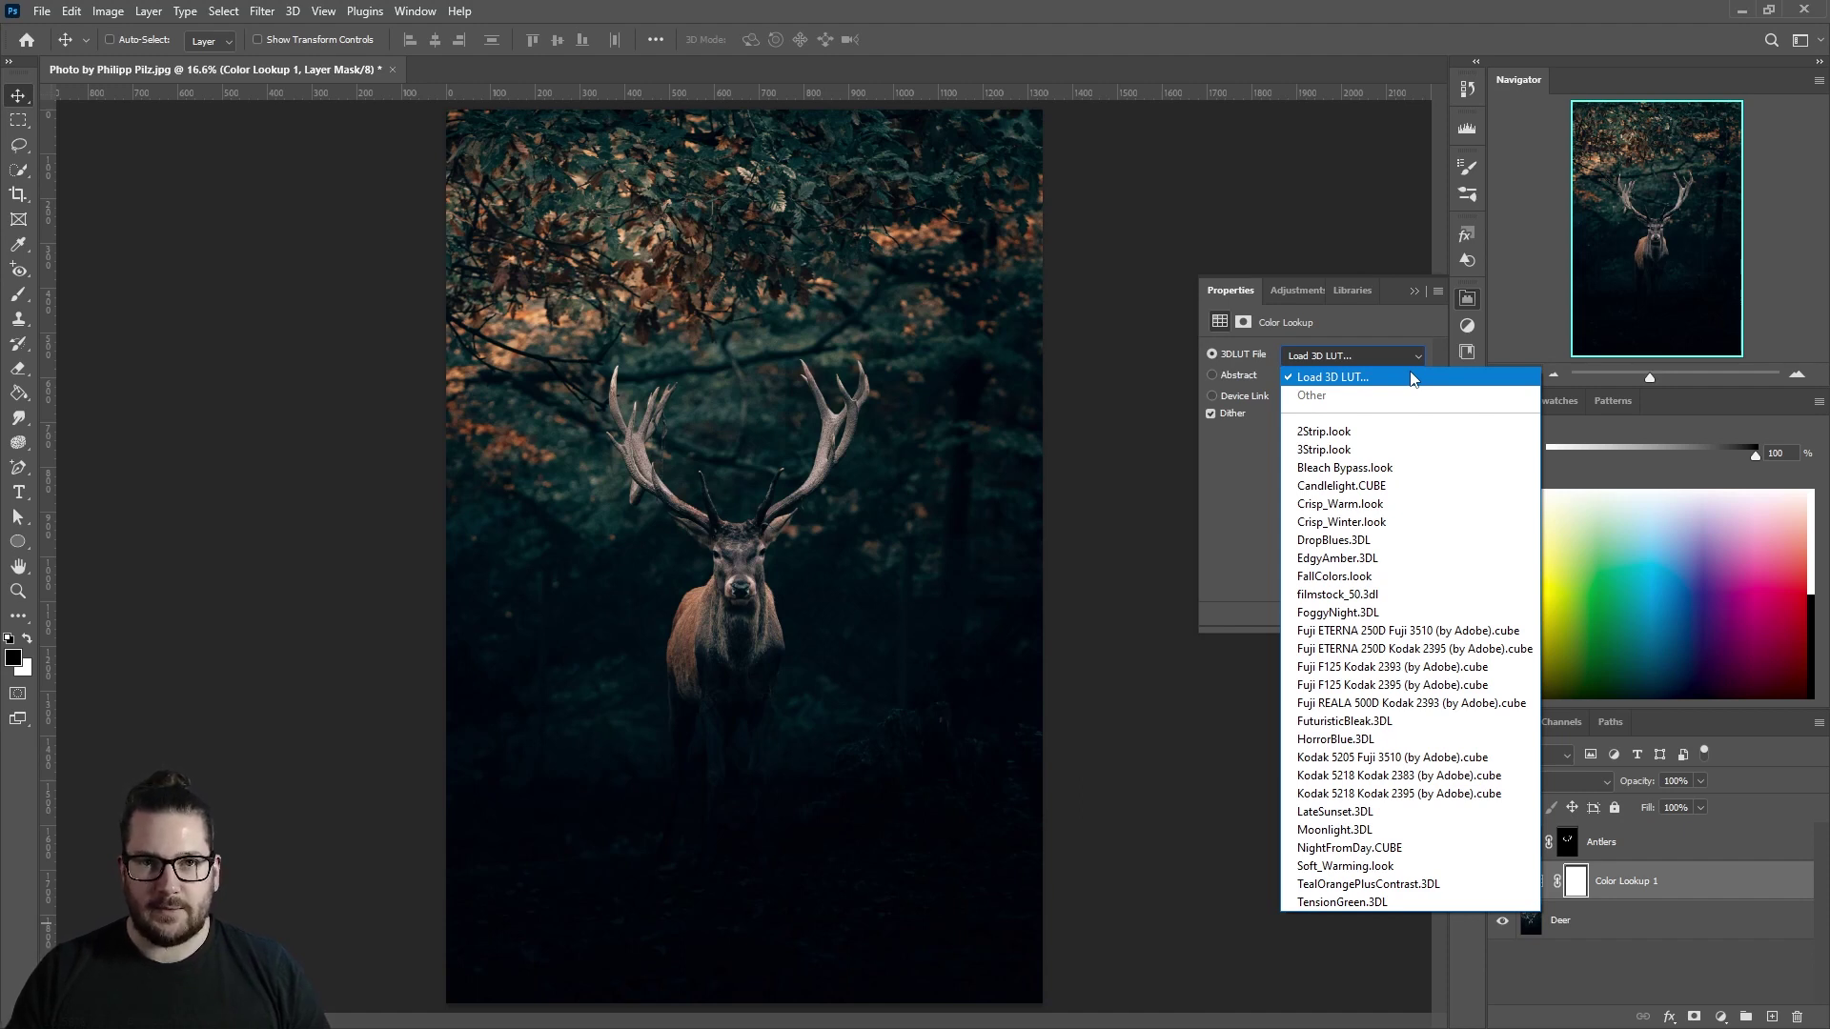
pyautogui.click(1646, 955)
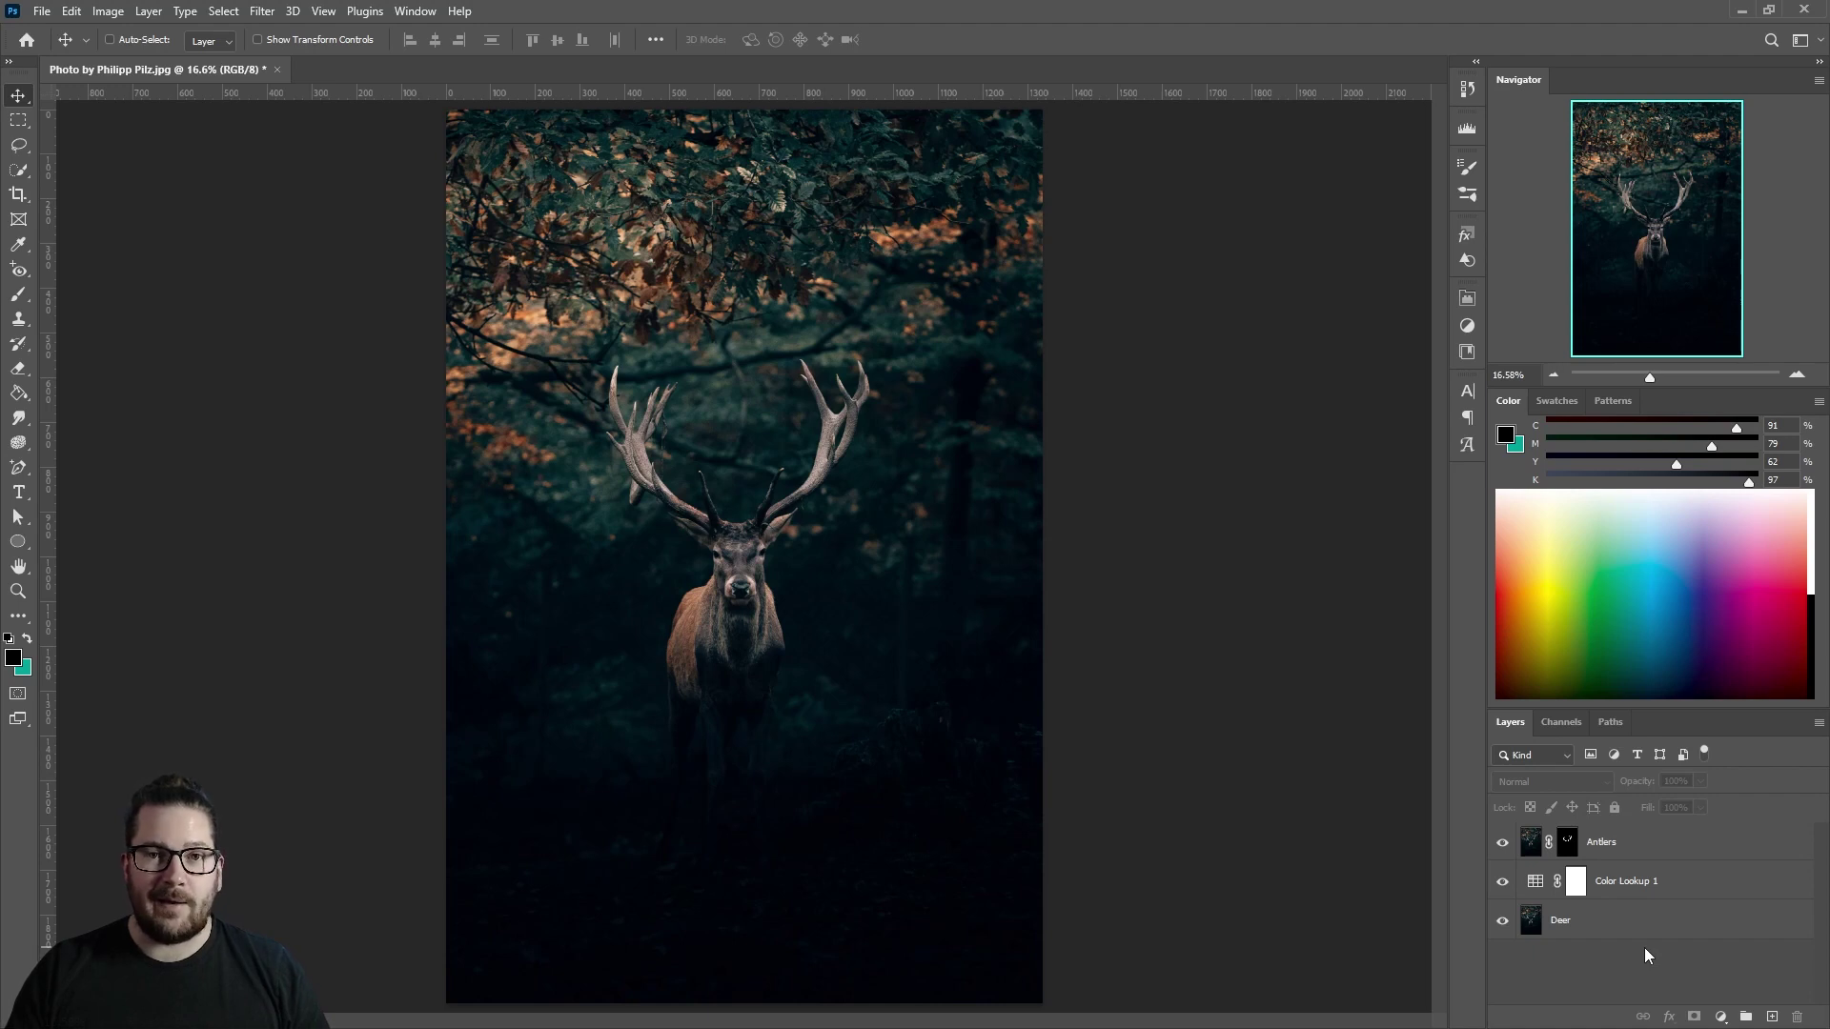
# Duplicate the masked Antlers layer and convert the duplicate to a smart object
pyautogui.moveTo(1656, 847); pyautogui.dragTo(1771, 1016)
pyautogui.rightClick(1662, 842)
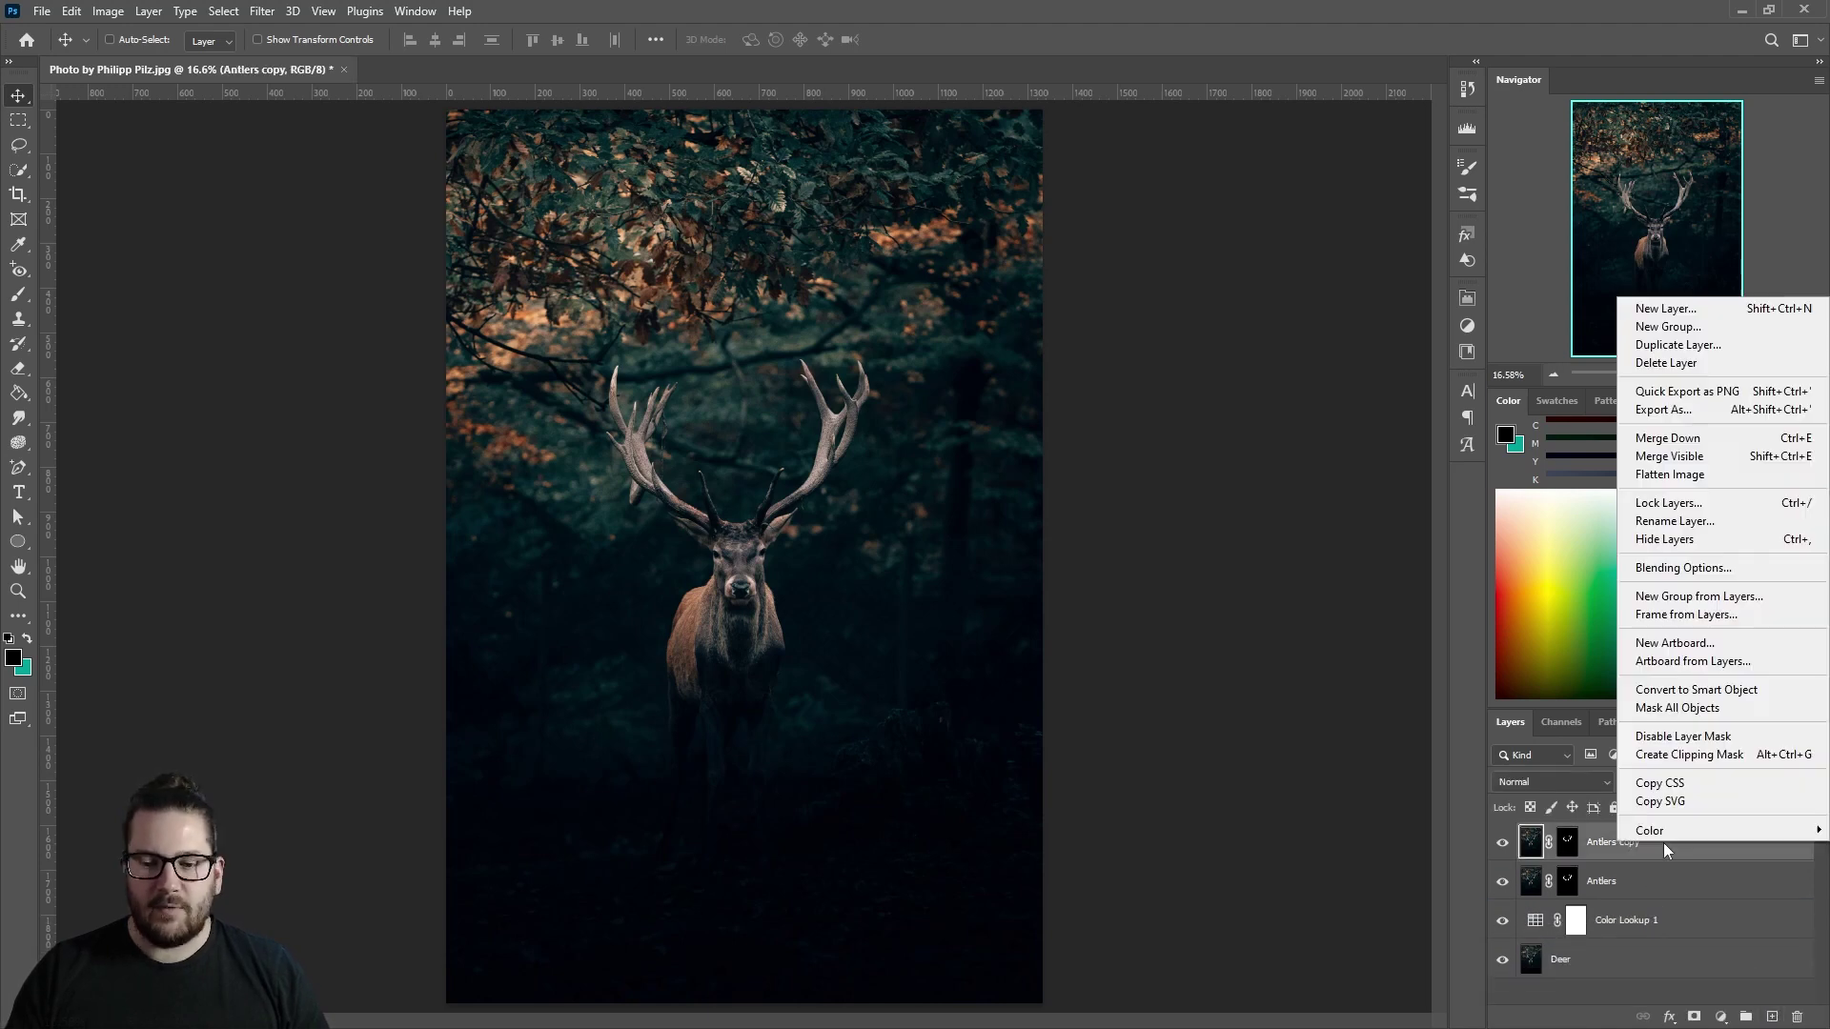
pyautogui.click(1688, 689)
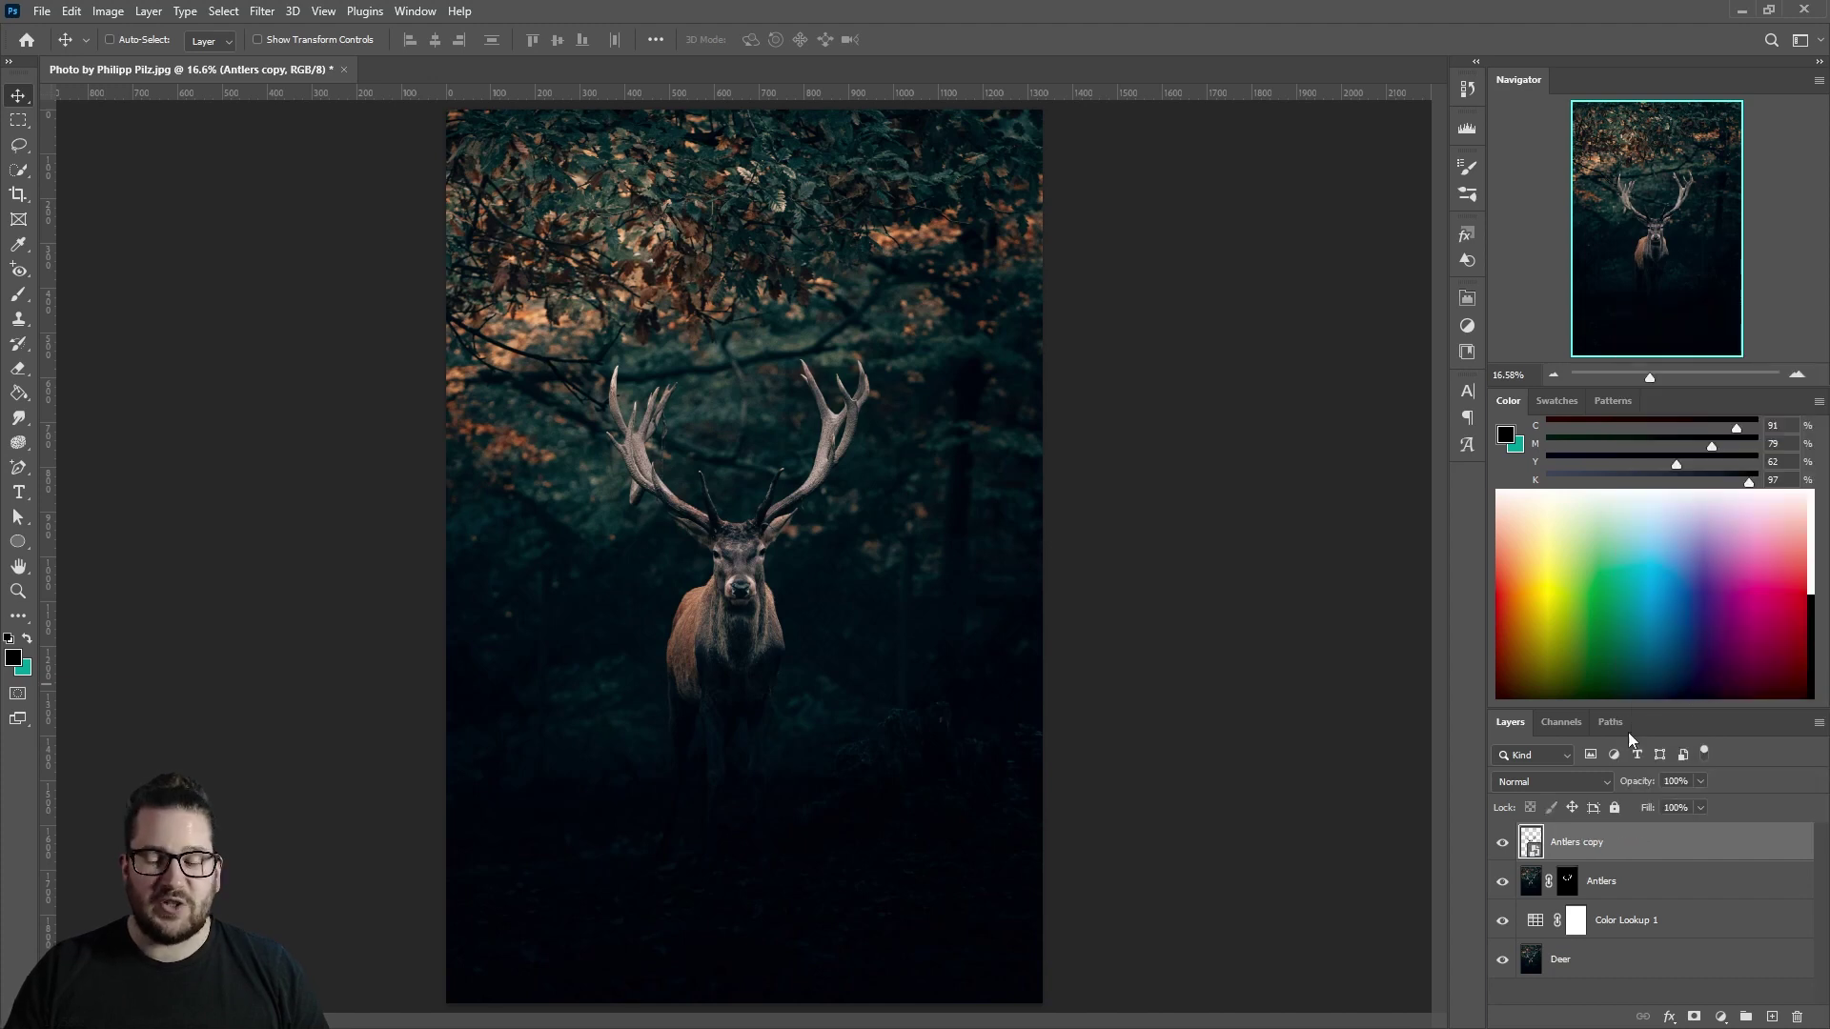
# Set the blend mode of the Antlers copy smart object to Screen
pyautogui.click(1590, 781)
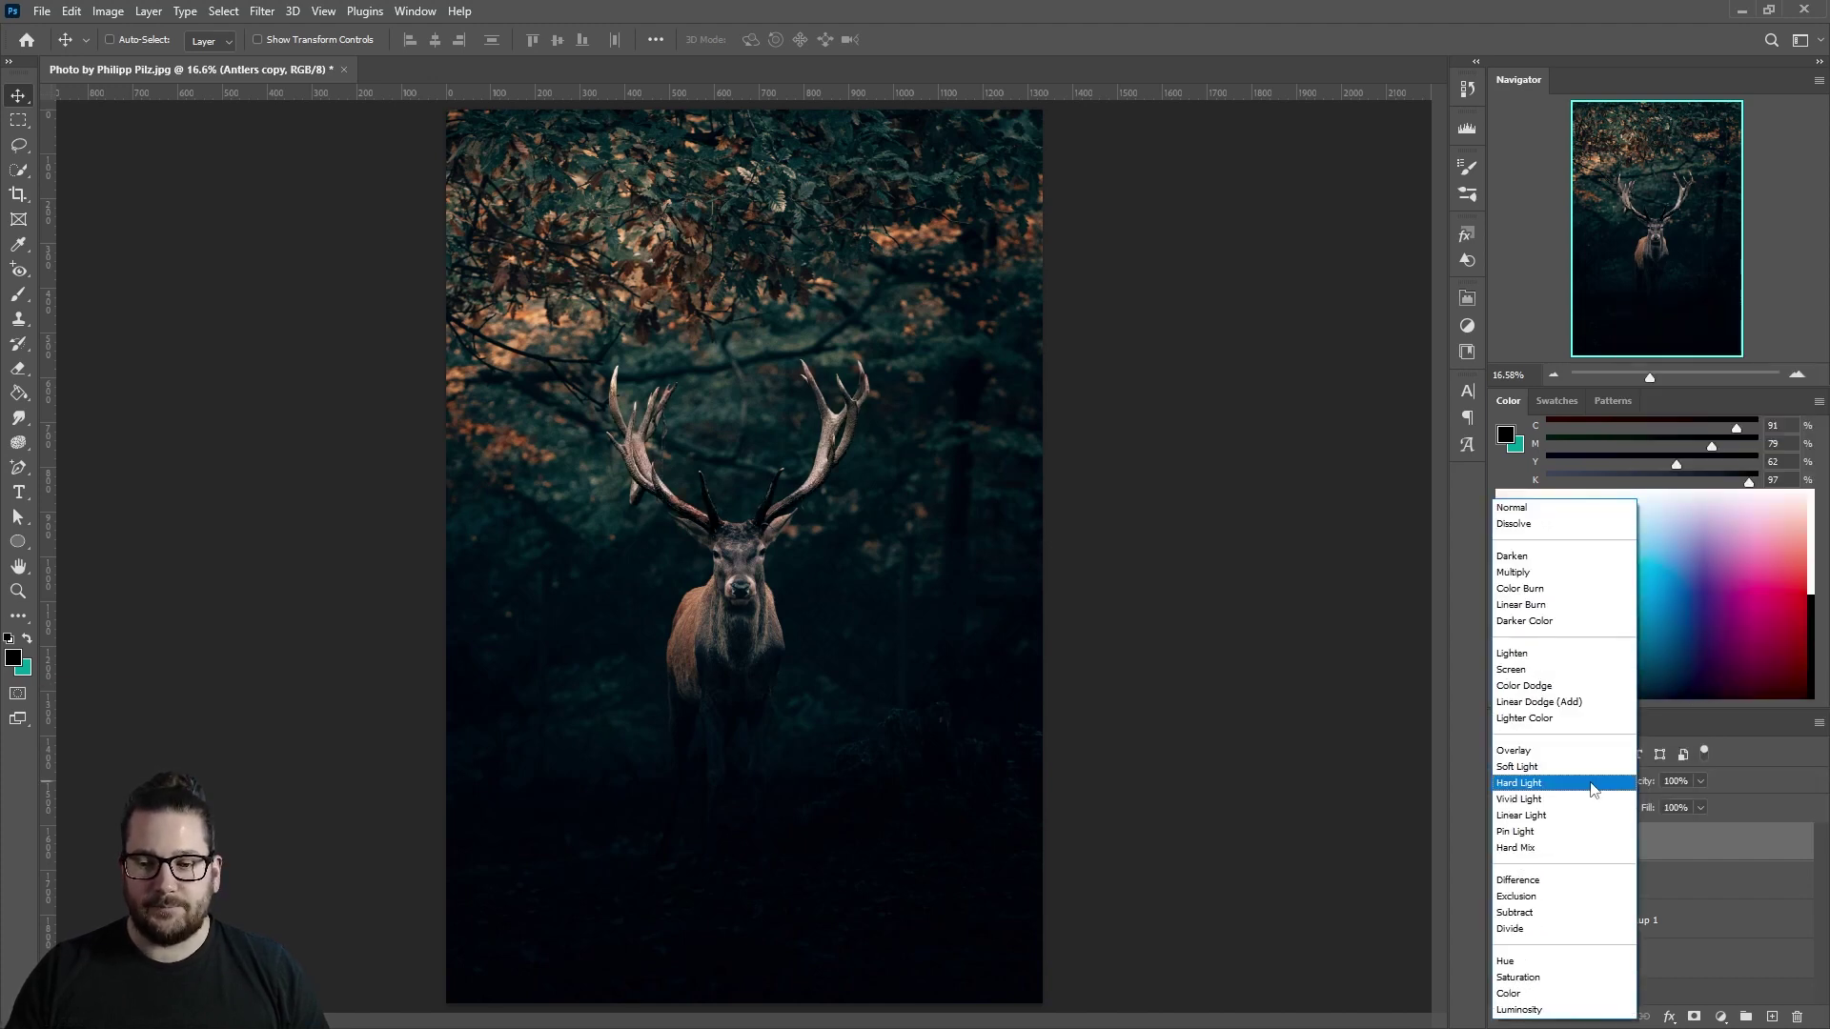
pyautogui.click(1537, 672)
pyautogui.keyDown('ctrl'); pyautogui.click(1630, 848); pyautogui.keyUp('ctrl')
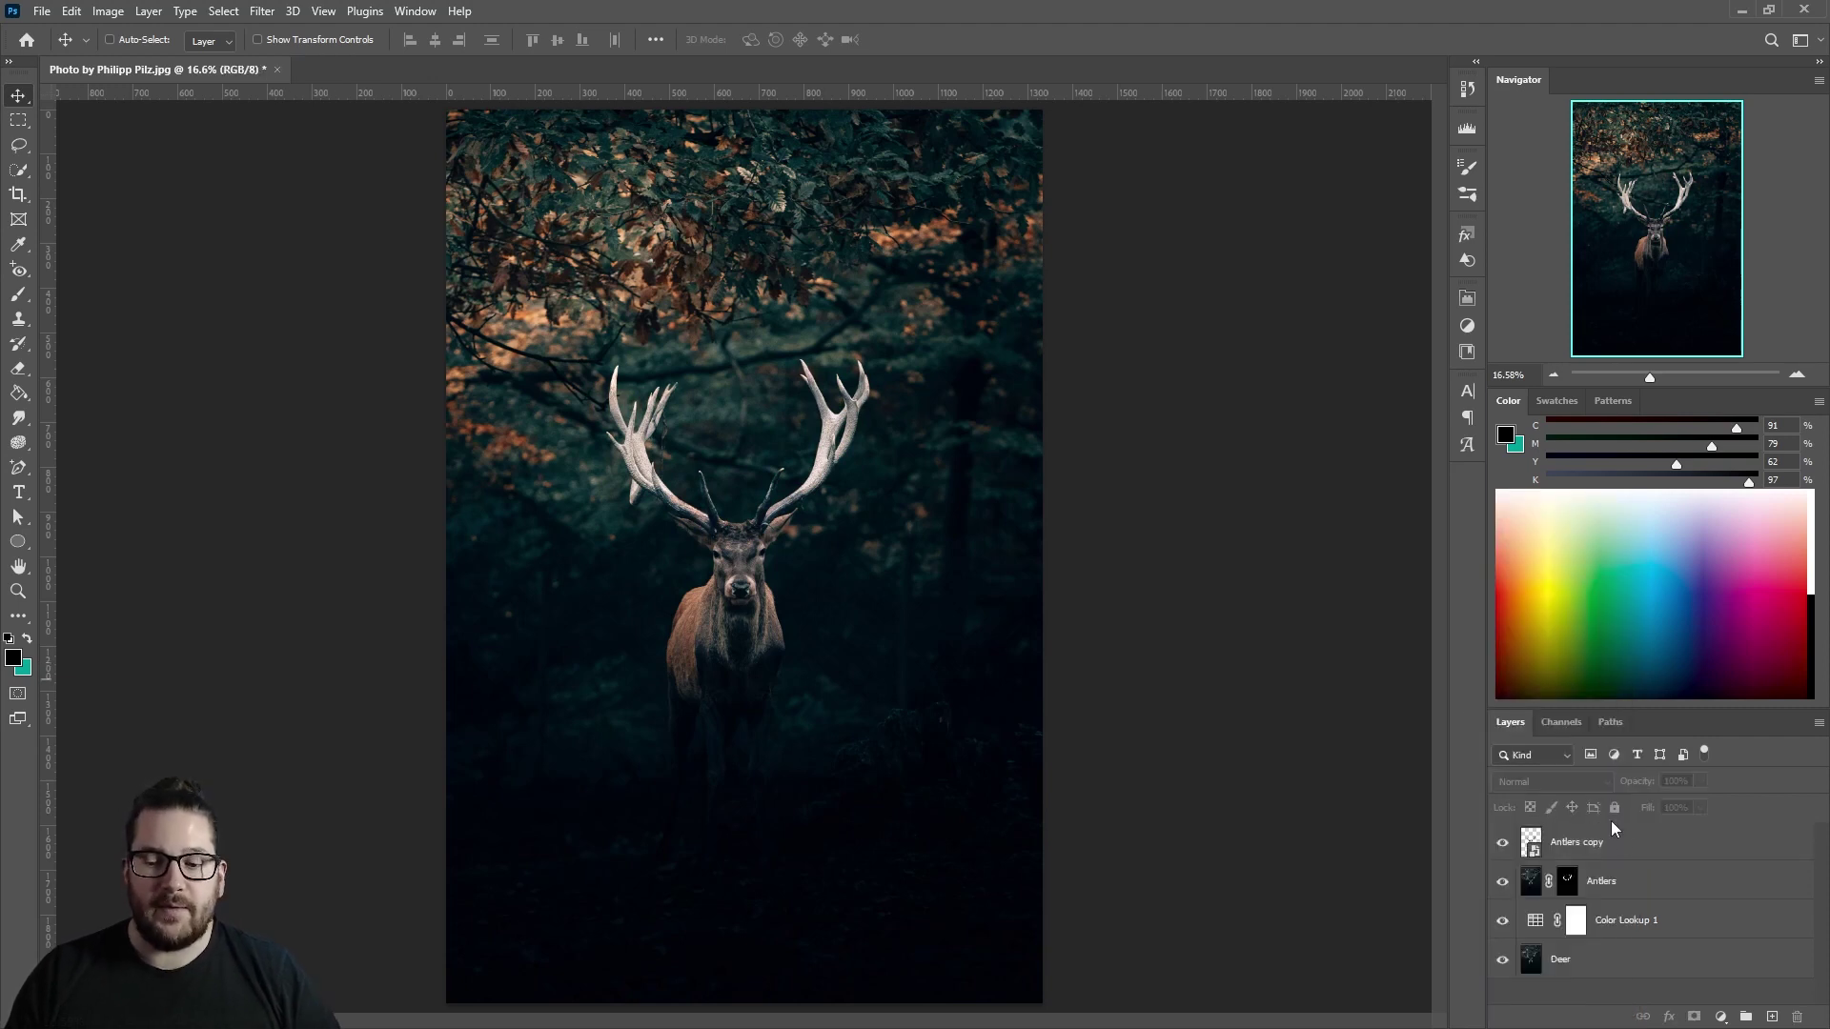
# Duplicate the Antlers copy layer and apply a Gaussian Blur with a 25-pixel radius to the new duplicate
pyautogui.moveTo(1630, 848); pyautogui.dragTo(1772, 1018)
pyautogui.click(260, 12)
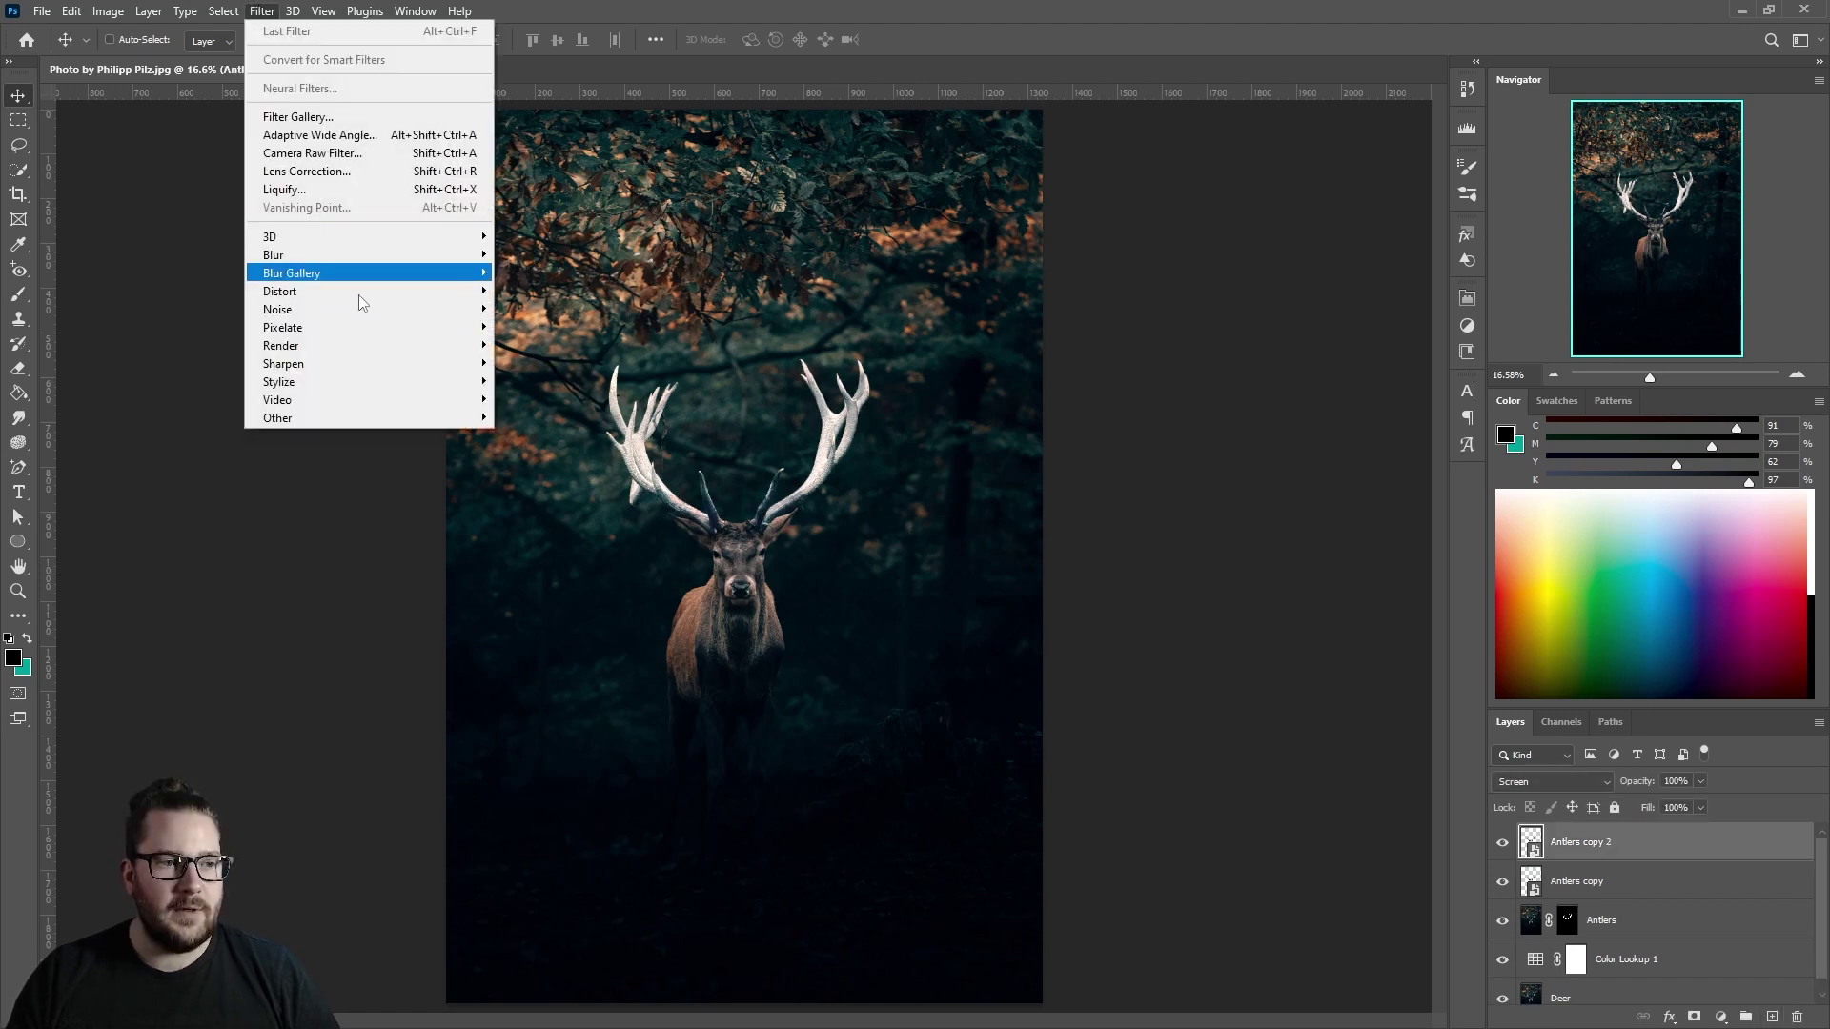
pyautogui.moveTo(360, 260)
pyautogui.click(533, 327)
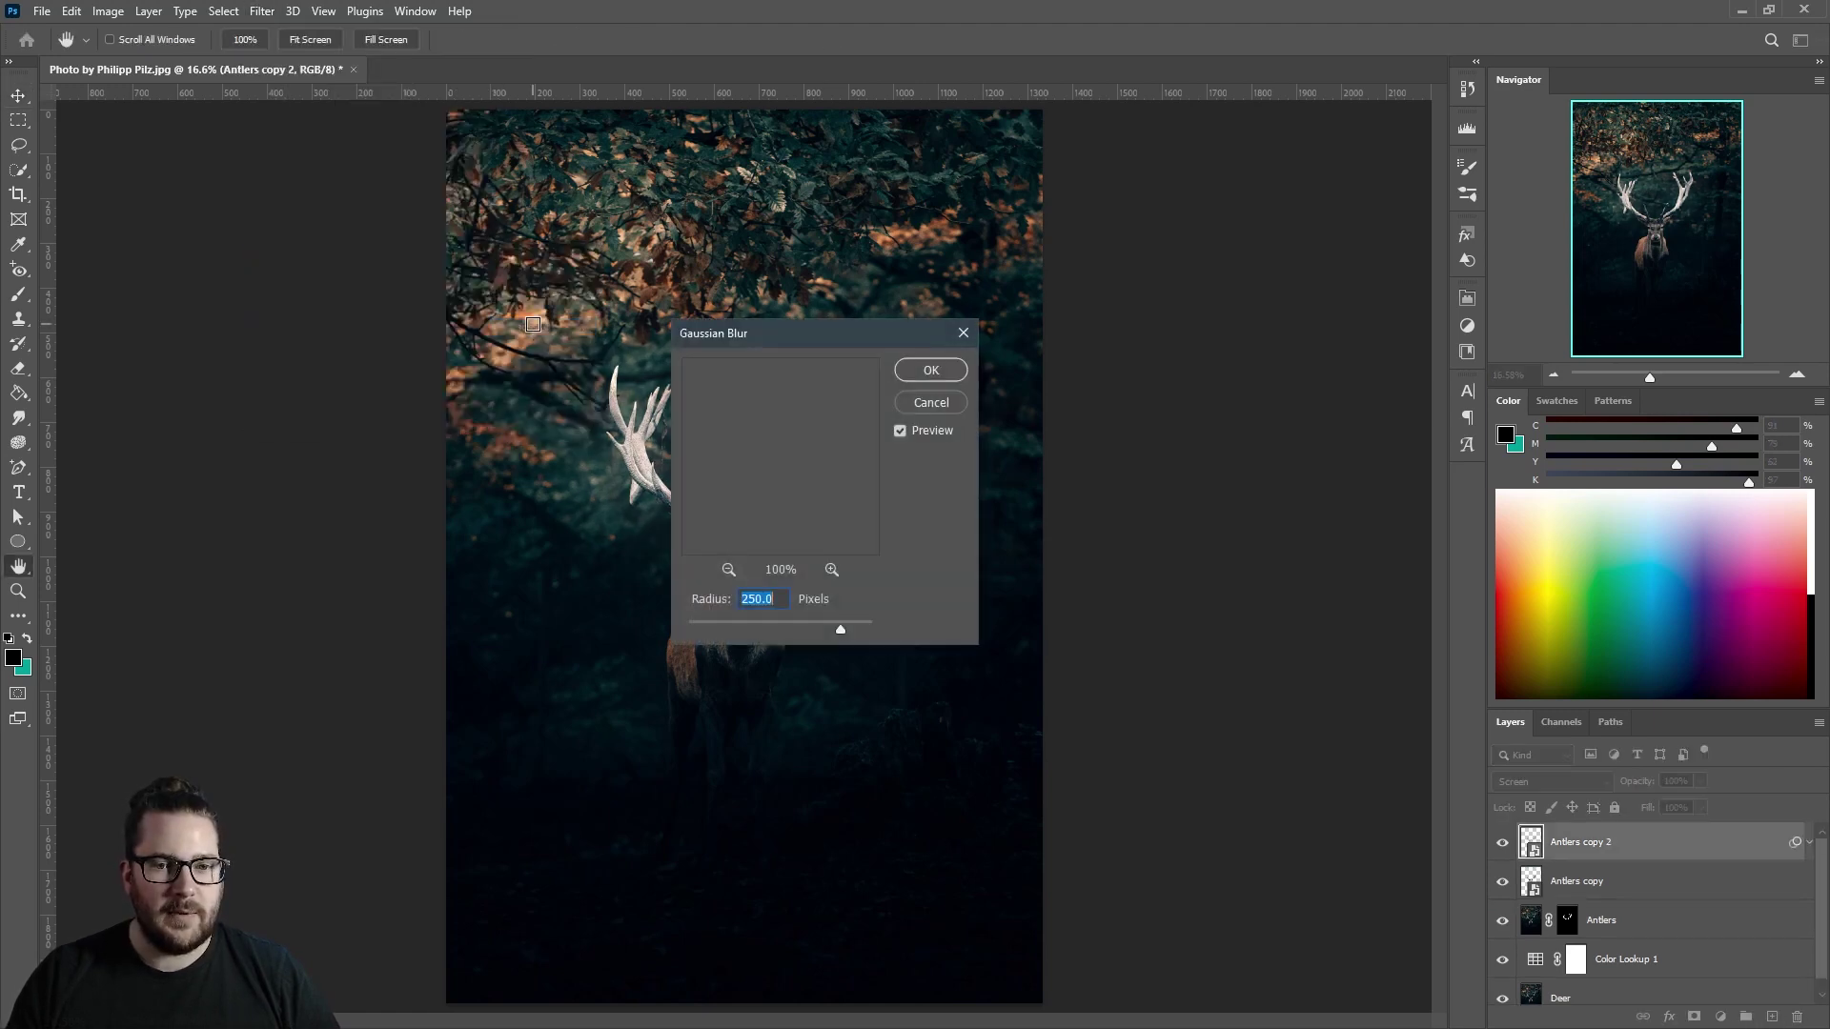
pyautogui.write('25')
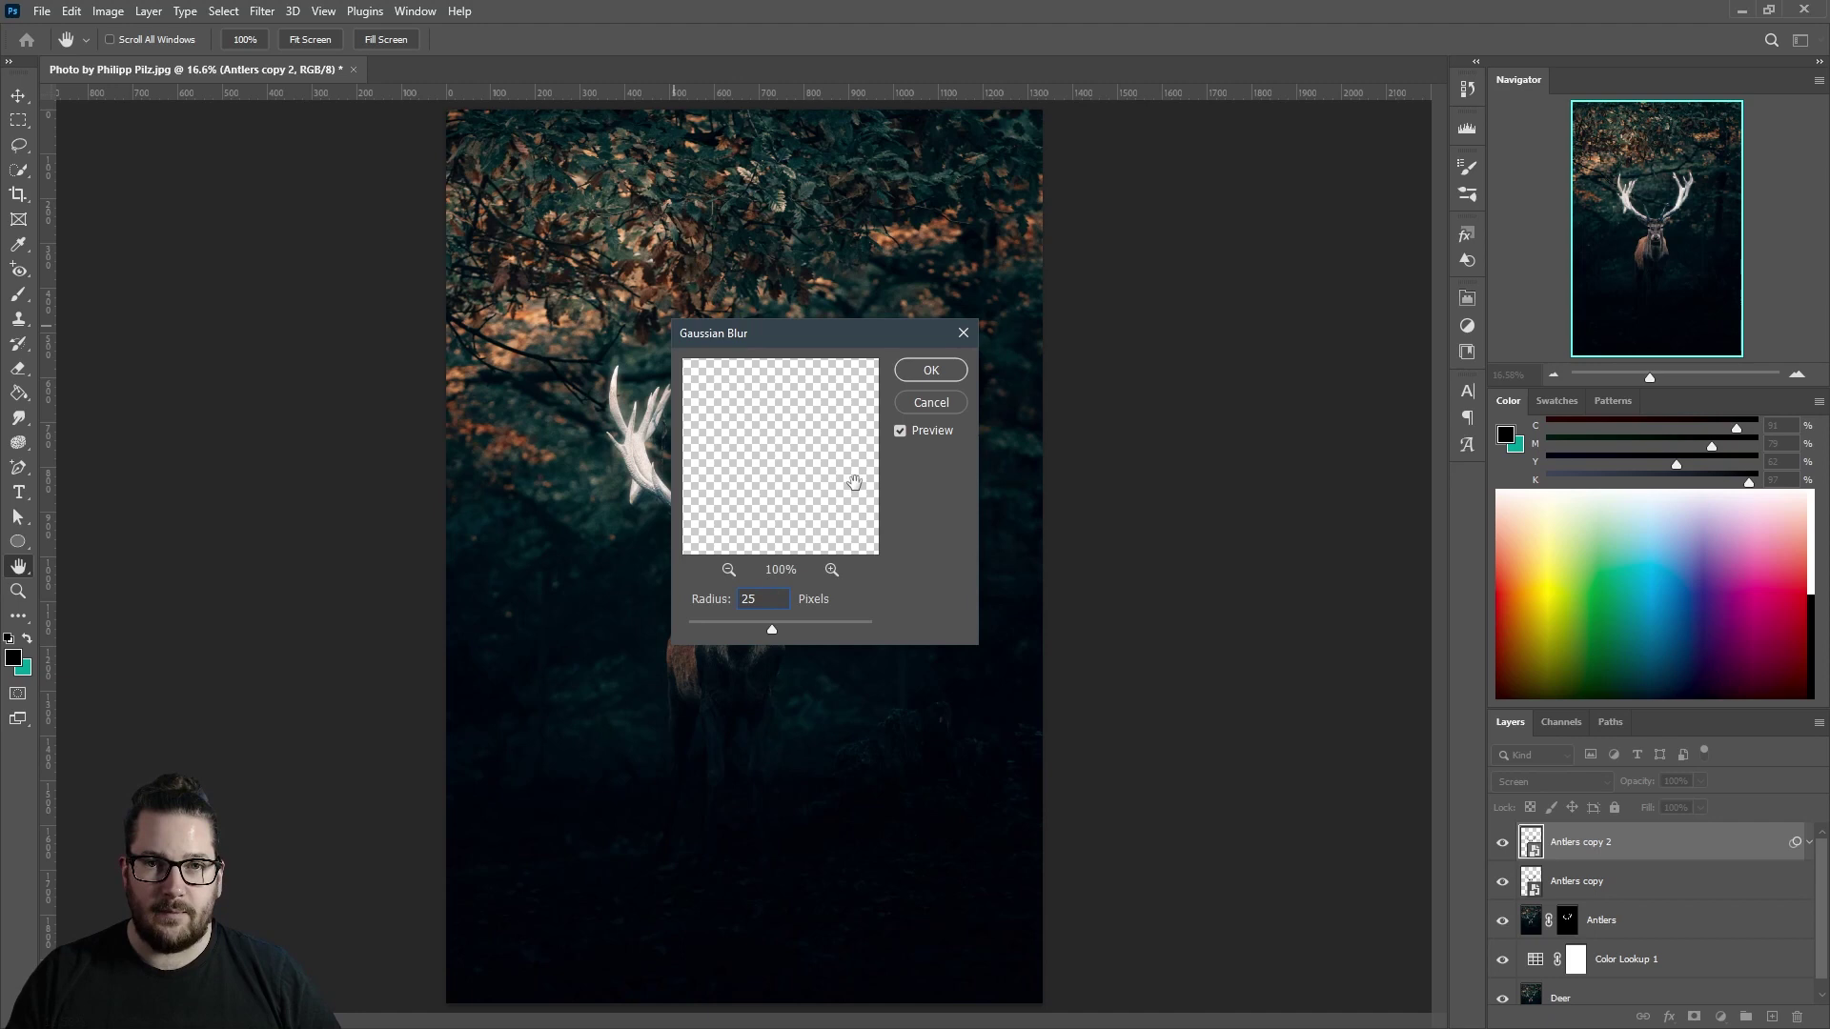
pyautogui.press('Return')
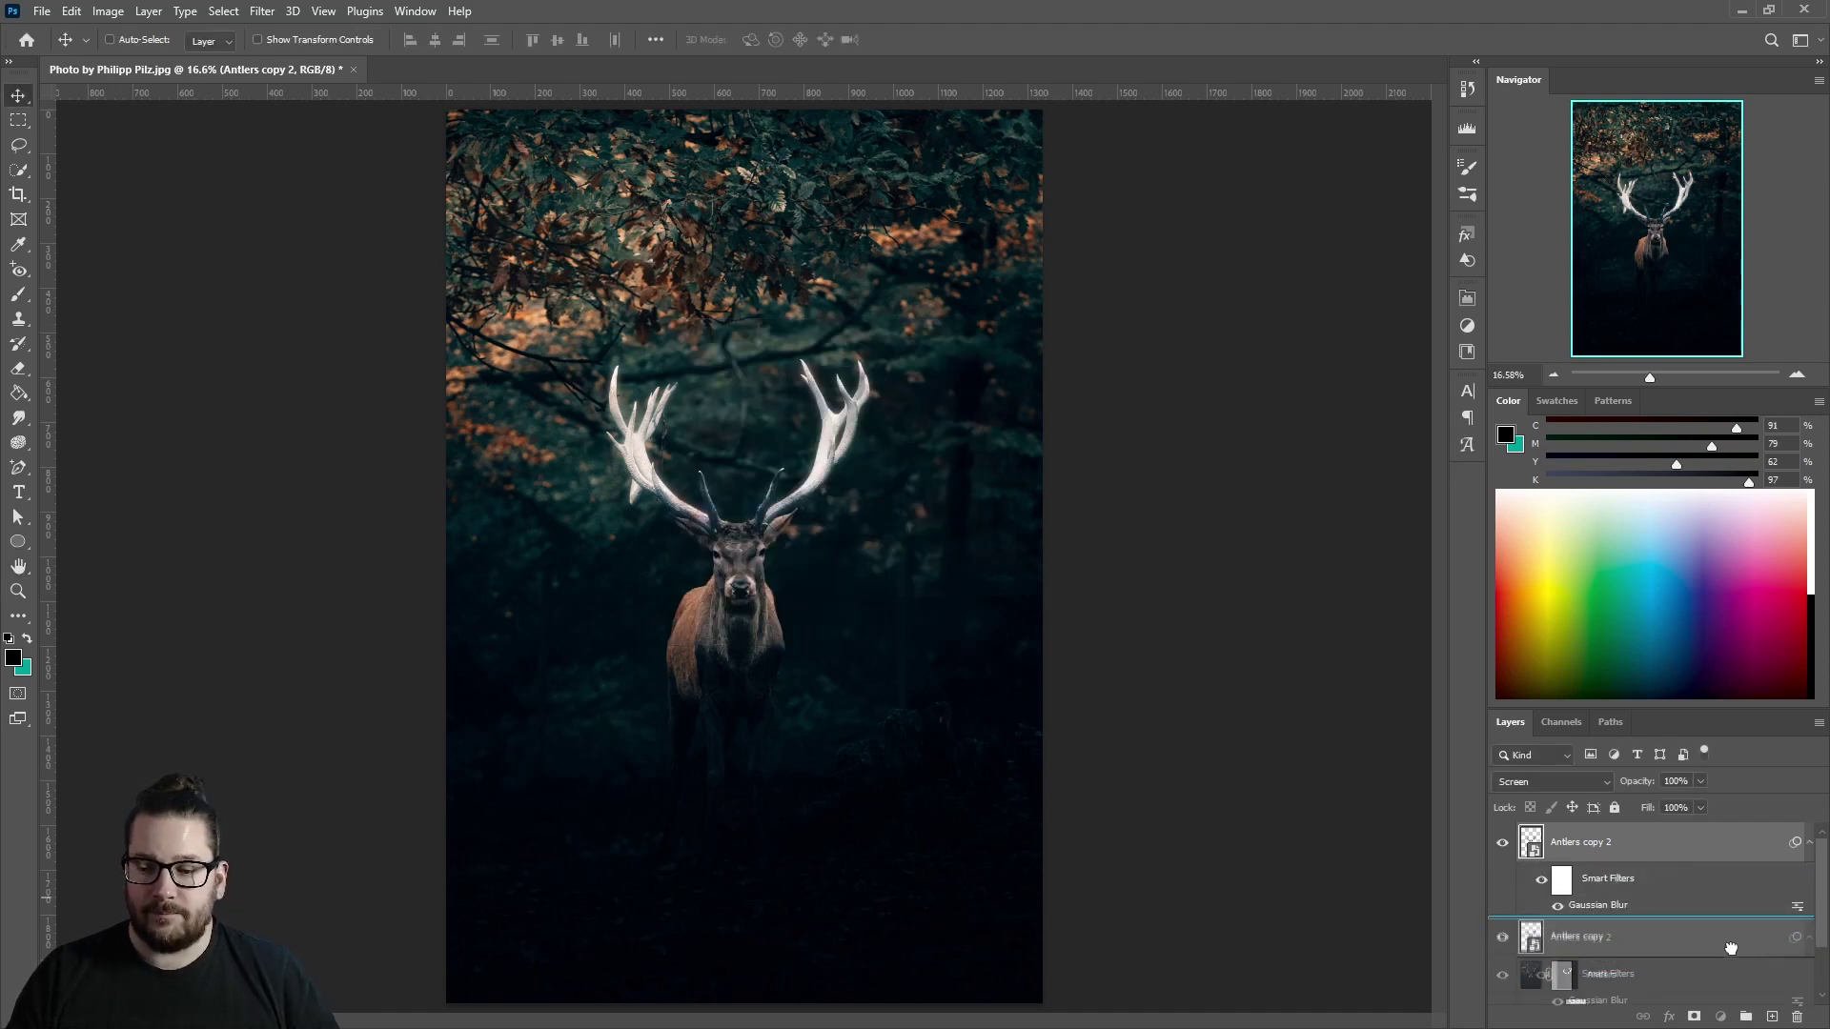
# Duplicate the blurred antlers layer, set the duplicate's Gaussian Blur radius to 50 pixels and compare the glow with and without it
pyautogui.moveTo(1773, 1024); pyautogui.dragTo(1771, 1017)
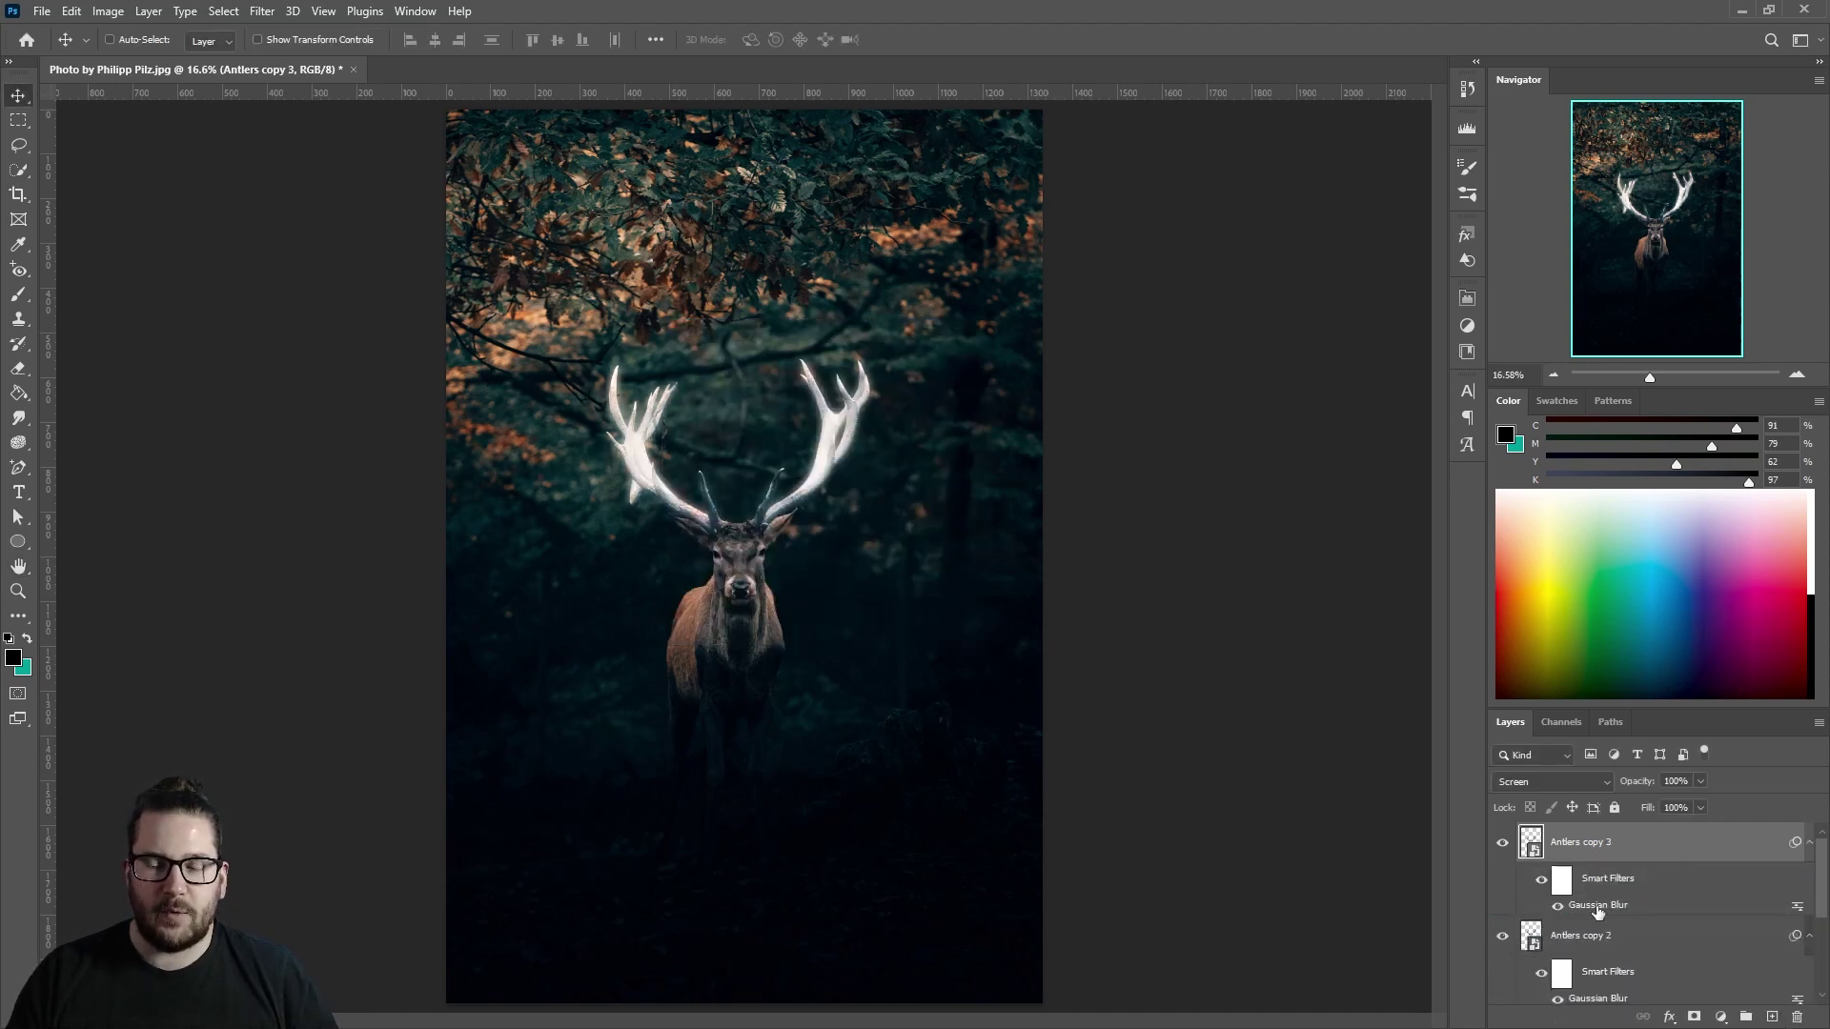
pyautogui.doubleClick(1597, 908)
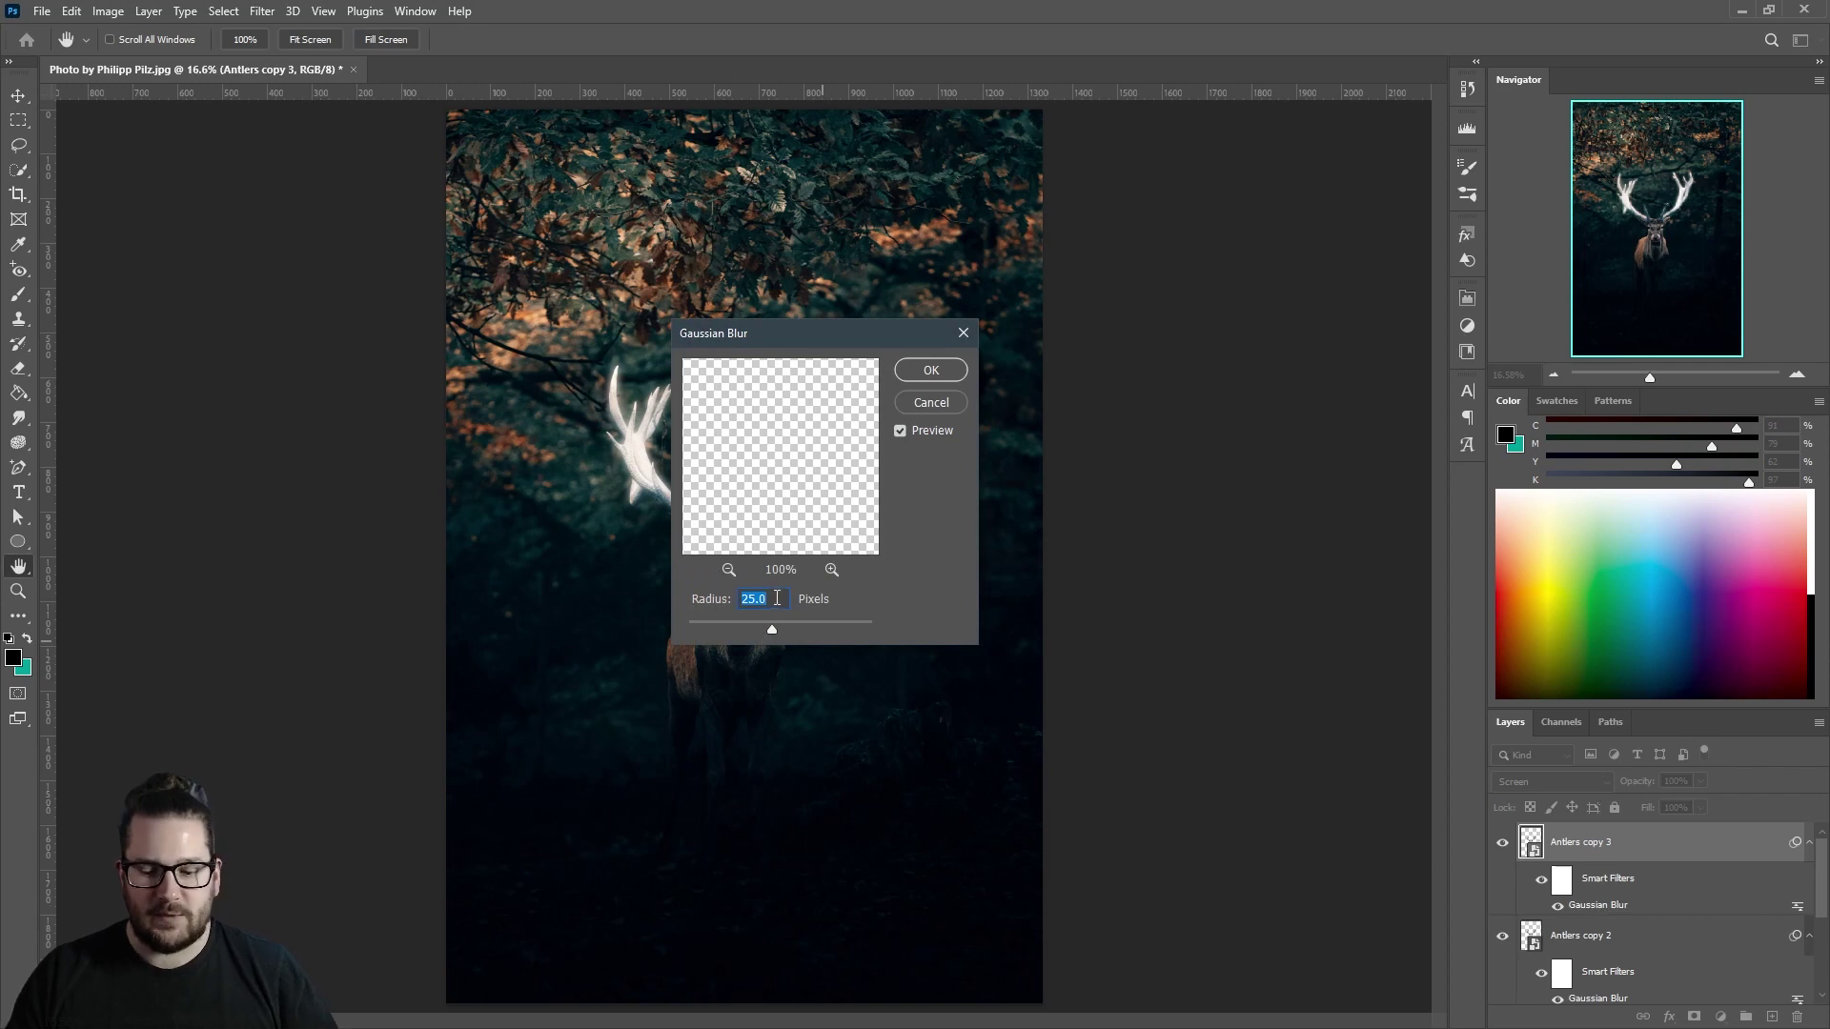
pyautogui.write('50')
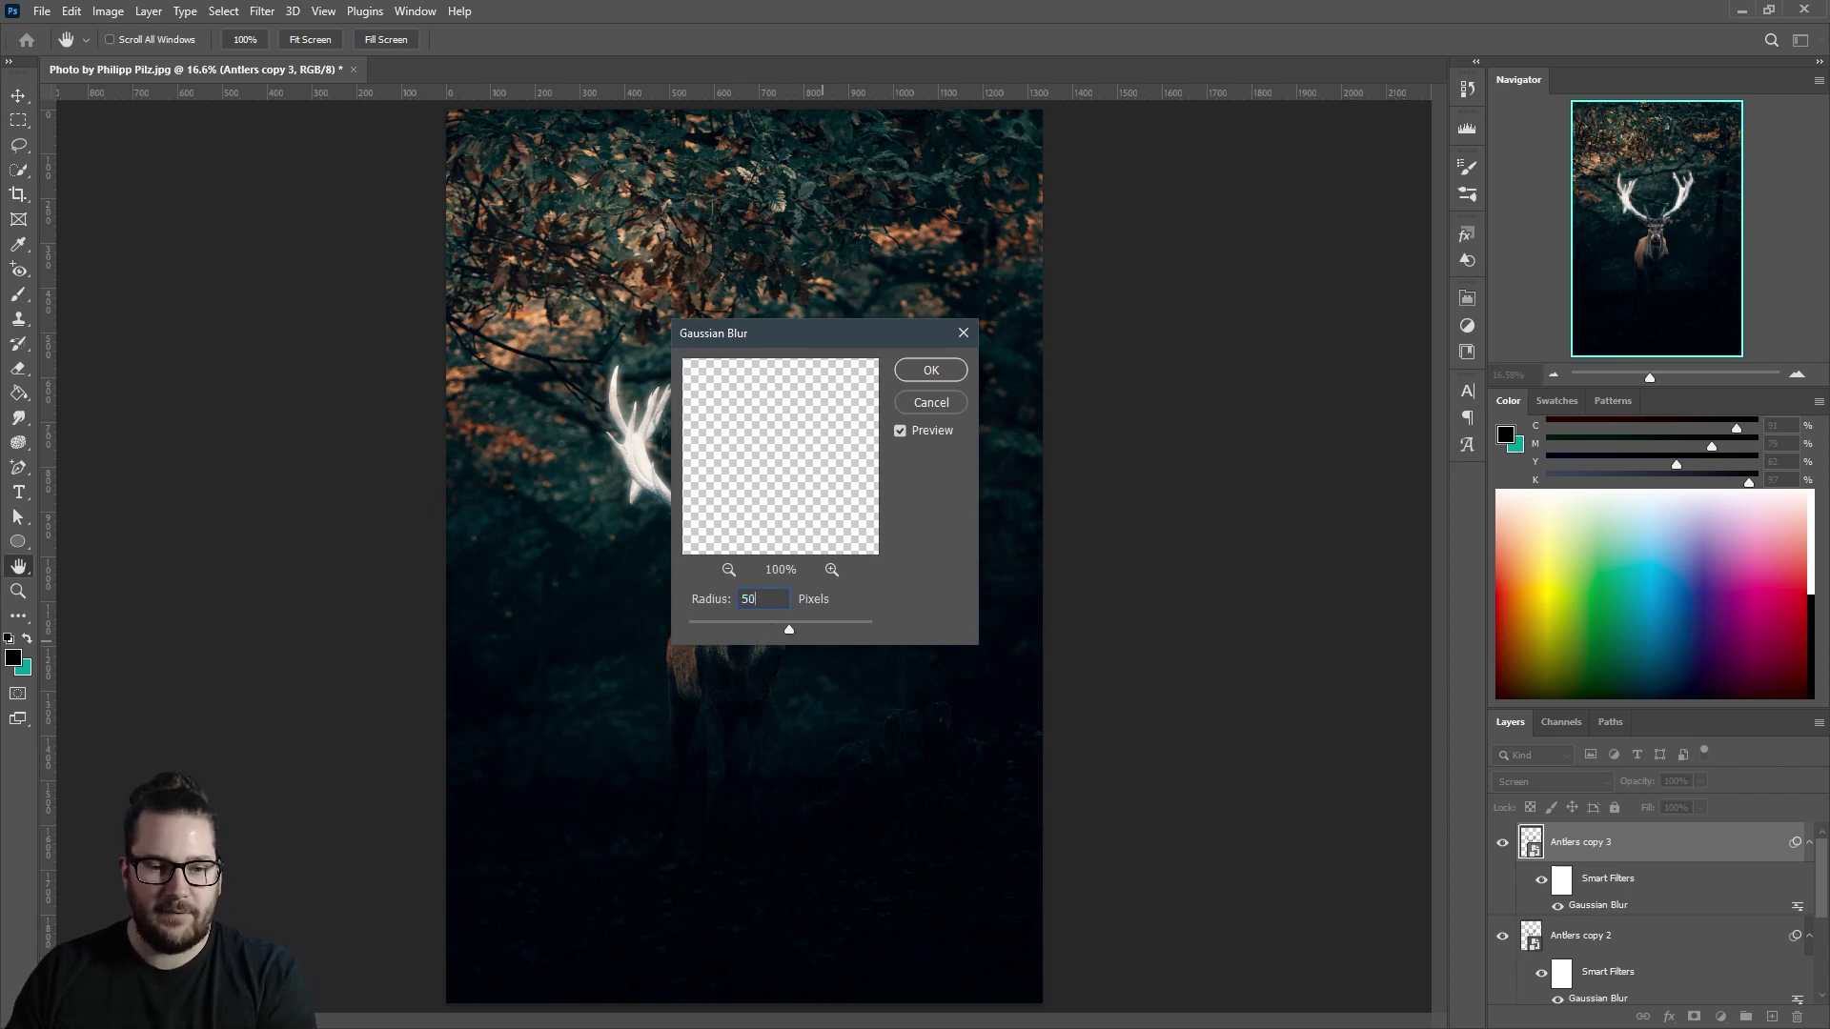
pyautogui.click(928, 372)
pyautogui.click(1502, 845)
pyautogui.click(1503, 844)
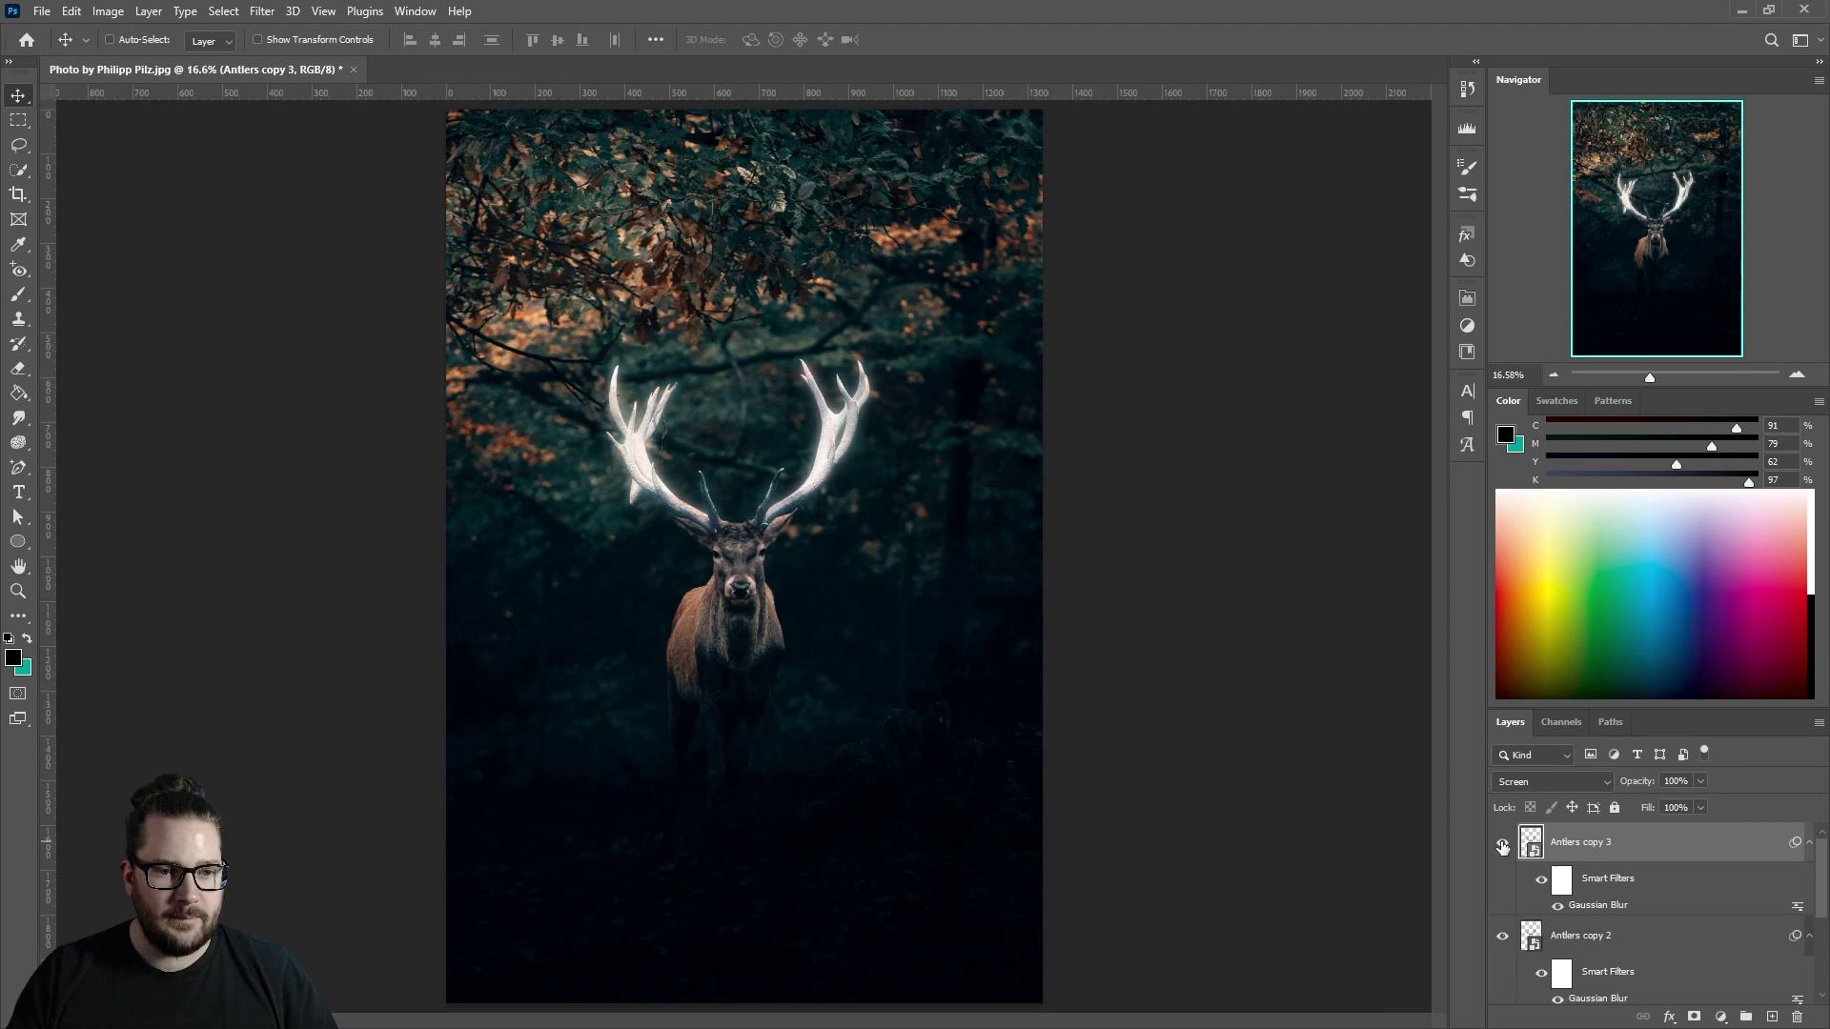
# Duplicate the 50-pixel blurred antlers layer and adjust the Gaussian Blur radius of the new top copy
pyautogui.hotkey('ctrl', 'j')
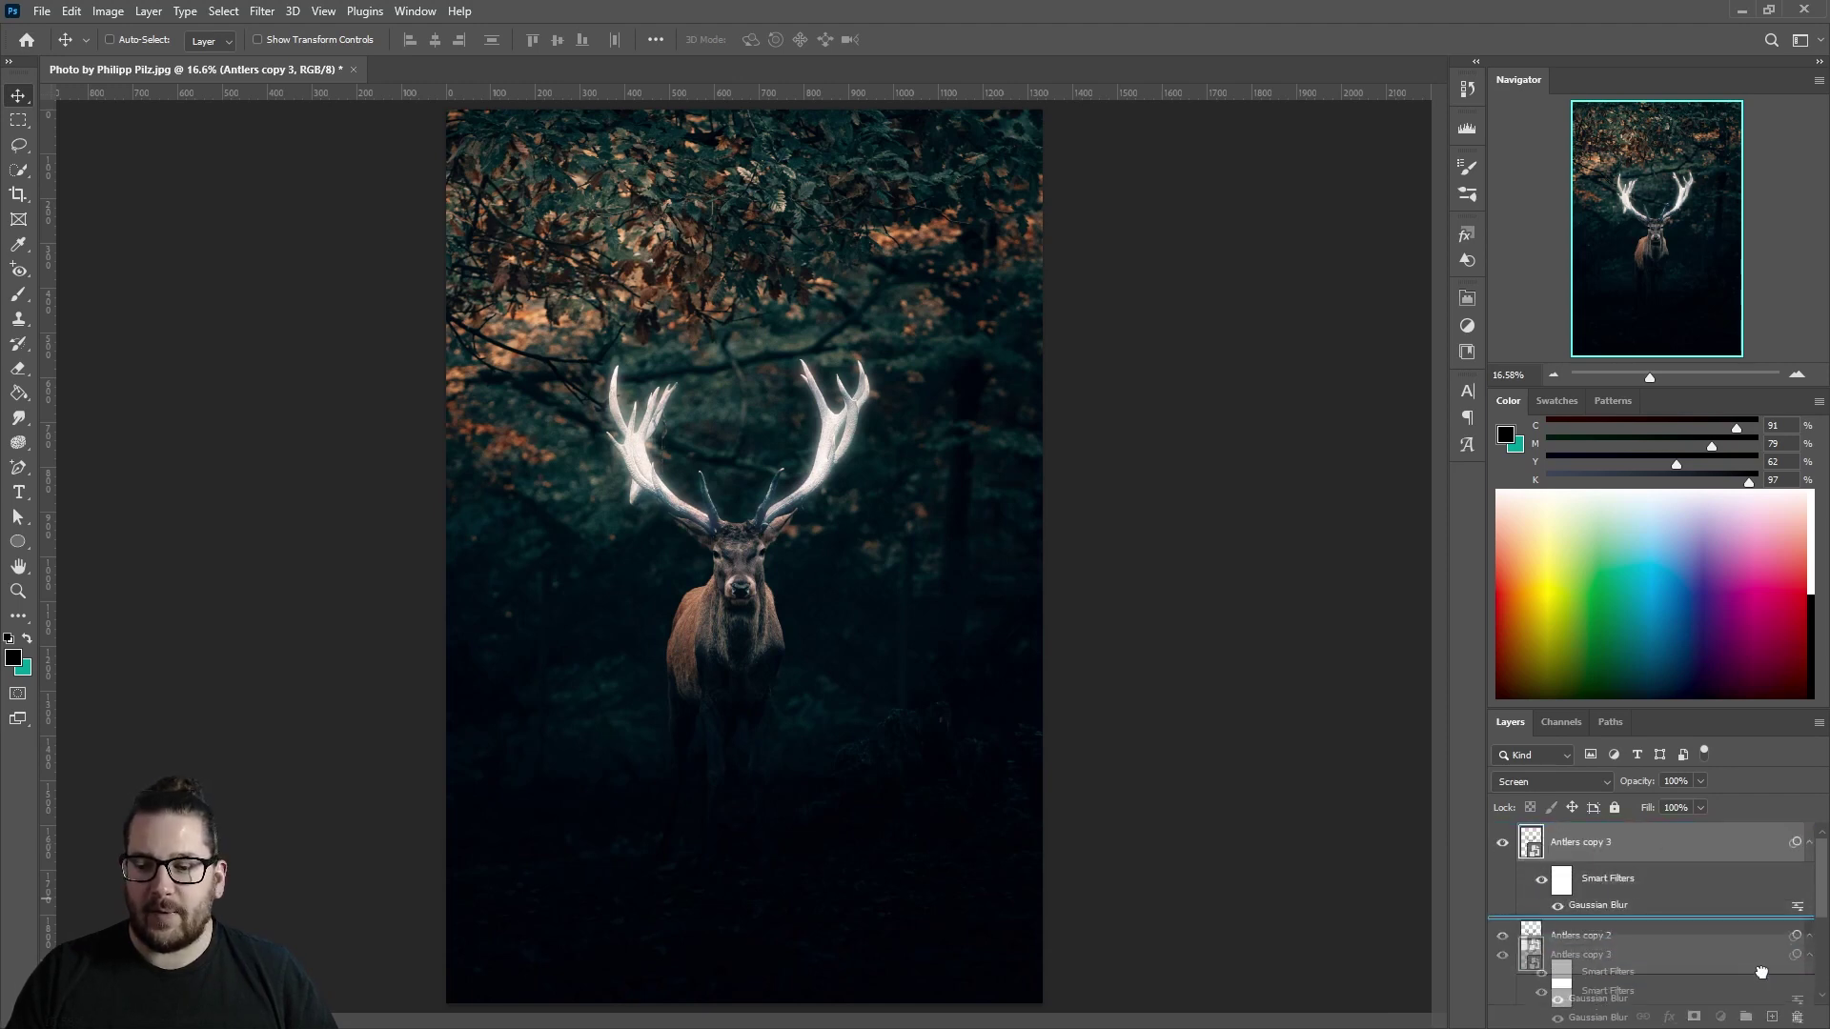
pyautogui.doubleClick(1589, 908)
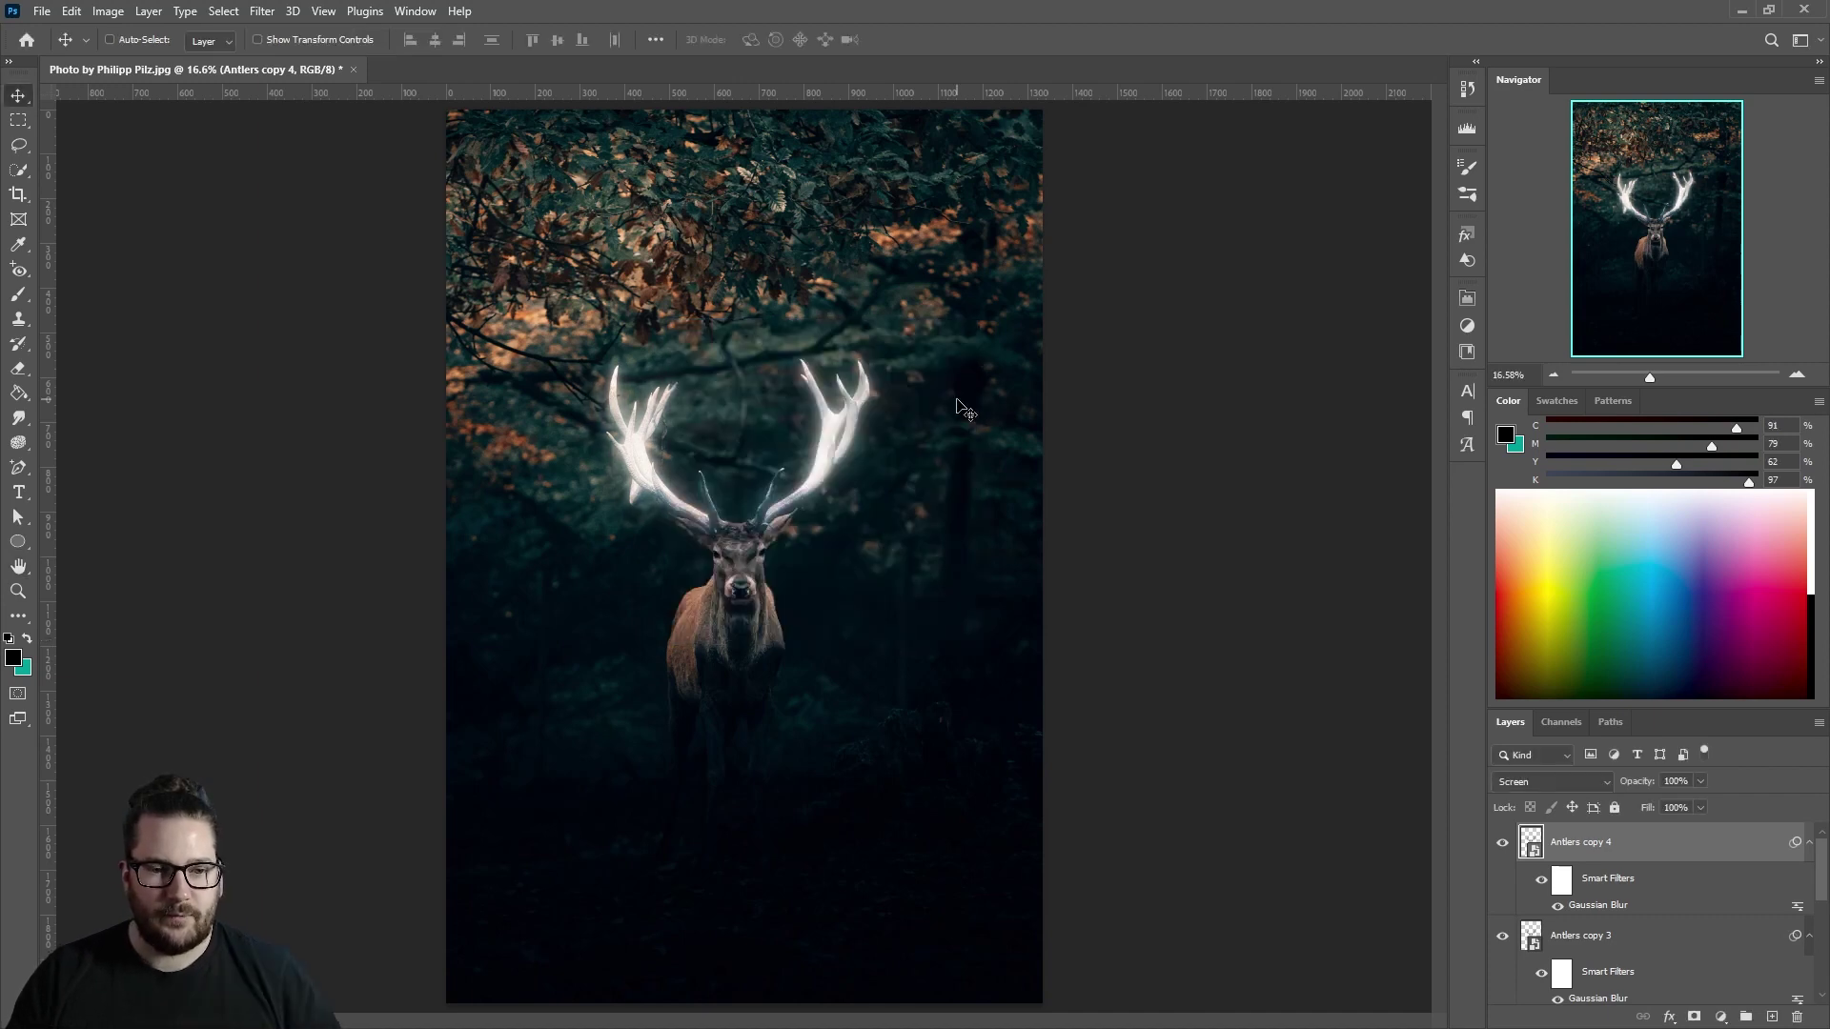
pyautogui.press('Return')
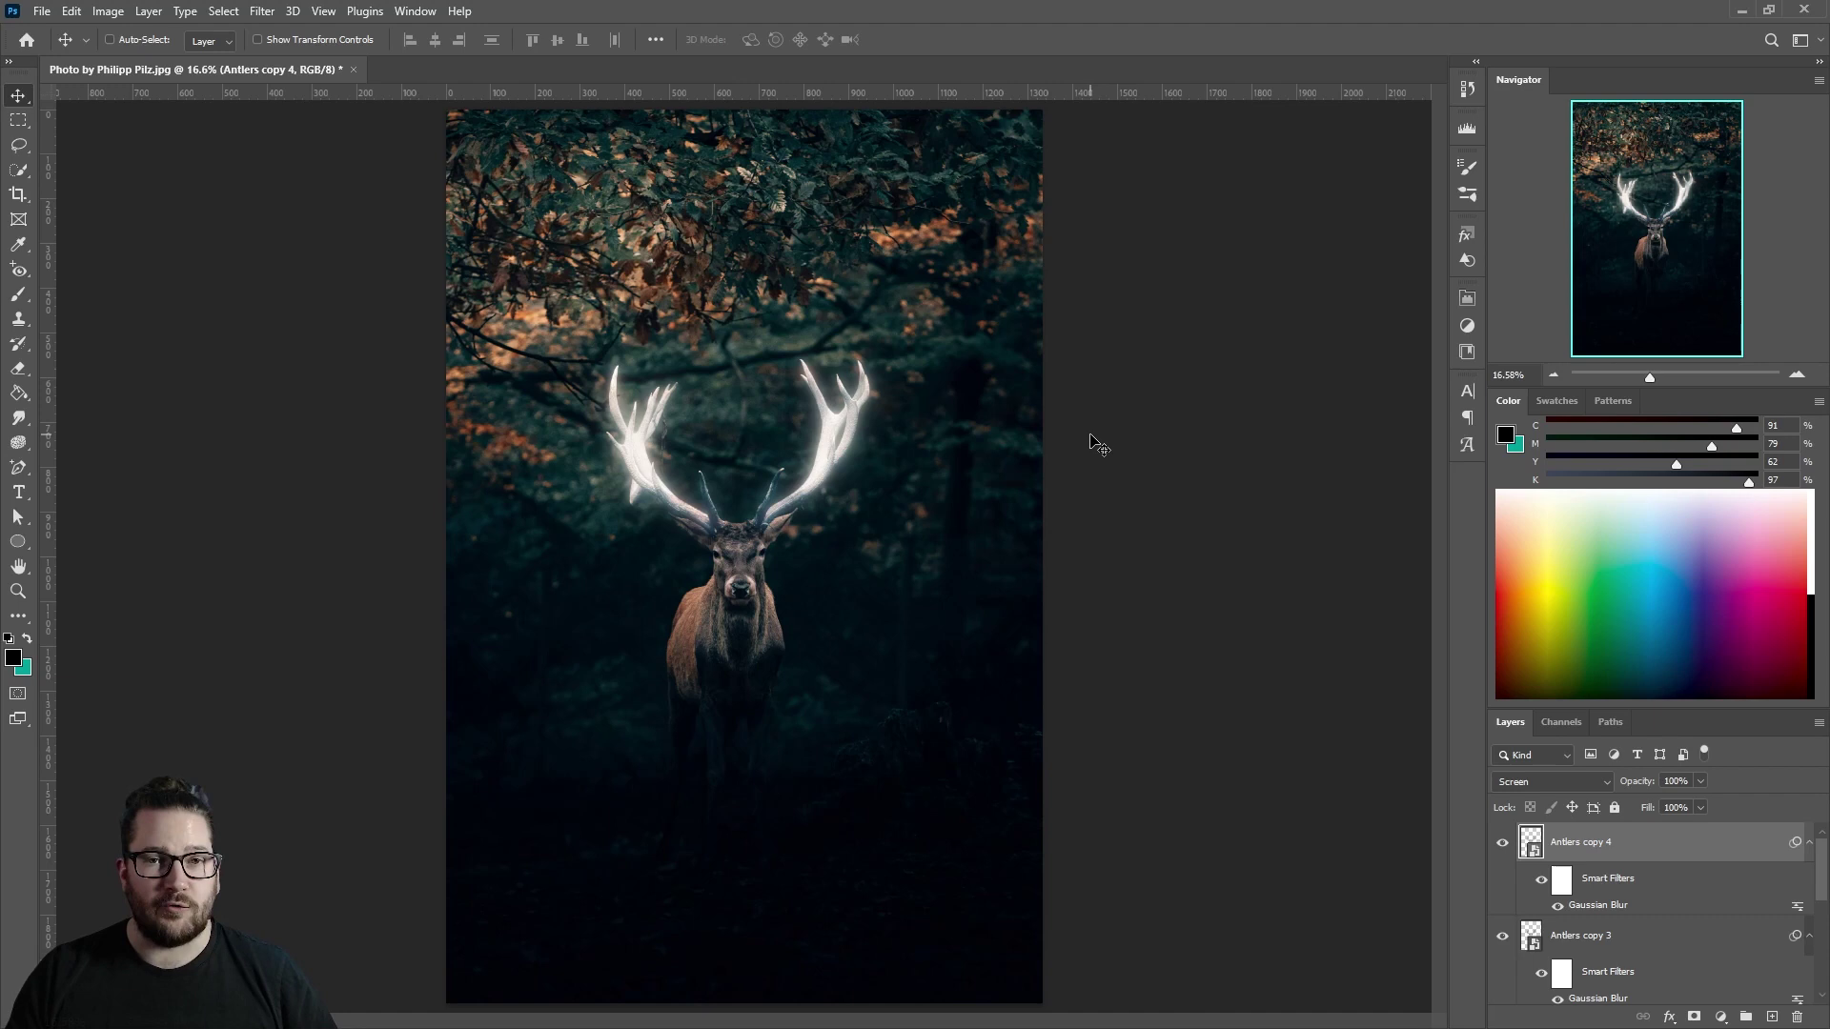
# Group all the antler layers, from the top blurred copy down to the masked original, and name the group Antlers
pyautogui.scroll(-3, 1654, 943)
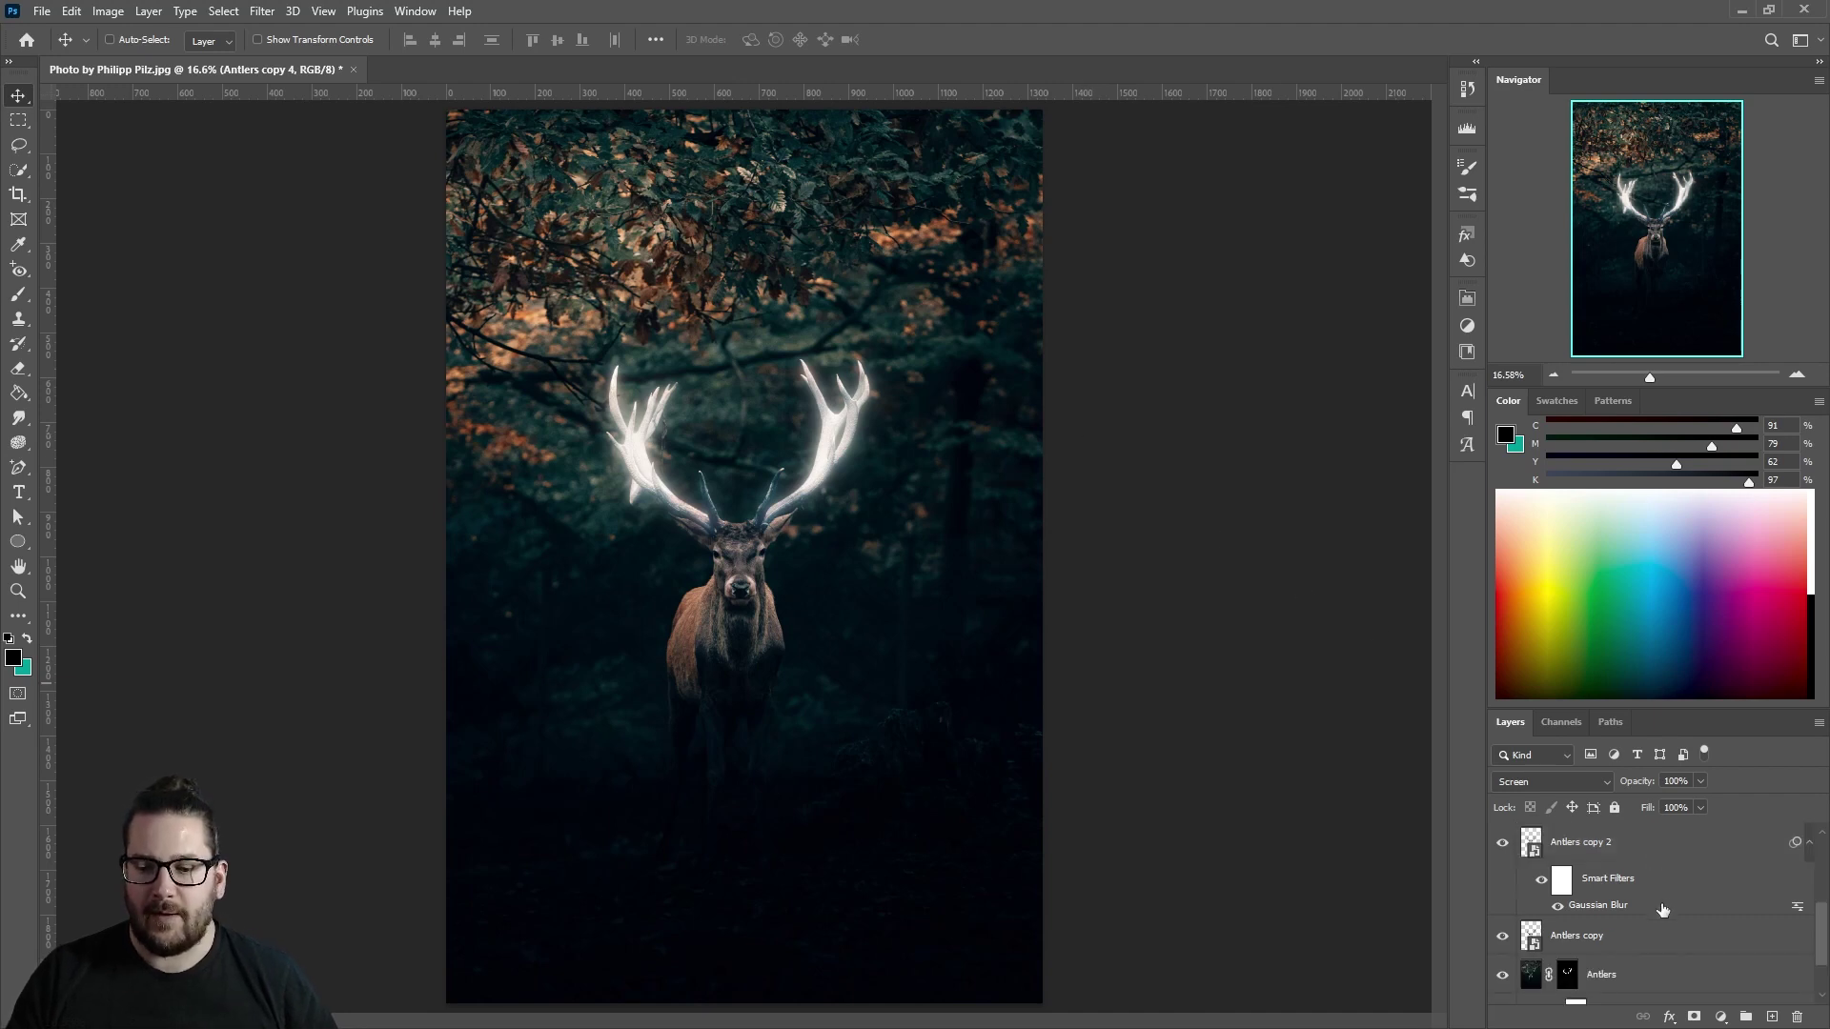
pyautogui.scroll(-2, 1653, 943)
pyautogui.keyDown('shift'); pyautogui.click(1652, 915); pyautogui.keyUp('shift')
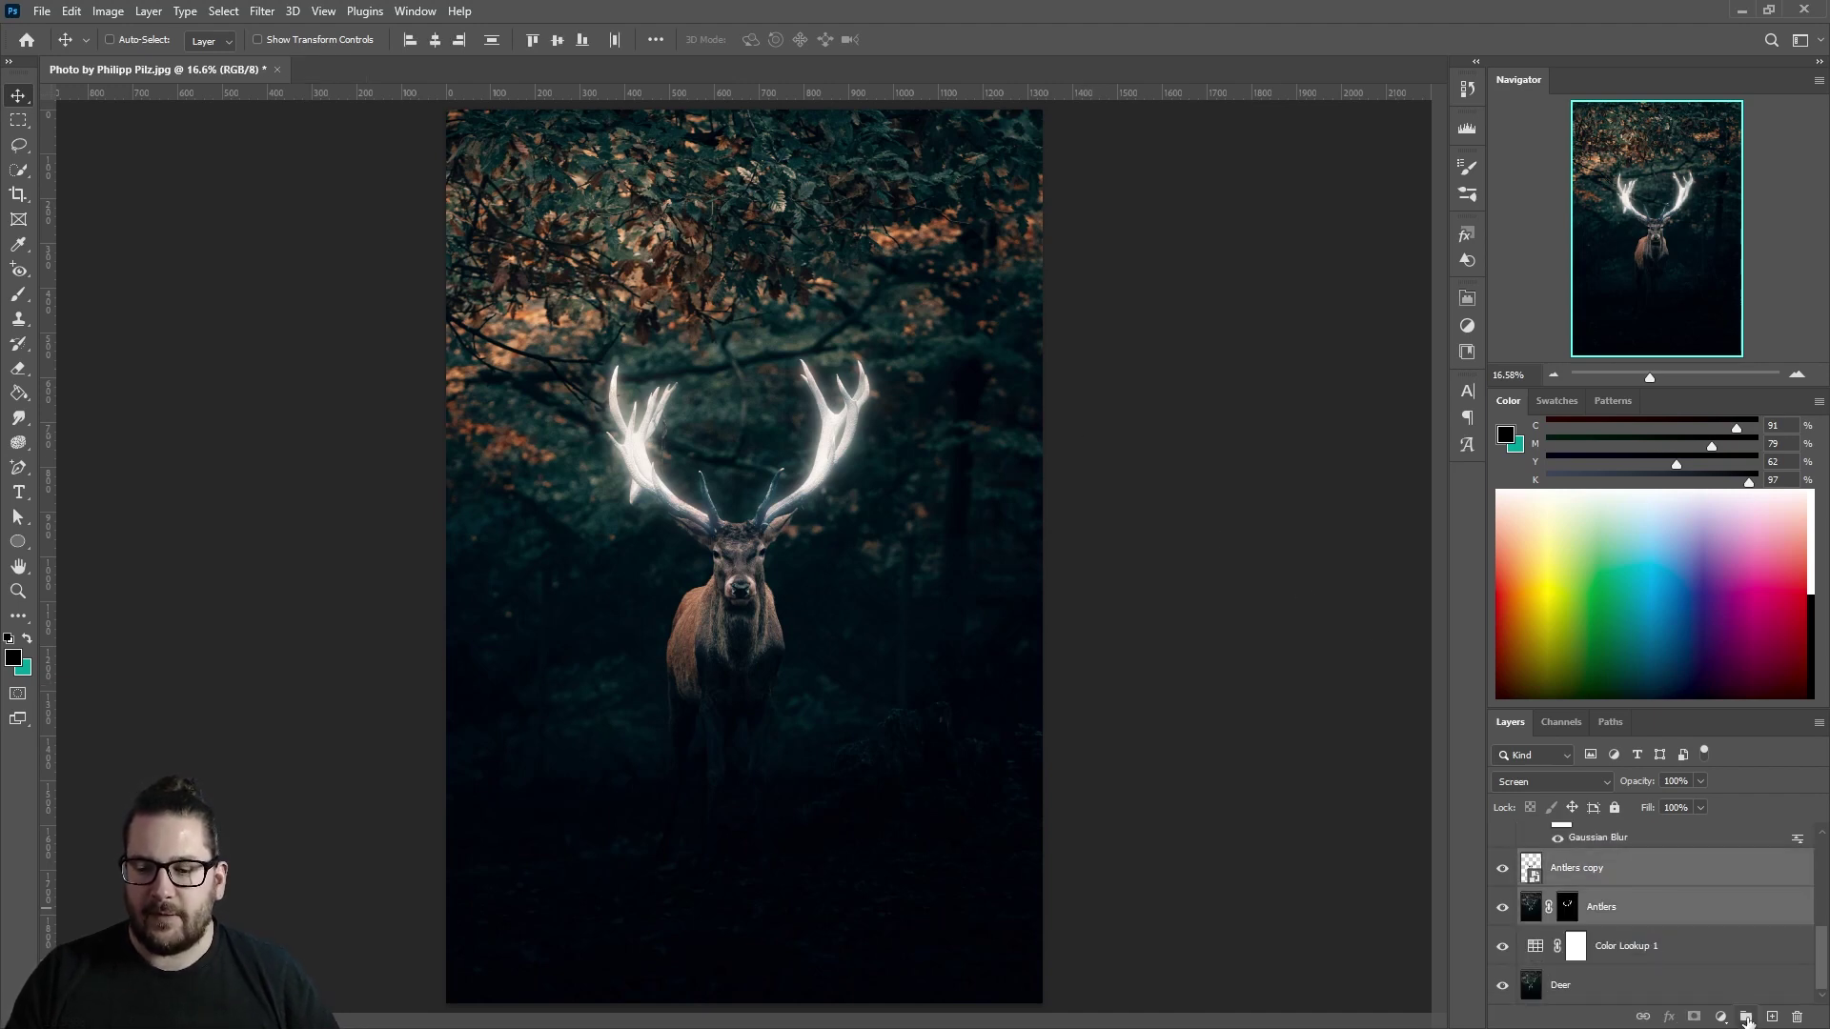
pyautogui.click(1747, 1018)
pyautogui.doubleClick(1571, 835)
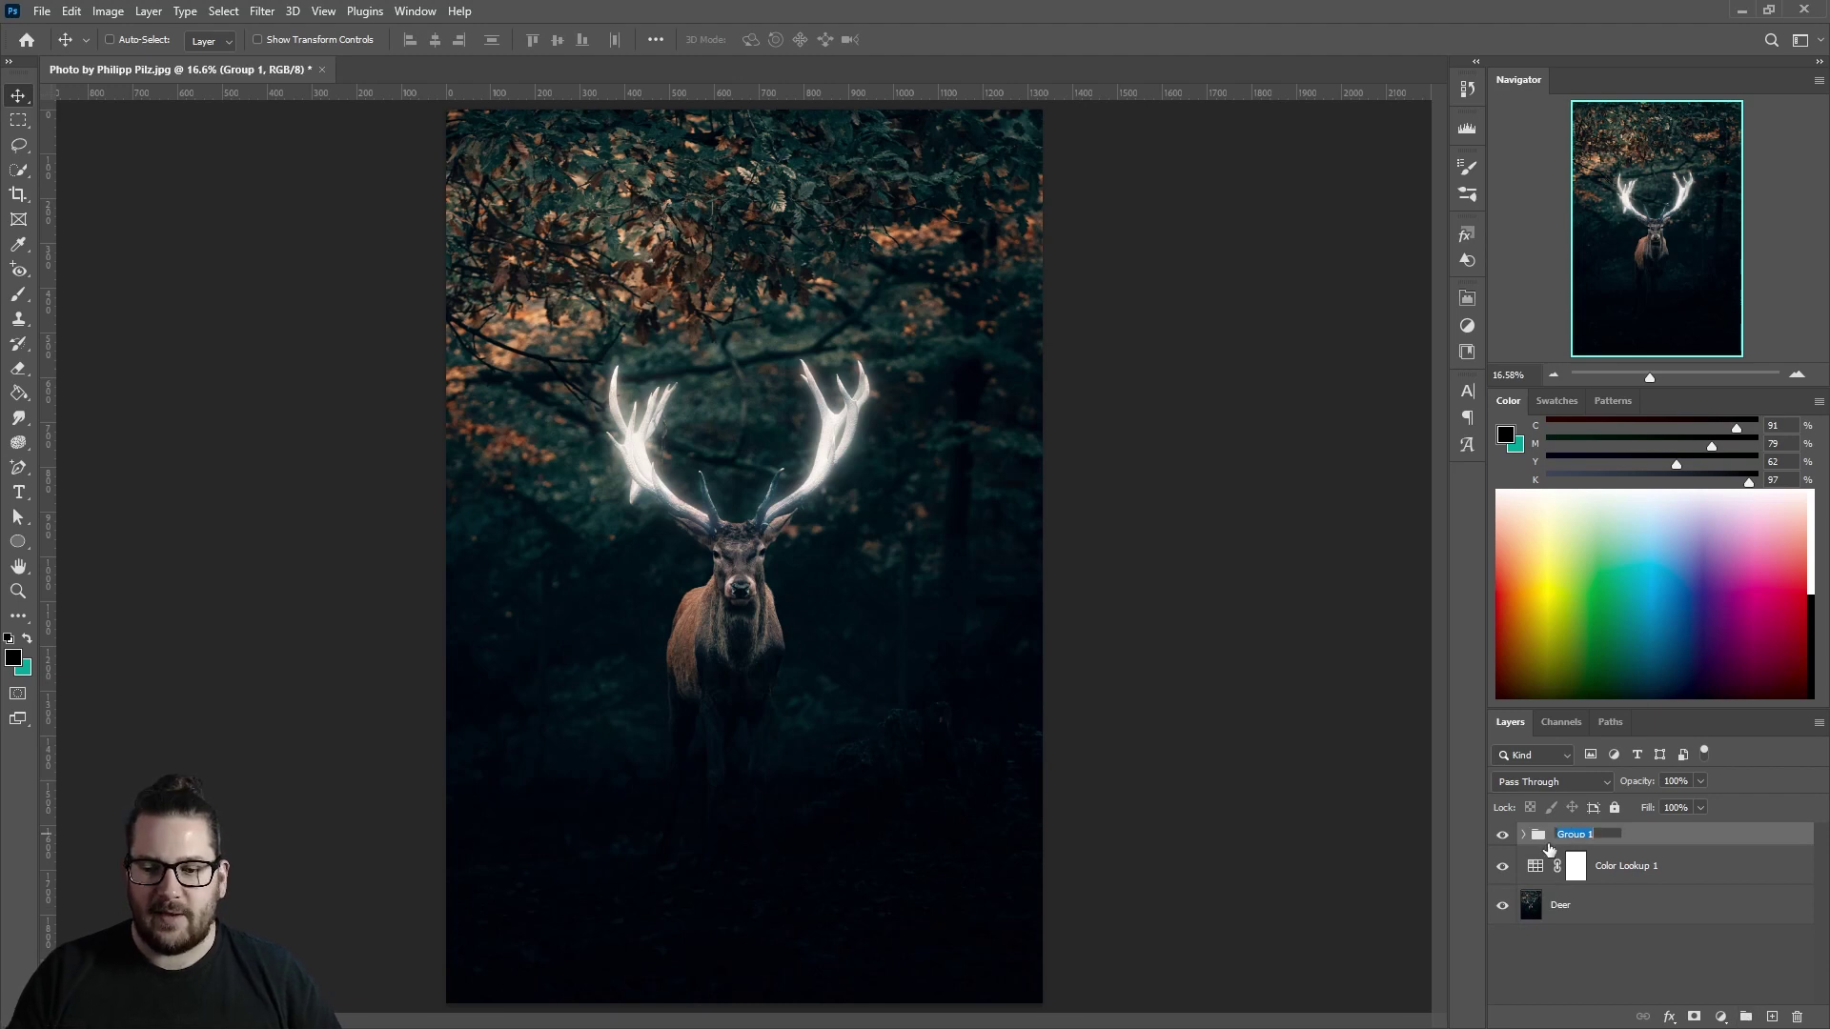
pyautogui.write('Antlers')
pyautogui.click(1612, 942)
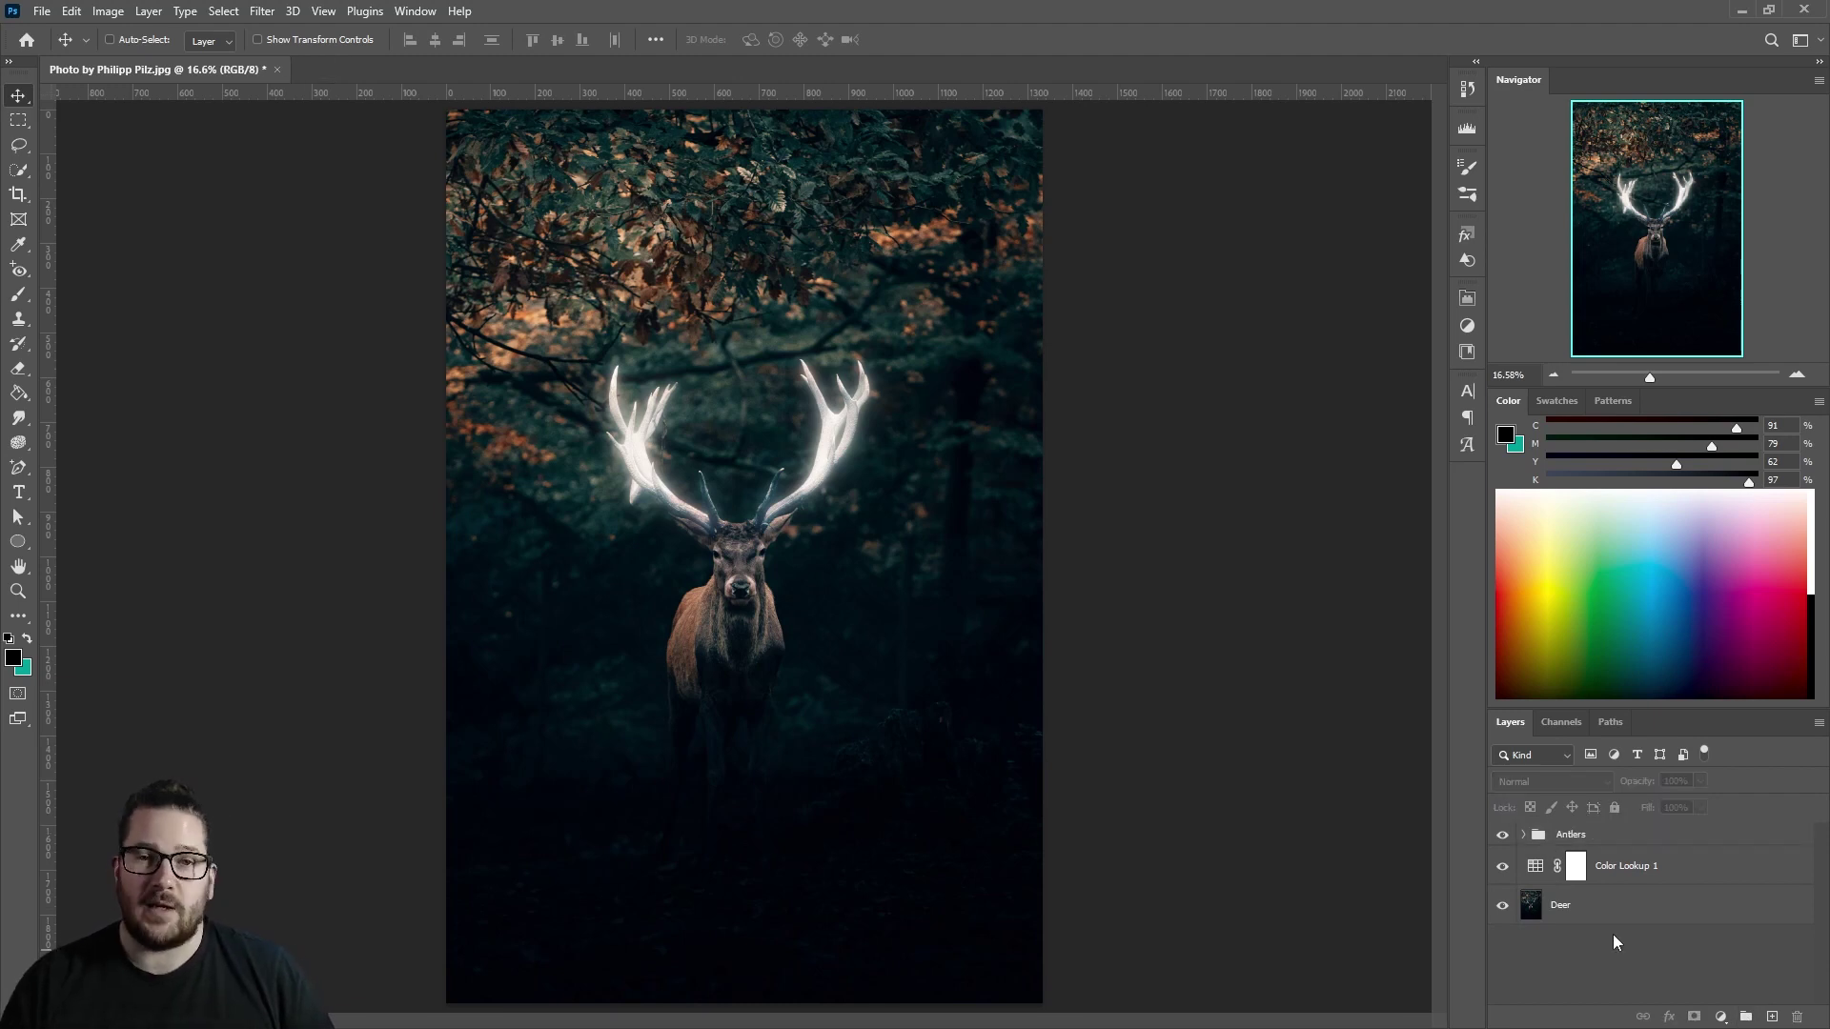
# Add a Hue/Saturation adjustment layer above the Antlers group and clip it to the group
pyautogui.click(1633, 842)
pyautogui.click(1721, 1018)
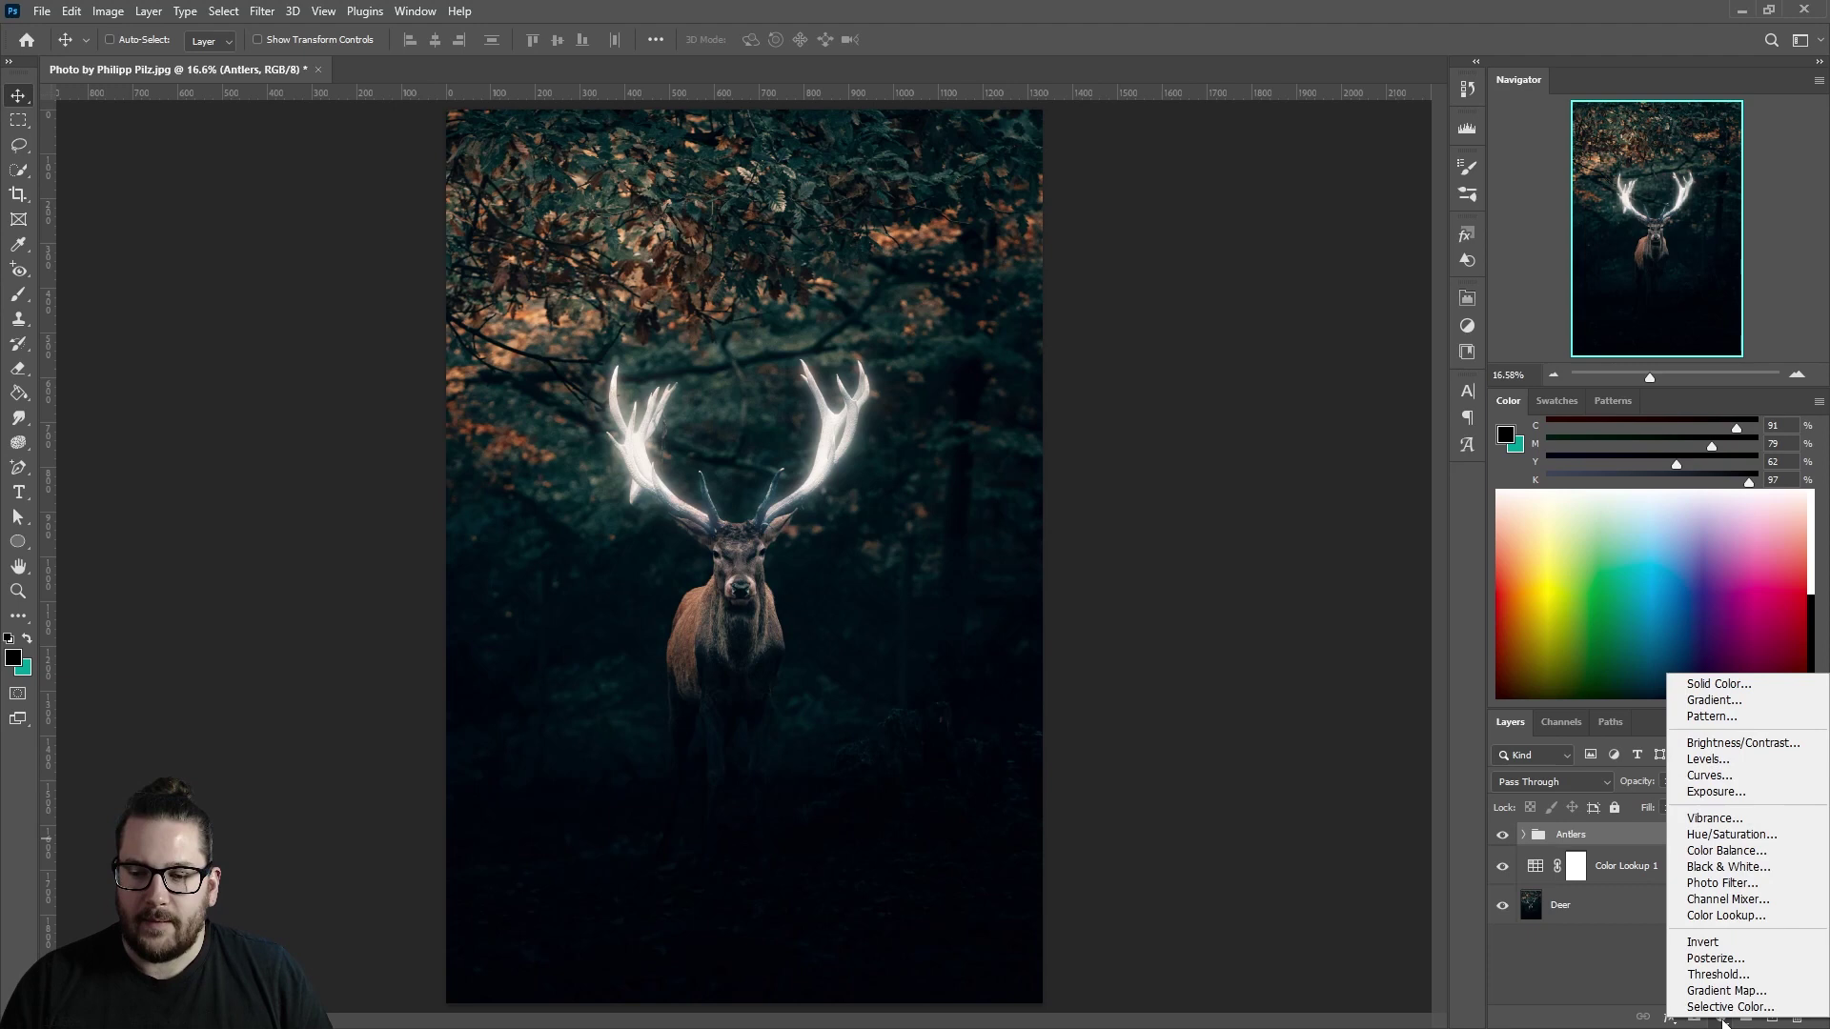
pyautogui.click(1730, 836)
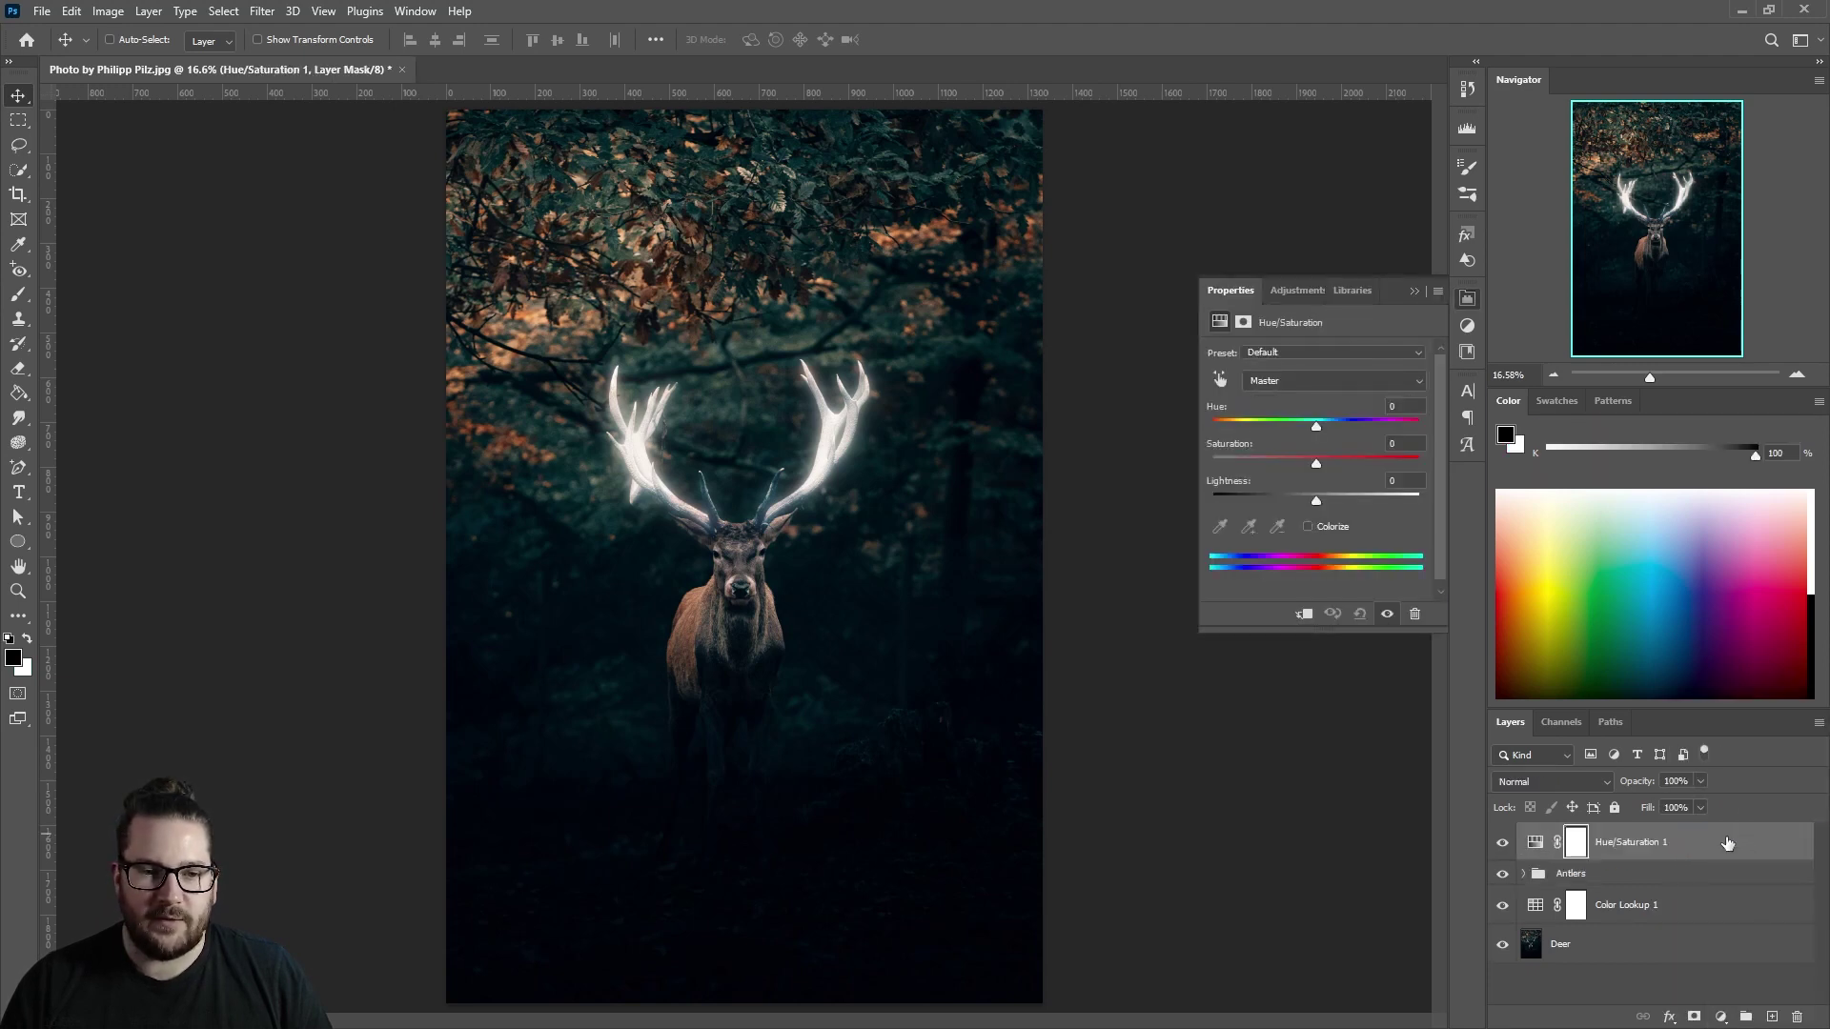
pyautogui.moveTo(1634, 867); pyautogui.dragTo(1627, 855)
pyautogui.keyDown('alt'); pyautogui.click(1628, 855); pyautogui.keyUp('alt')
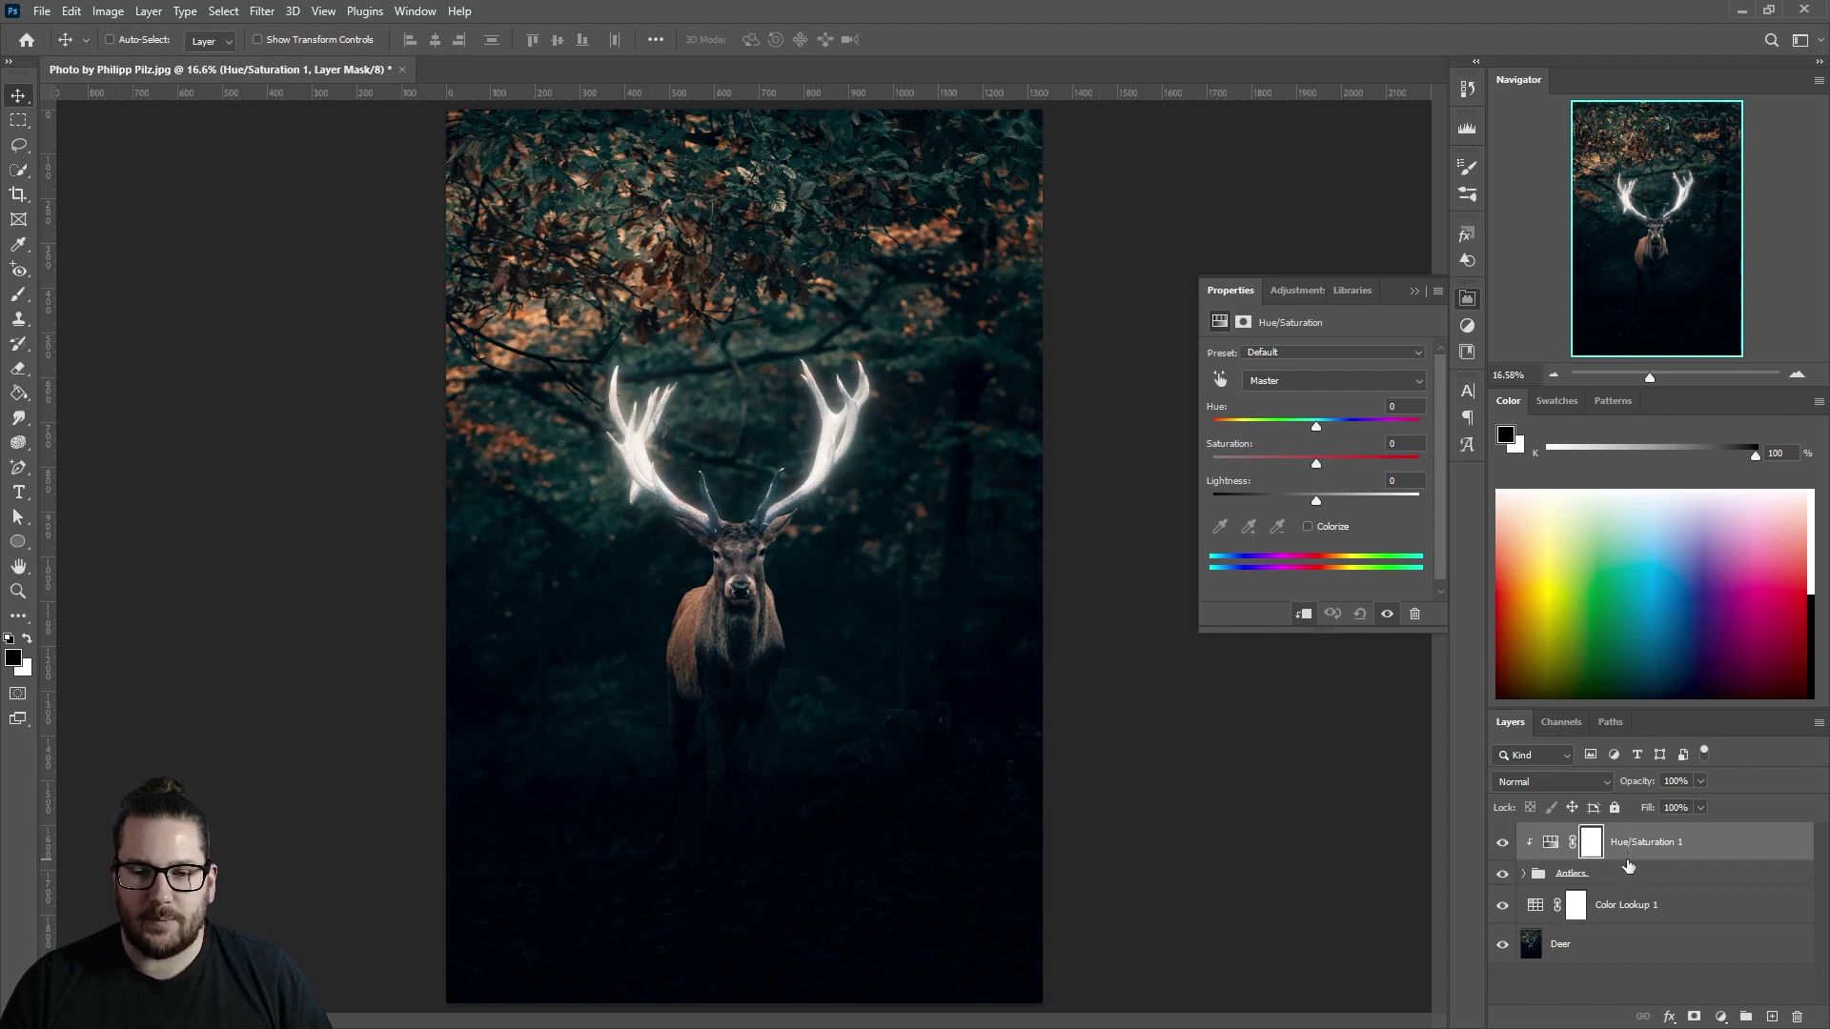
# Colorize the antlers a saturated cyan-blue with the clipped Hue/Saturation adjustment by raising its hue and saturation
pyautogui.click(1308, 526)
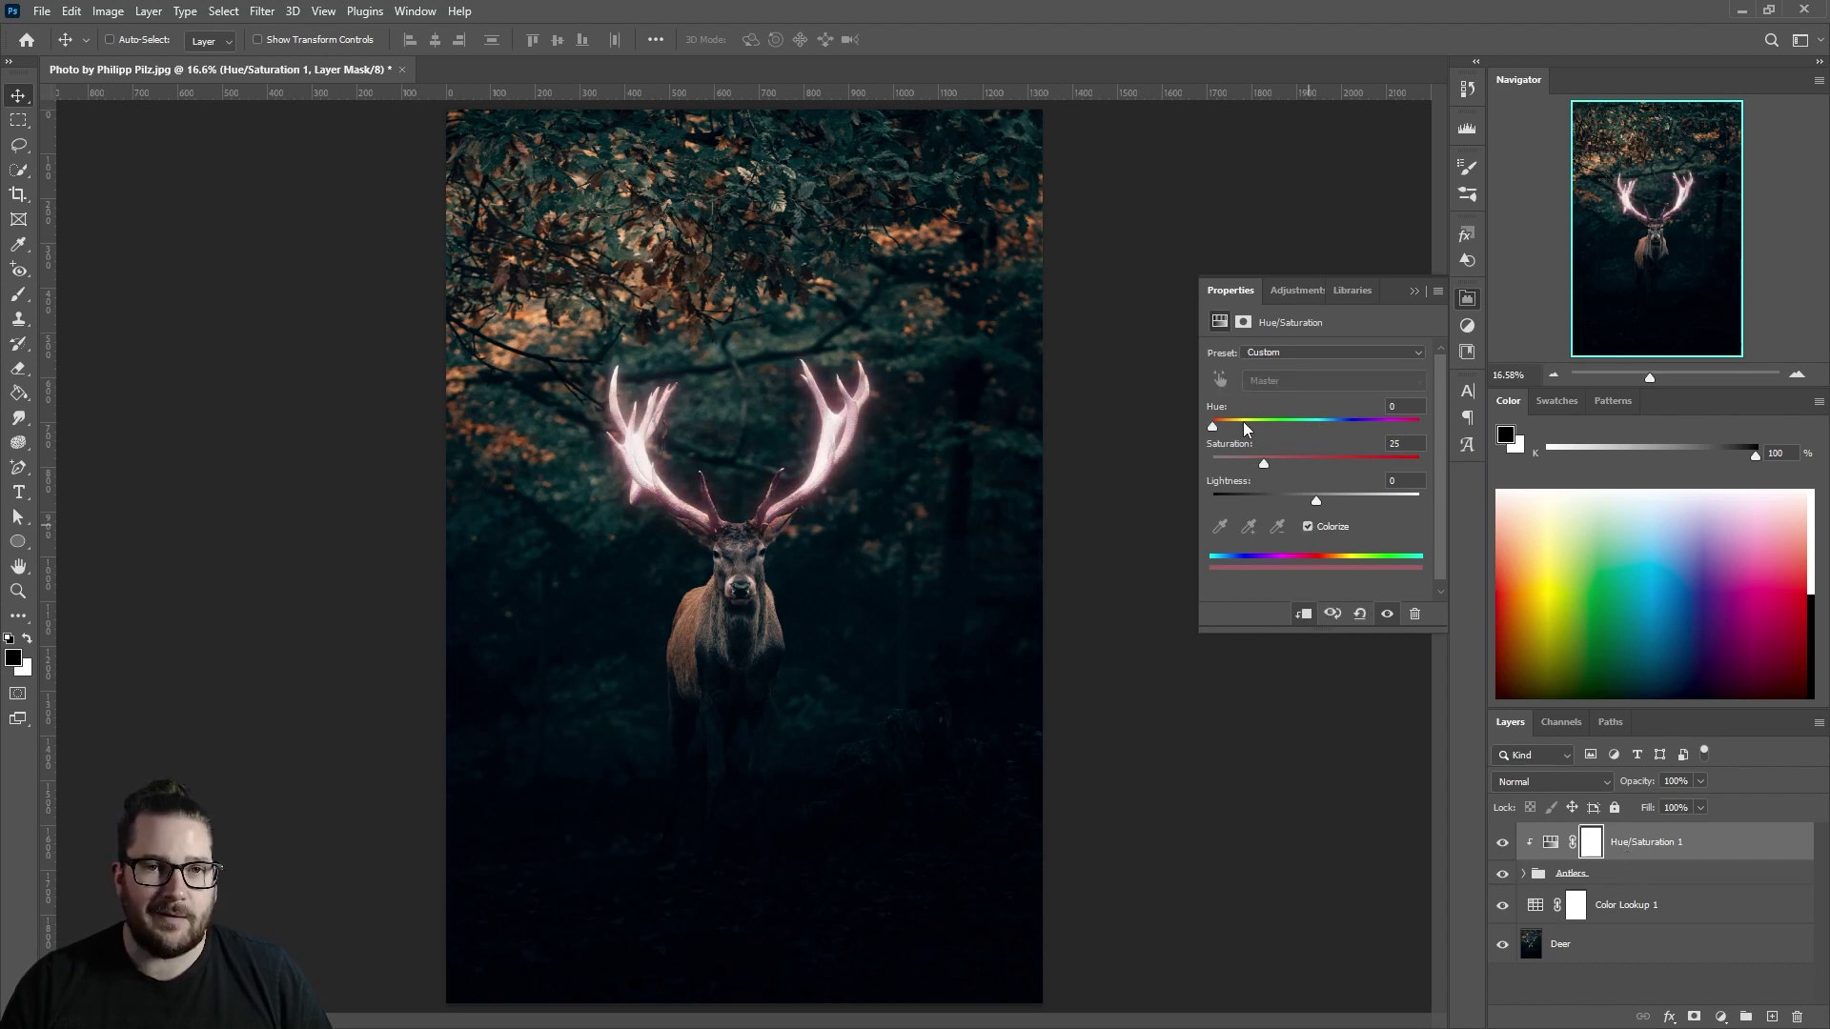
pyautogui.moveTo(1248, 428); pyautogui.dragTo(1308, 426)
pyautogui.moveTo(1264, 463); pyautogui.dragTo(1306, 431)
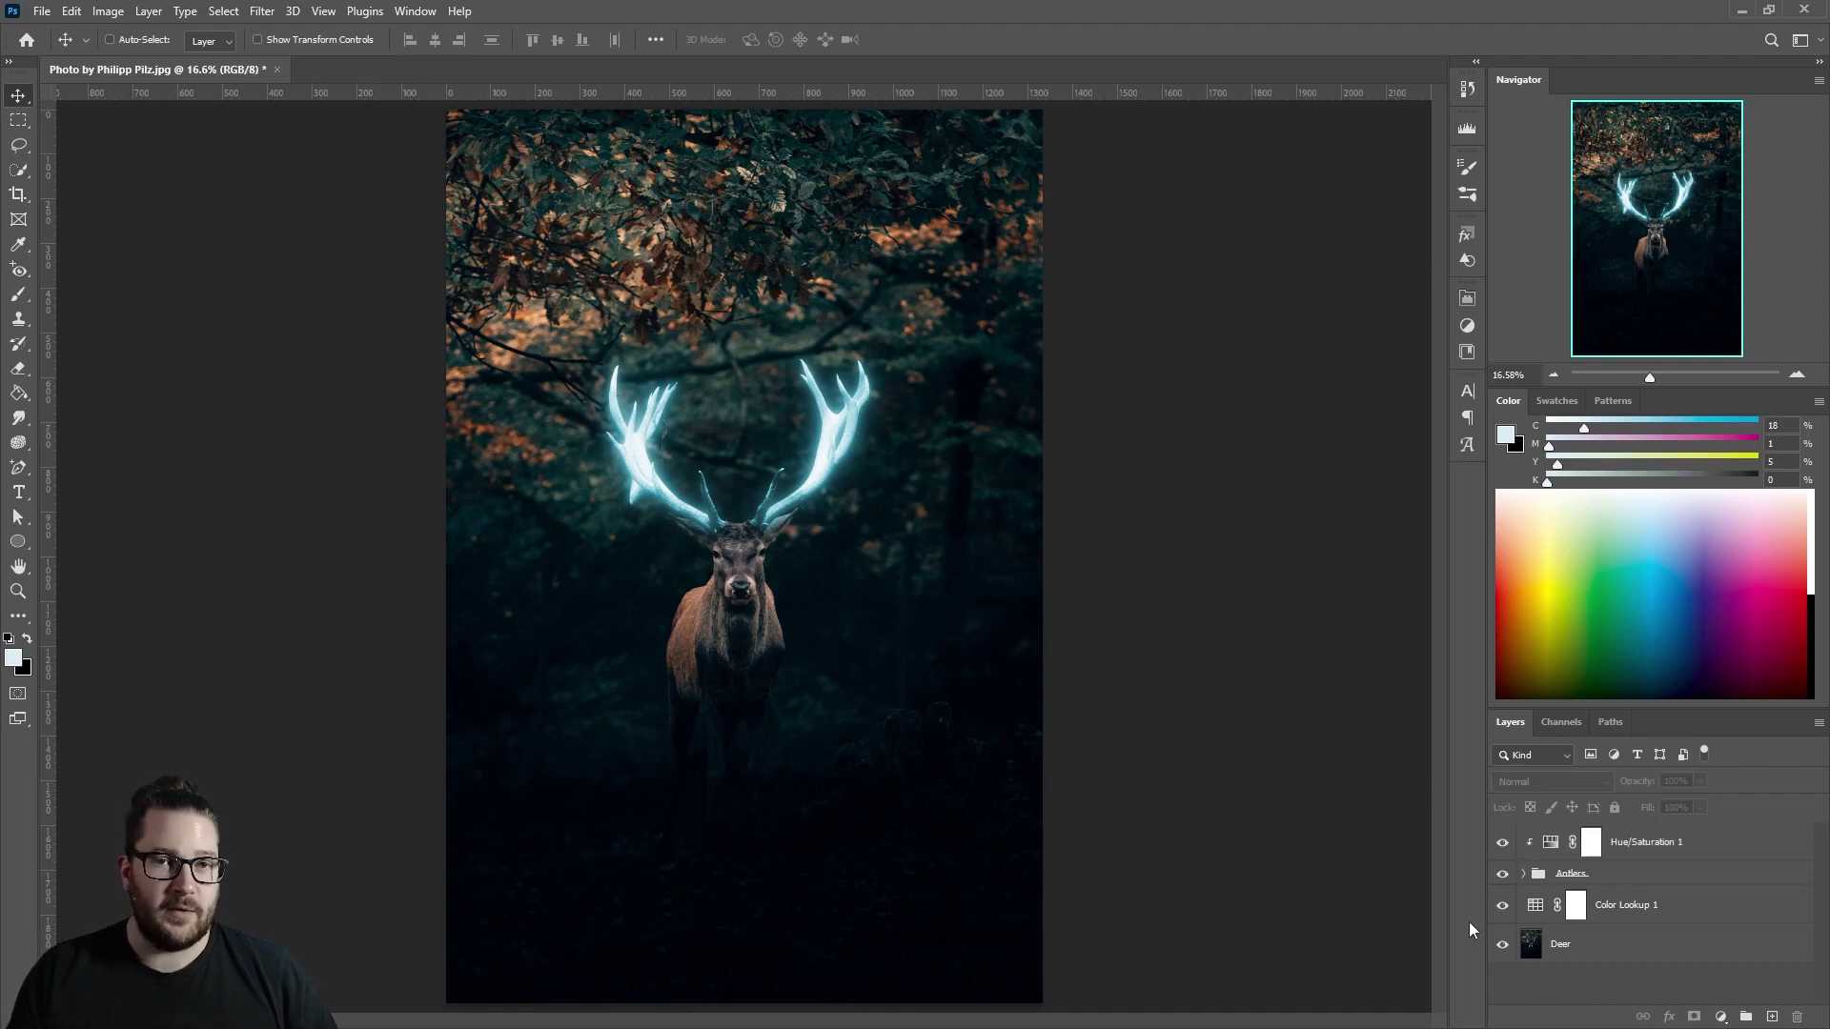
# Give the Color Lookup 1 layer a 3D LUT that turns the forest into a dark, bluish night scene
pyautogui.doubleClick(1535, 905)
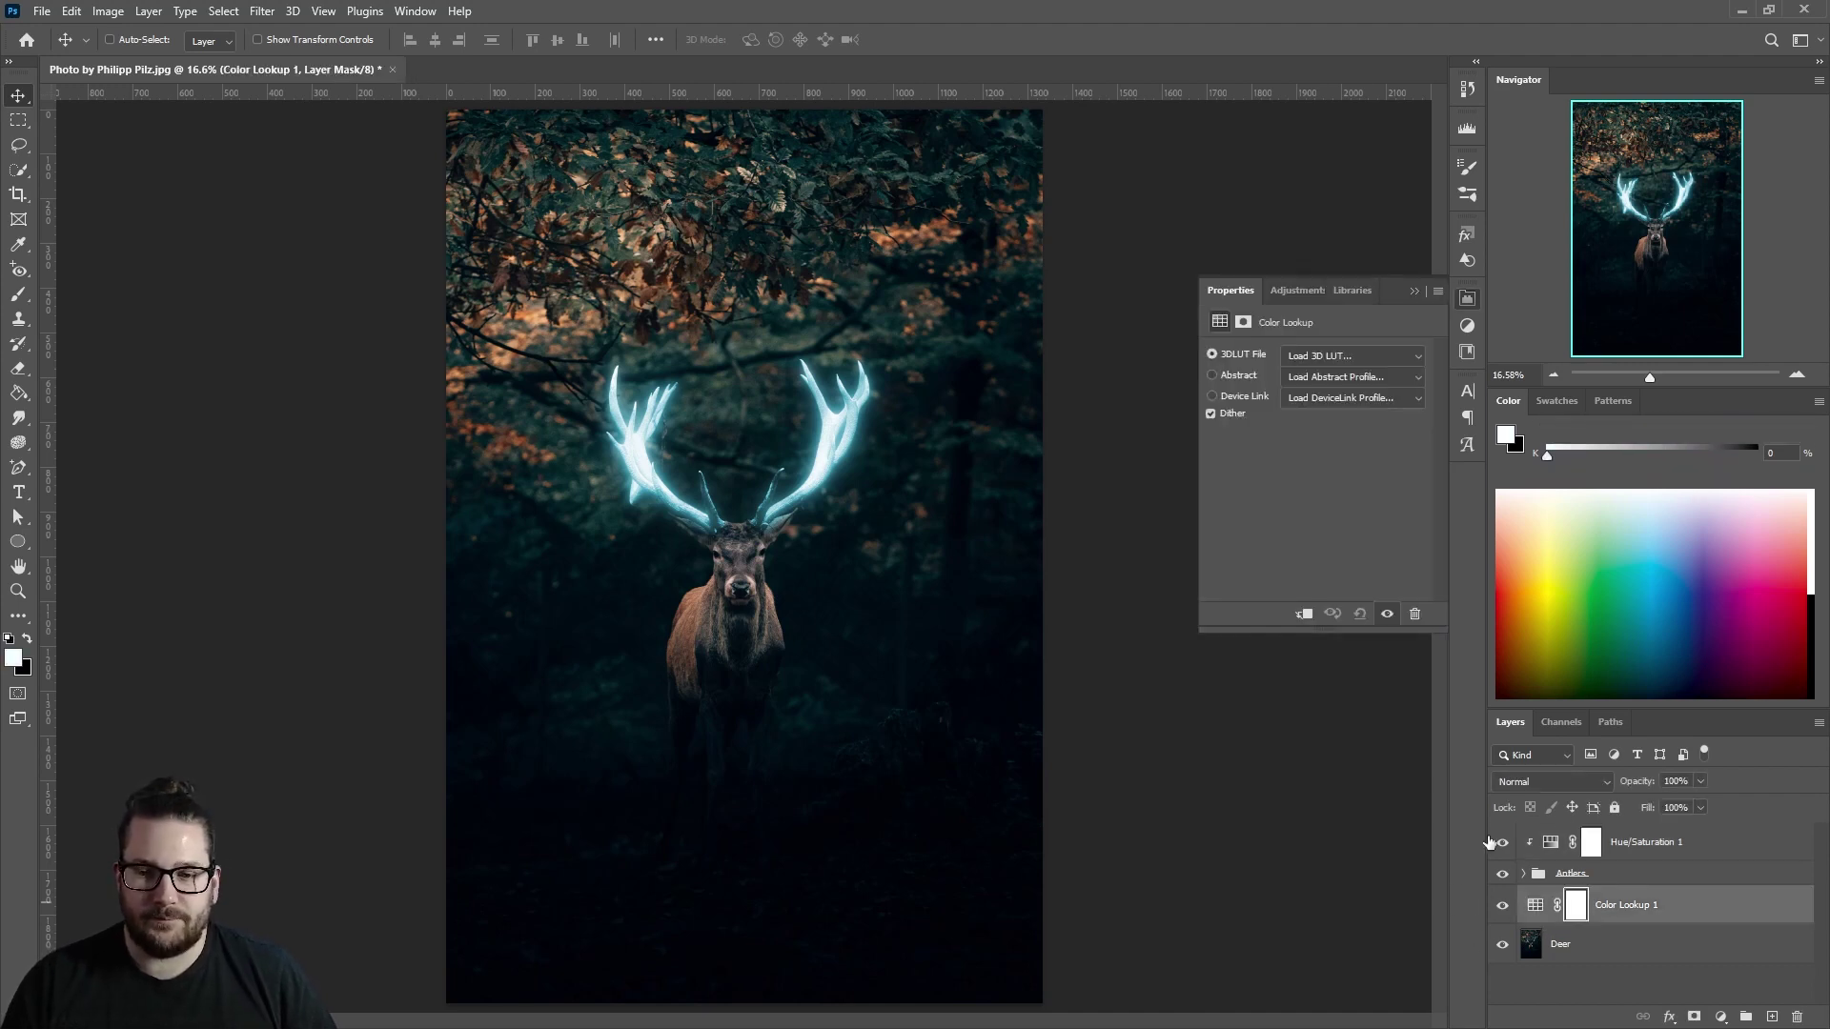
pyautogui.scroll(-17, 1346, 356)
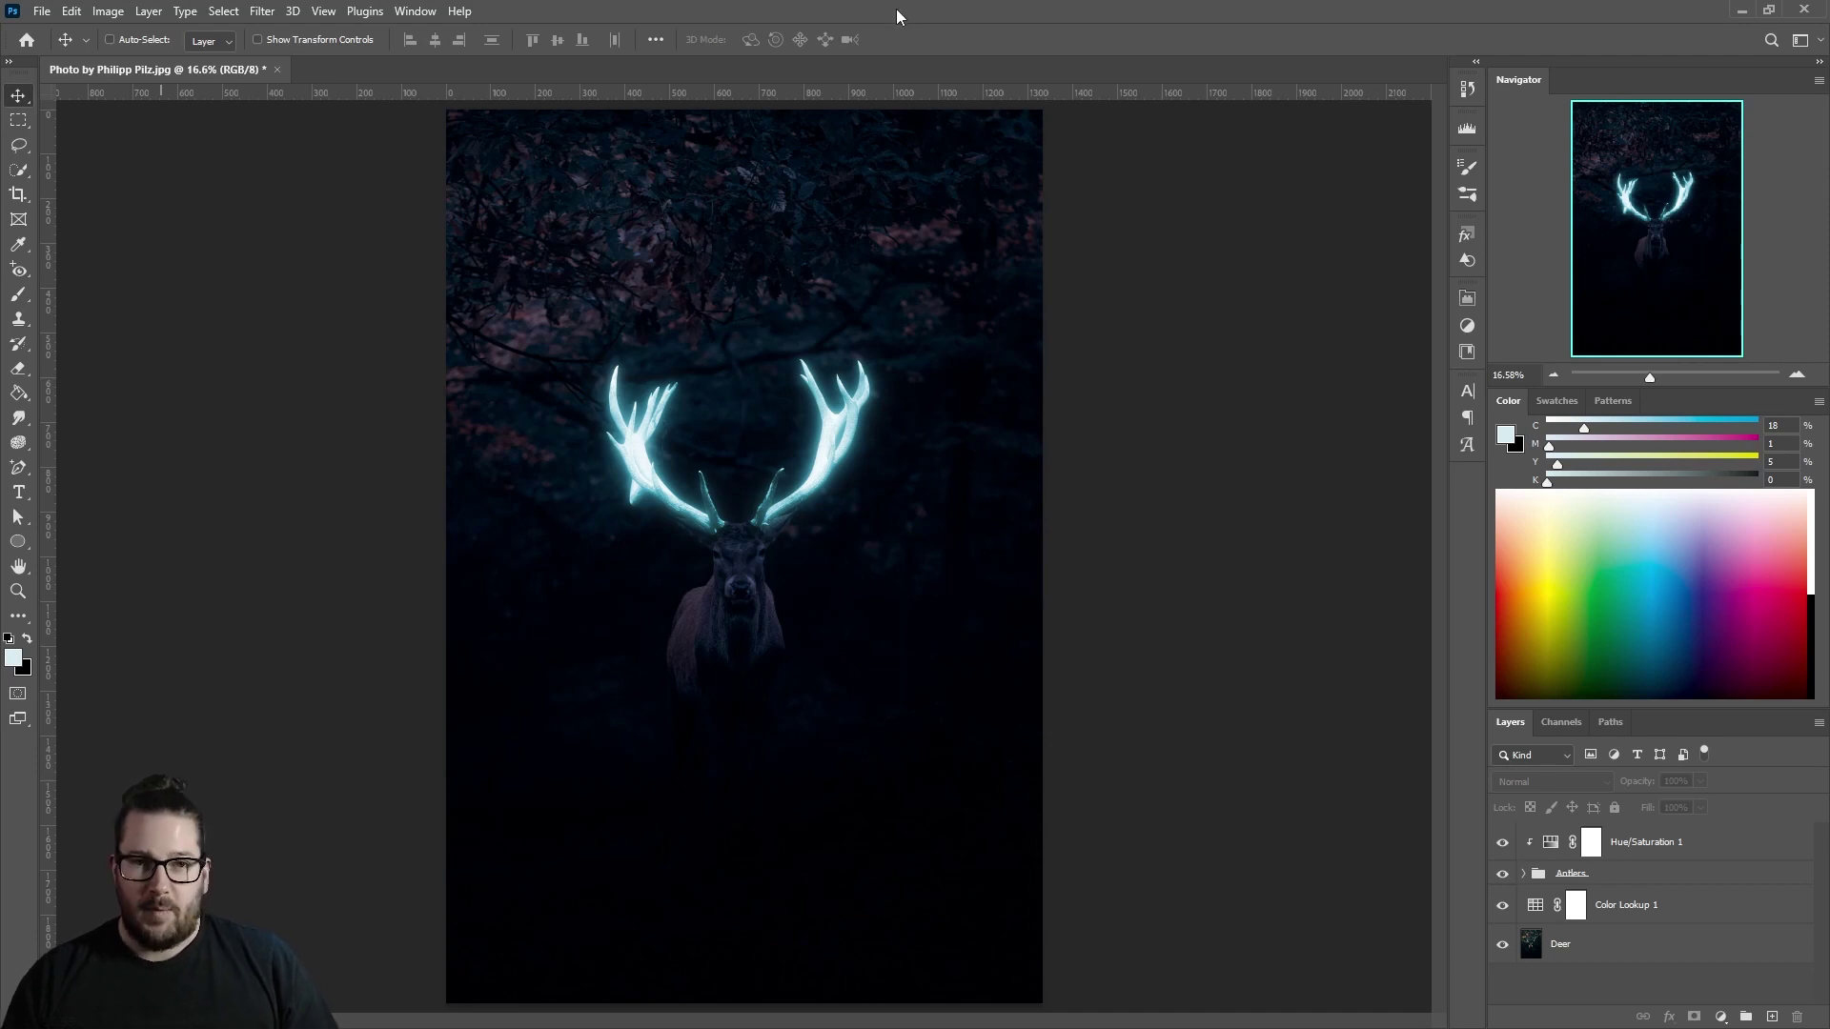
# Add an empty layer above Antlers copy 4 inside the Antlers group
pyautogui.click(1525, 874)
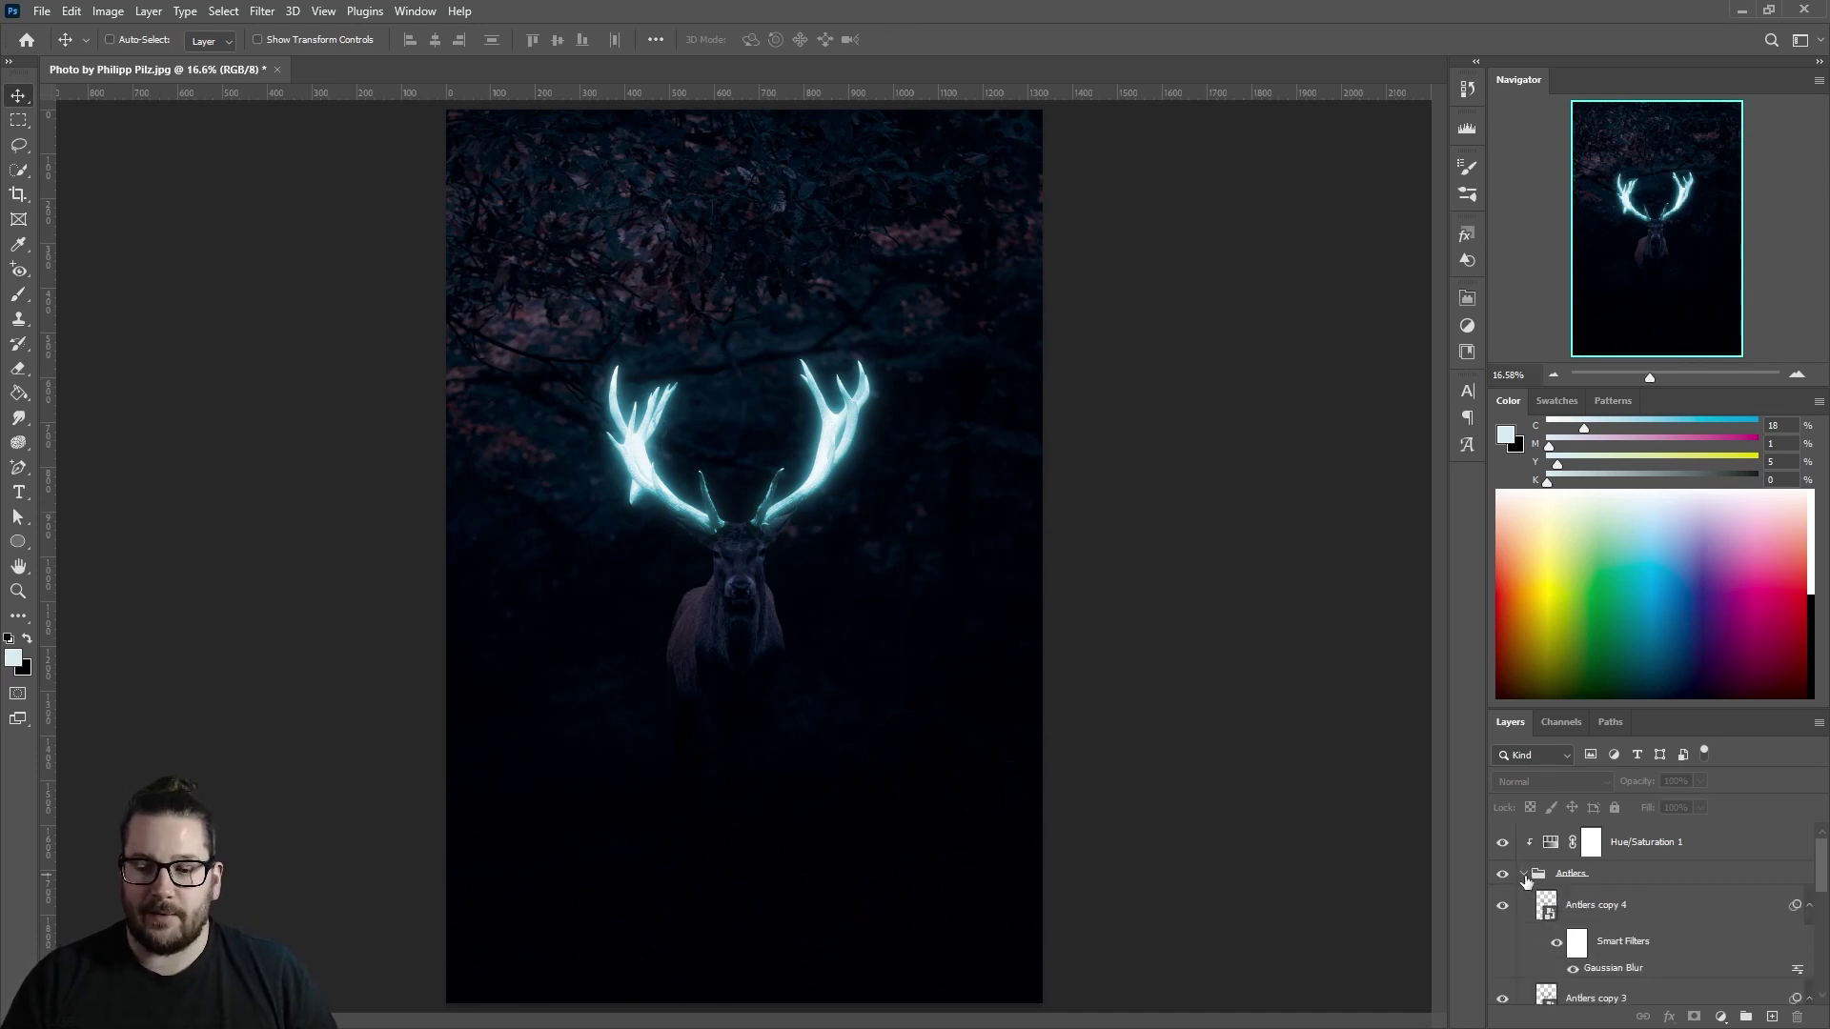
pyautogui.click(1647, 905)
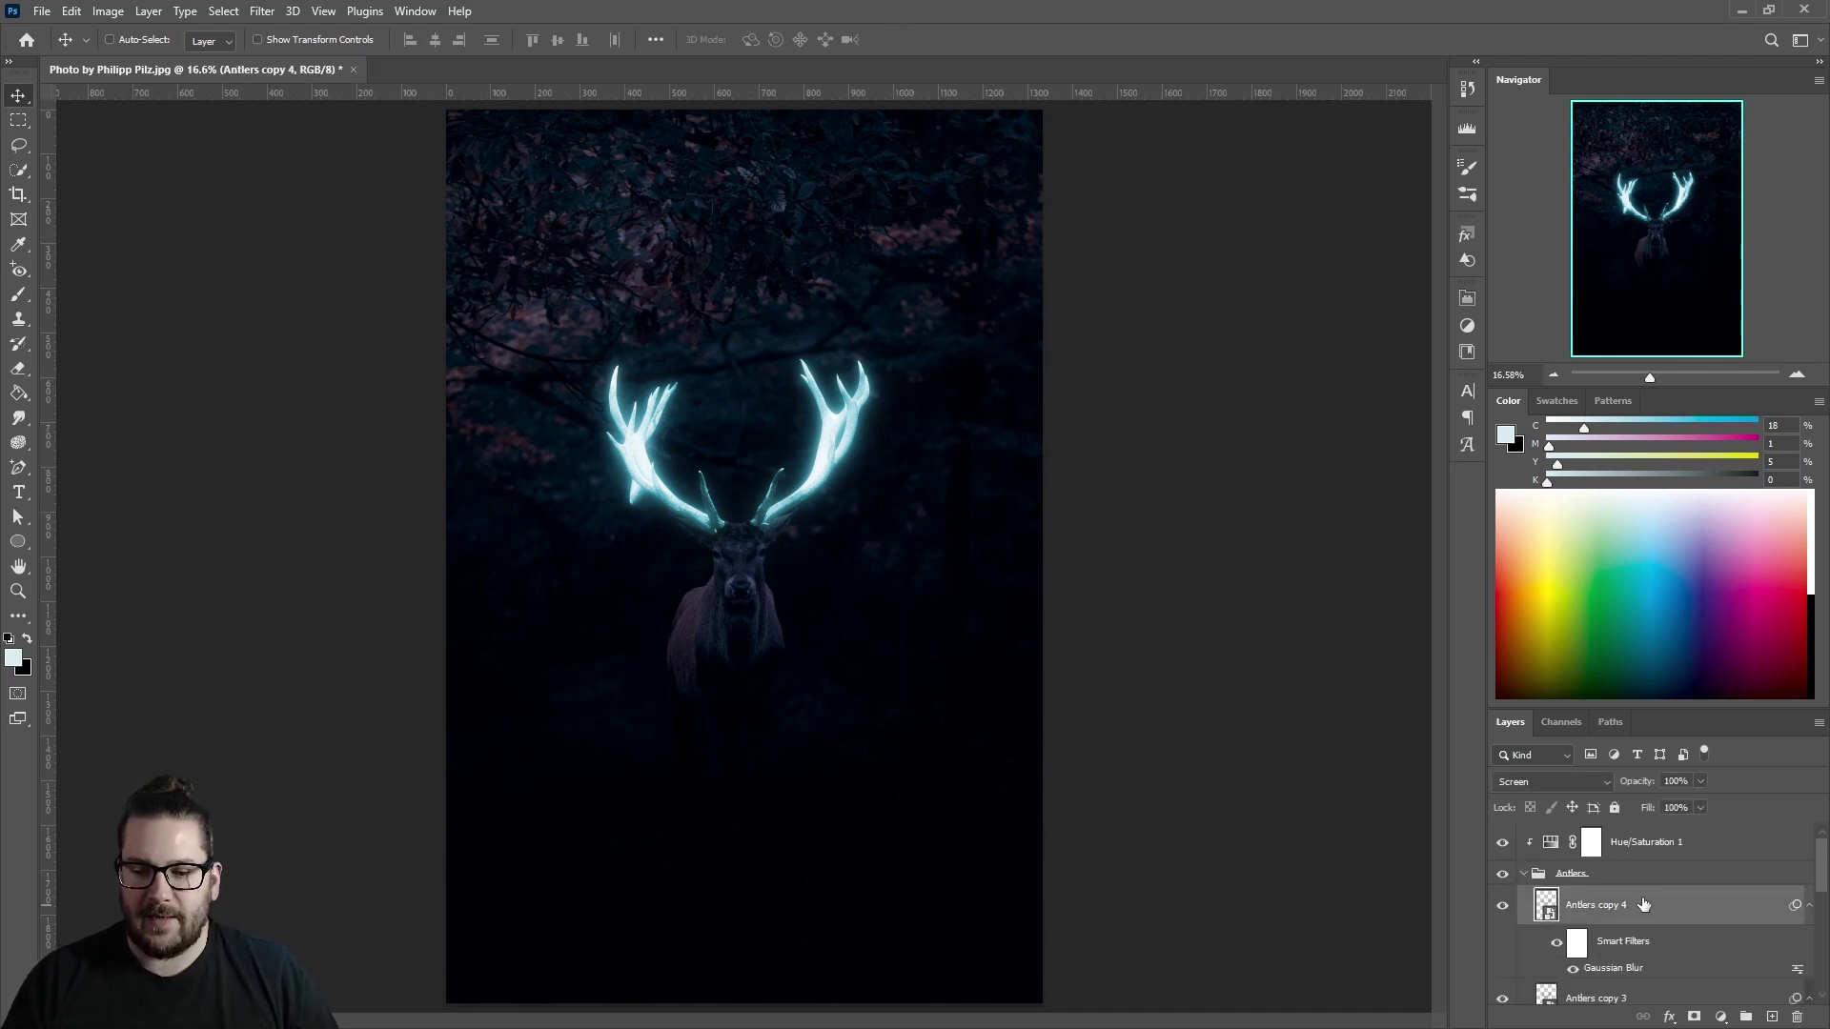
pyautogui.click(1769, 1018)
# Paint one large soft white spot between the antlers on the new layer with a 2900-pixel brush
pyautogui.press('b')
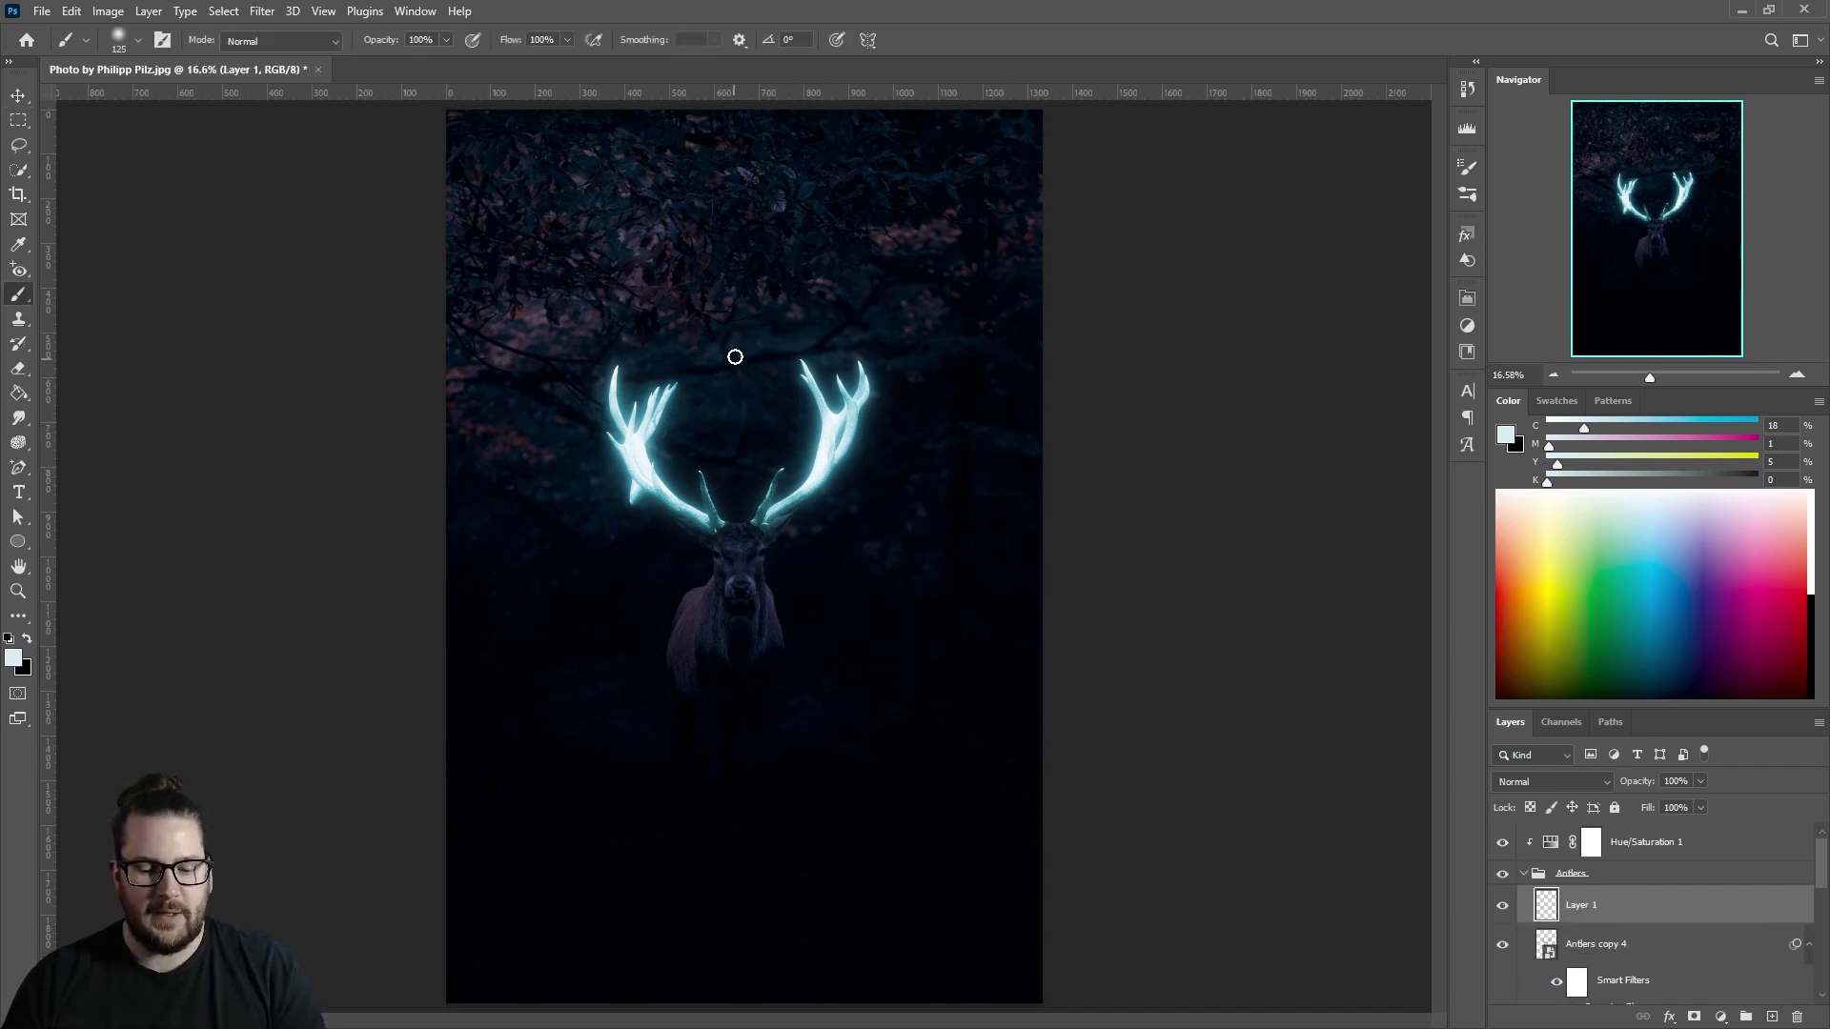
pyautogui.press(']')
pyautogui.press(']')
pyautogui.press(']')
pyautogui.press(']')
pyautogui.press(']')
pyautogui.press(']')
pyautogui.press(']')
pyautogui.press(']')
pyautogui.press(']')
pyautogui.press(']')
pyautogui.click(1811, 524)
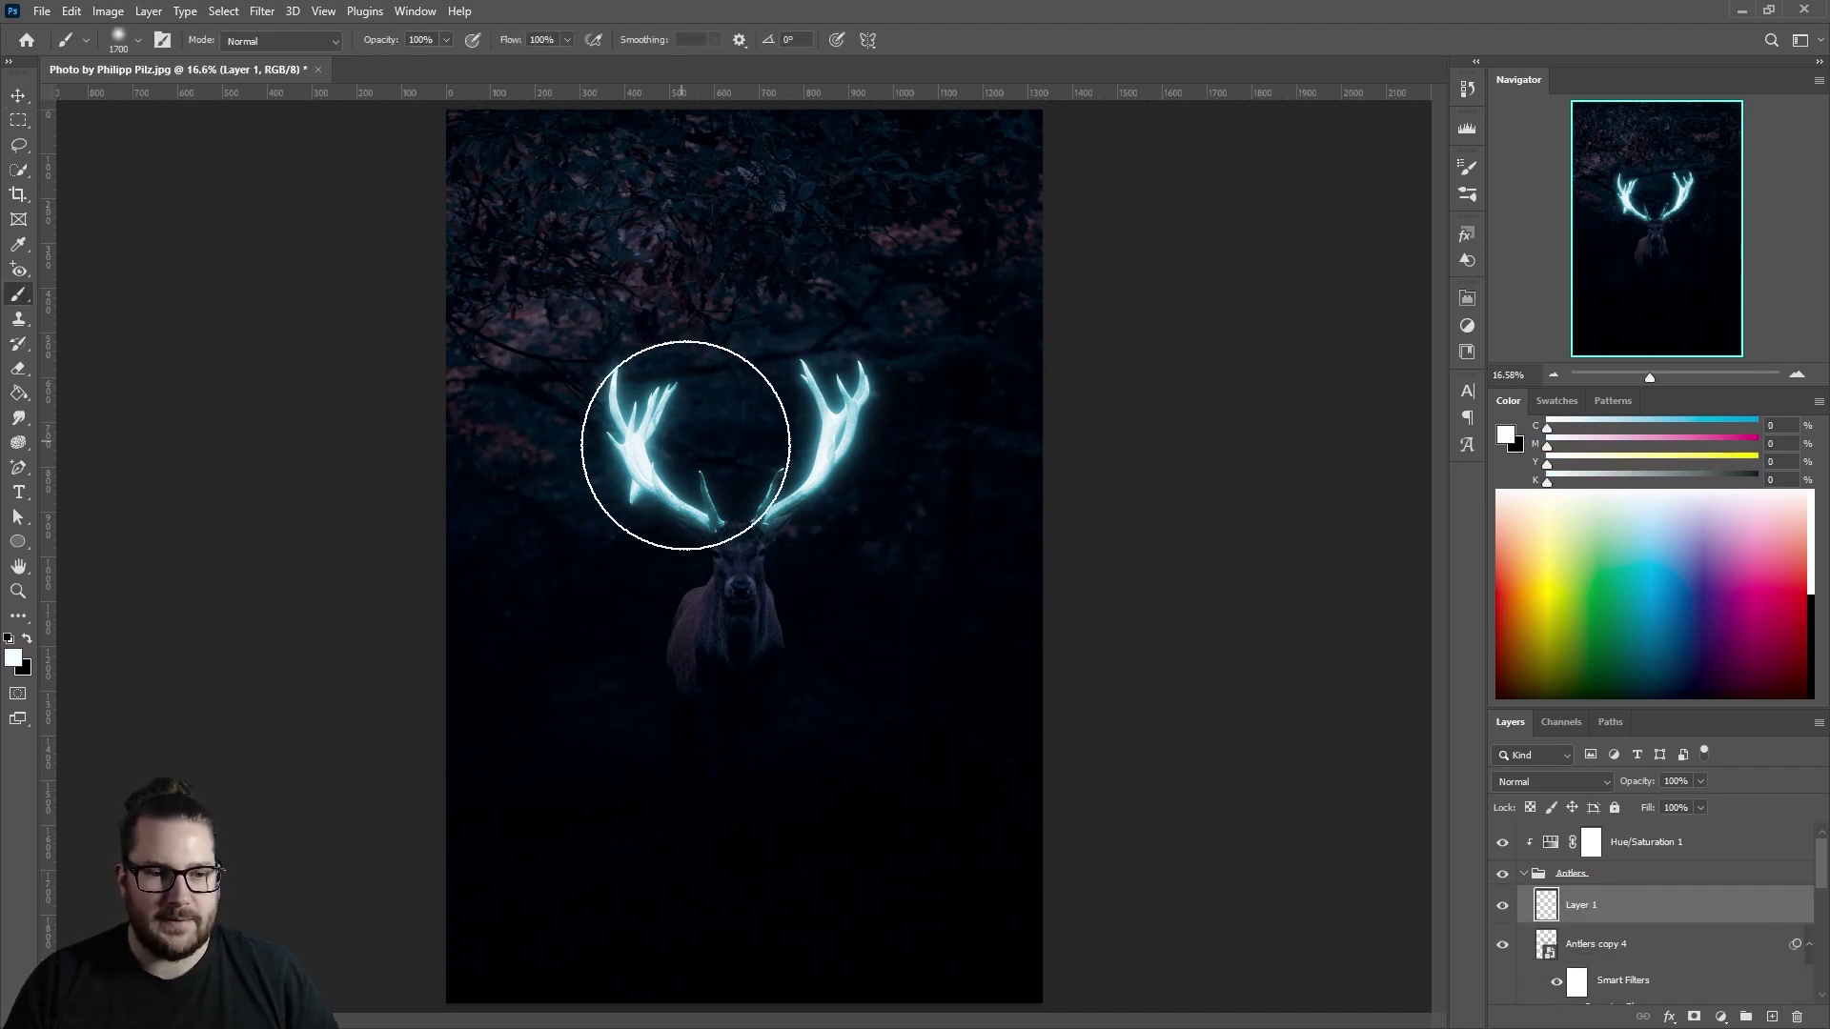
pyautogui.press(']')
pyautogui.press(']')
pyautogui.press(']')
pyautogui.press(']')
pyautogui.press(']')
pyautogui.press(']')
pyautogui.press(']')
pyautogui.press(']')
pyautogui.click(734, 412)
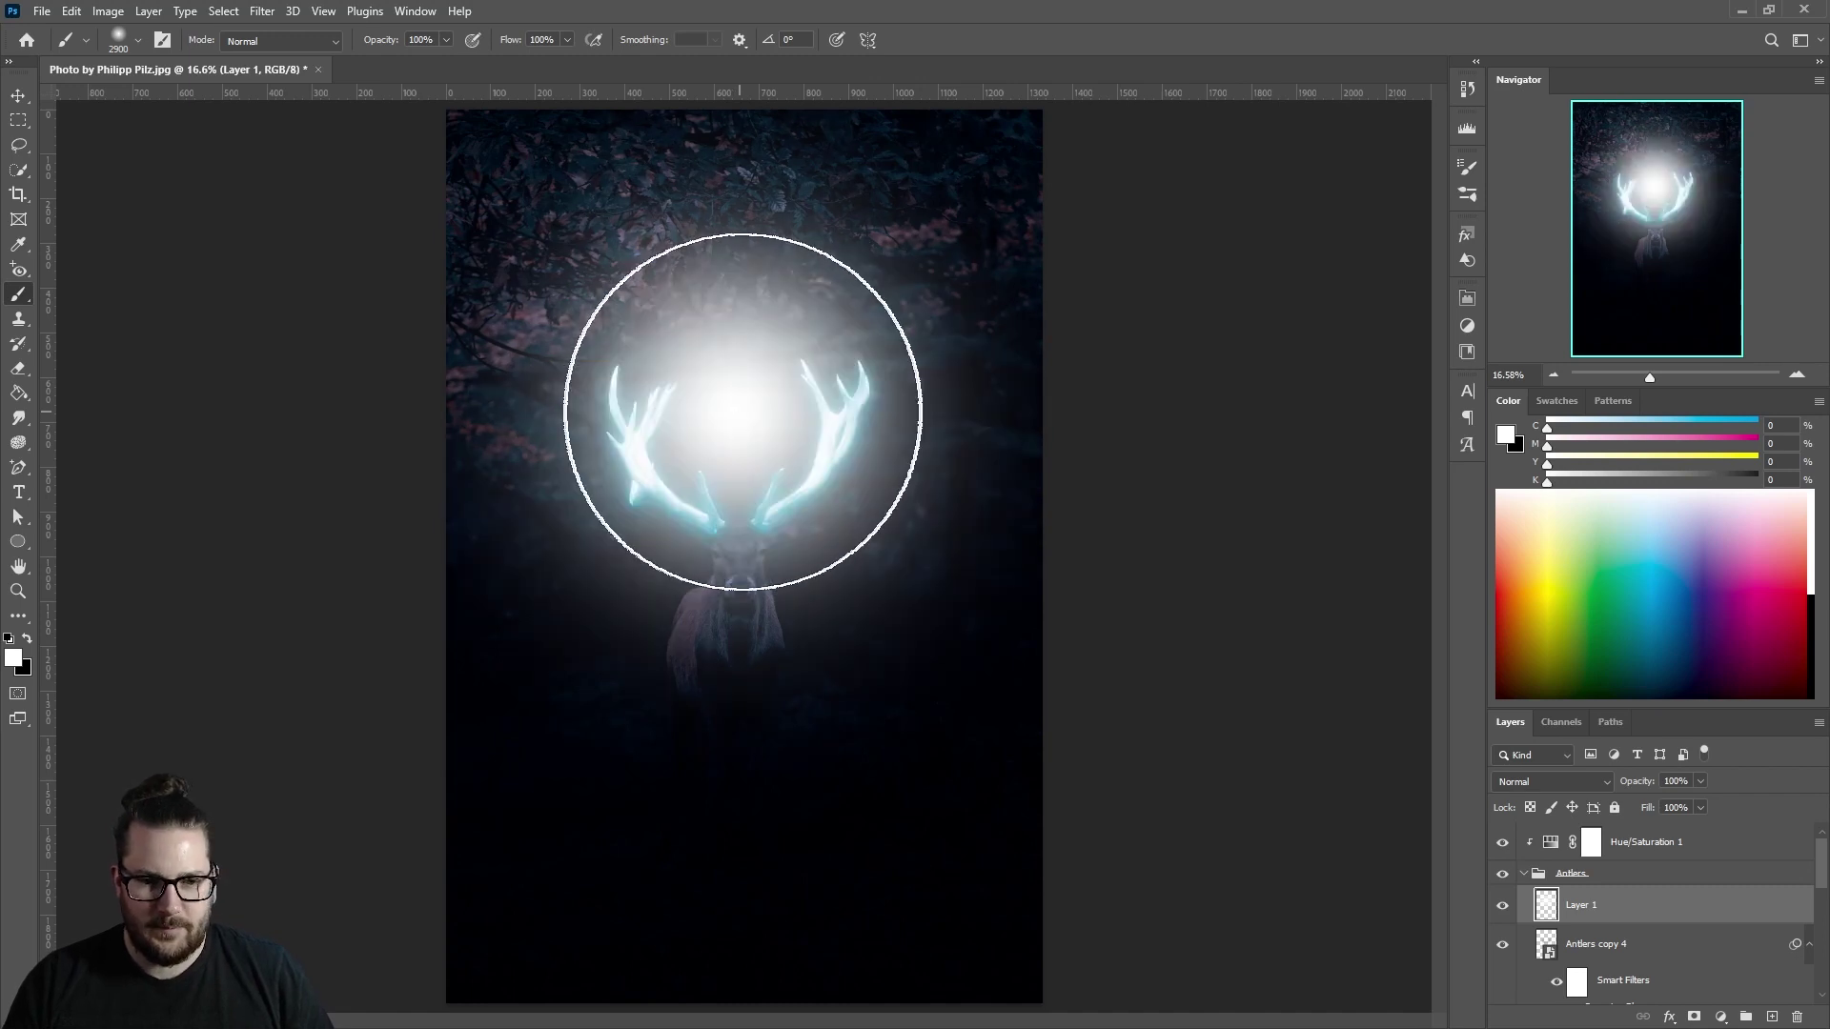
# Blend the white spot layer with Soft Light and lower its opacity to a subtle glow
pyautogui.click(1554, 780)
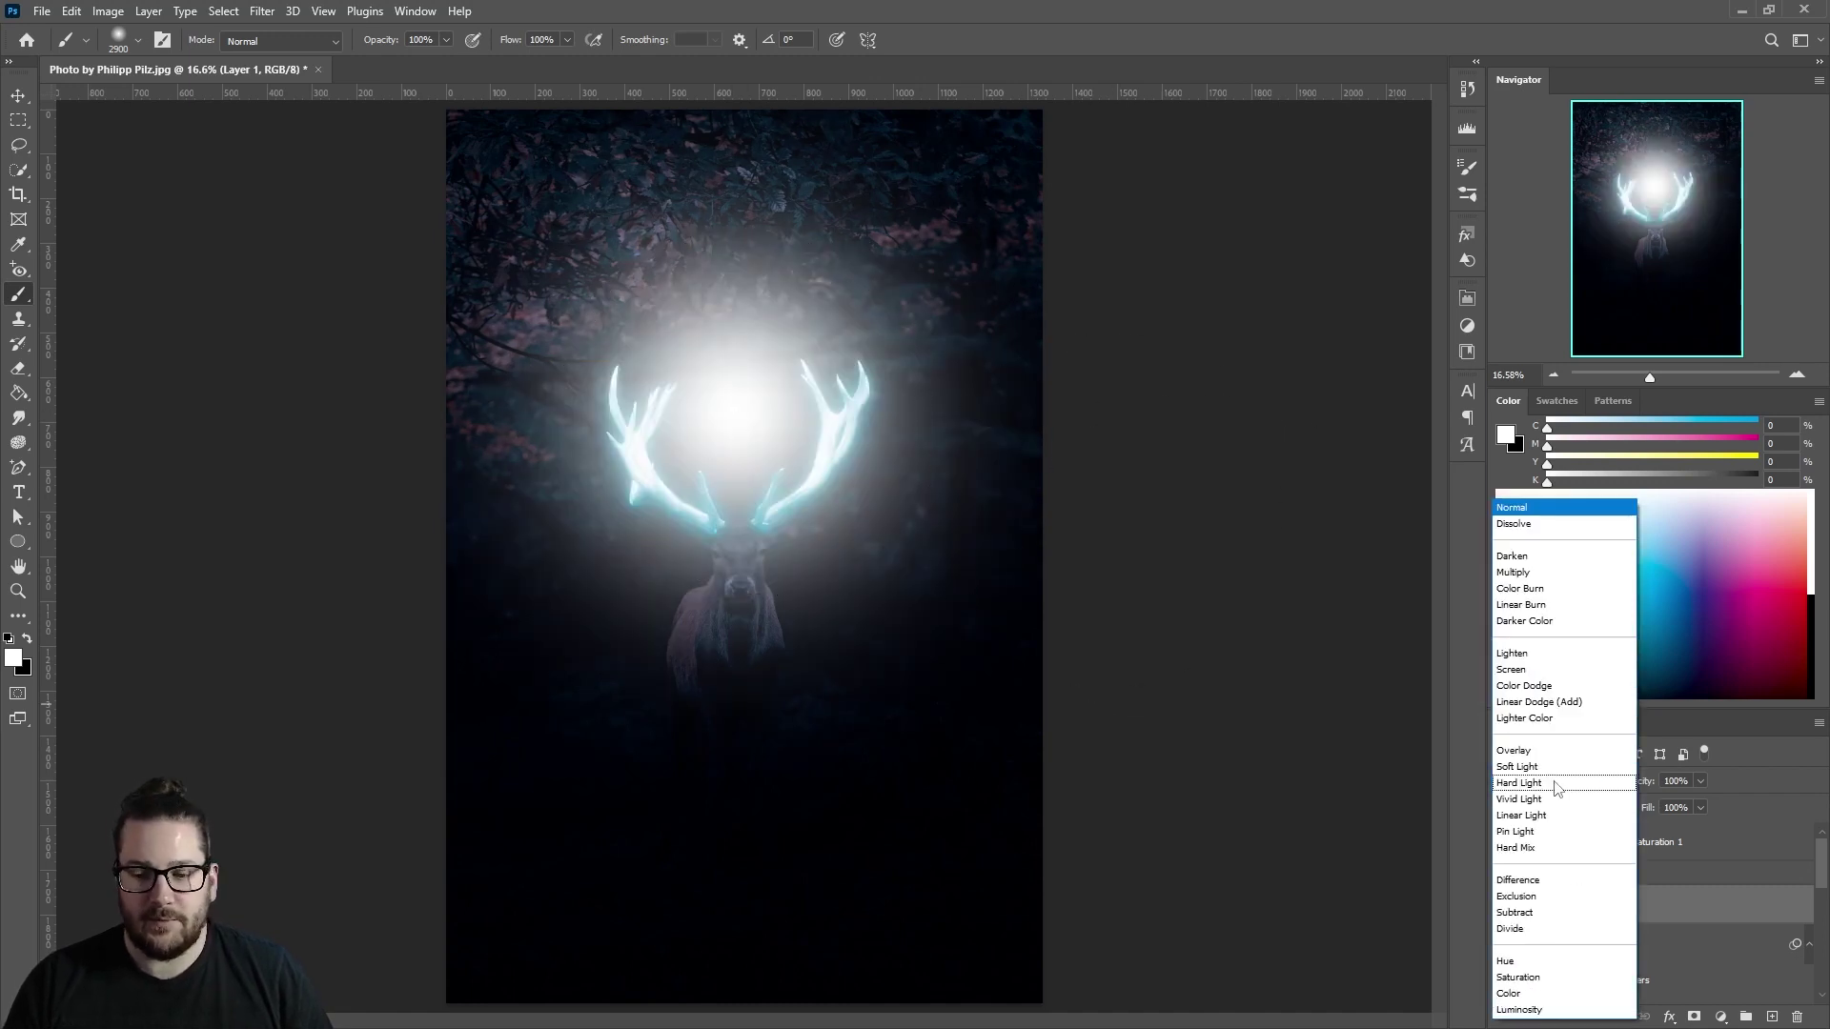
pyautogui.click(1536, 762)
pyautogui.press('v')
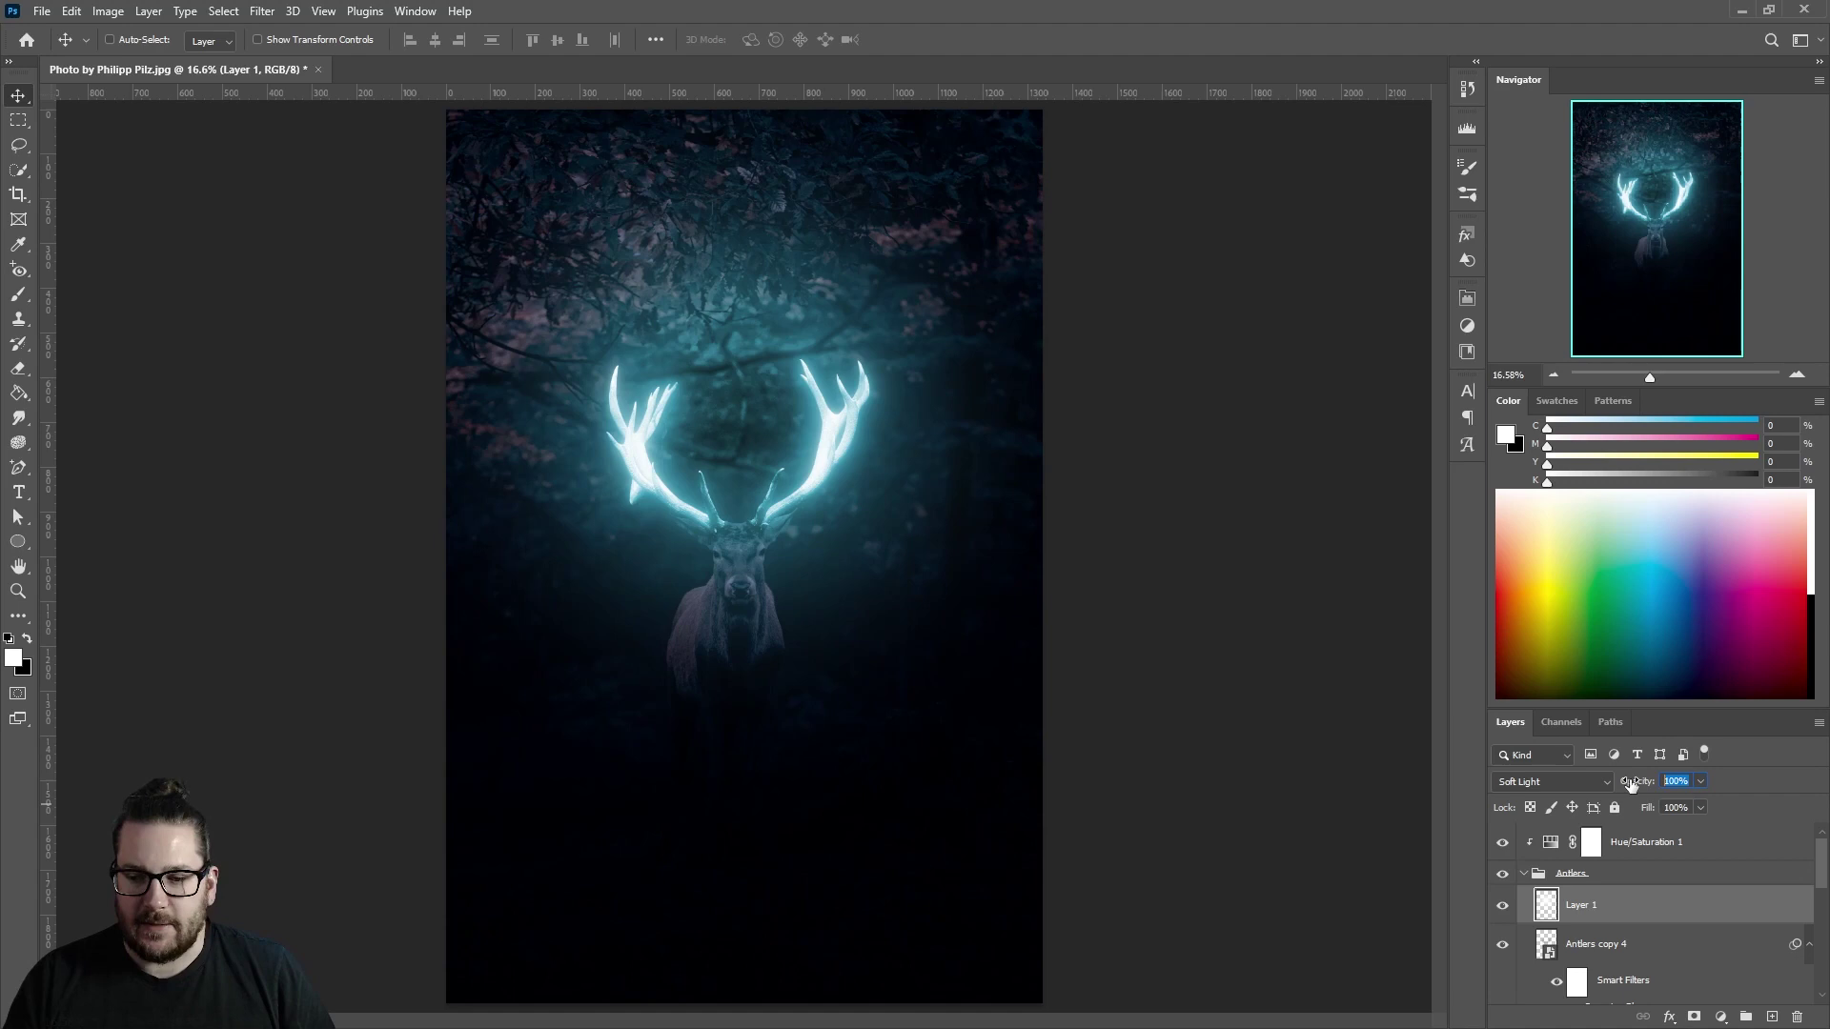
pyautogui.moveTo(1632, 781); pyautogui.dragTo(1651, 782)
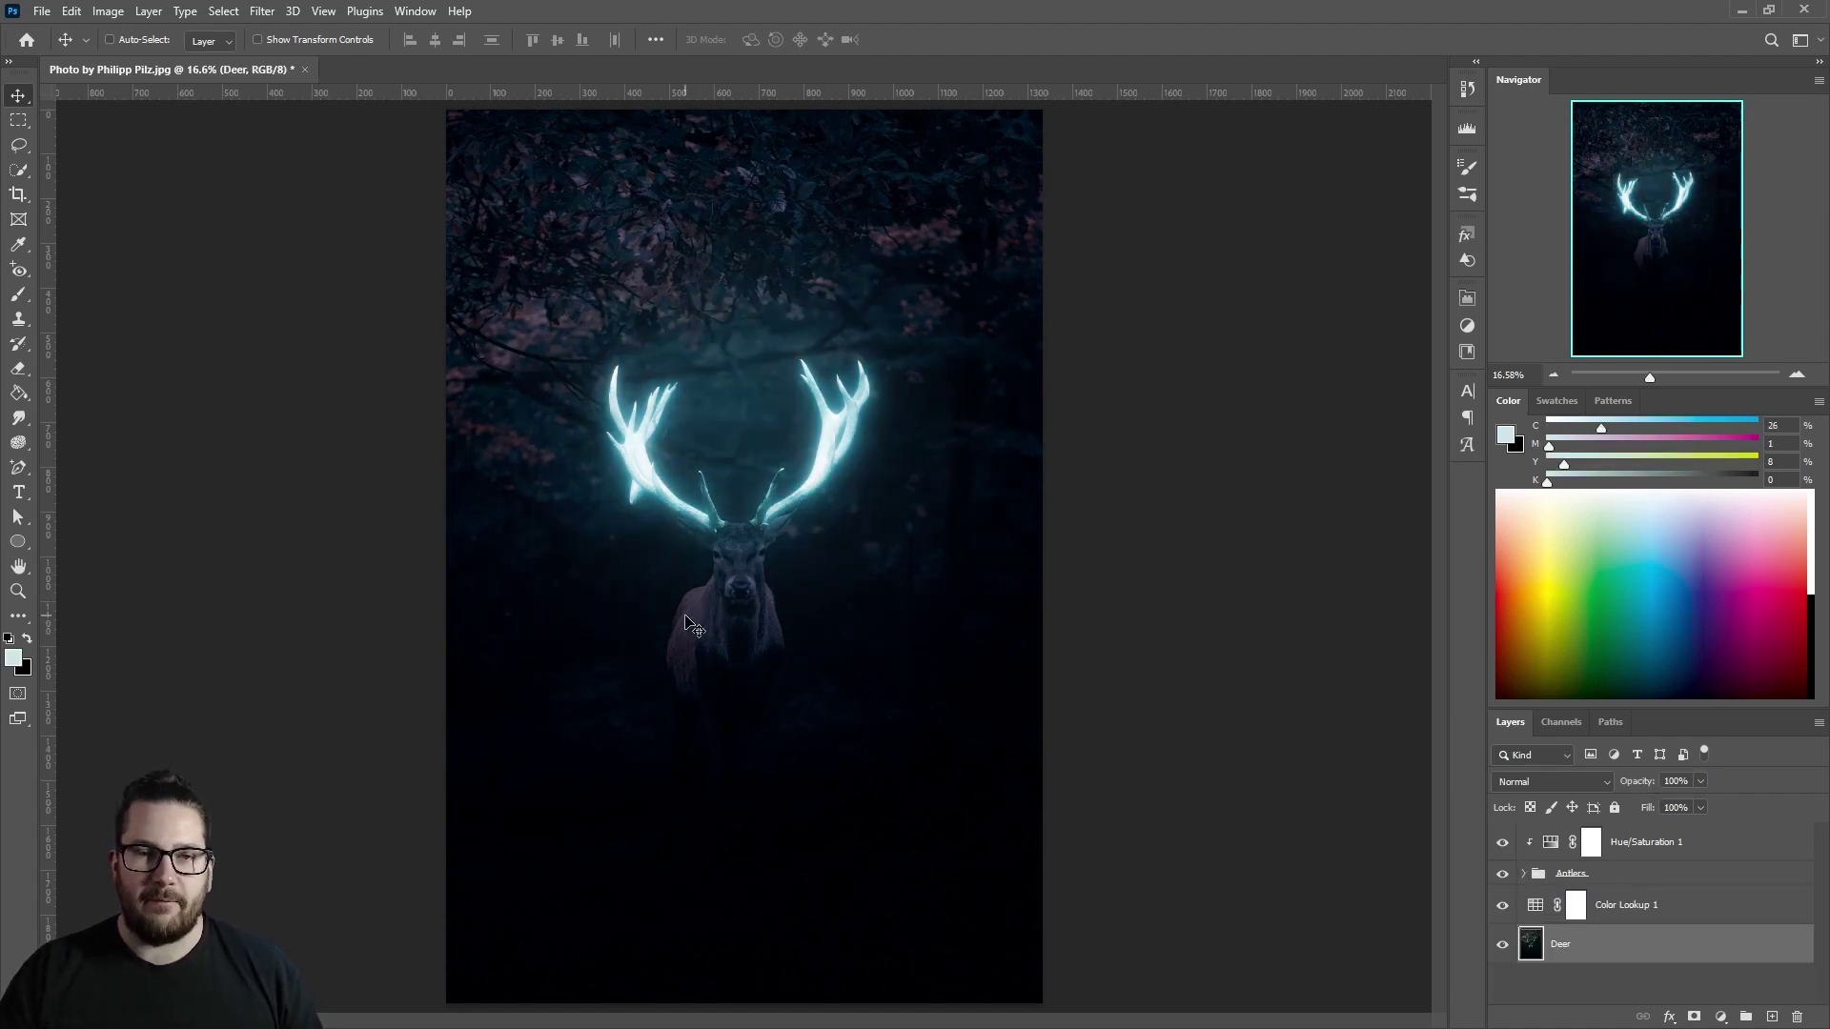
# Add a Hue/Saturation adjustment above the Deer layer and shift the deer's sampled Reds to hue +180, saturation +5, lightness +49
pyautogui.click(1720, 1017)
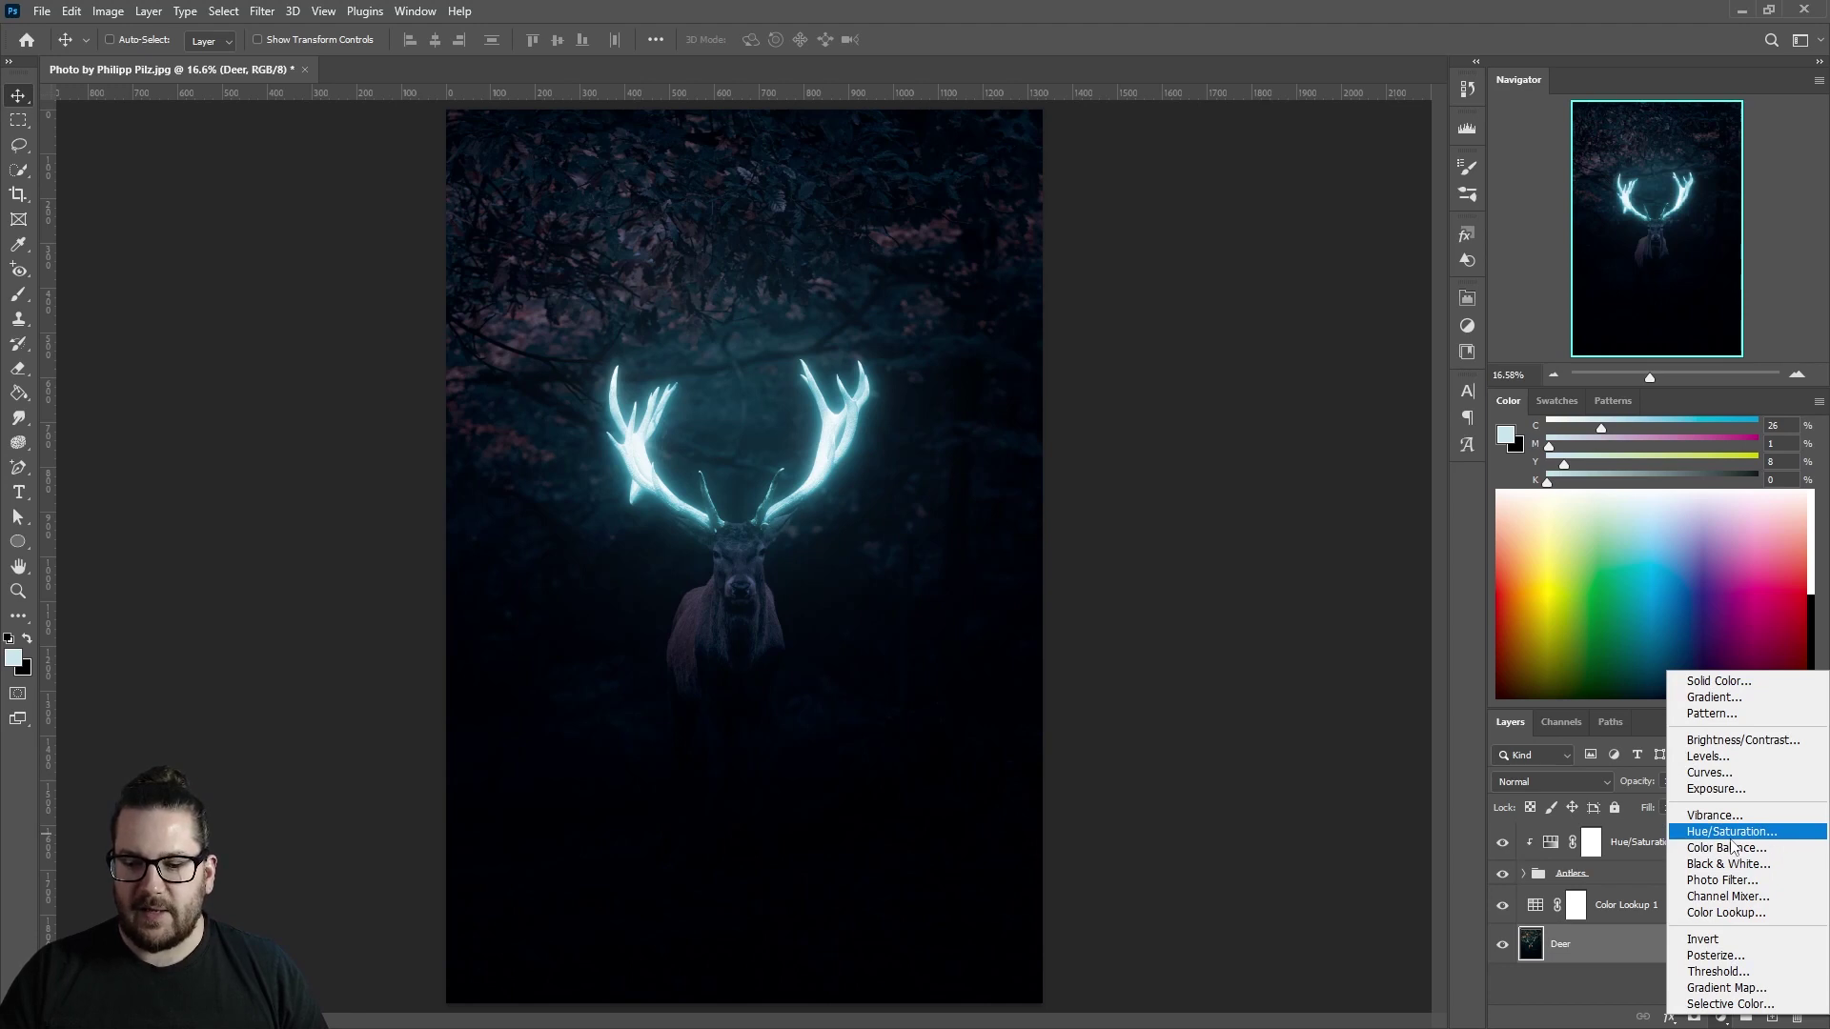
pyautogui.click(1731, 834)
pyautogui.click(1220, 378)
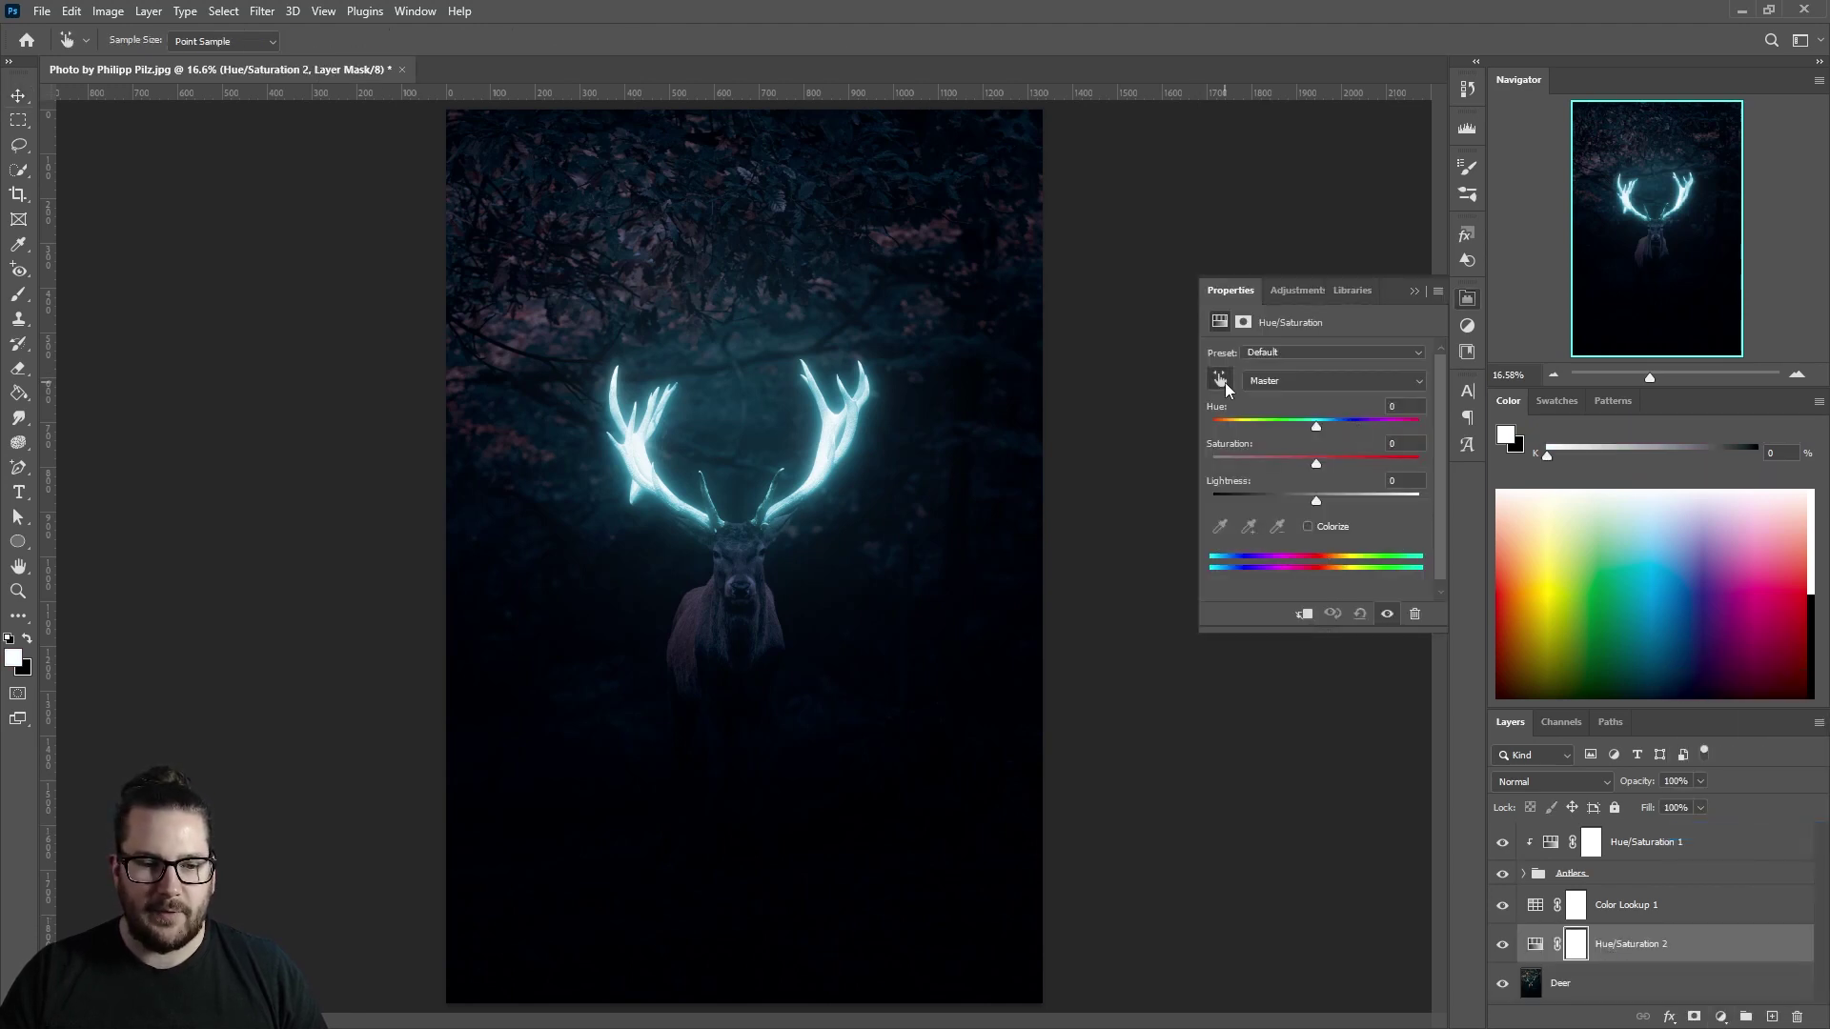
pyautogui.click(707, 586)
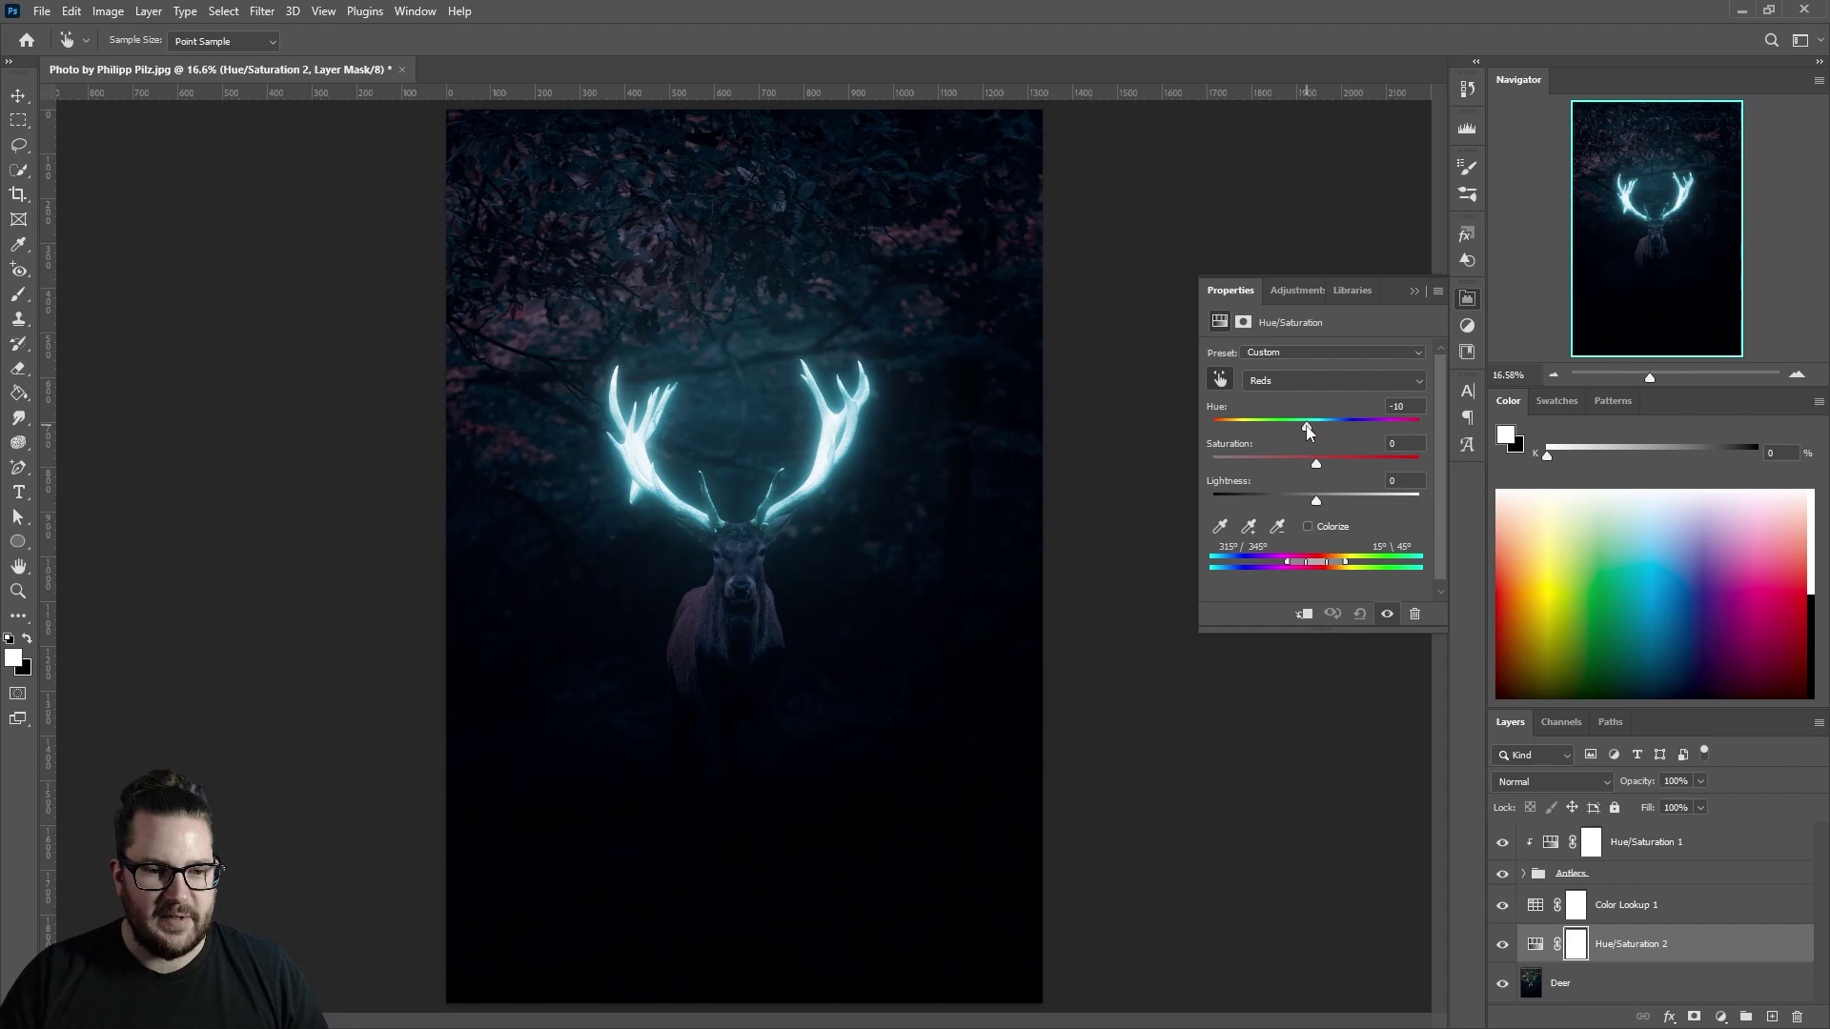
pyautogui.moveTo(1316, 426); pyautogui.dragTo(1355, 423)
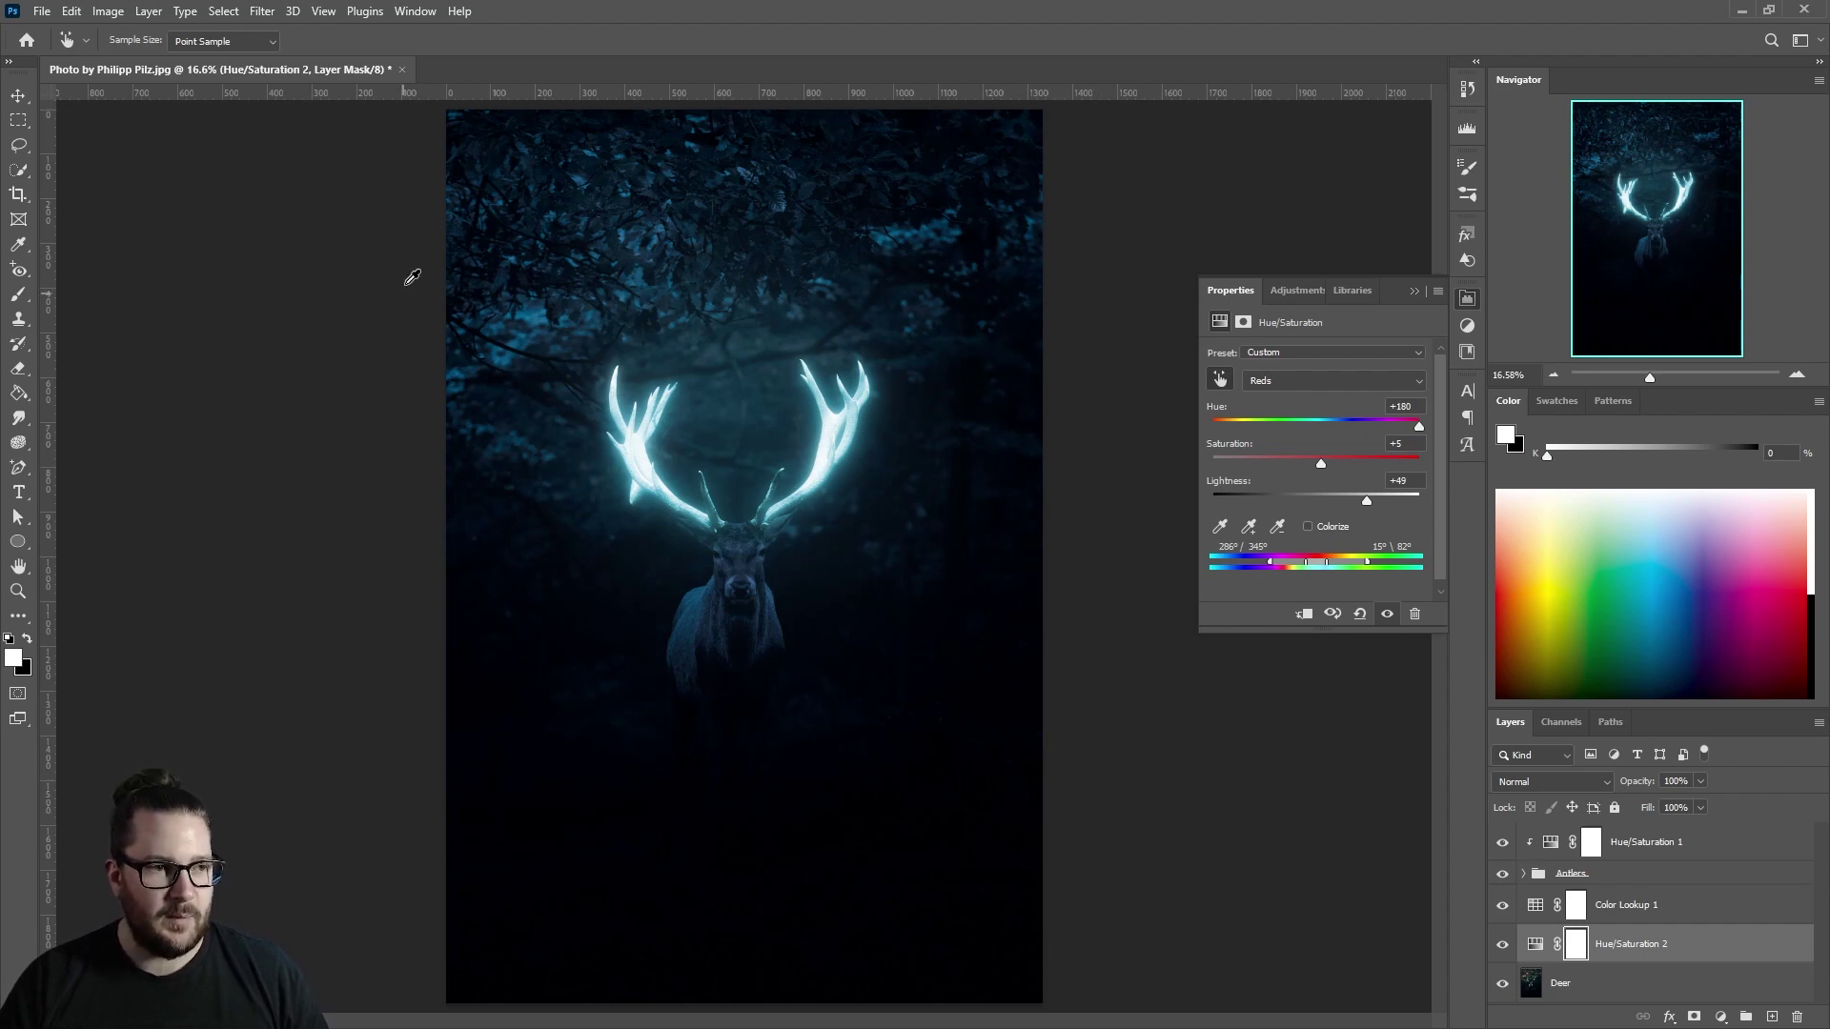
# Mask the Hue/Saturation 2 adjustment off the upper forest by painting black with a soft 1800-pixel brush at full flow
pyautogui.press('b')
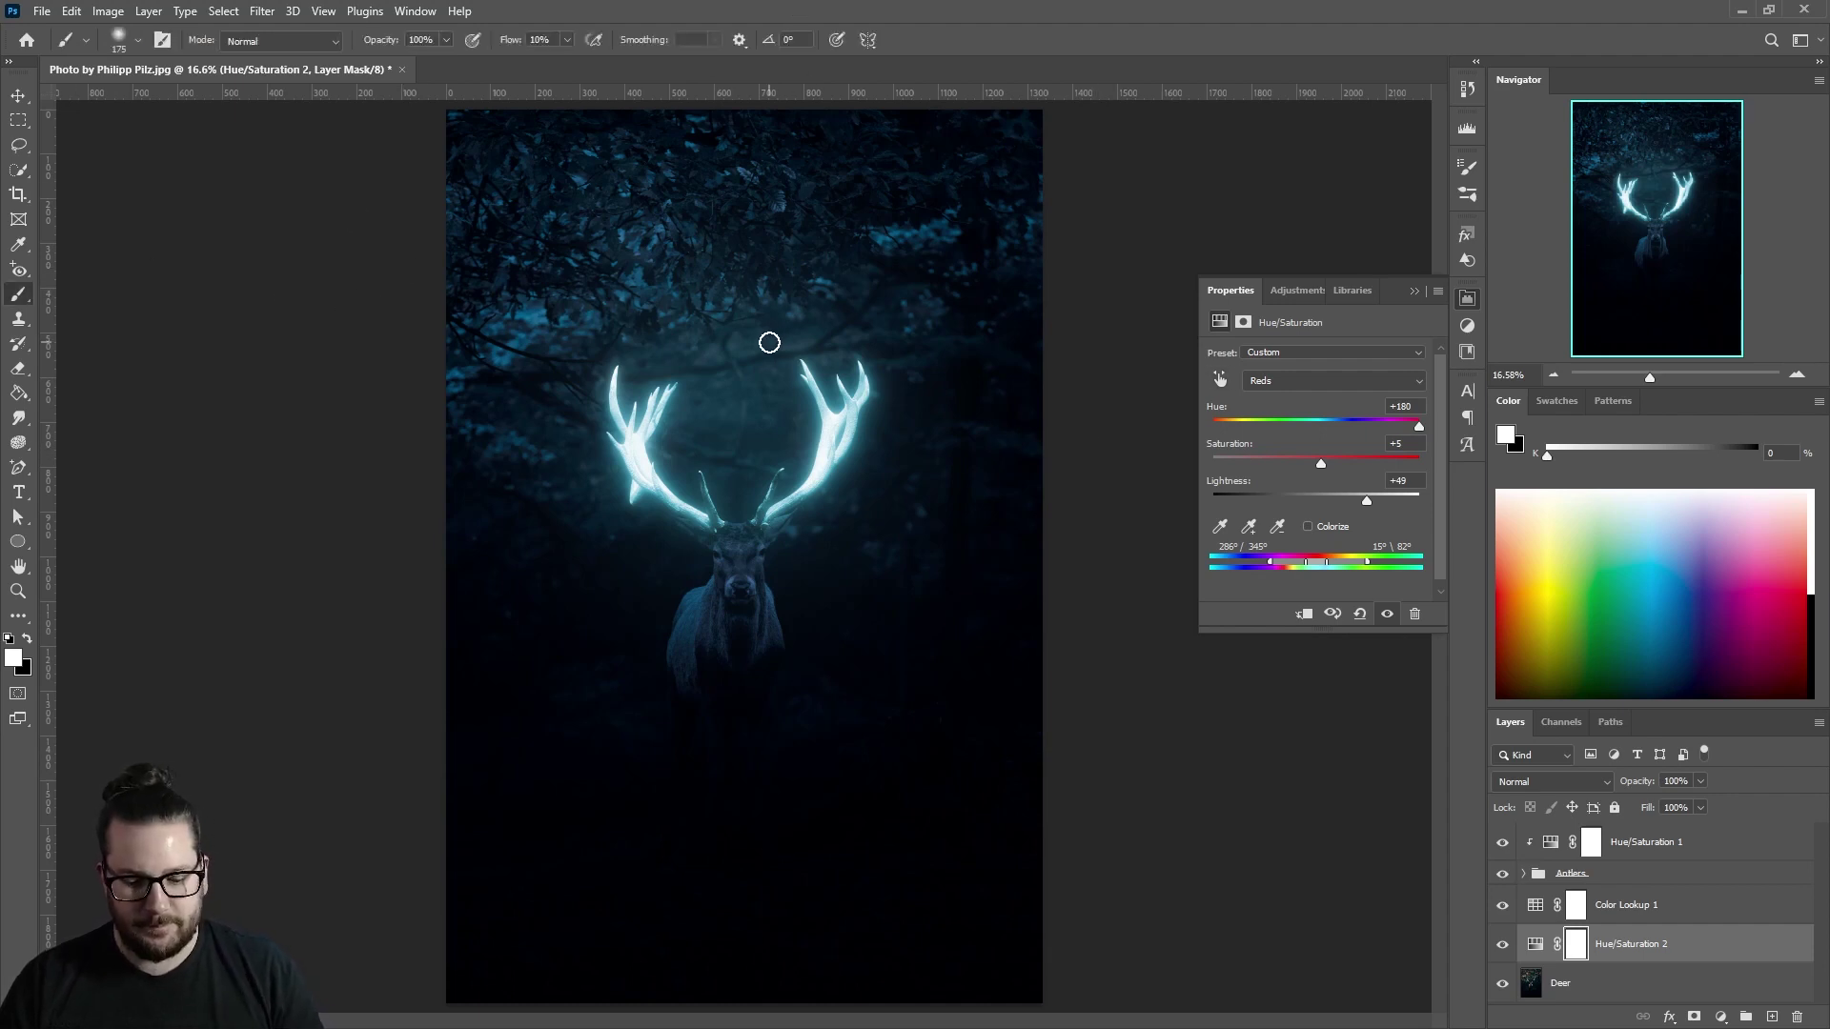
pyautogui.press(']')
pyautogui.press(']')
pyautogui.press(']')
pyautogui.press(']')
pyautogui.press(']')
pyautogui.press(']')
pyautogui.press(']')
pyautogui.press(']')
pyautogui.press(']')
pyautogui.press(']')
pyautogui.press(']')
pyautogui.press(']')
pyautogui.press(']')
pyautogui.press(']')
pyautogui.press(']')
pyautogui.press(']')
pyautogui.press(']')
pyautogui.press(']')
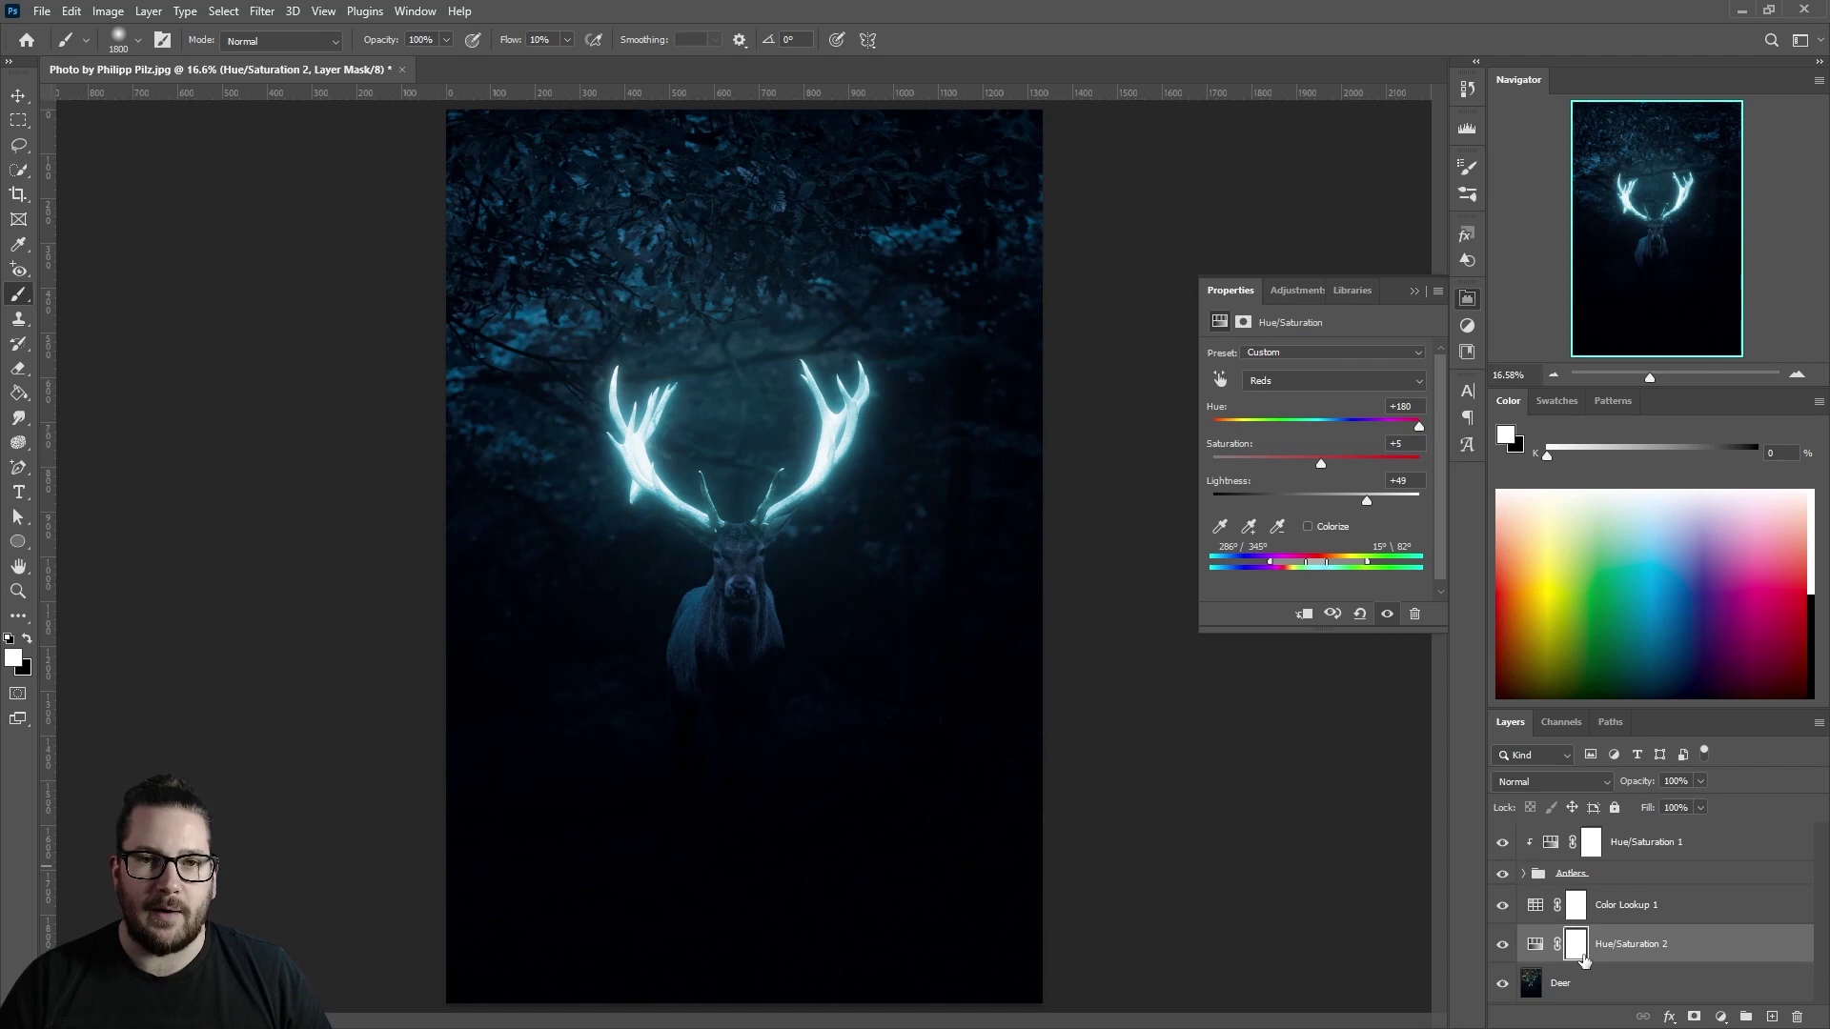
pyautogui.hotkey('shift', '0')
pyautogui.press('x')
pyautogui.moveTo(683, 266)
pyautogui.mouseDown()
pyautogui.moveTo(759, 237)
pyautogui.moveTo(1013, 449)
pyautogui.mouseUp()
pyautogui.click(1414, 291)
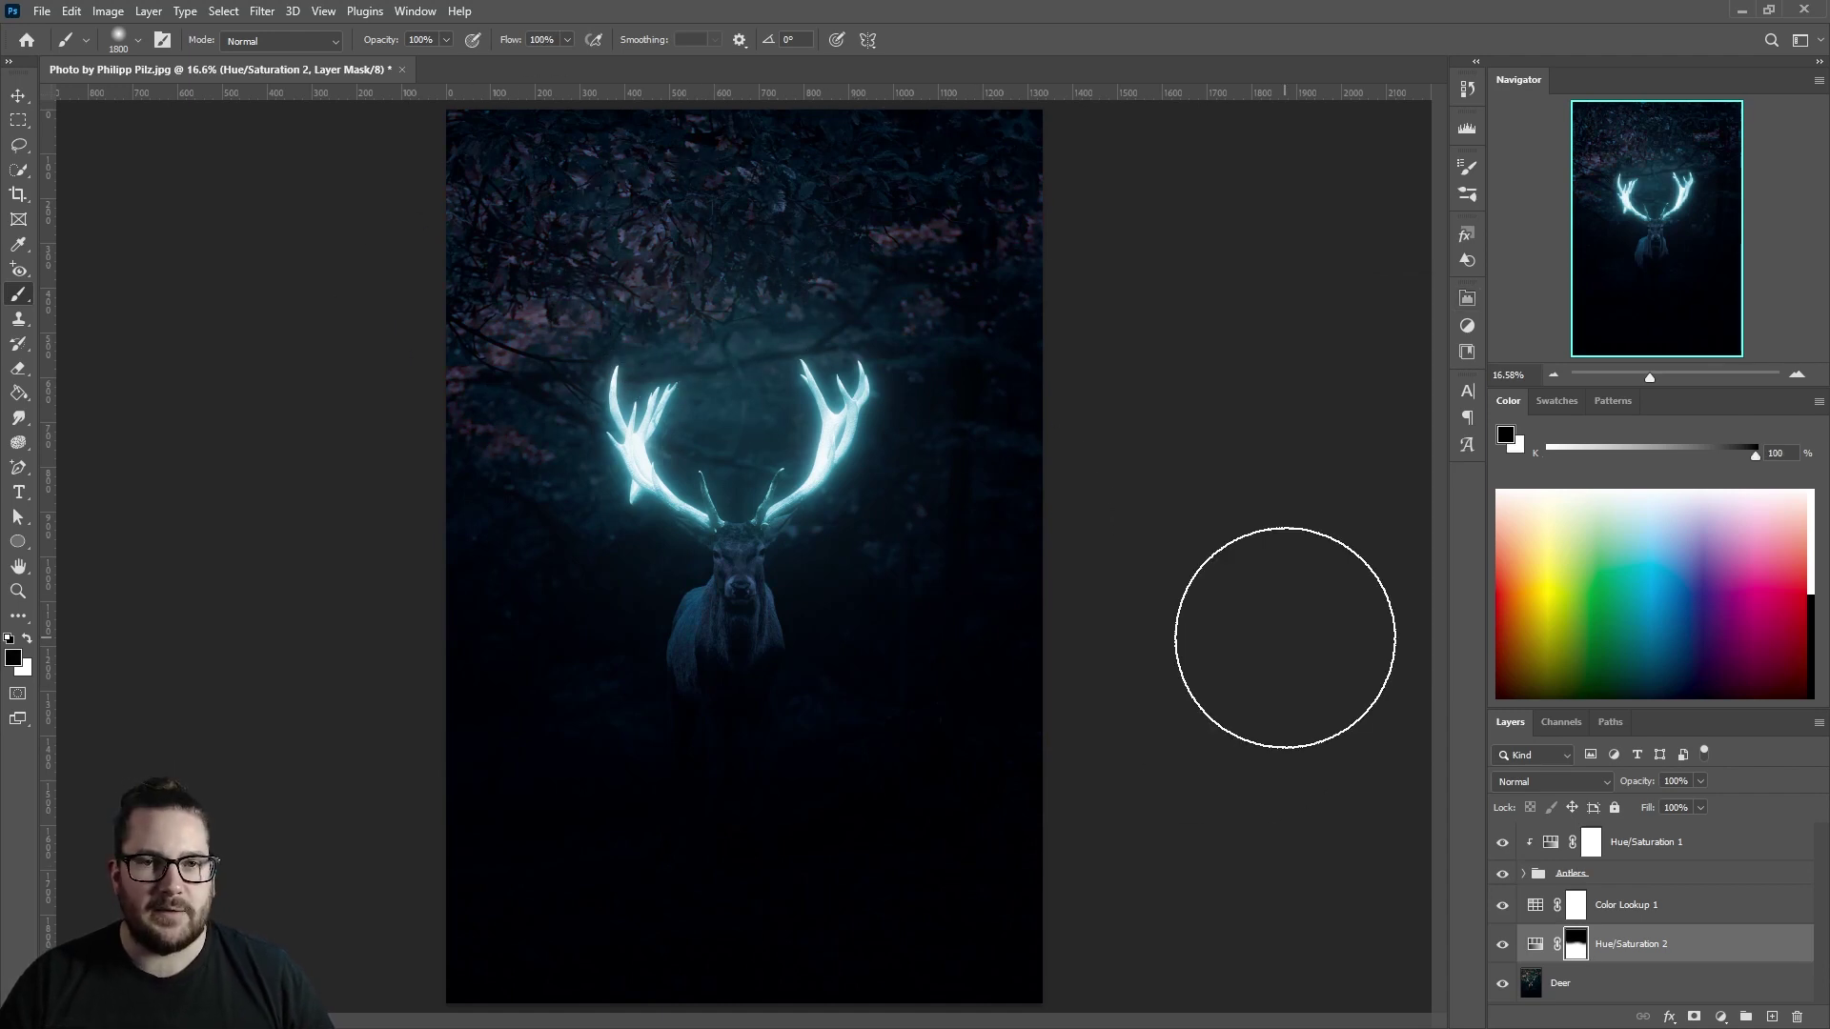
# Add a new top layer and prepare a small brush with 25% flow in light blue (C 25, M 0, Y 0, K 0)
pyautogui.press('[')
pyautogui.press('[')
pyautogui.press('[')
pyautogui.press('[')
pyautogui.press('[')
pyautogui.press('[')
pyautogui.press('[')
pyautogui.press('[')
pyautogui.press('[')
pyautogui.press('[')
pyautogui.press('[')
pyautogui.press('[')
pyautogui.press('[')
pyautogui.press('[')
pyautogui.press('[')
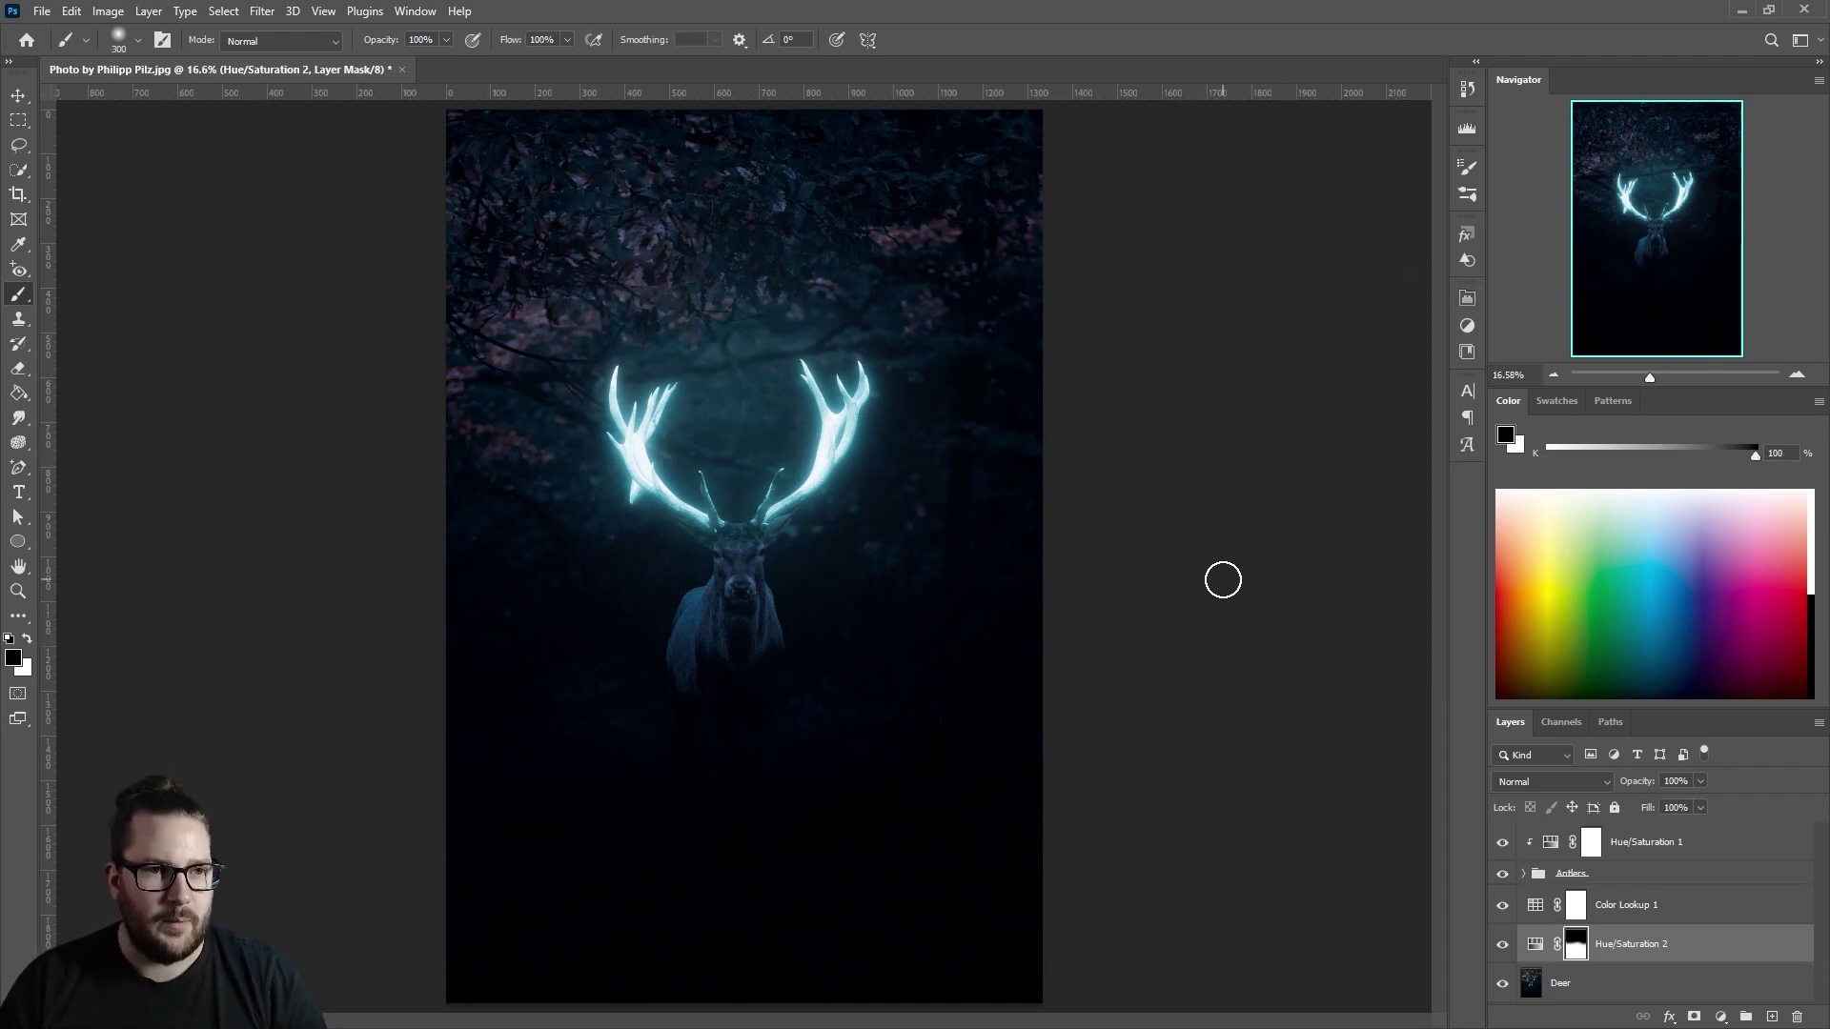
pyautogui.click(568, 41)
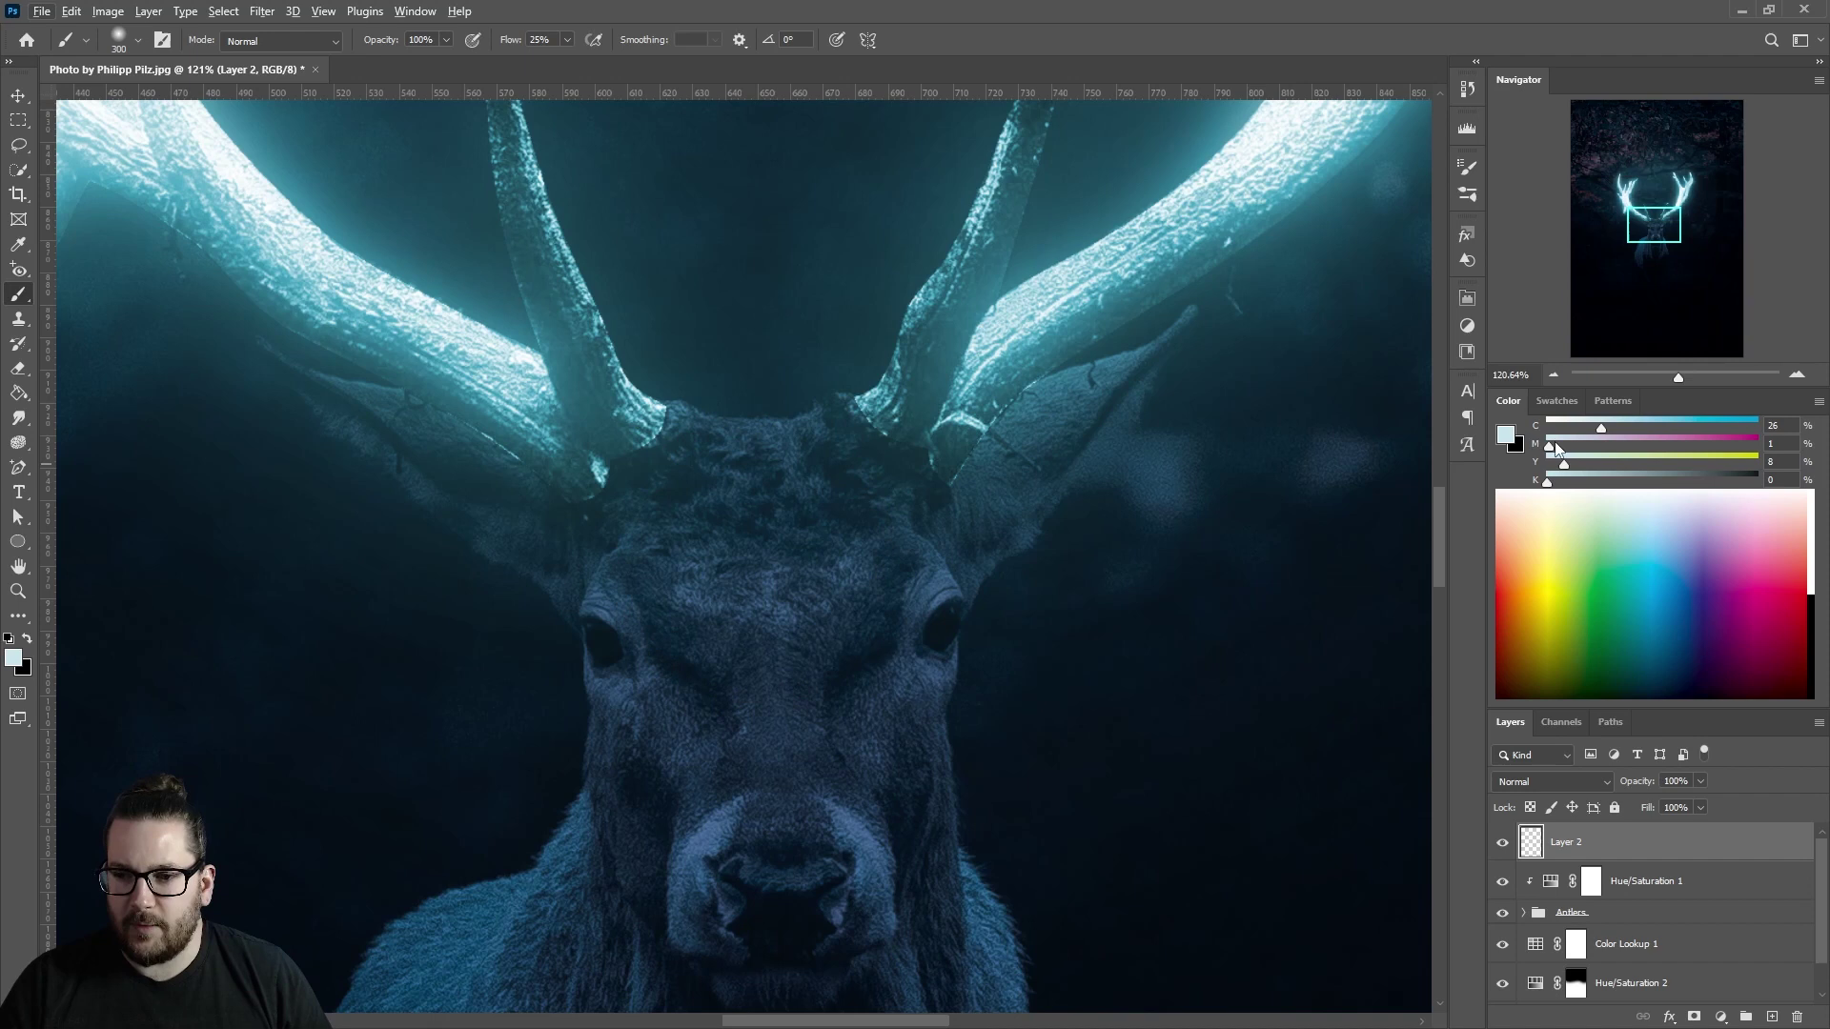
pyautogui.moveTo(1565, 465); pyautogui.dragTo(1563, 469)
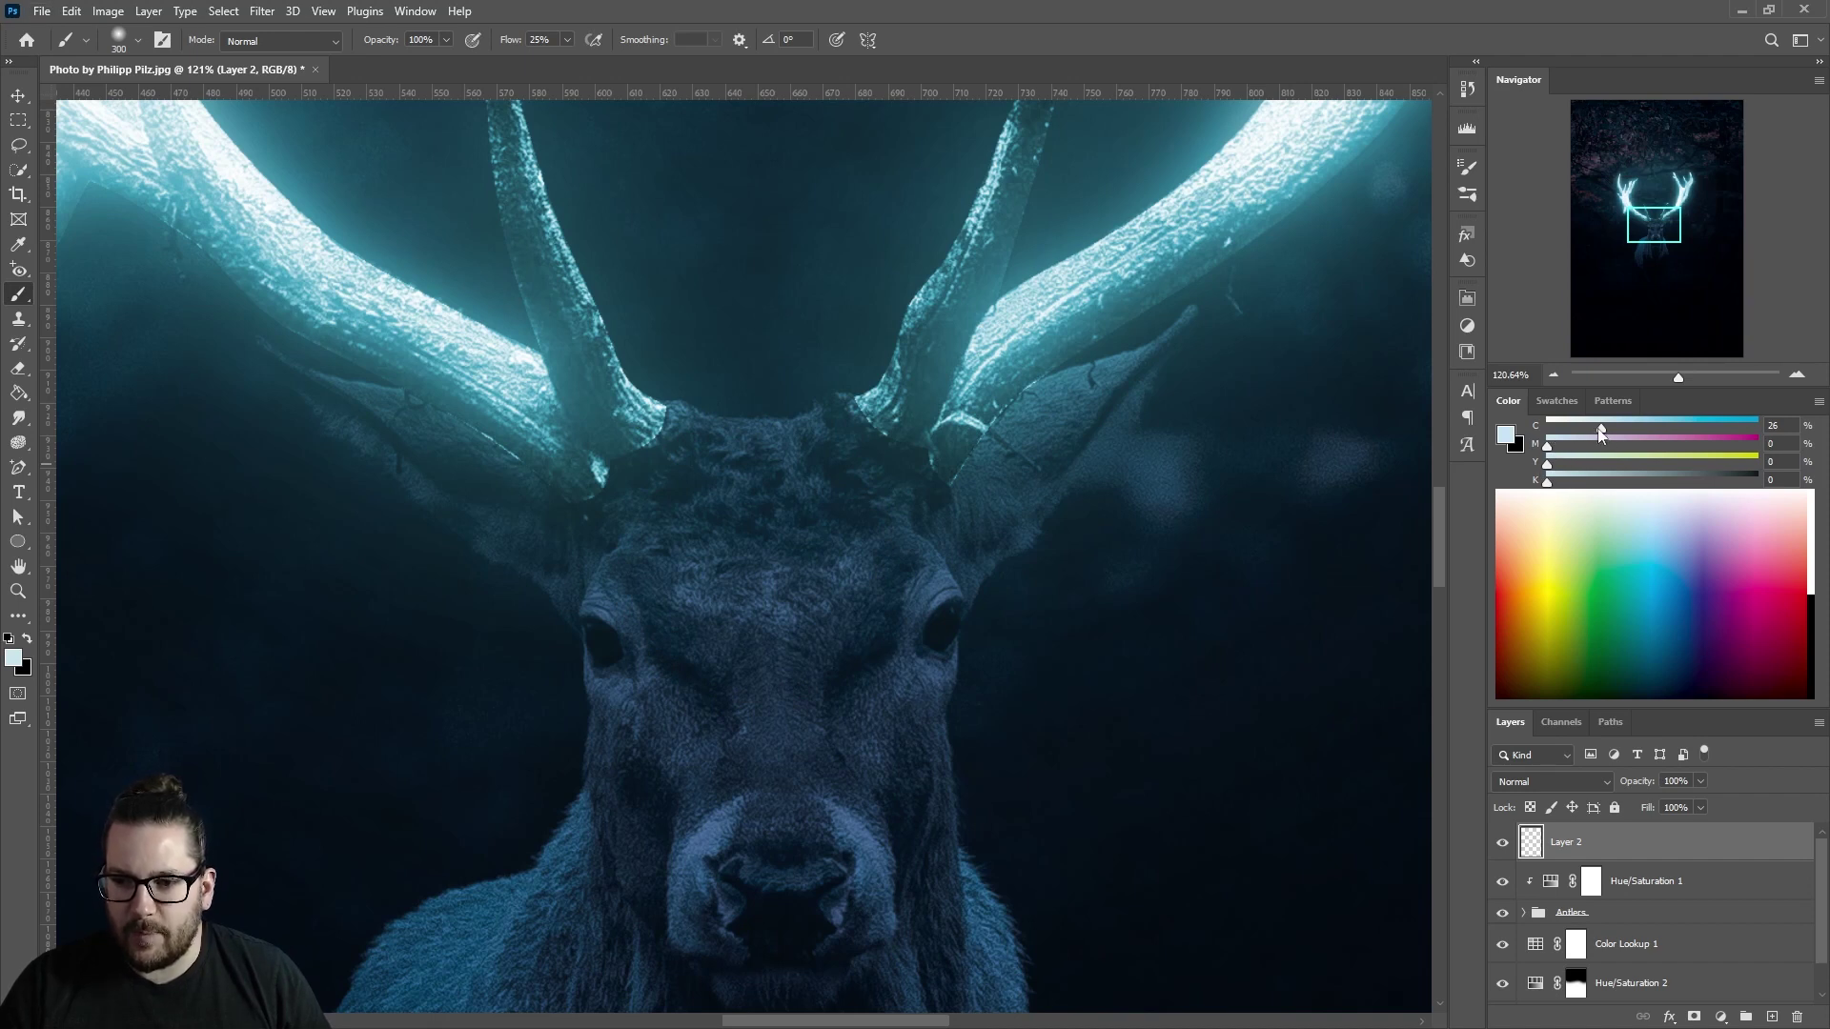
pyautogui.moveTo(1590, 434); pyautogui.dragTo(1599, 433)
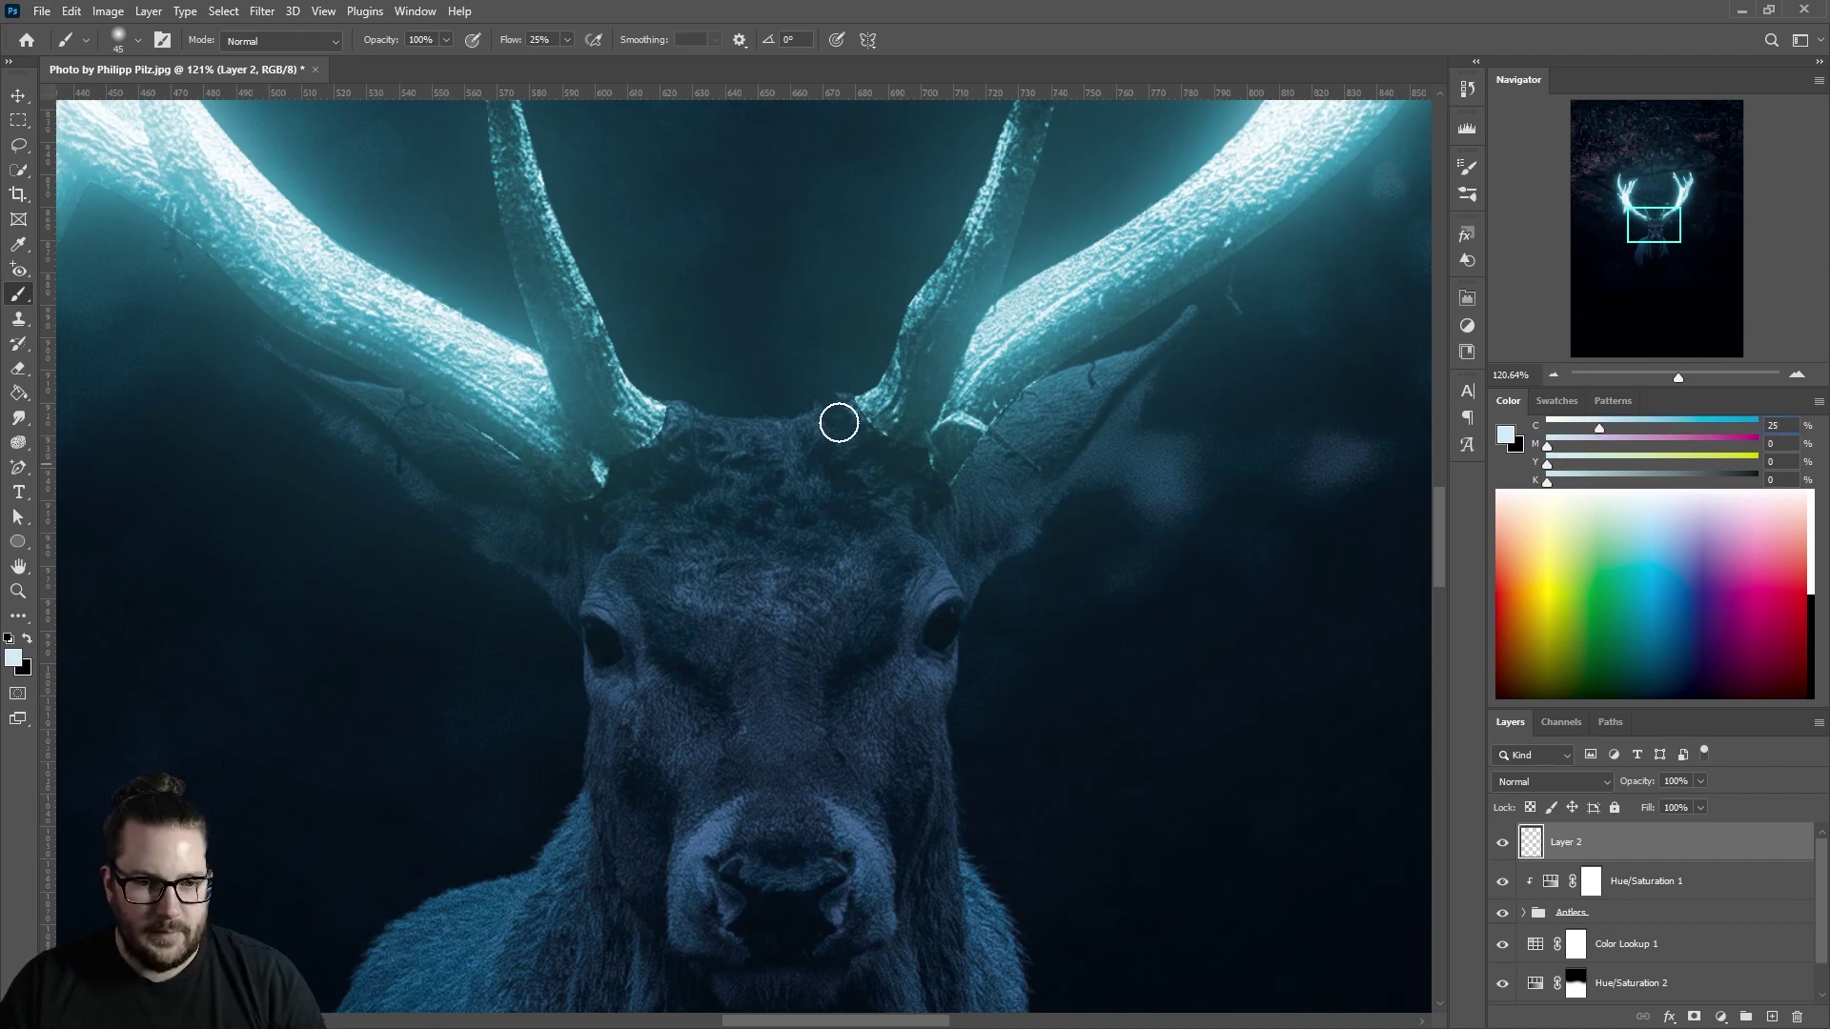
pyautogui.press('[')
pyautogui.press('[')
pyautogui.press('[')
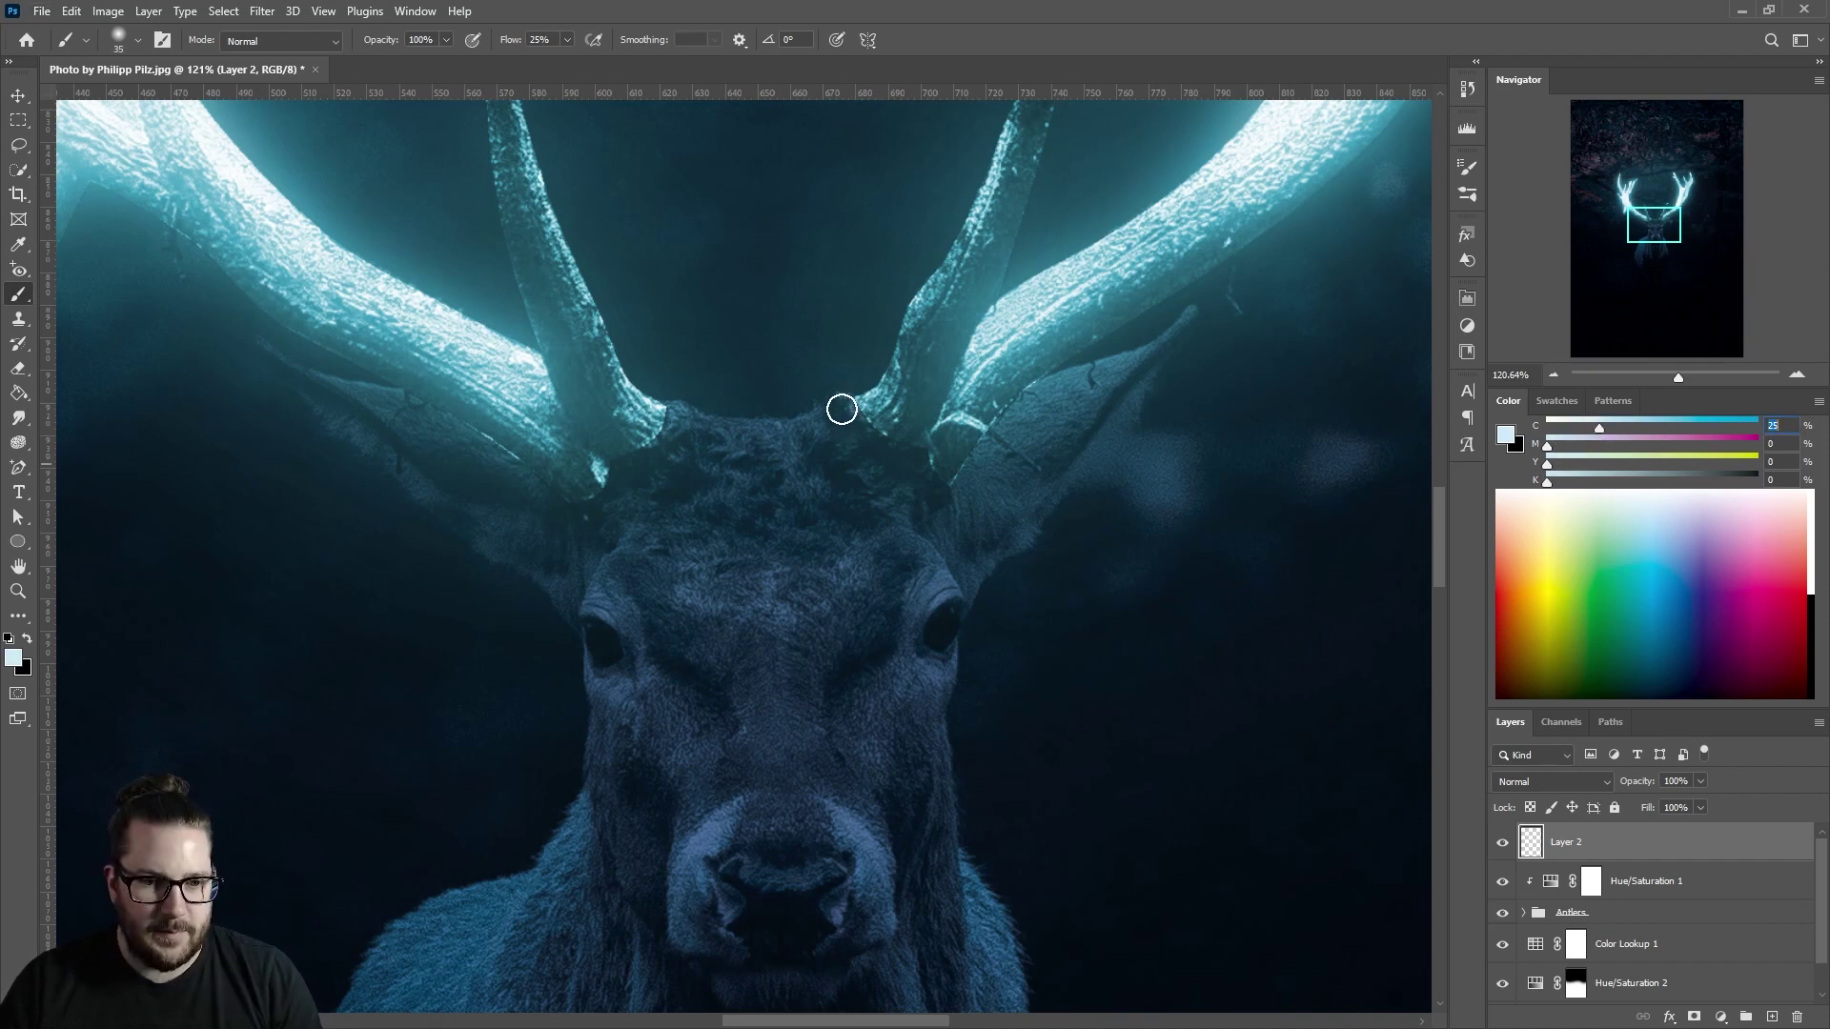
# Paint a thin light-blue rim along the top of the deer's head, the antler bases and the upper ear edges
pyautogui.moveTo(842, 409)
pyautogui.mouseDown()
pyautogui.moveTo(871, 442)
pyautogui.moveTo(610, 471)
pyautogui.mouseUp()
pyautogui.scroll(4, 610, 472)
pyautogui.moveTo(839, 624); pyautogui.dragTo(498, 438)
pyautogui.moveTo(1048, 458); pyautogui.dragTo(534, 420)
pyautogui.moveTo(878, 563); pyautogui.dragTo(1225, 299)
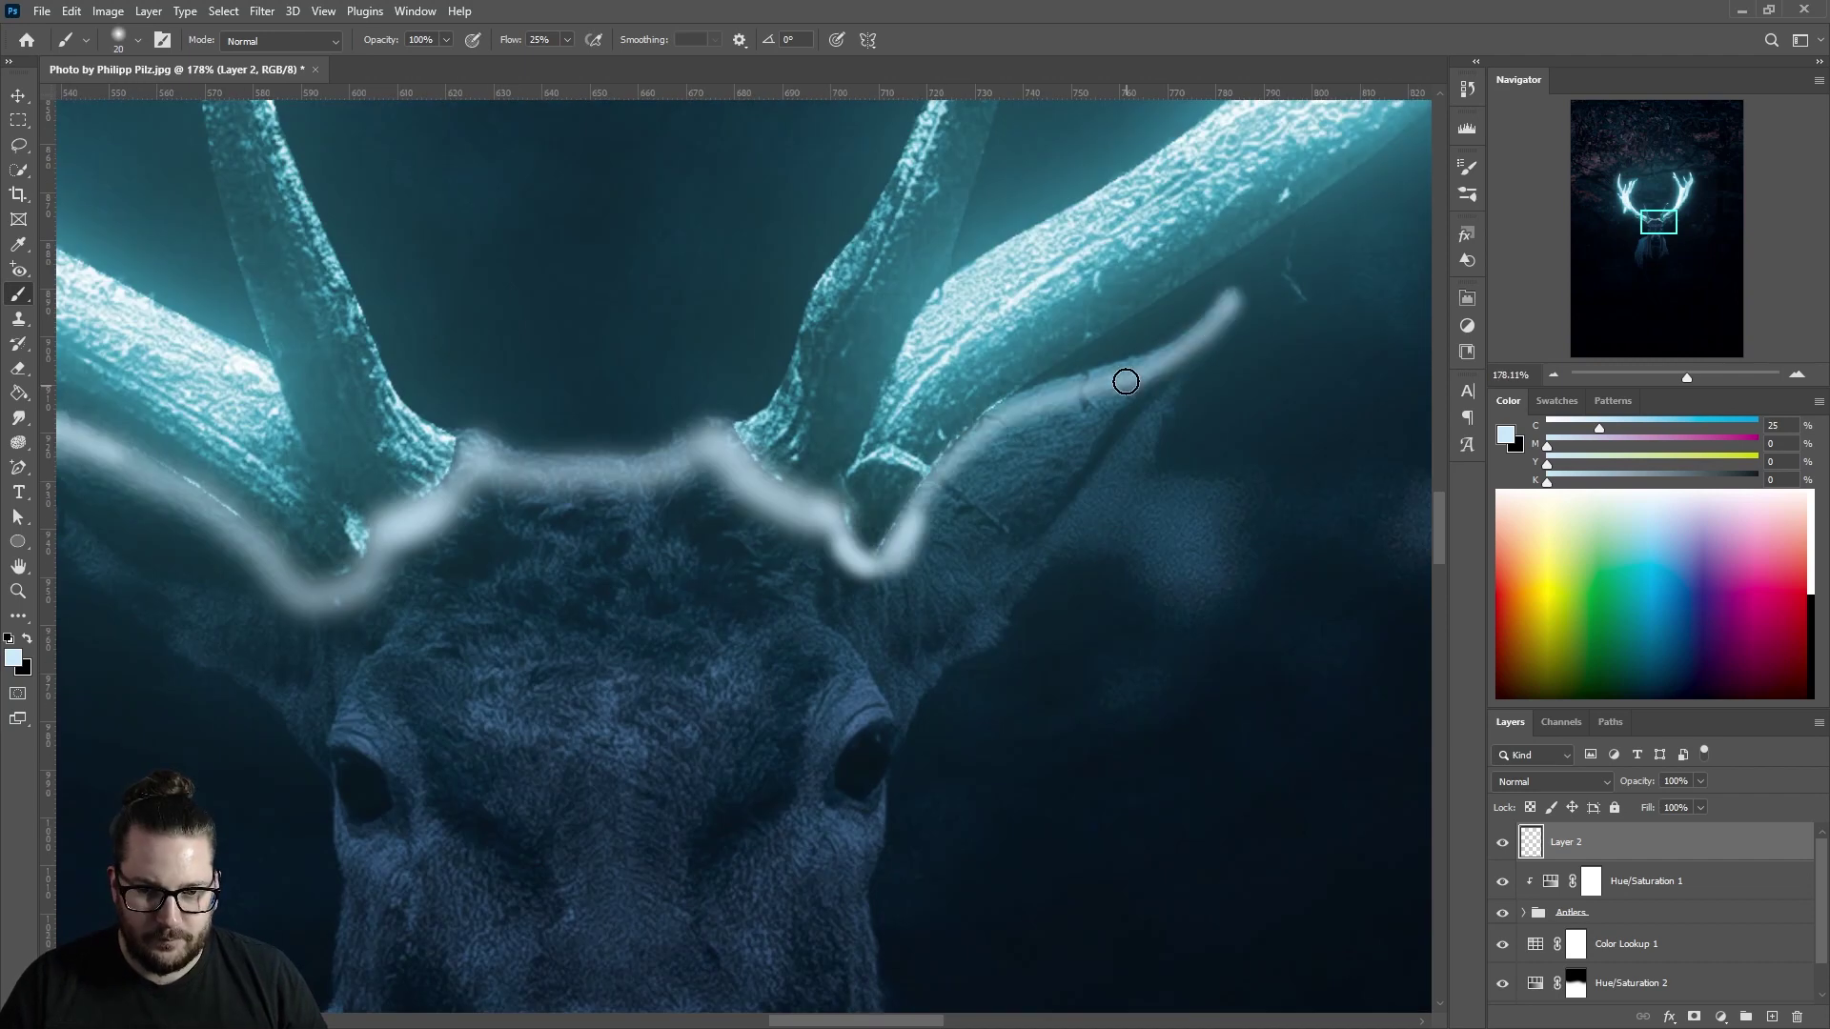
# Paint broader light-blue highlights on the deer's forehead, snout, cheeks, neck and shoulders, plus small touches on the short antler tips
pyautogui.press(']')
pyautogui.press(']')
pyautogui.press(']')
pyautogui.press(']')
pyautogui.press(']')
pyautogui.press(']')
pyautogui.press(']')
pyautogui.press(']')
pyautogui.moveTo(939, 514); pyautogui.dragTo(627, 550)
pyautogui.moveTo(717, 896); pyautogui.dragTo(917, 896)
pyautogui.moveTo(627, 550); pyautogui.dragTo(898, 239)
pyautogui.moveTo(899, 441); pyautogui.dragTo(654, 674)
pyautogui.press(']')
pyautogui.press(']')
pyautogui.press(']')
pyautogui.press(']')
pyautogui.press(']')
pyautogui.press(']')
pyautogui.press(']')
pyautogui.press(']')
pyautogui.press(']')
pyautogui.press(']')
pyautogui.scroll(-2, 718, 760)
pyautogui.moveTo(991, 381)
pyautogui.mouseDown()
pyautogui.moveTo(976, 479)
pyautogui.moveTo(1129, 872)
pyautogui.mouseUp()
pyautogui.scroll(-3, 1107, 565)
pyautogui.moveTo(986, 424); pyautogui.dragTo(977, 286)
pyautogui.press('[')
pyautogui.press('[')
pyautogui.press('[')
pyautogui.press('[')
pyautogui.press('[')
pyautogui.press('[')
pyautogui.press('[')
pyautogui.moveTo(1172, 238); pyautogui.dragTo(1086, 270)
pyautogui.moveTo(782, 252); pyautogui.dragTo(858, 295)
pyautogui.moveTo(896, 286); pyautogui.dragTo(972, 289)
pyautogui.scroll(-5, 1049, 552)
# Set the painted highlight layer, Layer 2, to Color Dodge blending with a 50% fill
pyautogui.click(1566, 782)
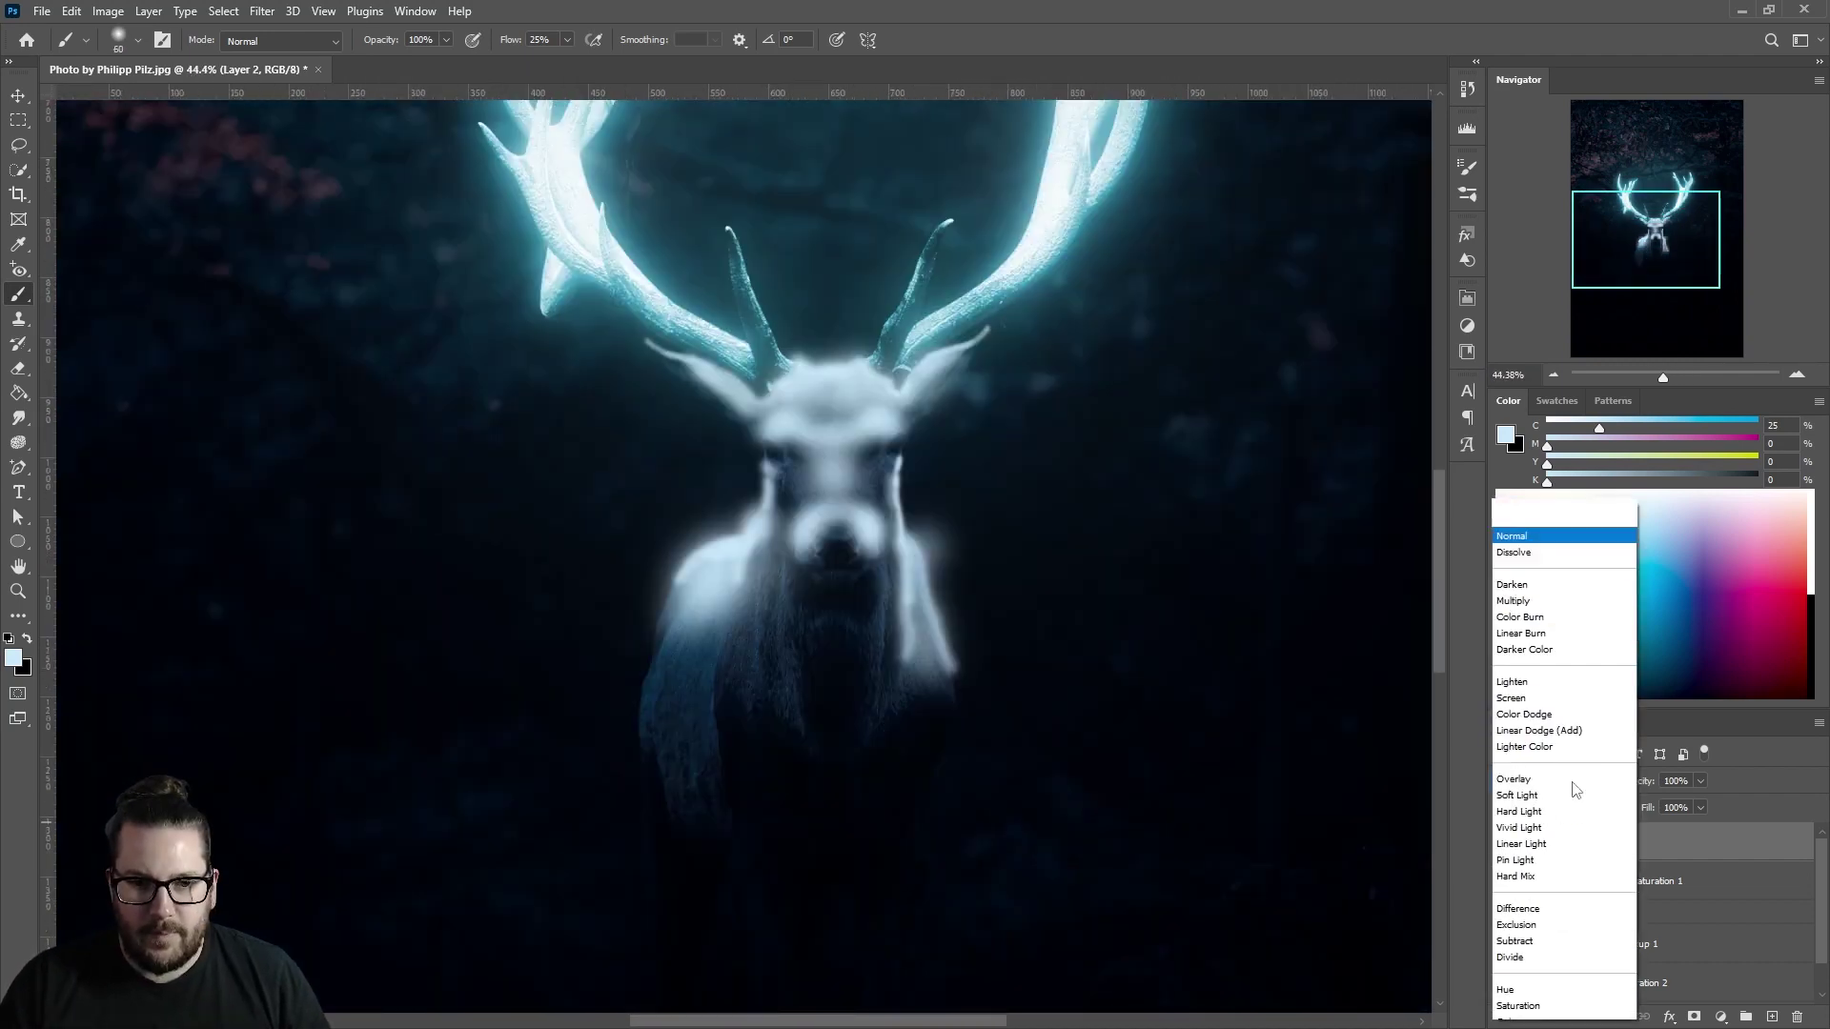
pyautogui.click(1535, 685)
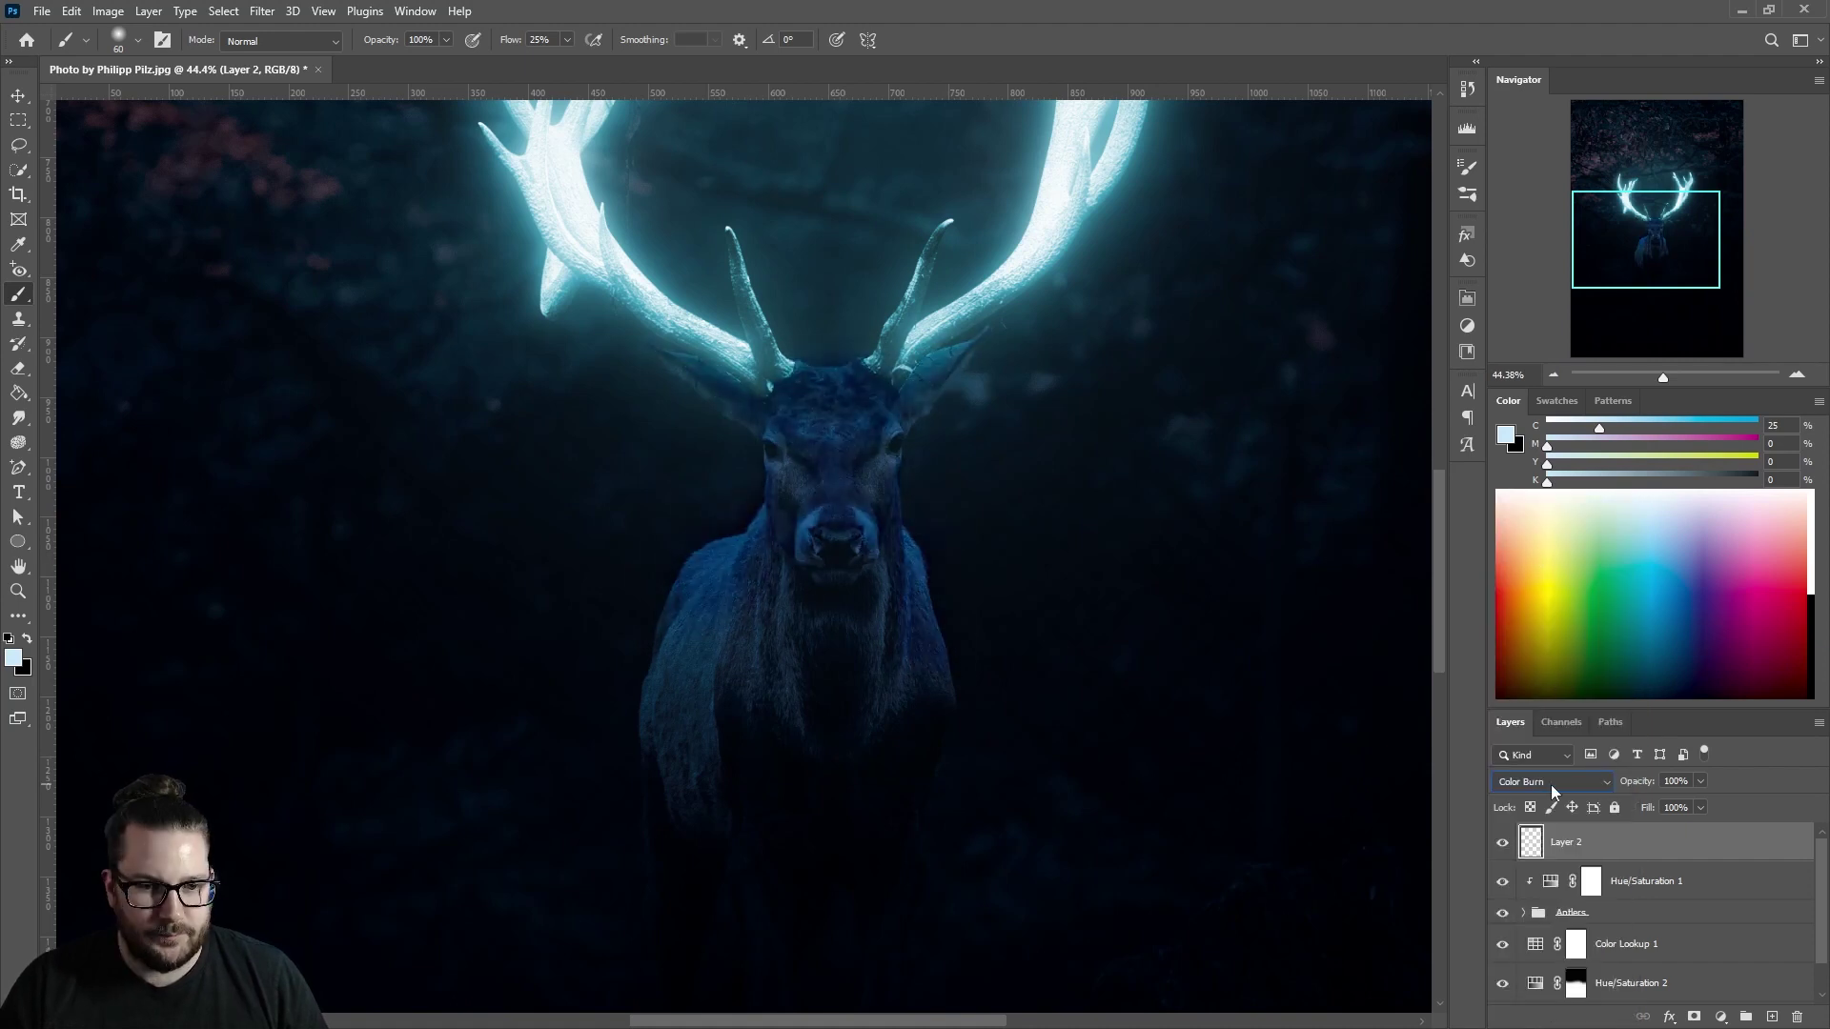
pyautogui.click(1699, 807)
pyautogui.moveTo(1710, 831)
pyautogui.mouseDown()
pyautogui.moveTo(1633, 831)
pyautogui.moveTo(1658, 831)
pyautogui.mouseUp()
pyautogui.click(1563, 781)
pyautogui.click(1524, 686)
pyautogui.hotkey('ctrl', '0')
pyautogui.press('v')
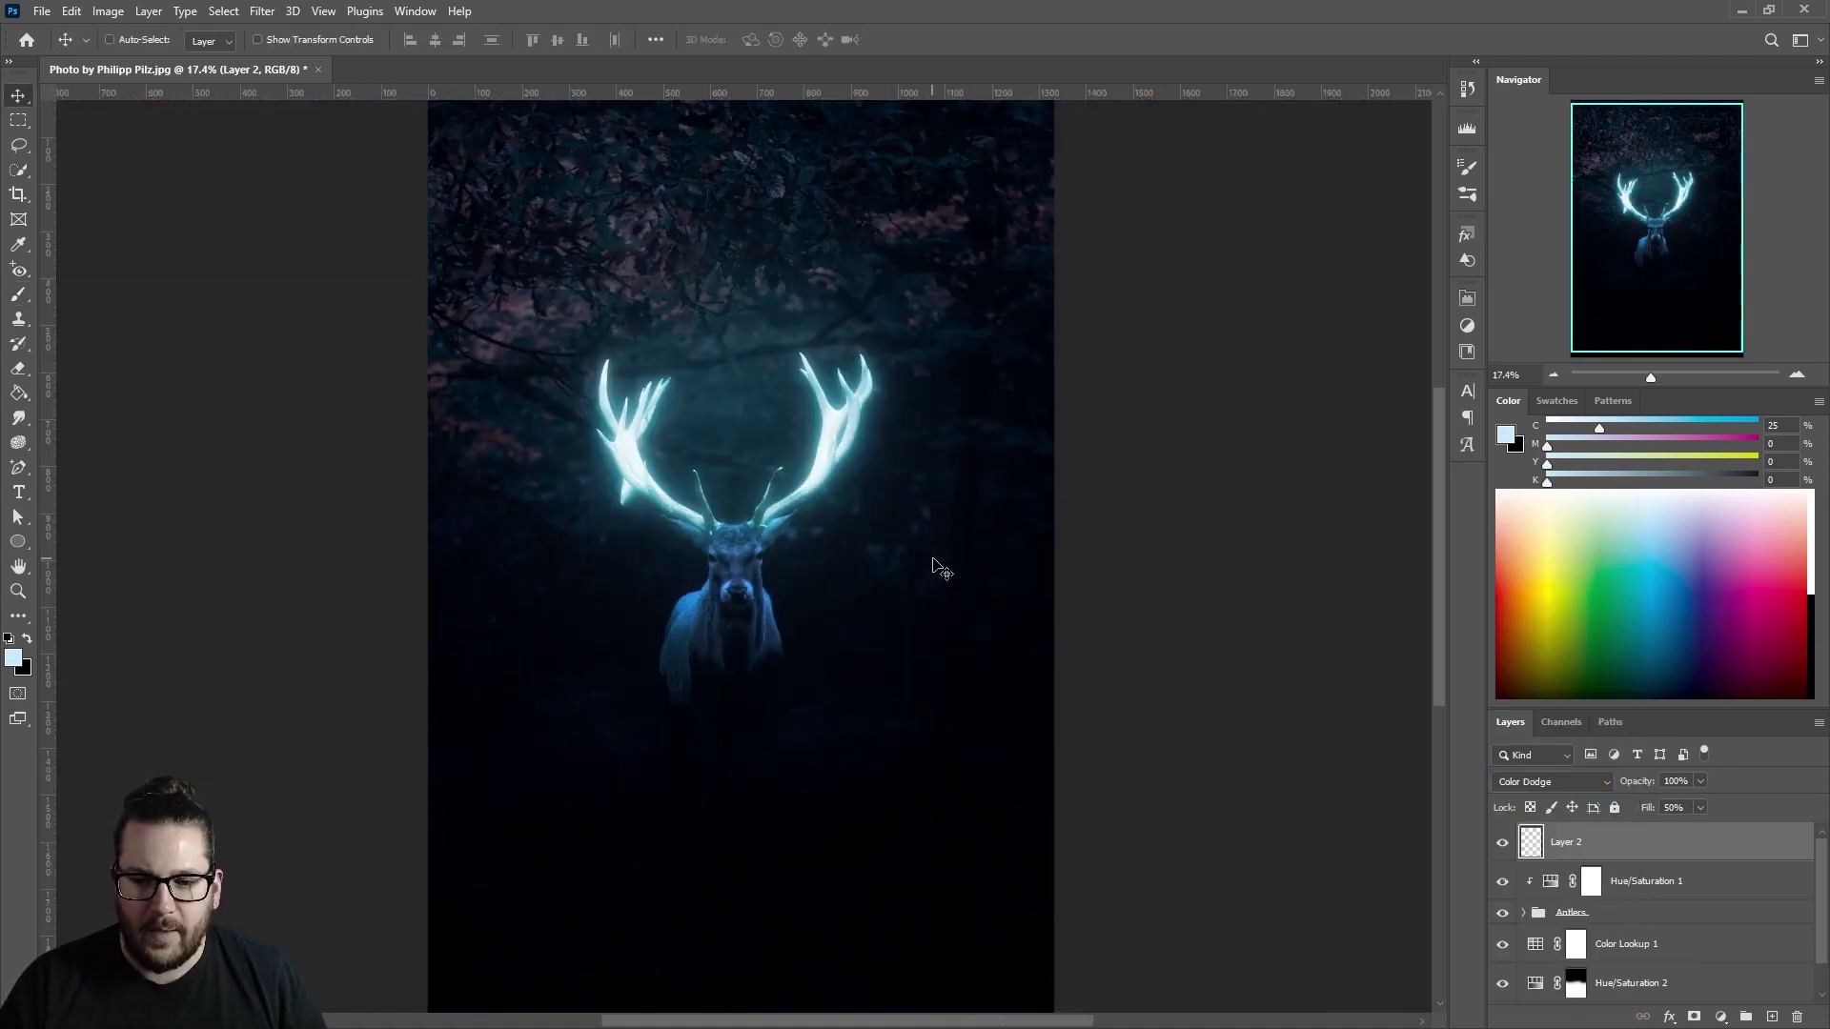
# Paint thin light-blue highlights along the branches between and behind the antlers with a small brush
pyautogui.scroll(3, 667, 314)
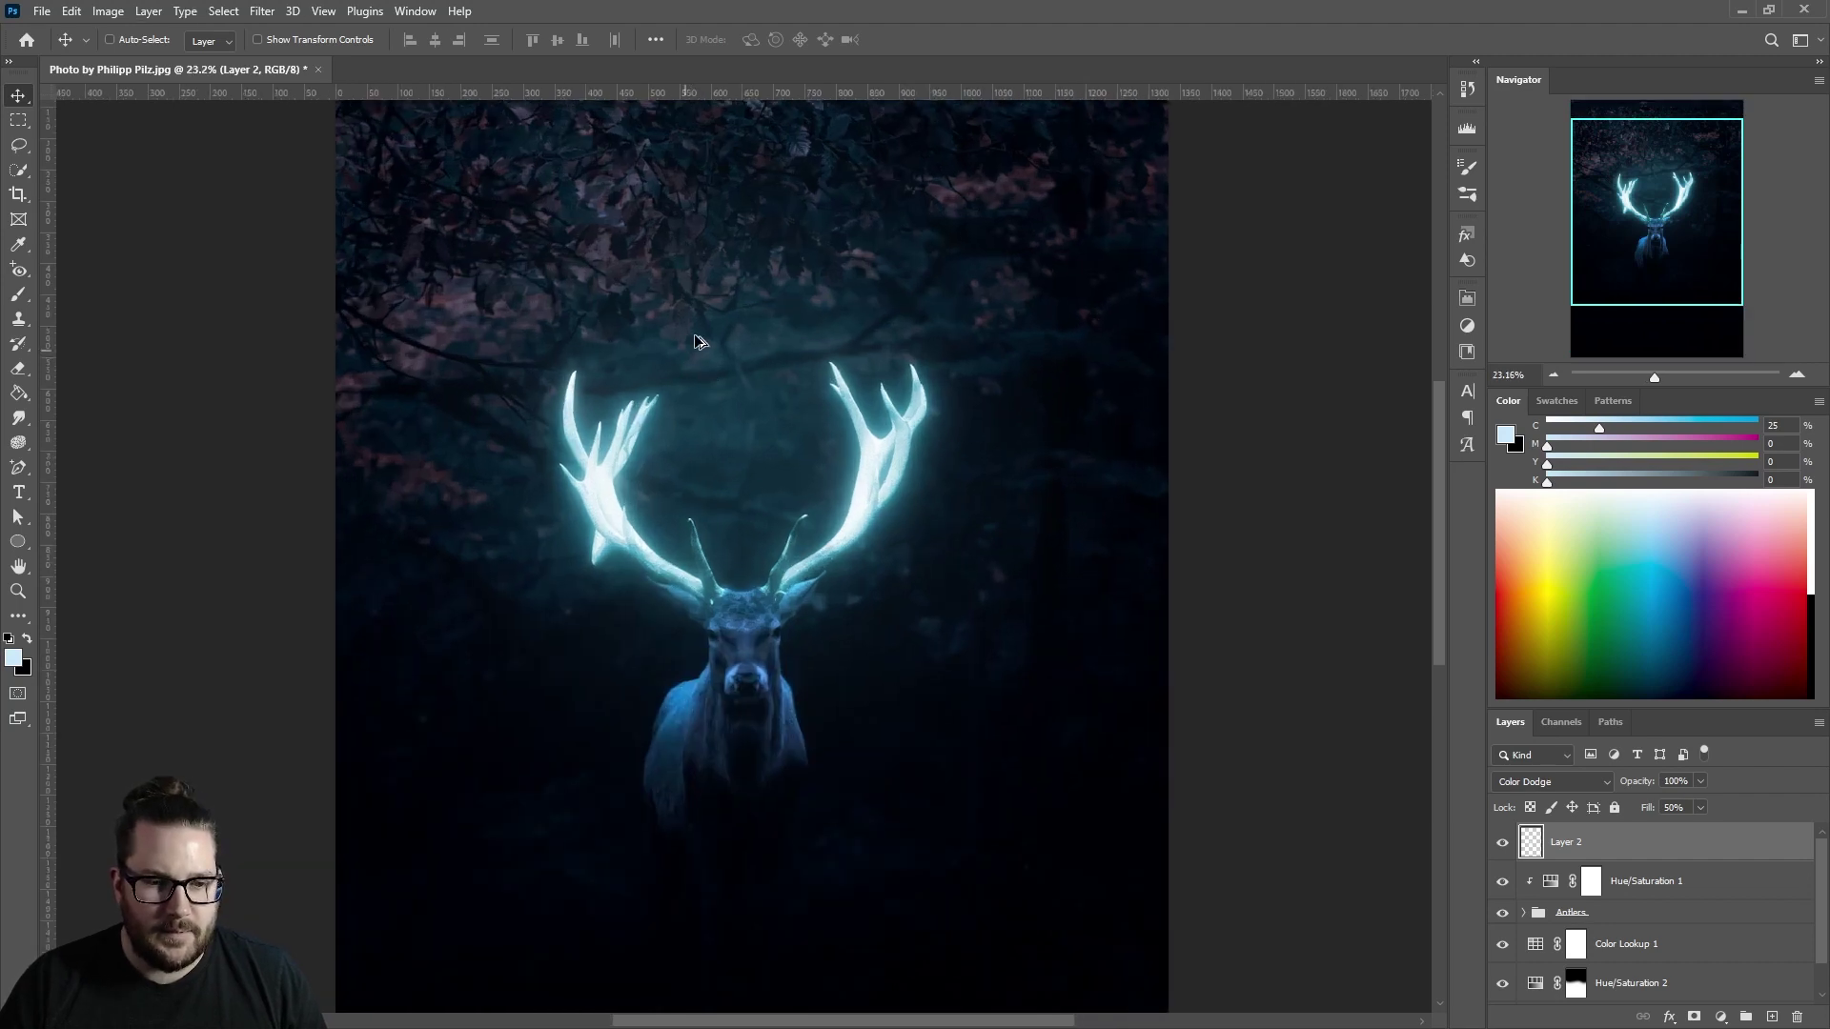
pyautogui.press('b')
pyautogui.press('[')
pyautogui.press('[')
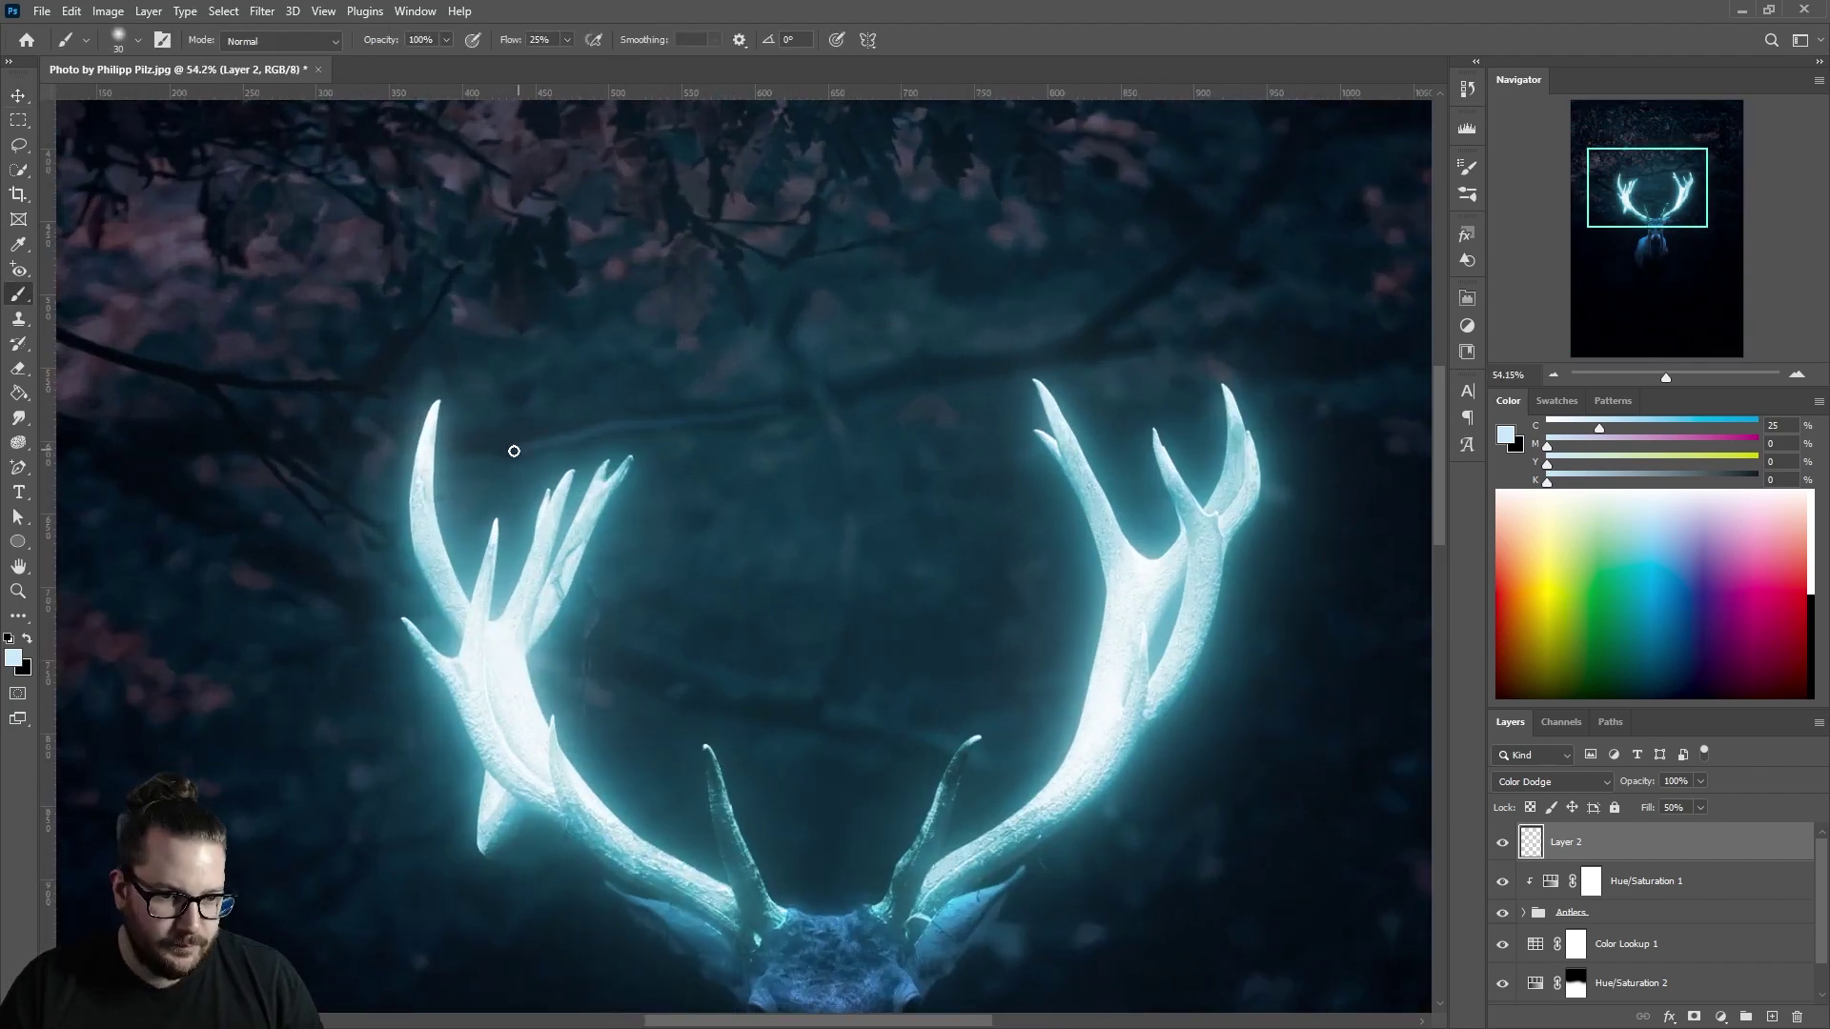
pyautogui.scroll(-3, 511, 449)
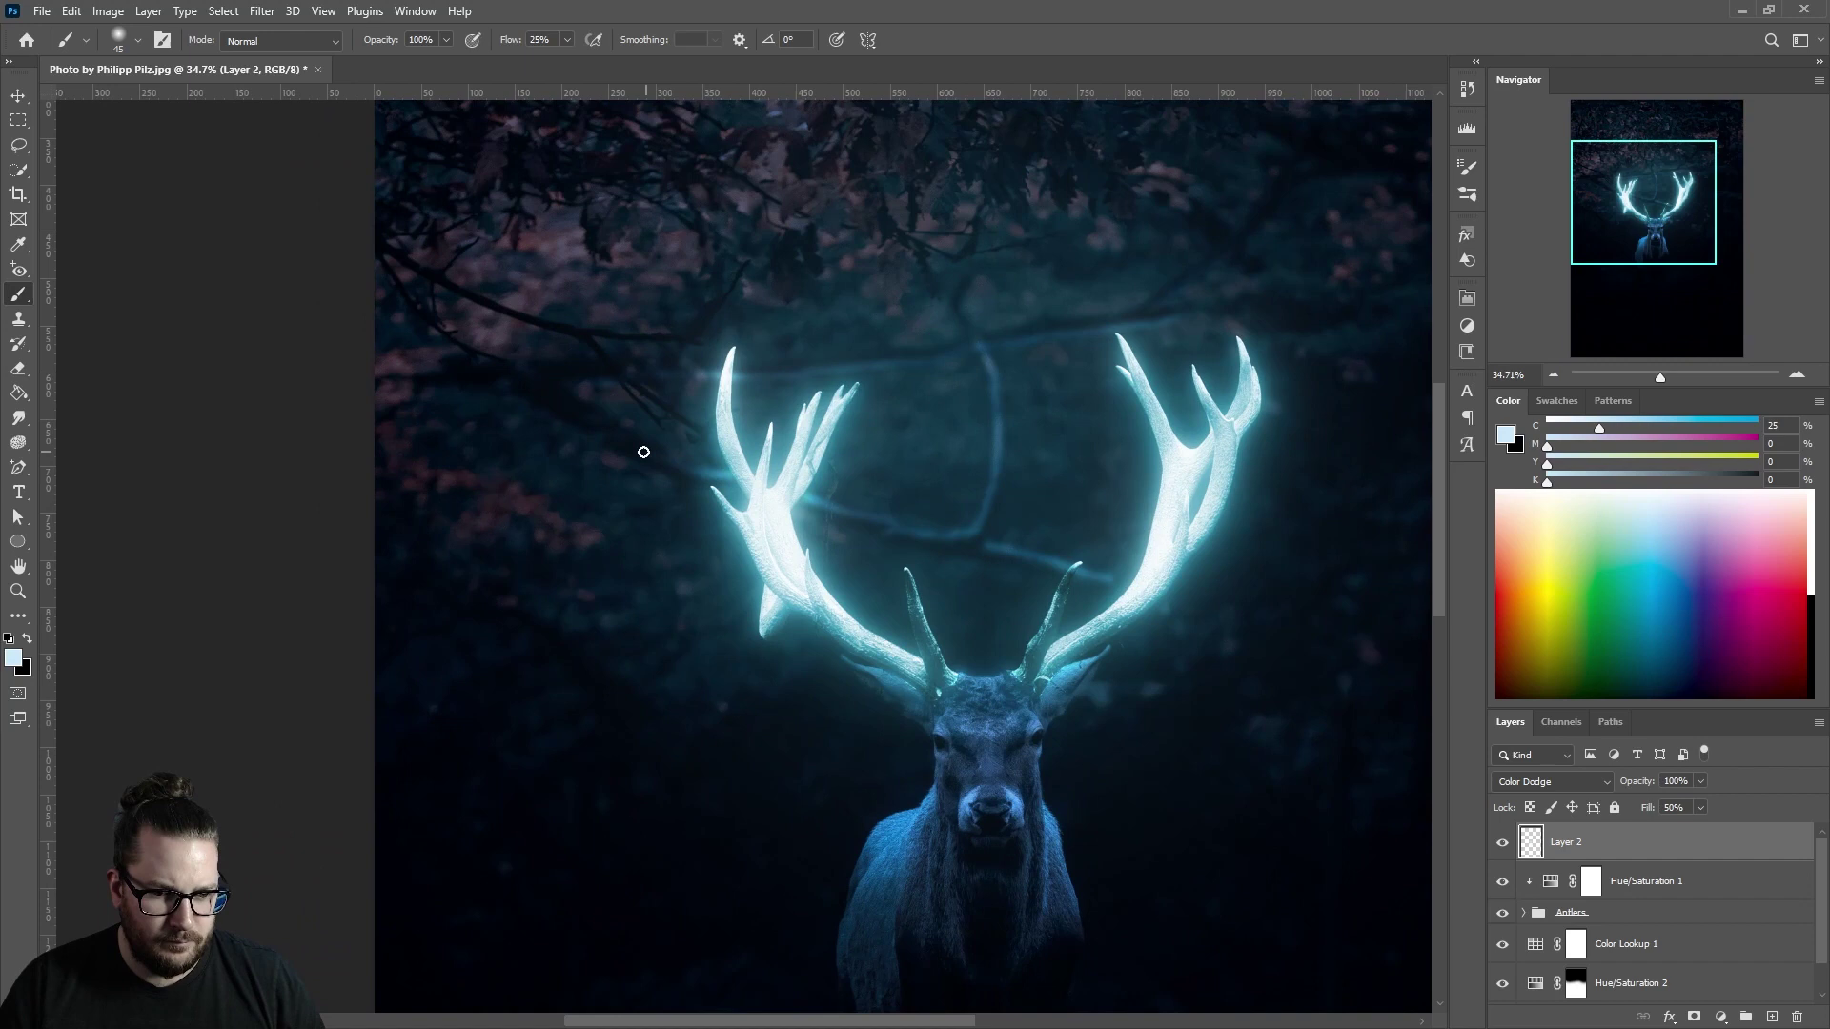
pyautogui.scroll(-1, 642, 206)
# Soften the painted branch highlights around the antlers with a large Soft Round Pressure Size eraser
pyautogui.press('e')
pyautogui.click(138, 40)
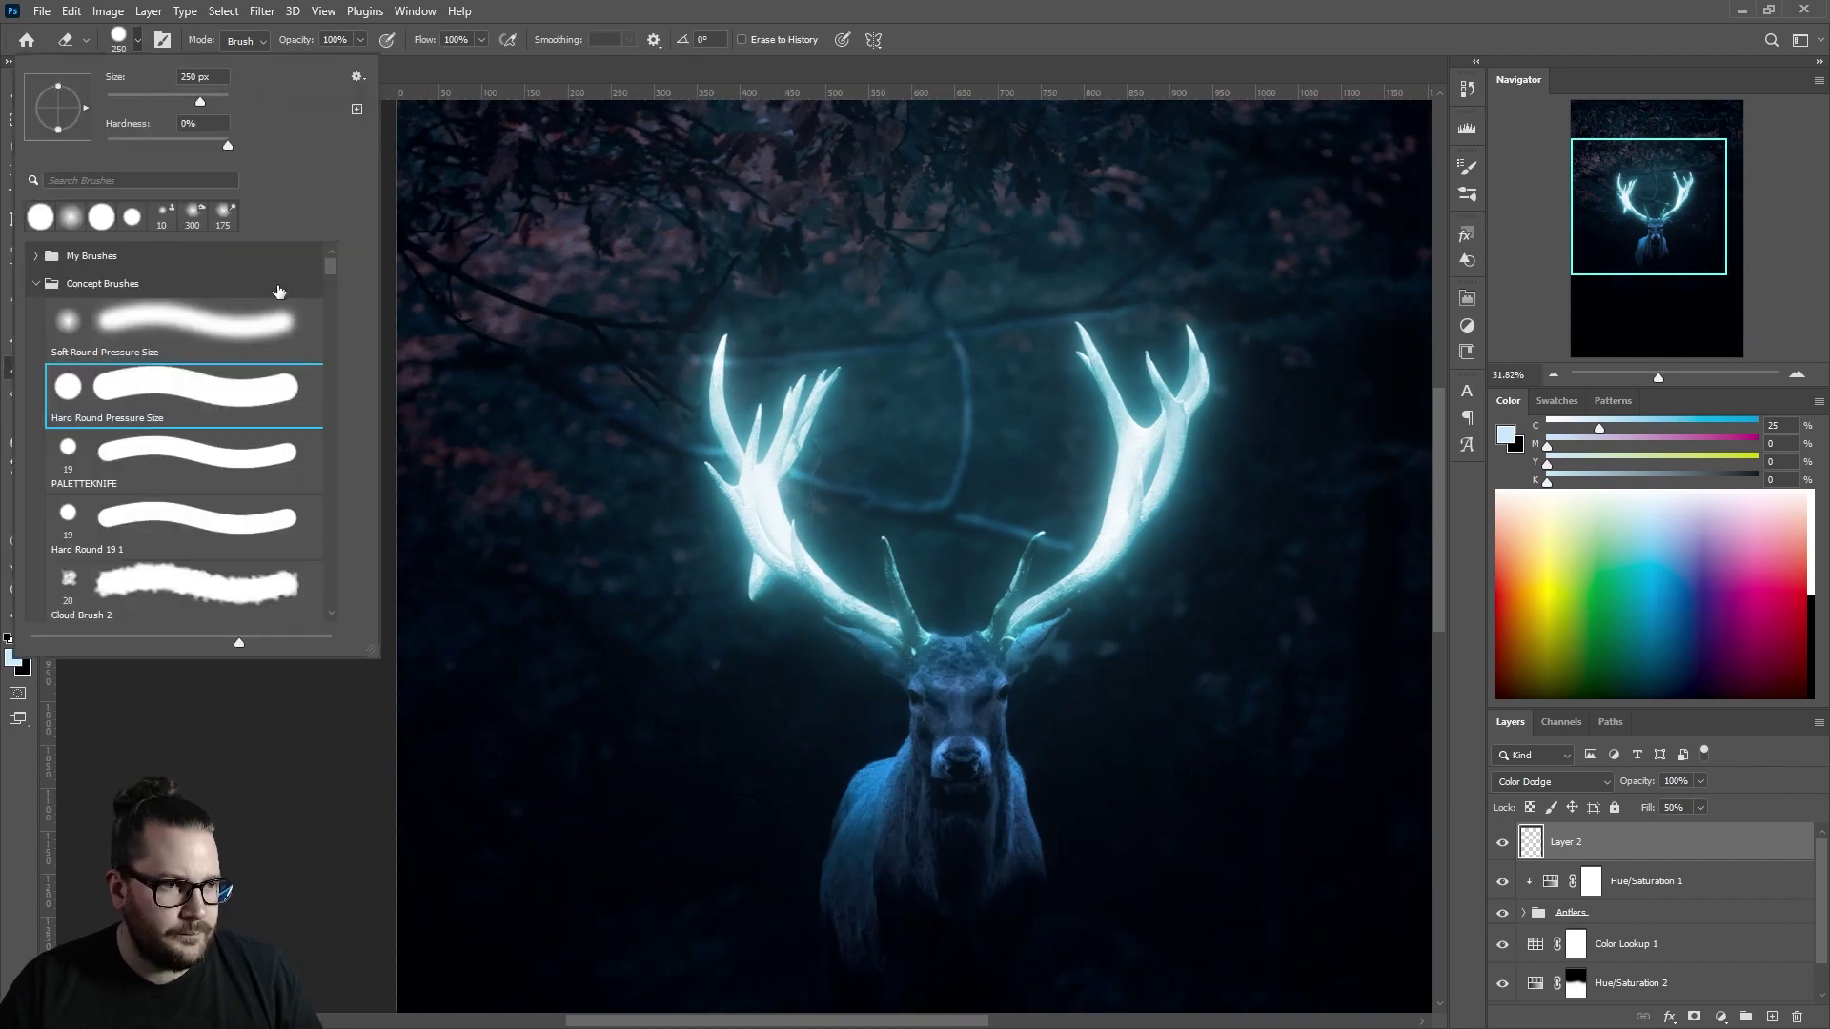
pyautogui.doubleClick(277, 301)
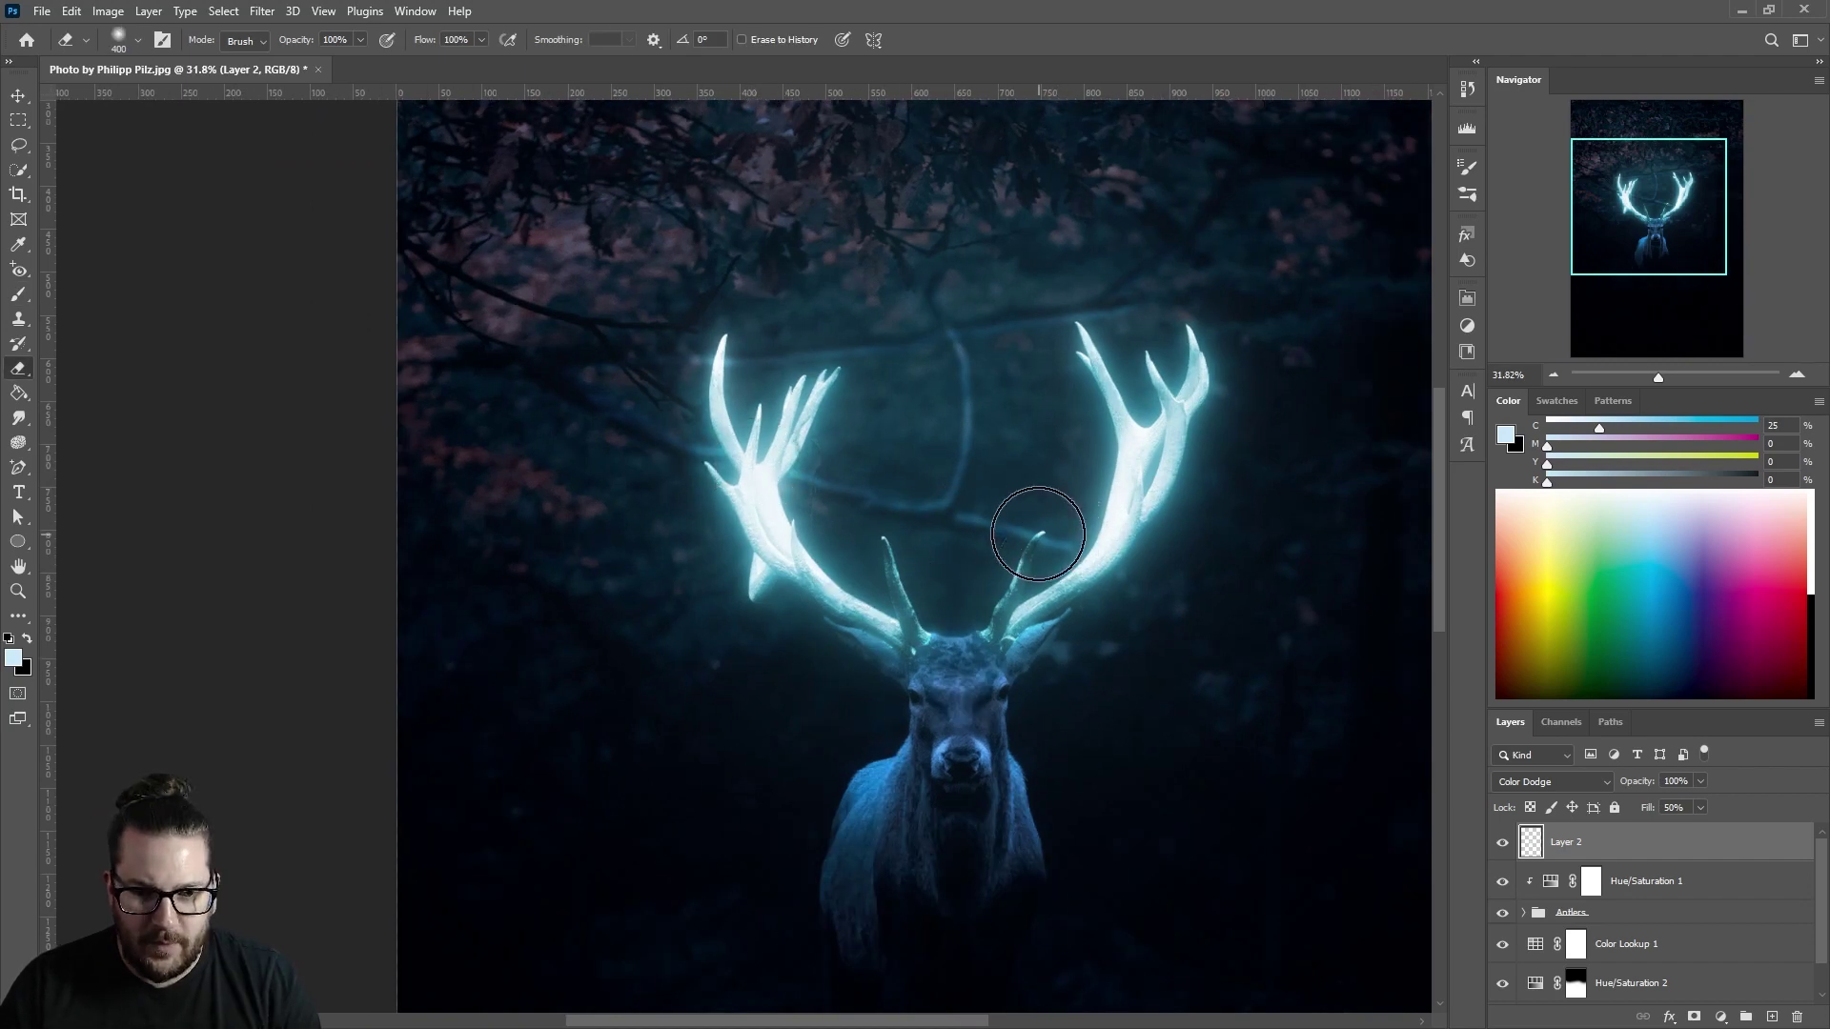
pyautogui.press('b')
pyautogui.scroll(-1, 1025, 425)
pyautogui.scroll(-2, 988, 541)
pyautogui.press('e')
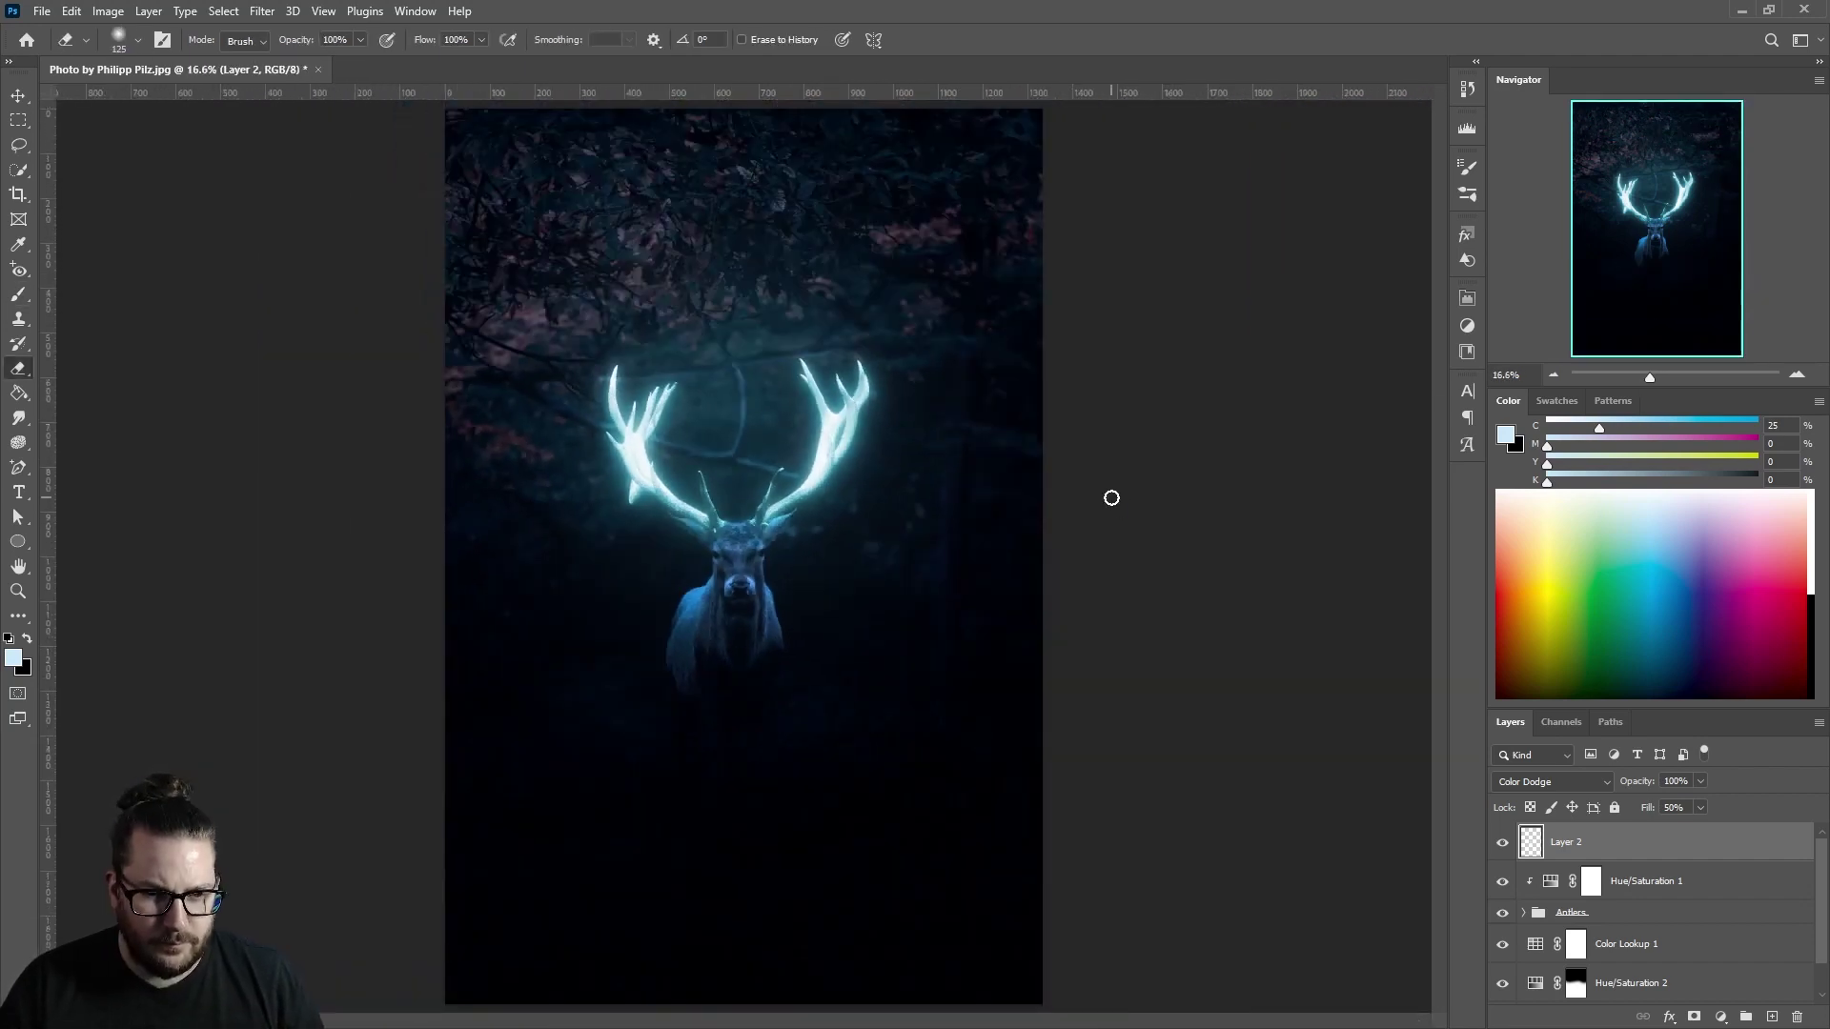
# Paint thin light-blue highlights along the dark branch beside the left-hand antler with a 10 px brush
pyautogui.press('b')
pyautogui.scroll(8, 734, 384)
pyautogui.press('[')
pyautogui.press('[')
pyautogui.press('[')
pyautogui.press('[')
pyautogui.press('[')
pyautogui.press('[')
pyautogui.press('[')
pyautogui.press('[')
pyautogui.press('[')
pyautogui.press('[')
pyautogui.press('[')
pyautogui.press('[')
pyautogui.press('[')
pyautogui.press('[')
pyautogui.scroll(-1, 750, 514)
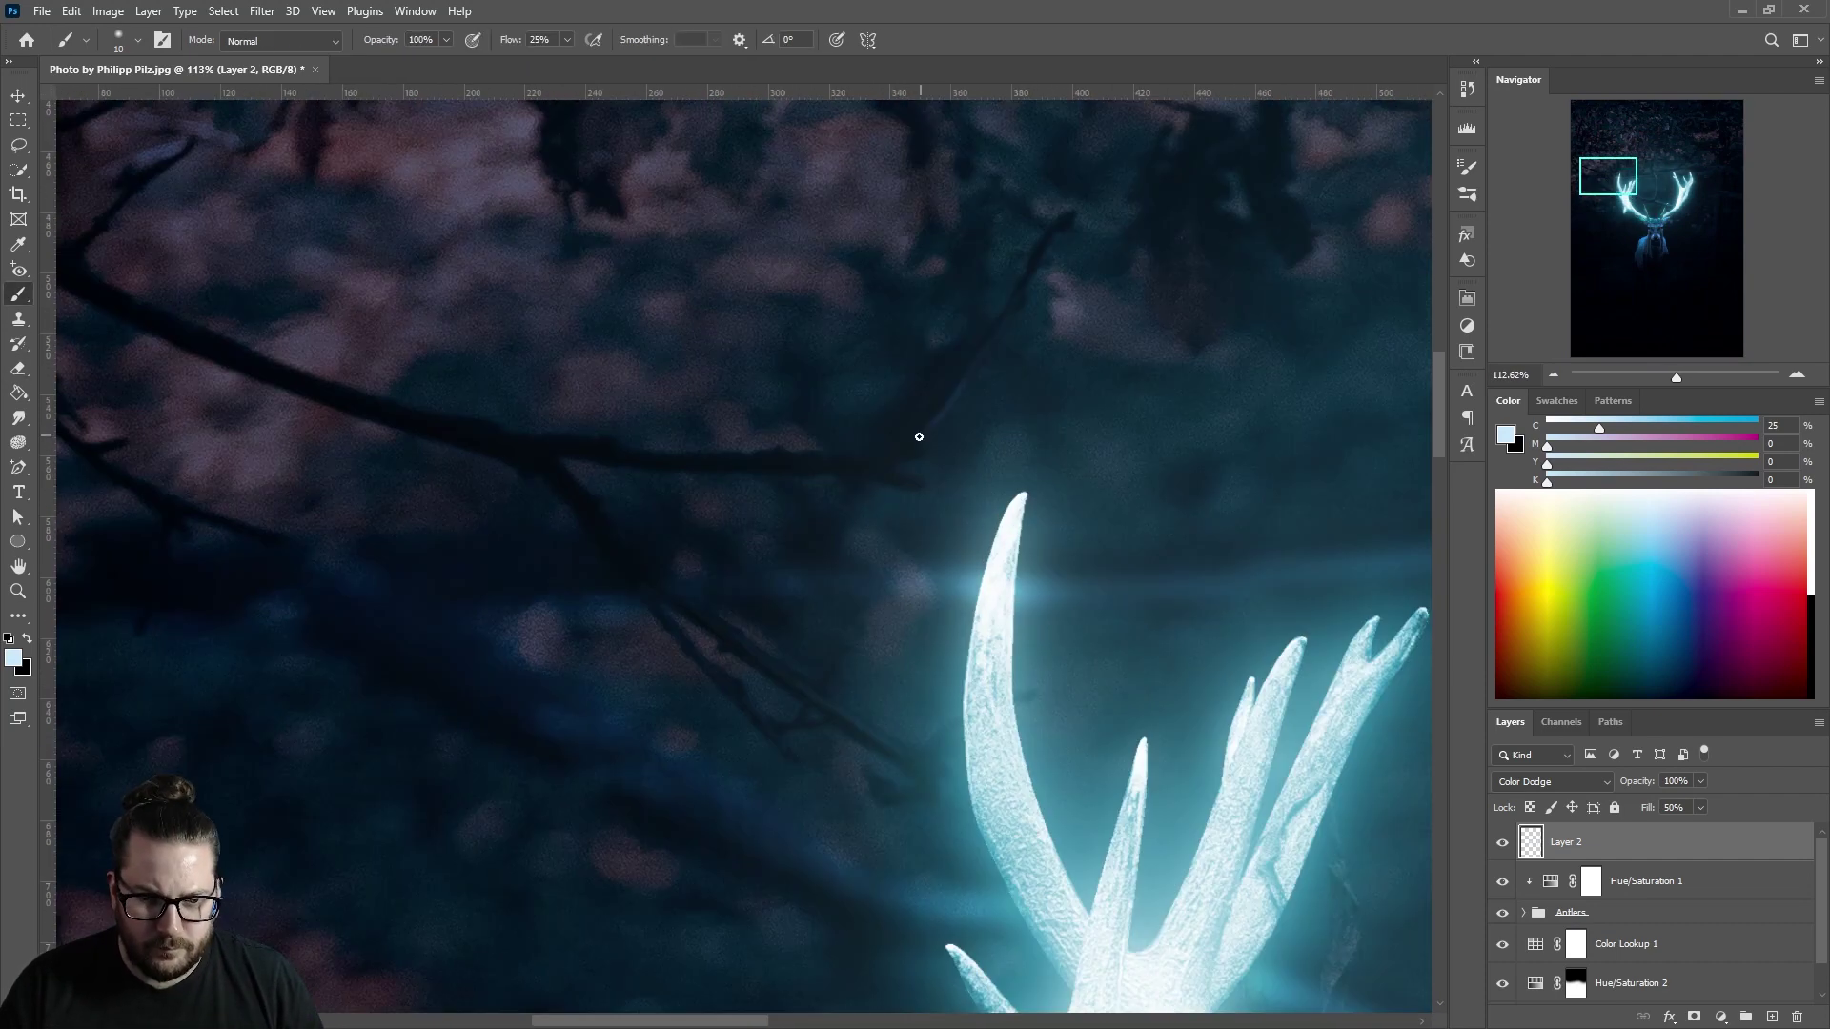
pyautogui.scroll(-6, 1291, 588)
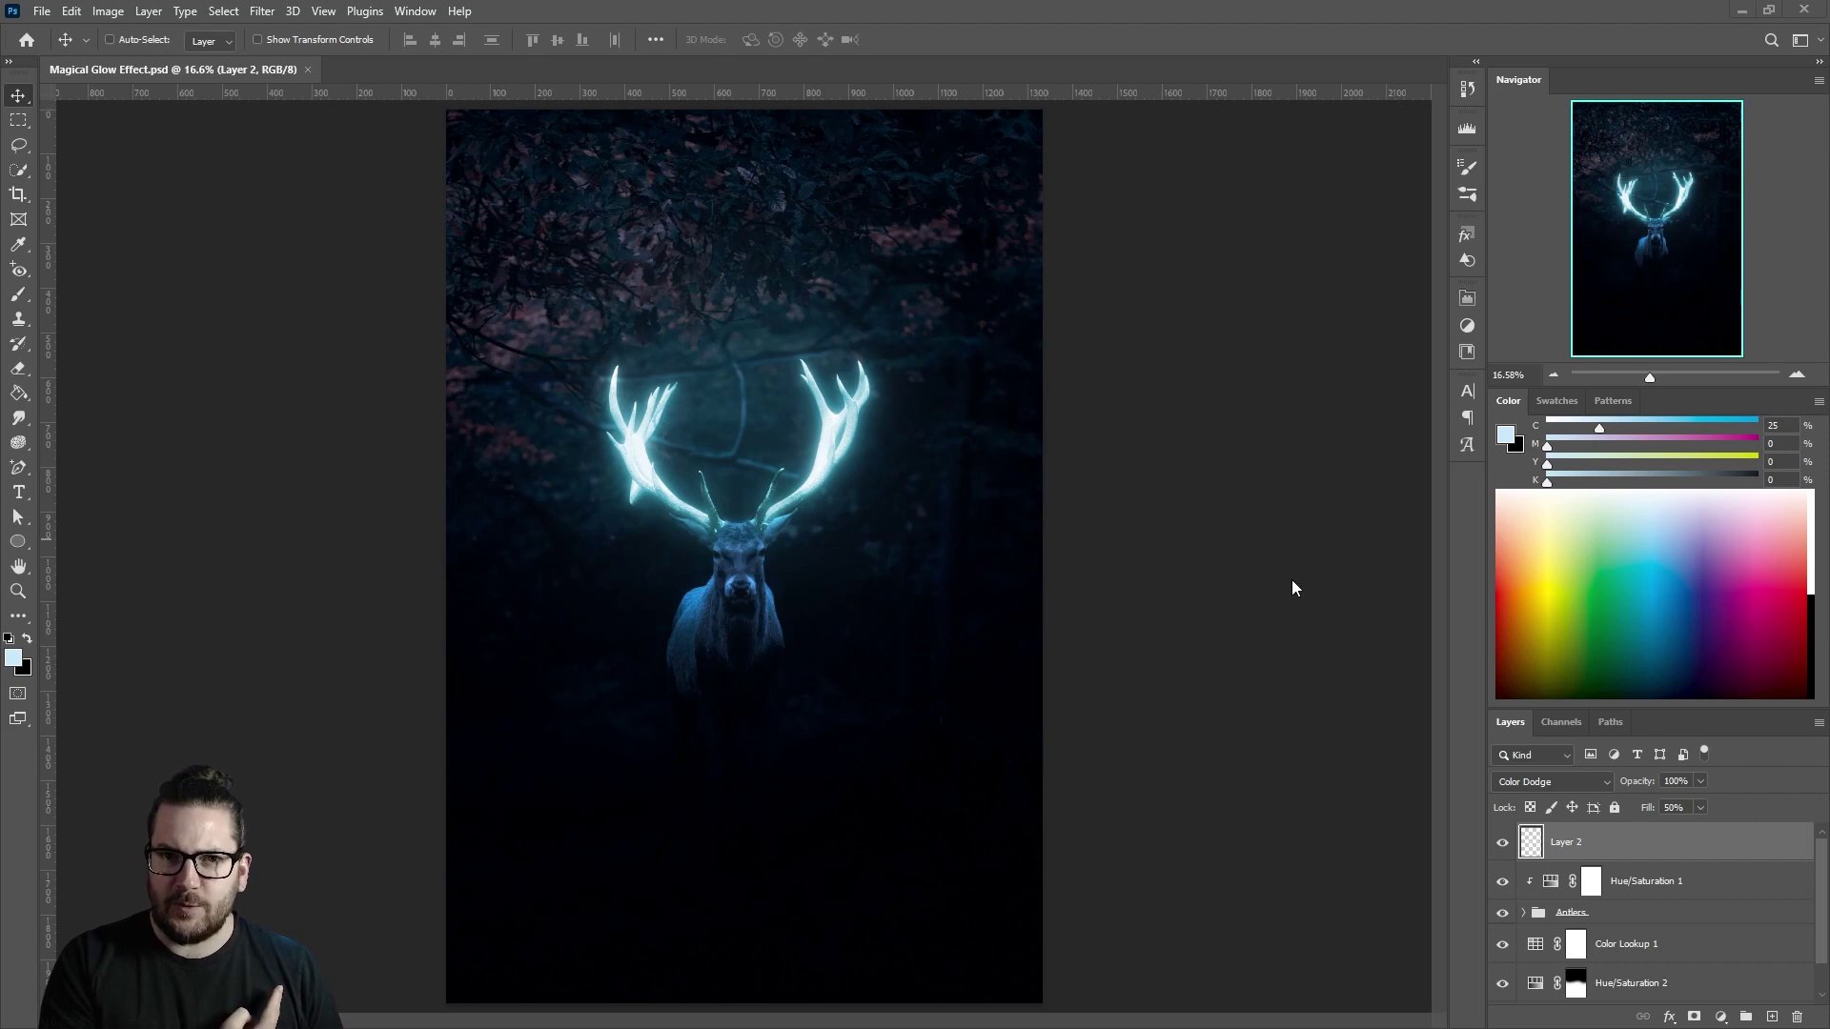
# Create a group above Layer 2 holding two new layers, the lower named Small and the upper named Large
pyautogui.click(1746, 1017)
pyautogui.click(1771, 1016)
pyautogui.click(1772, 1017)
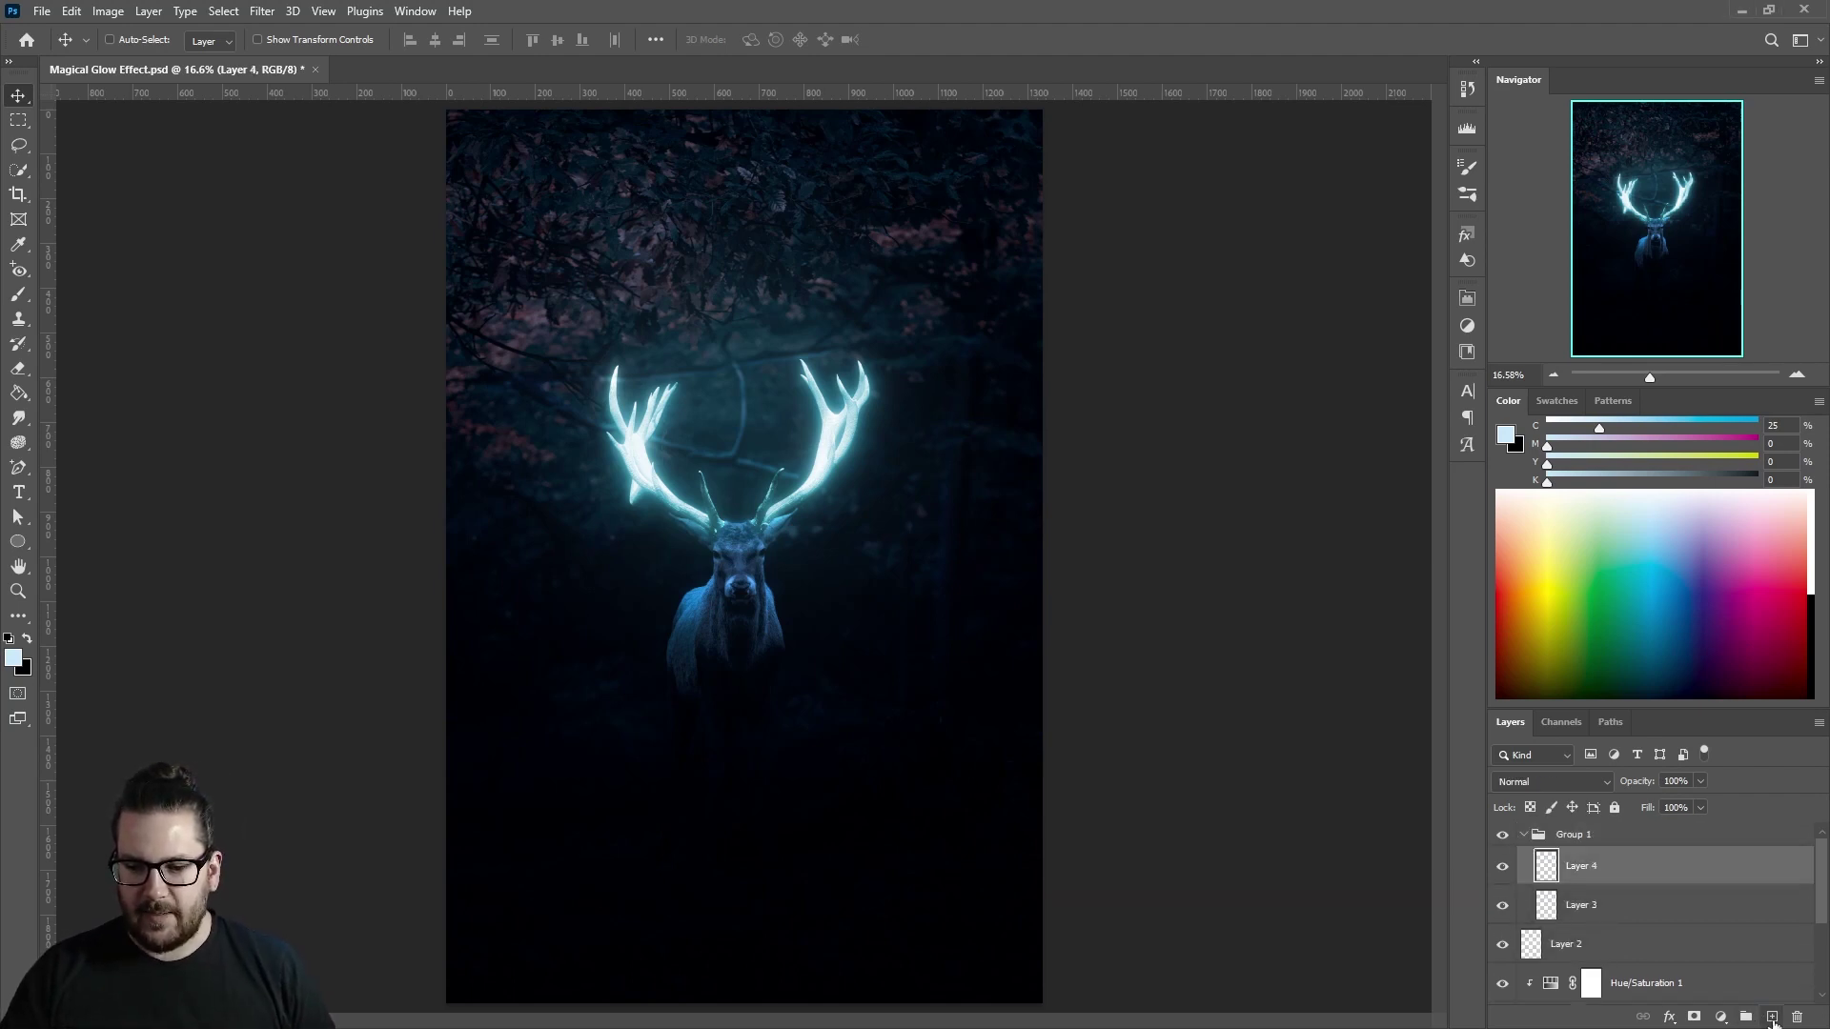
pyautogui.doubleClick(1581, 905)
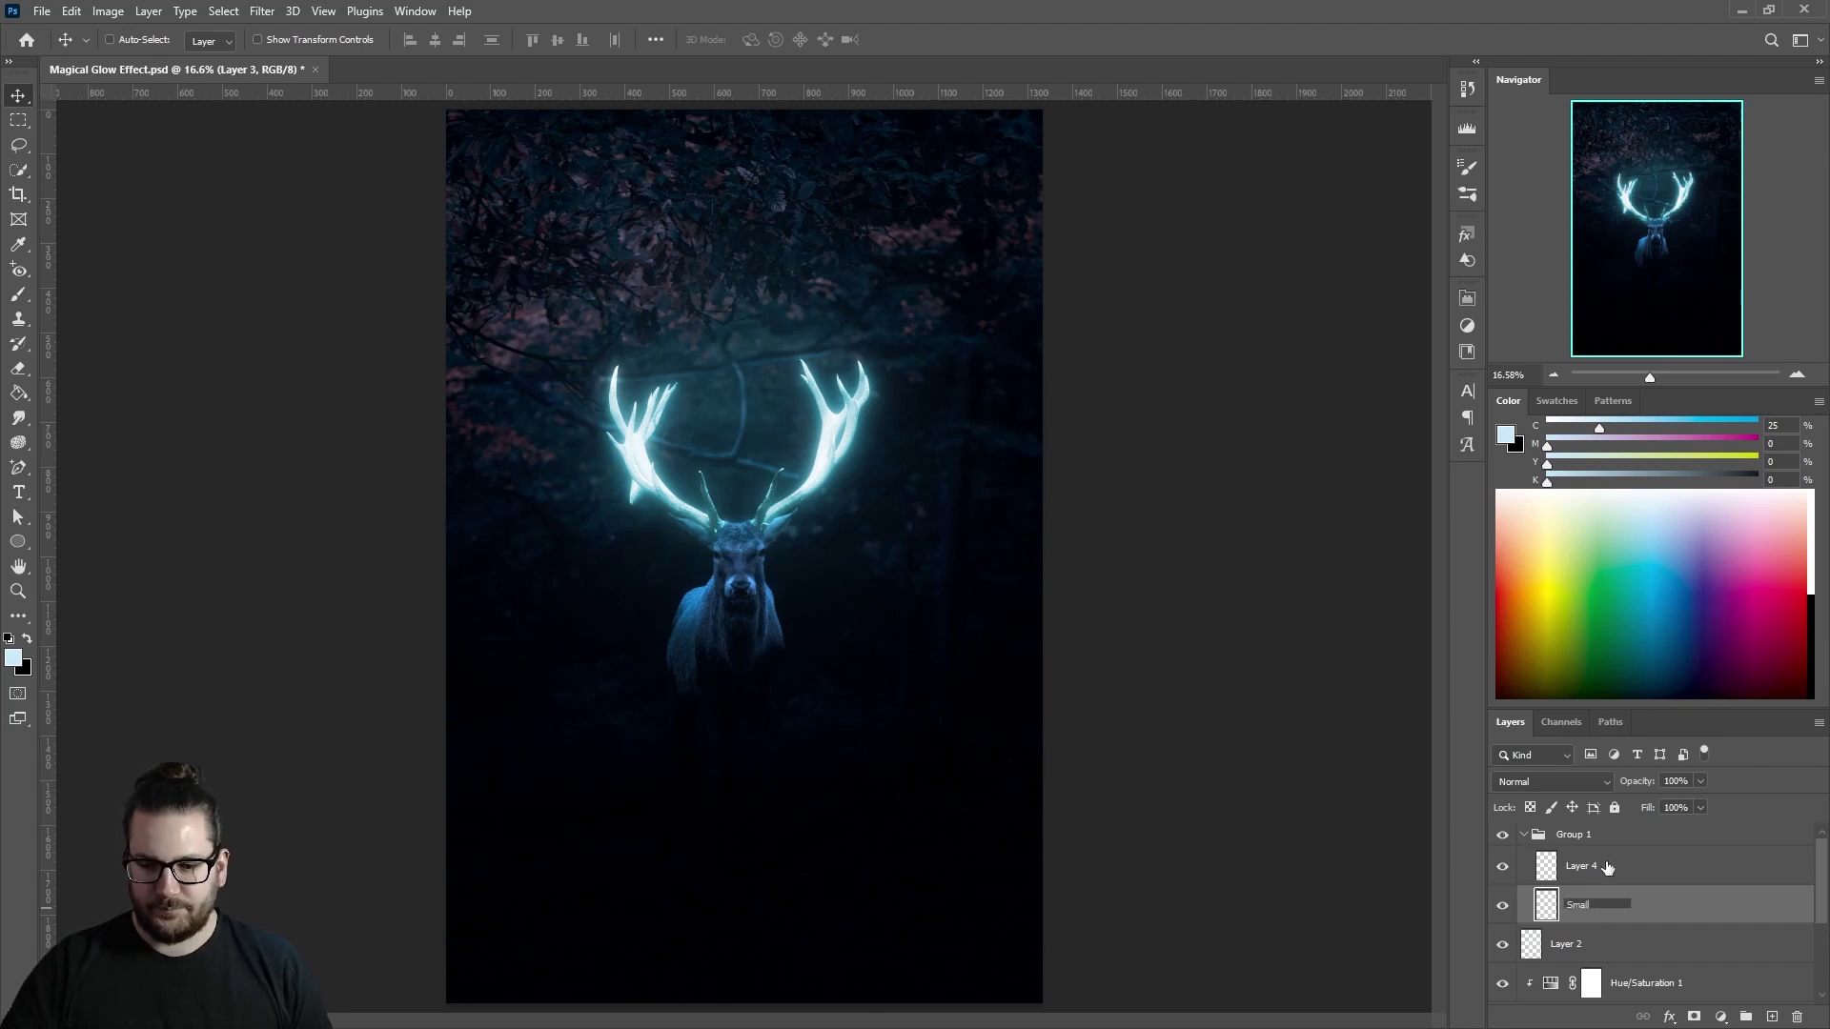
pyautogui.doubleClick(1578, 867)
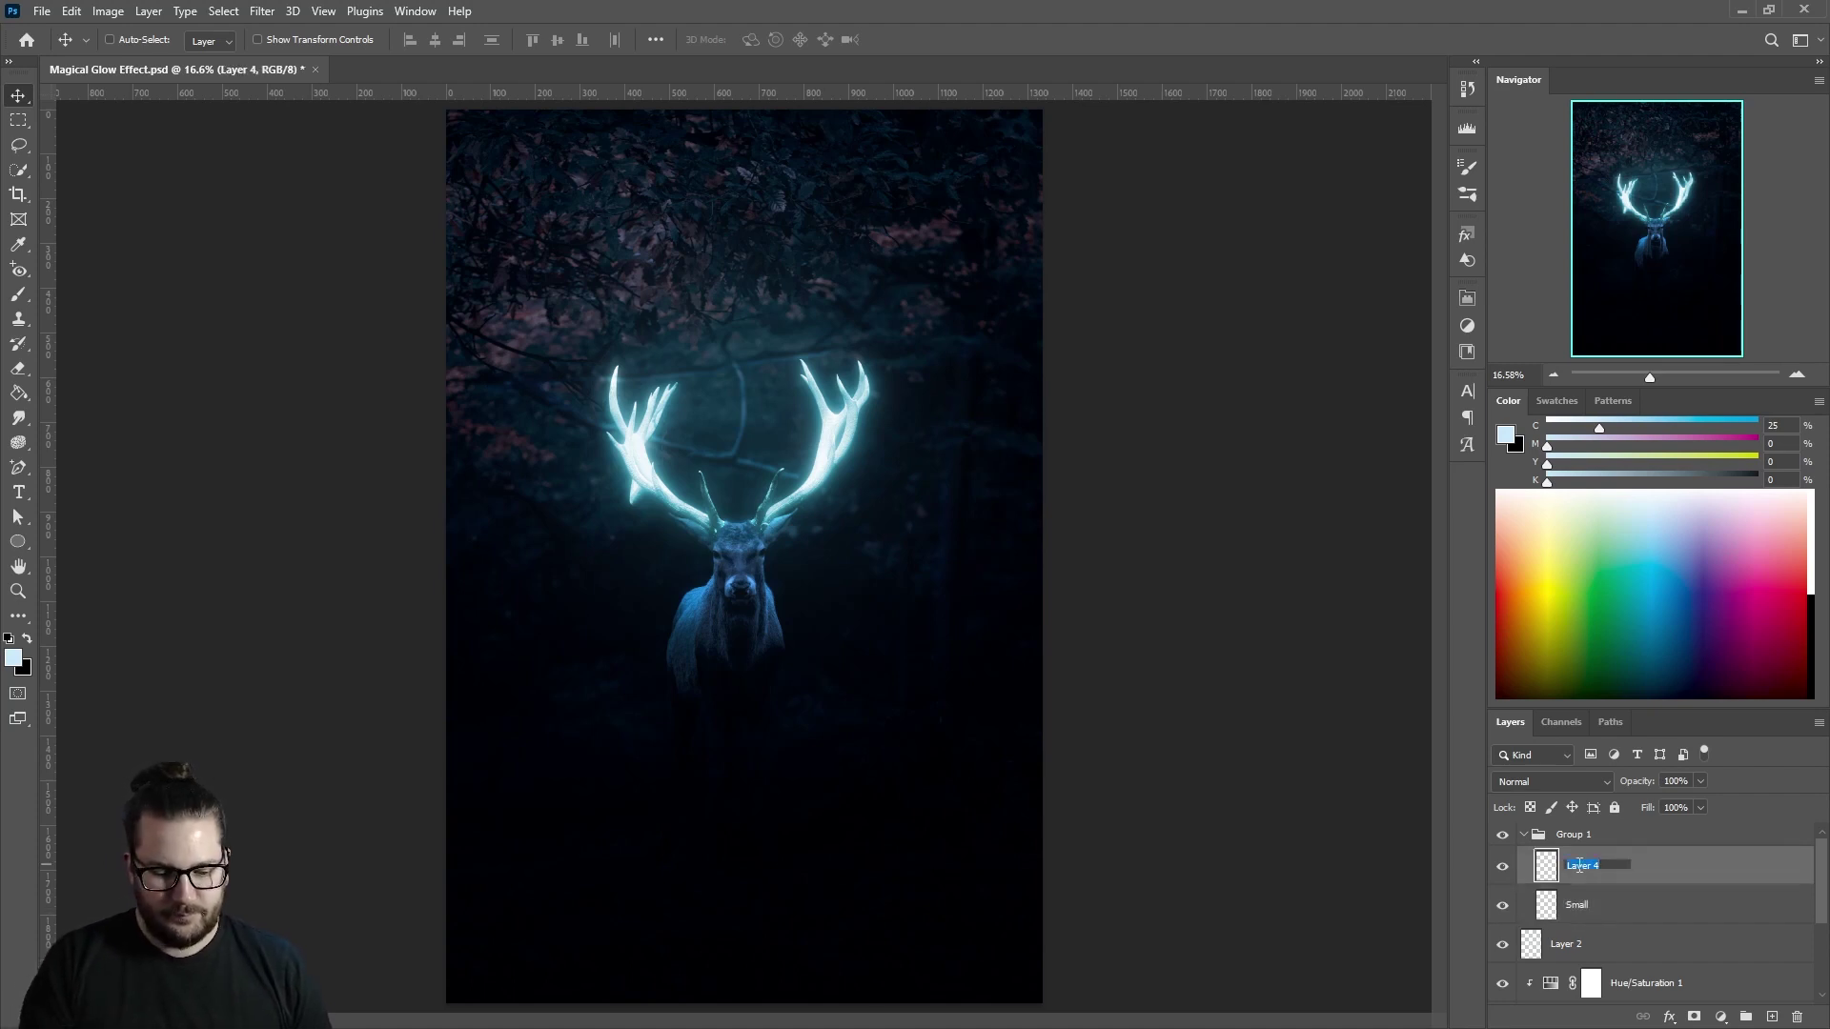
pyautogui.write('Large')
pyautogui.click(1621, 904)
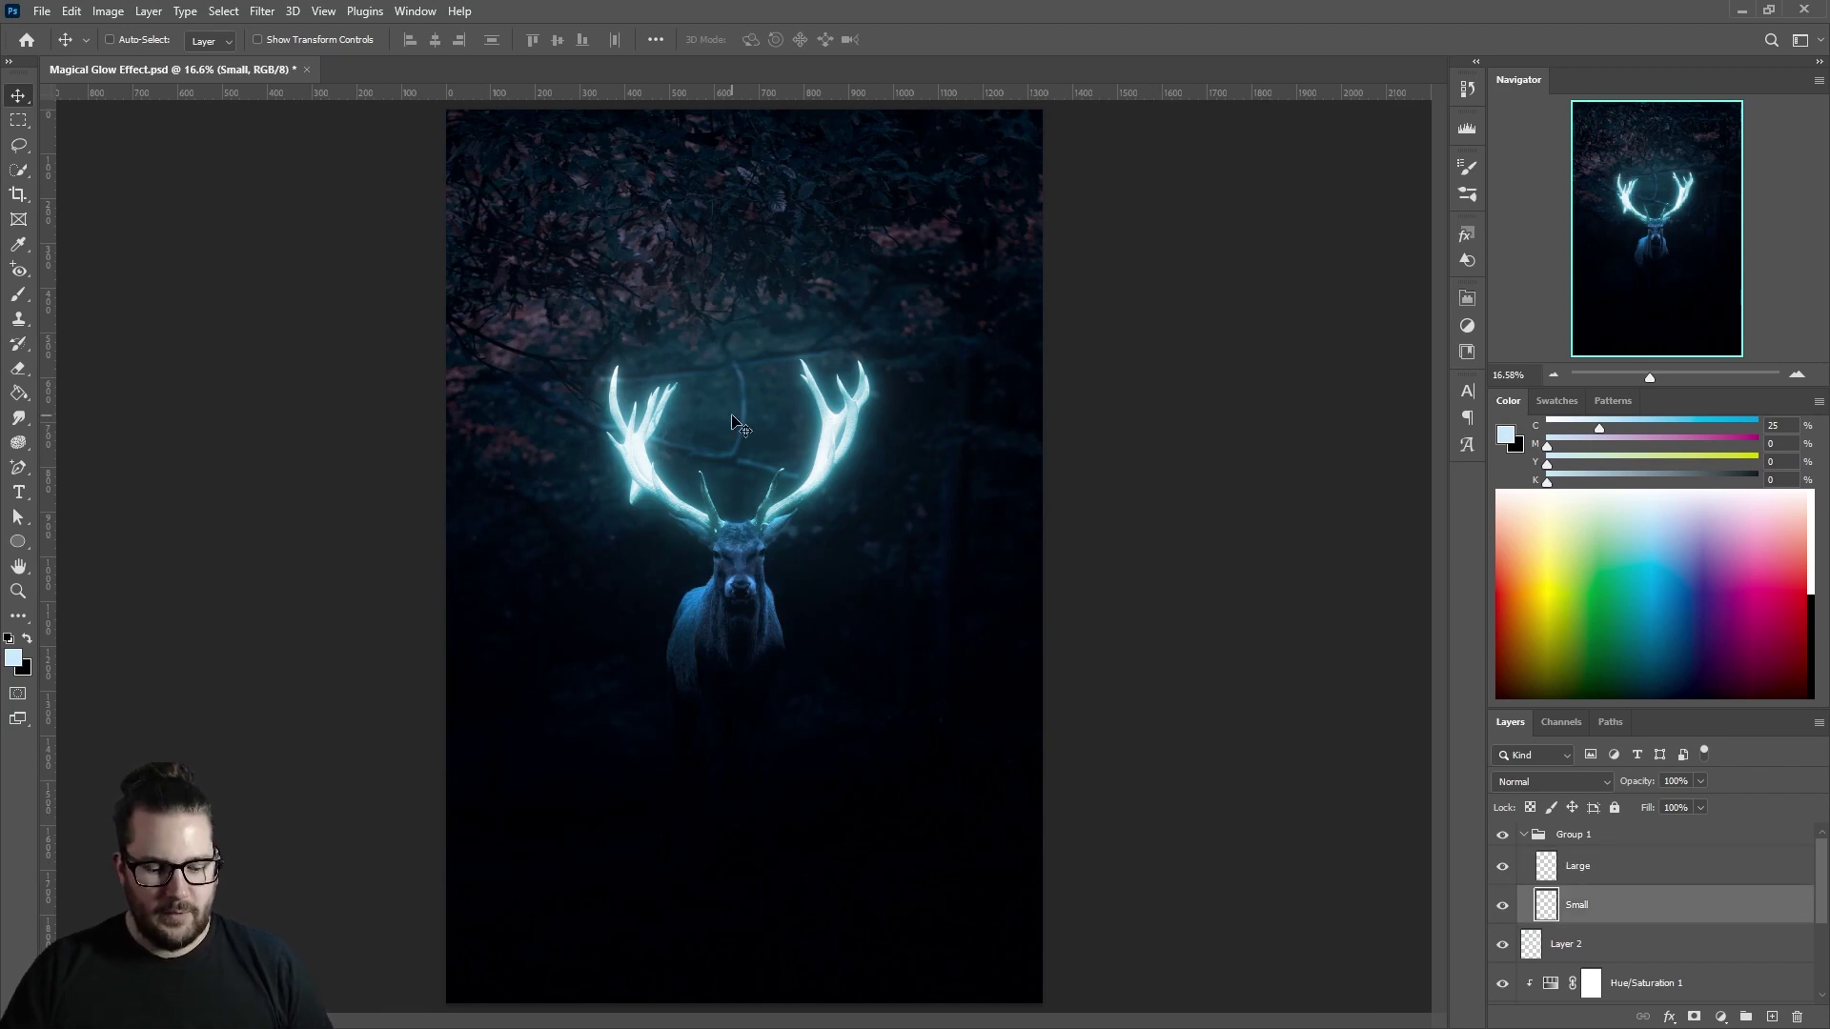
# Dot tiny white sparkles of varying size around both glowing antlers on the Small layer
pyautogui.press('b')
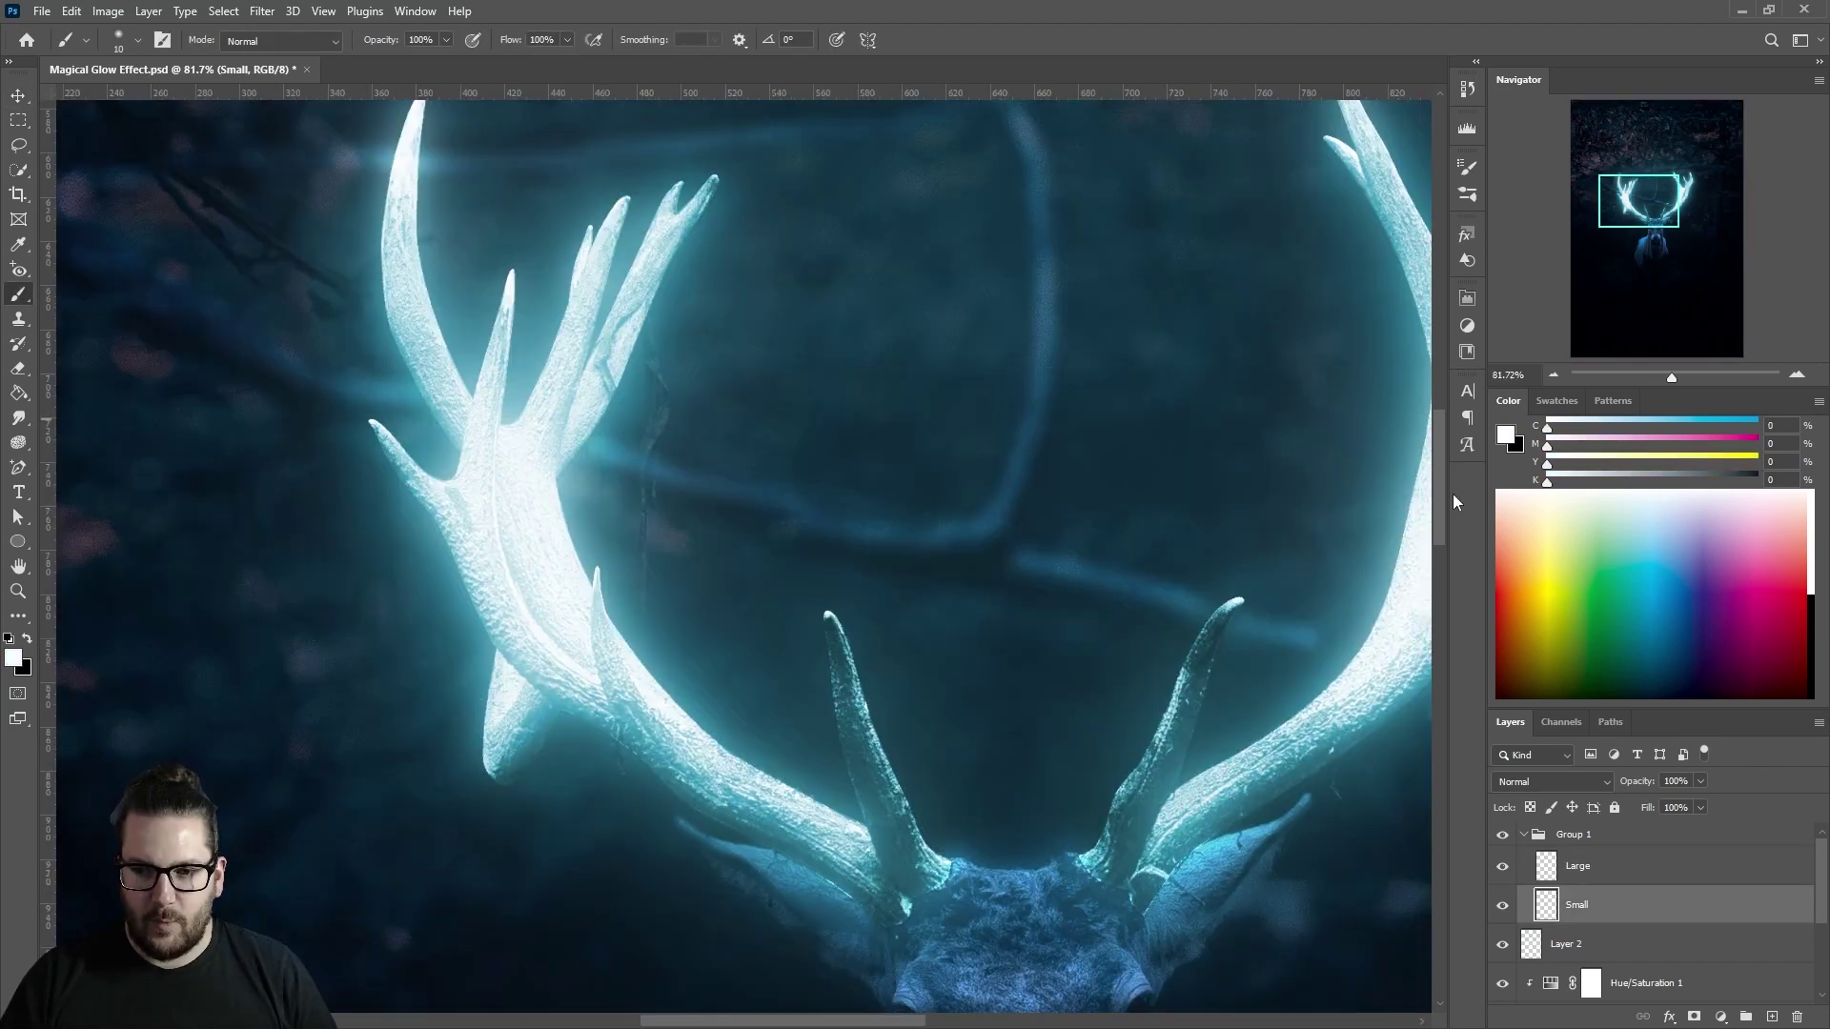
pyautogui.scroll(-2, 611, 403)
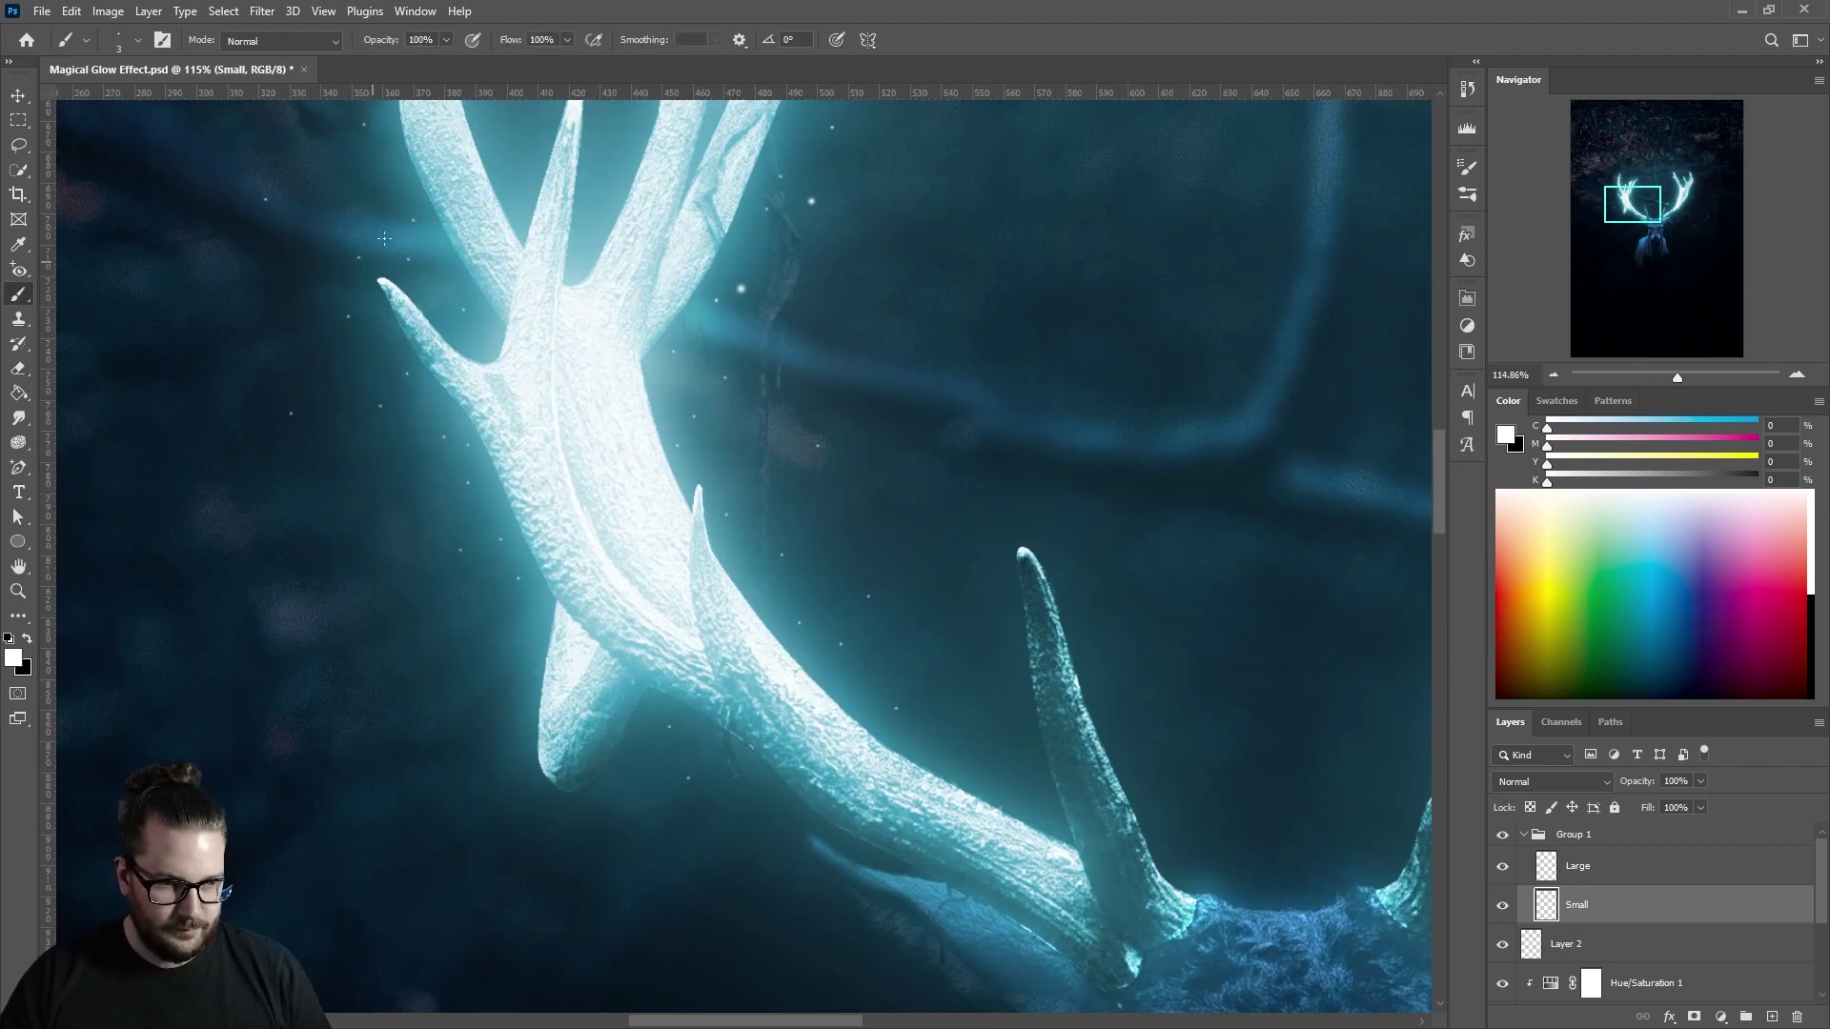
pyautogui.scroll(-5, 385, 238)
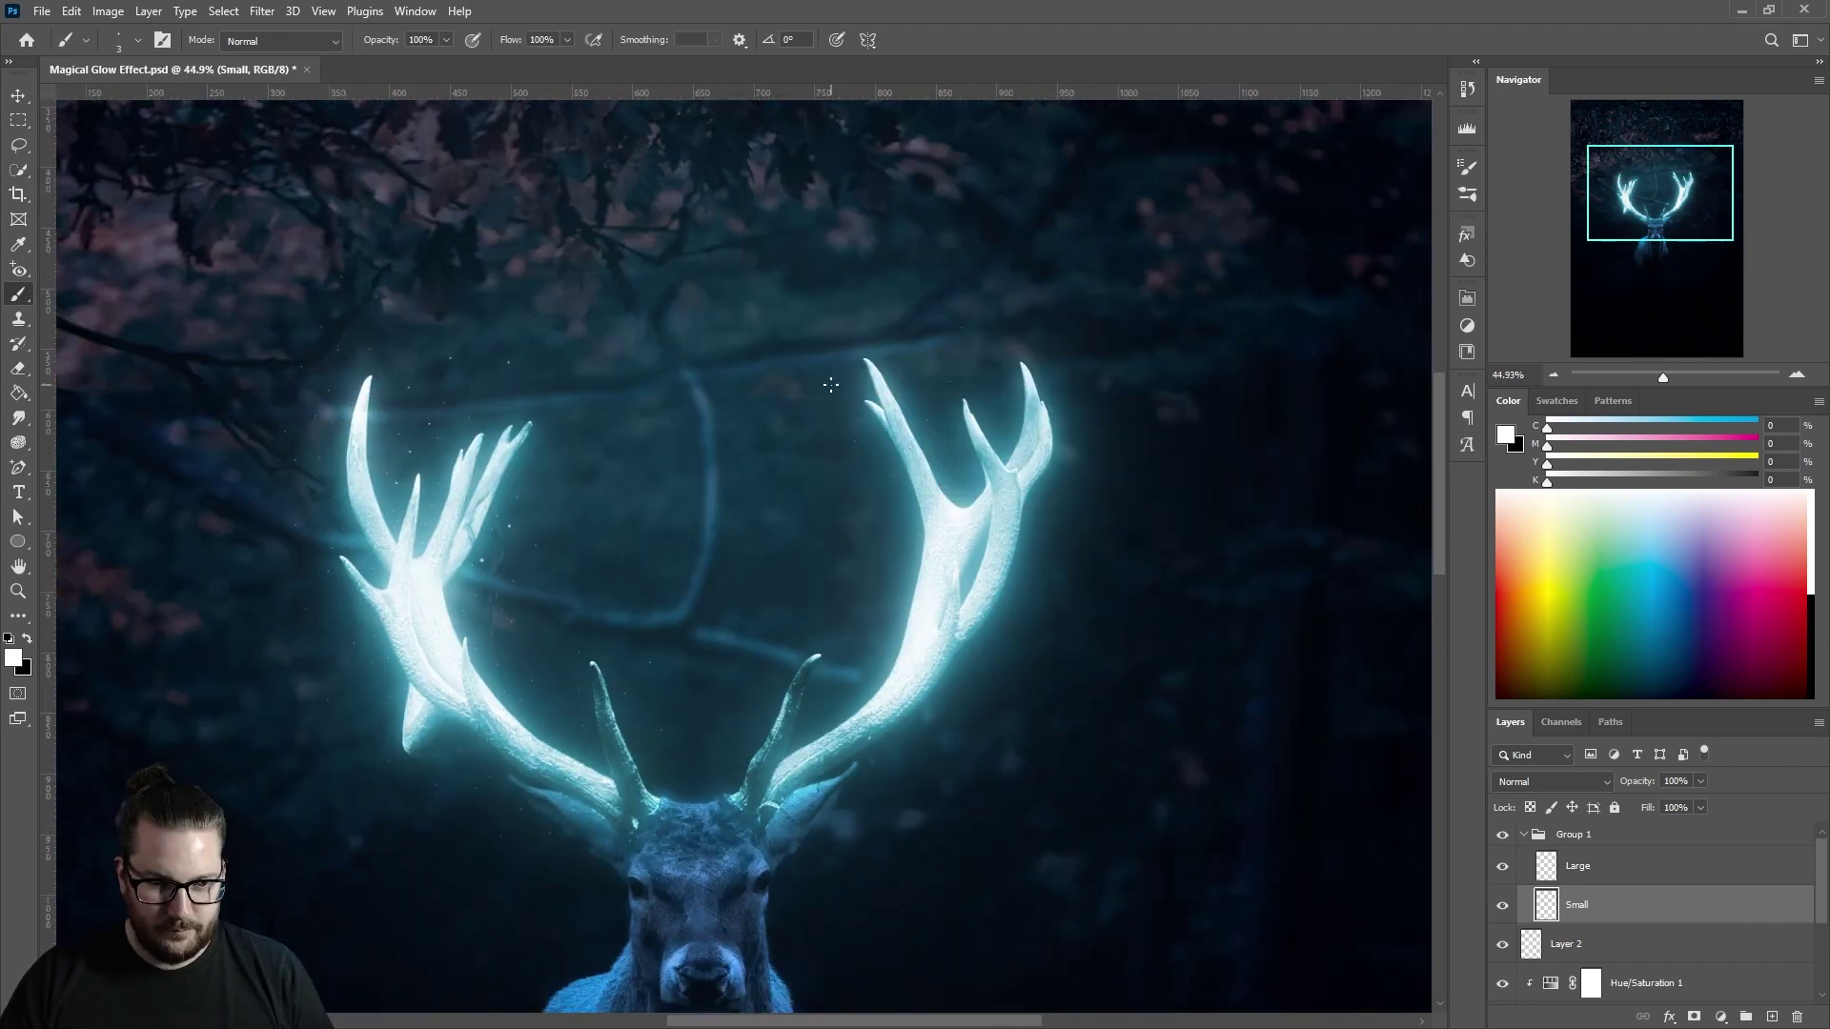
pyautogui.press(']')
pyautogui.press(']')
pyautogui.press(']')
pyautogui.scroll(-2, 686, 372)
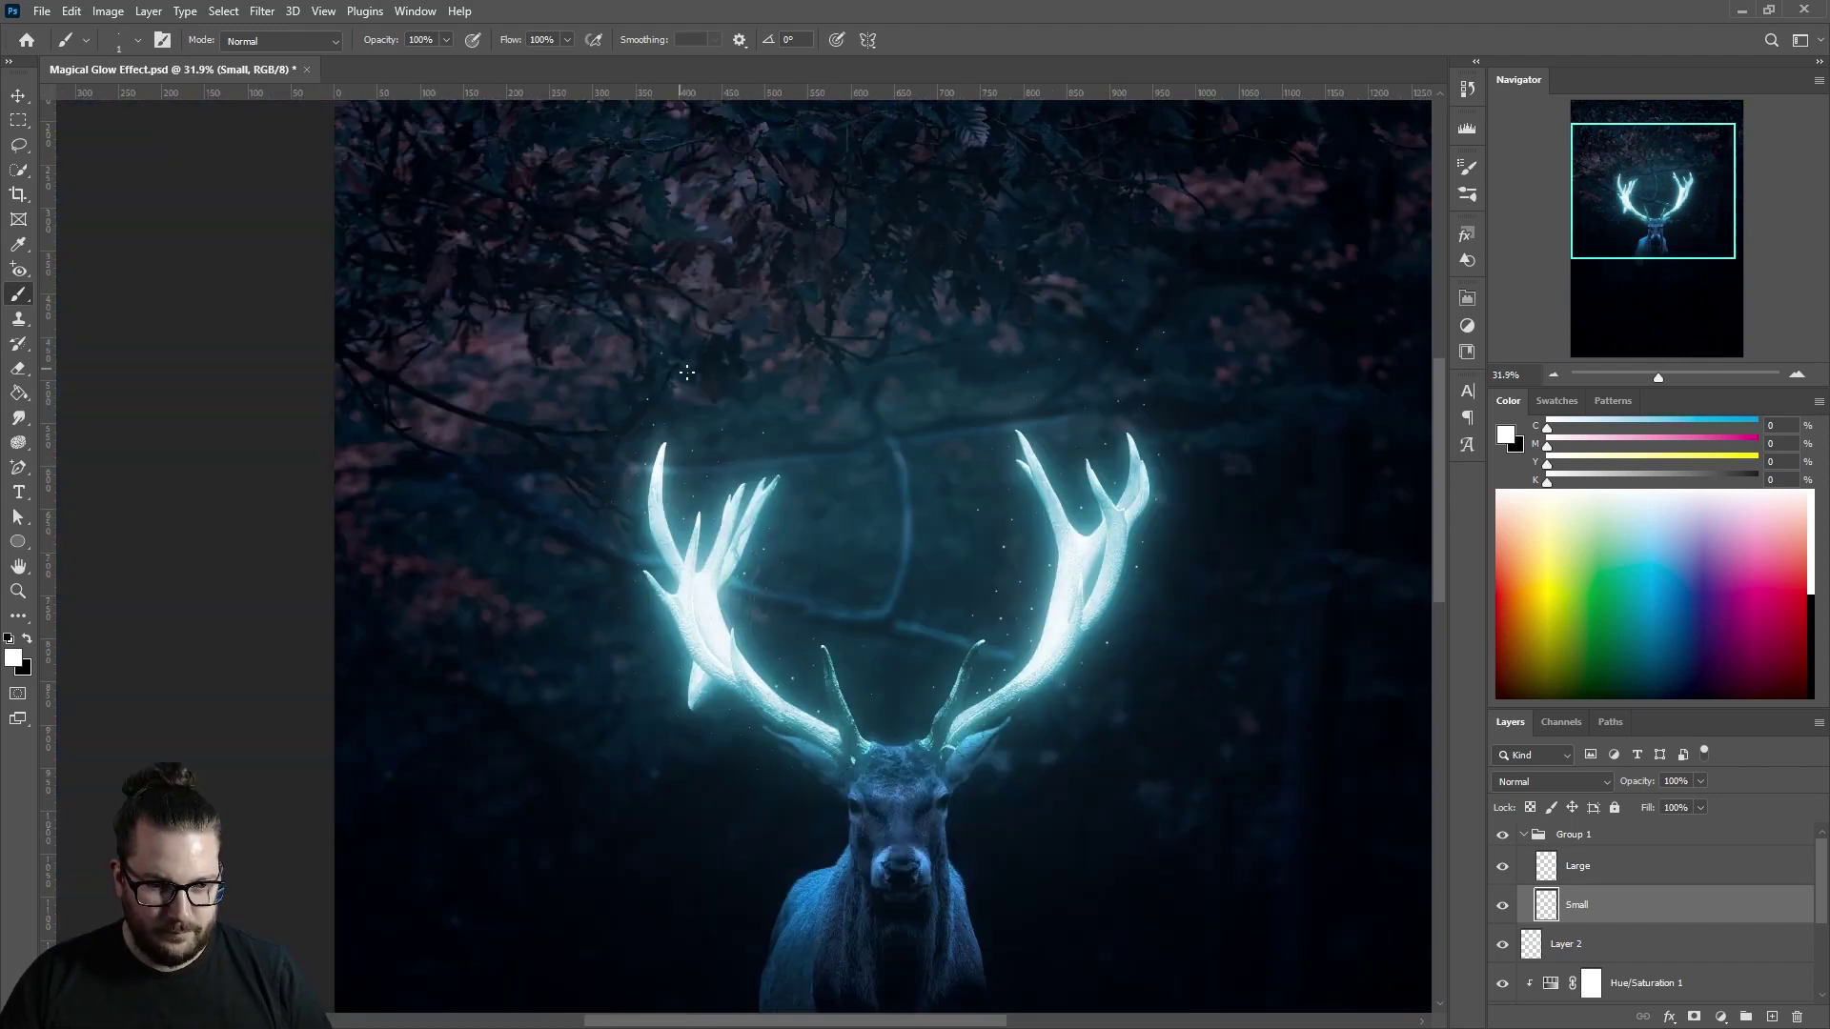
# Scatter more tiny white sparkles above, between and below the antlers and beside the deer's head
pyautogui.scroll(8, 788, 633)
pyautogui.press('[')
pyautogui.press('[')
pyautogui.press('[')
pyautogui.scroll(-5, 788, 633)
pyautogui.scroll(-3, 1031, 610)
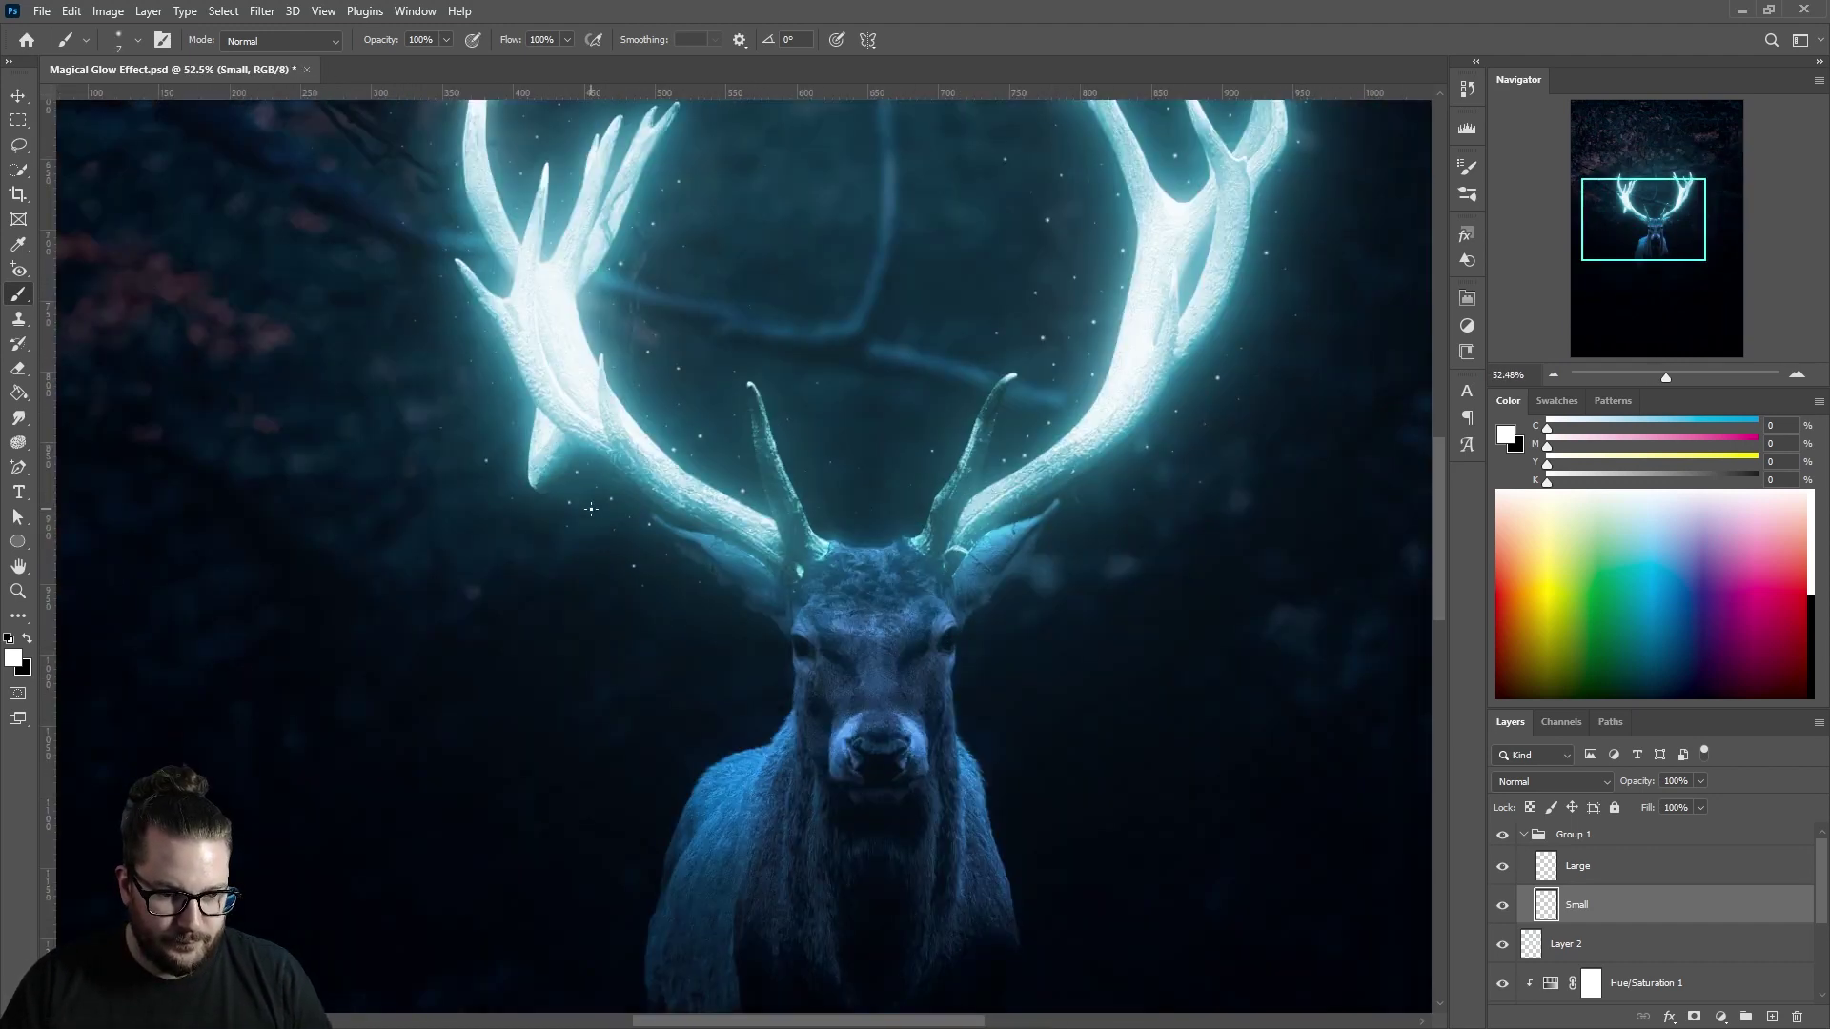
pyautogui.press('[')
pyautogui.press('[')
pyautogui.press('v')
pyautogui.scroll(3, 1086, 313)
pyautogui.scroll(-4, 1115, 474)
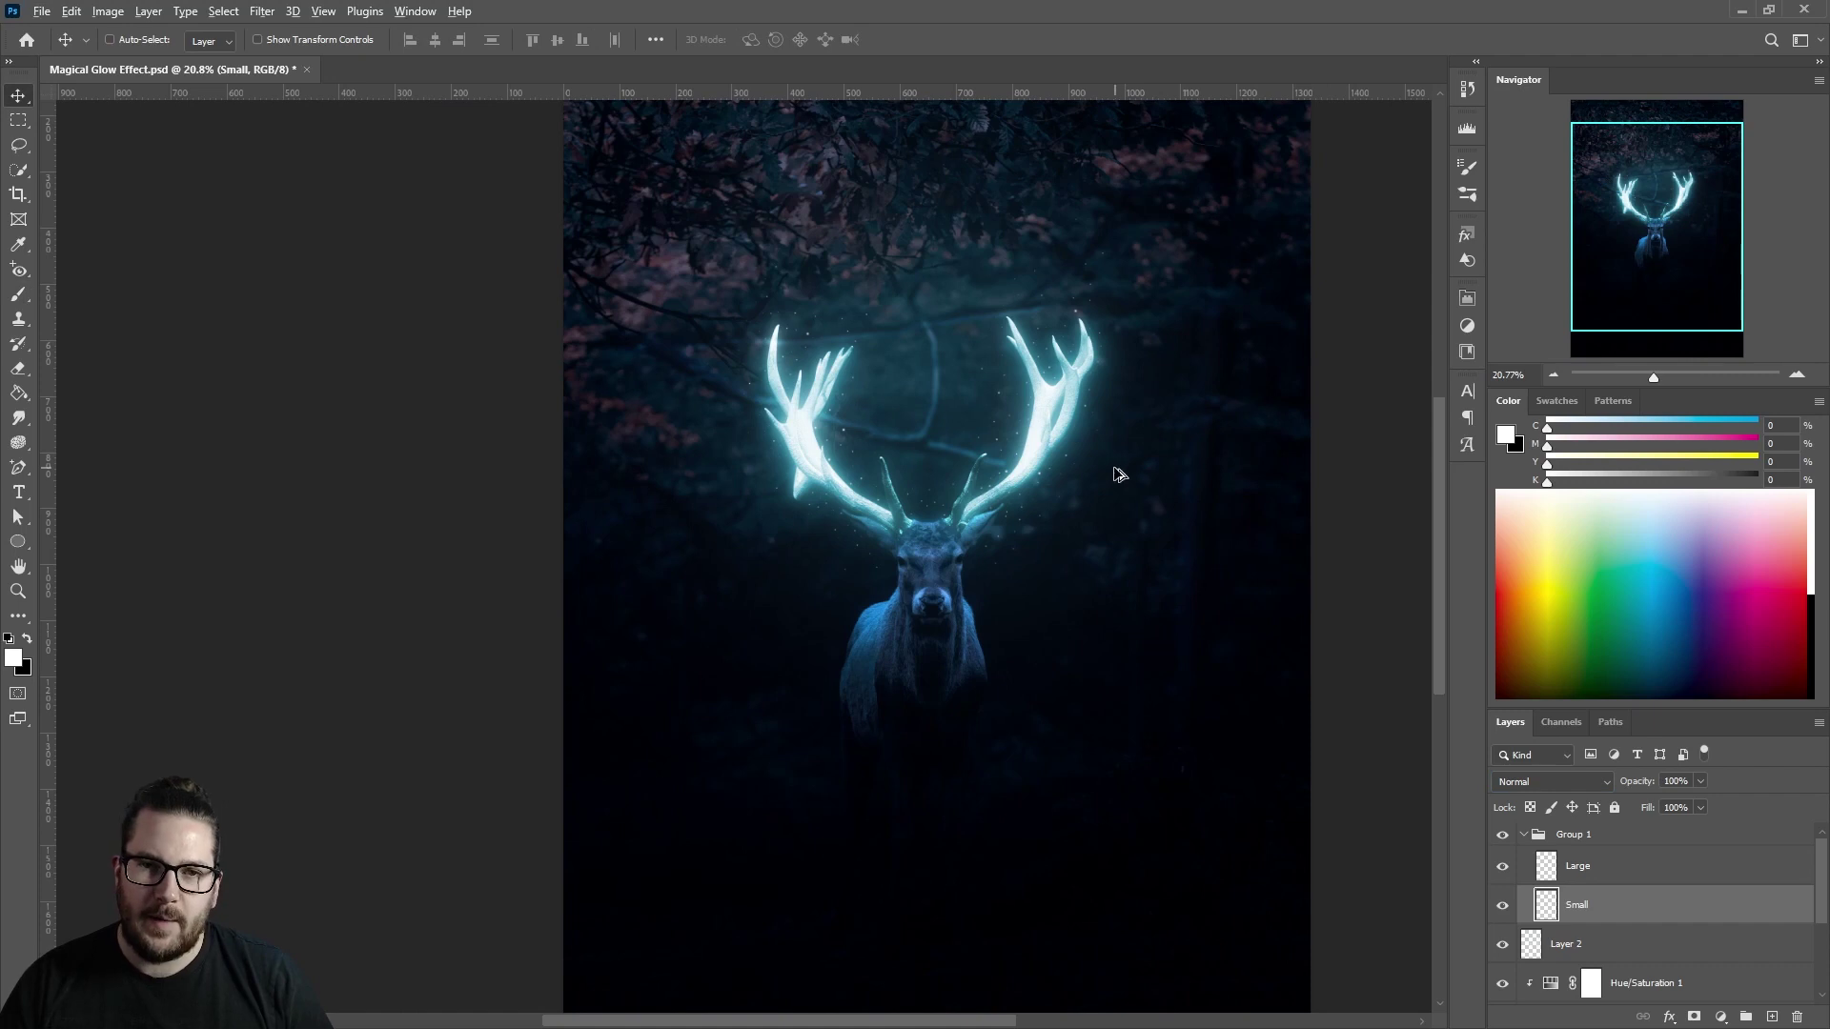
# Set the Small sparkle layer to Overlay blending
pyautogui.scroll(3, 1055, 442)
pyautogui.scroll(1, 777, 322)
pyautogui.click(1552, 781)
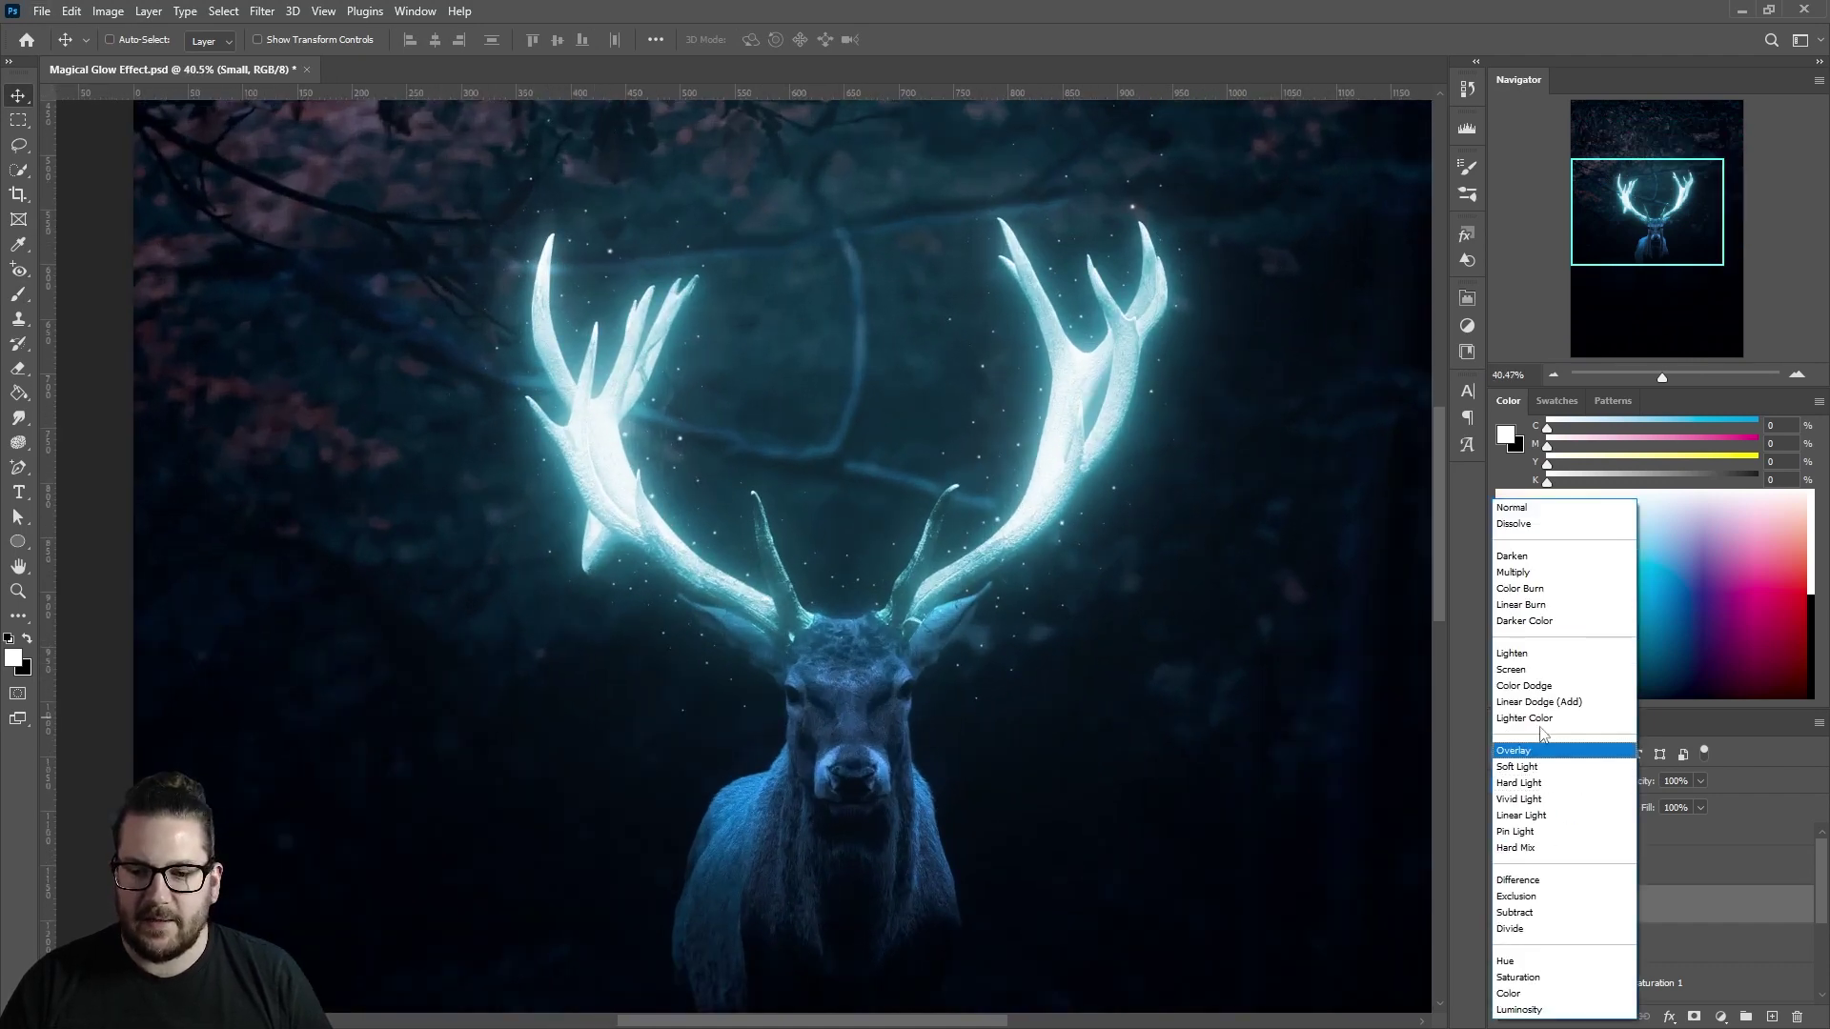
pyautogui.click(1530, 544)
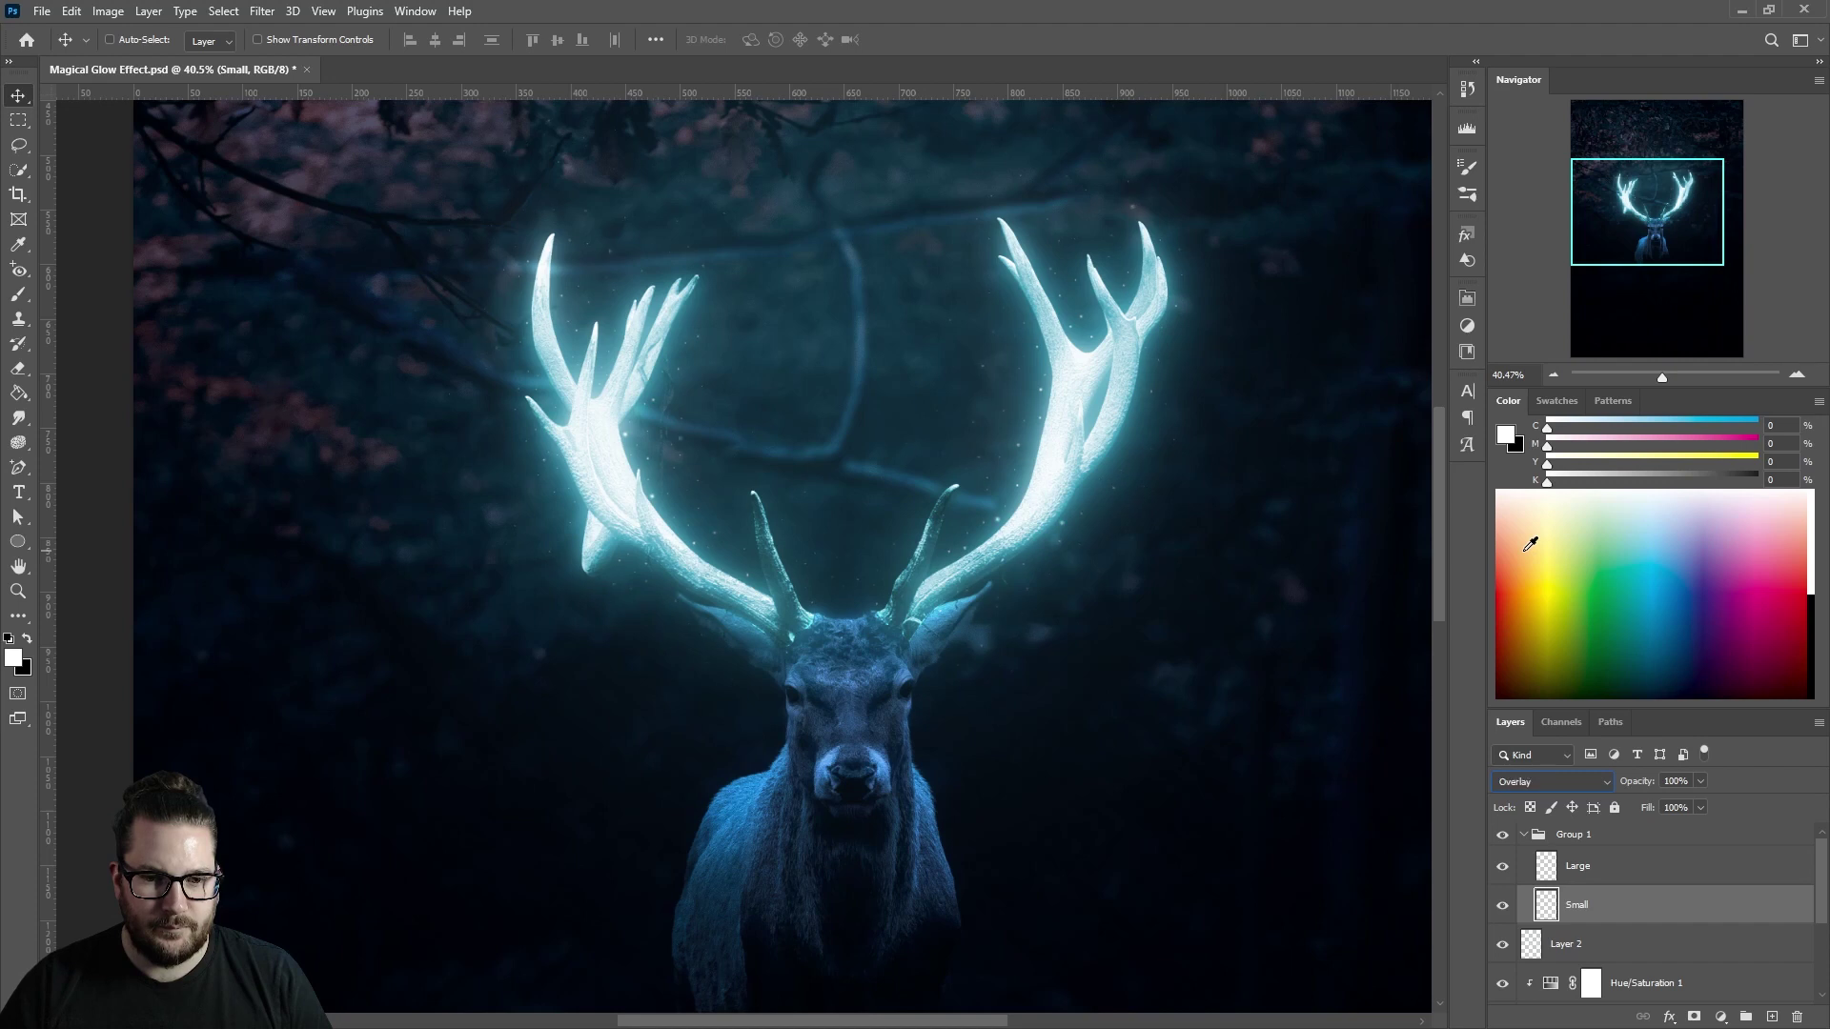
# Scatter larger soft white dots of varying size across the whole image on the Large layer
pyautogui.hotkey('ctrl', '0')
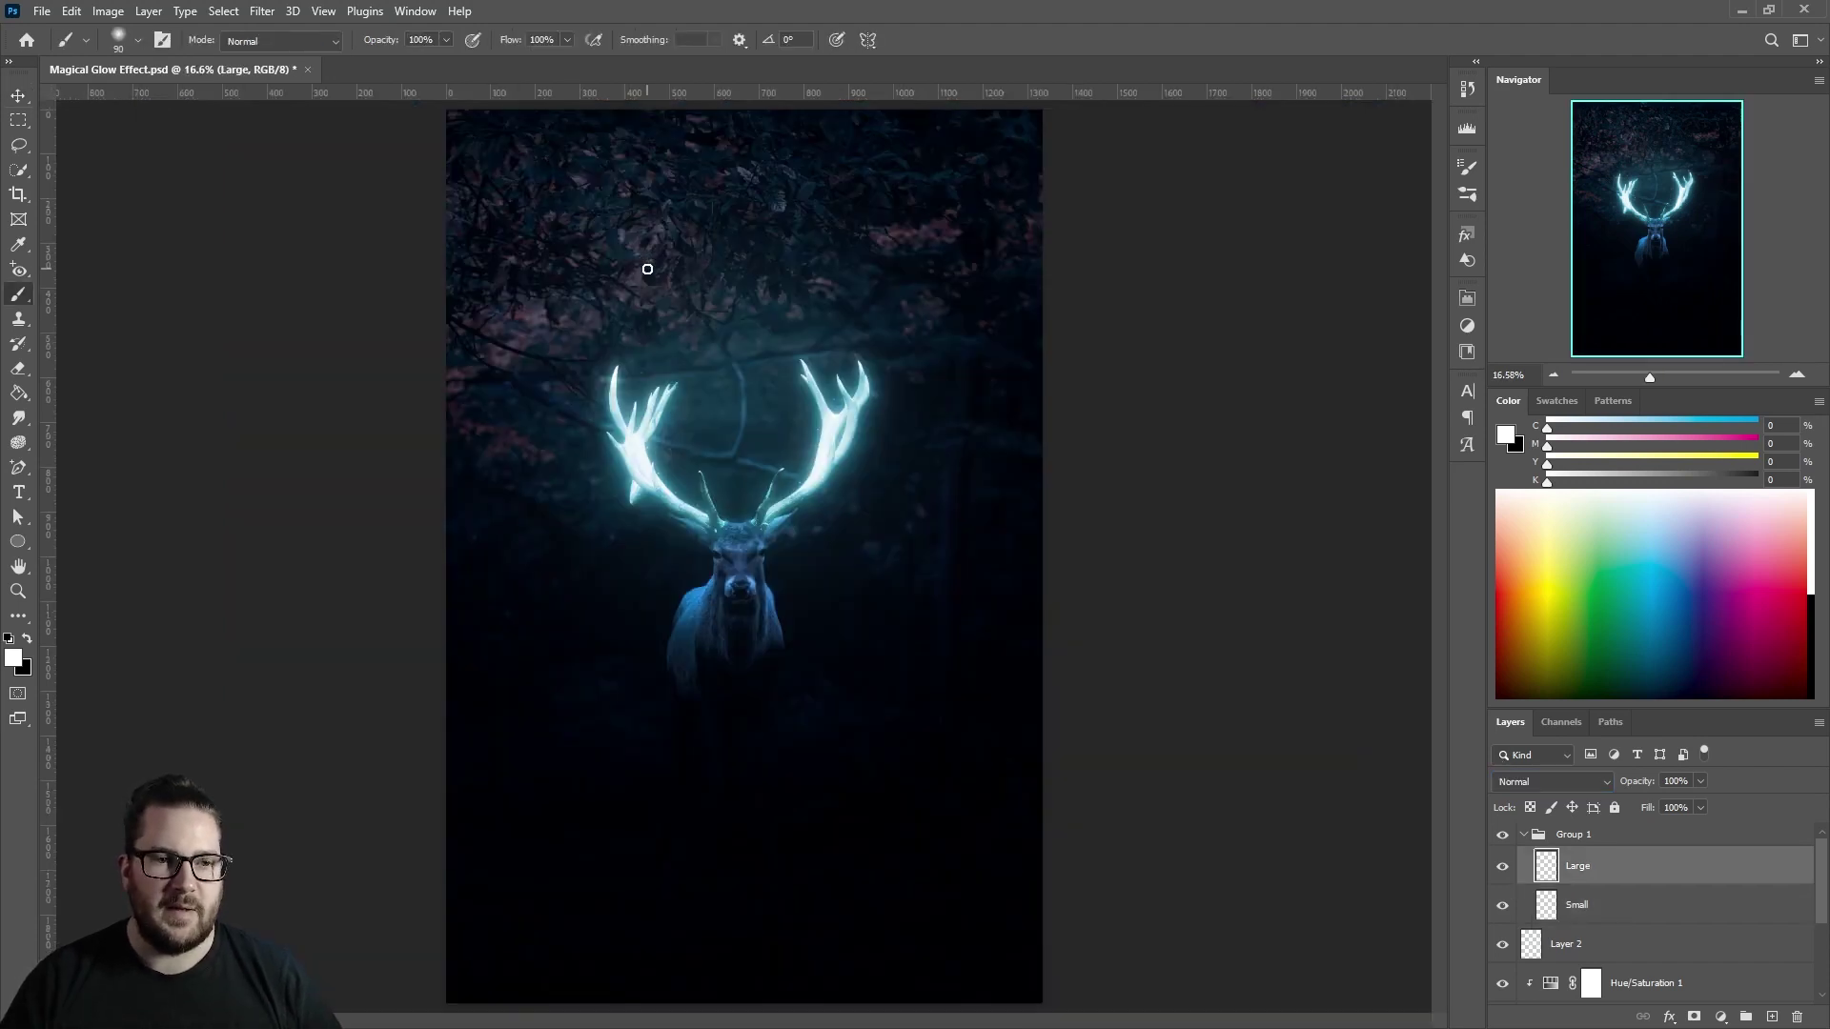
pyautogui.click(541, 180)
pyautogui.click(515, 336)
pyautogui.click(483, 907)
pyautogui.click(941, 650)
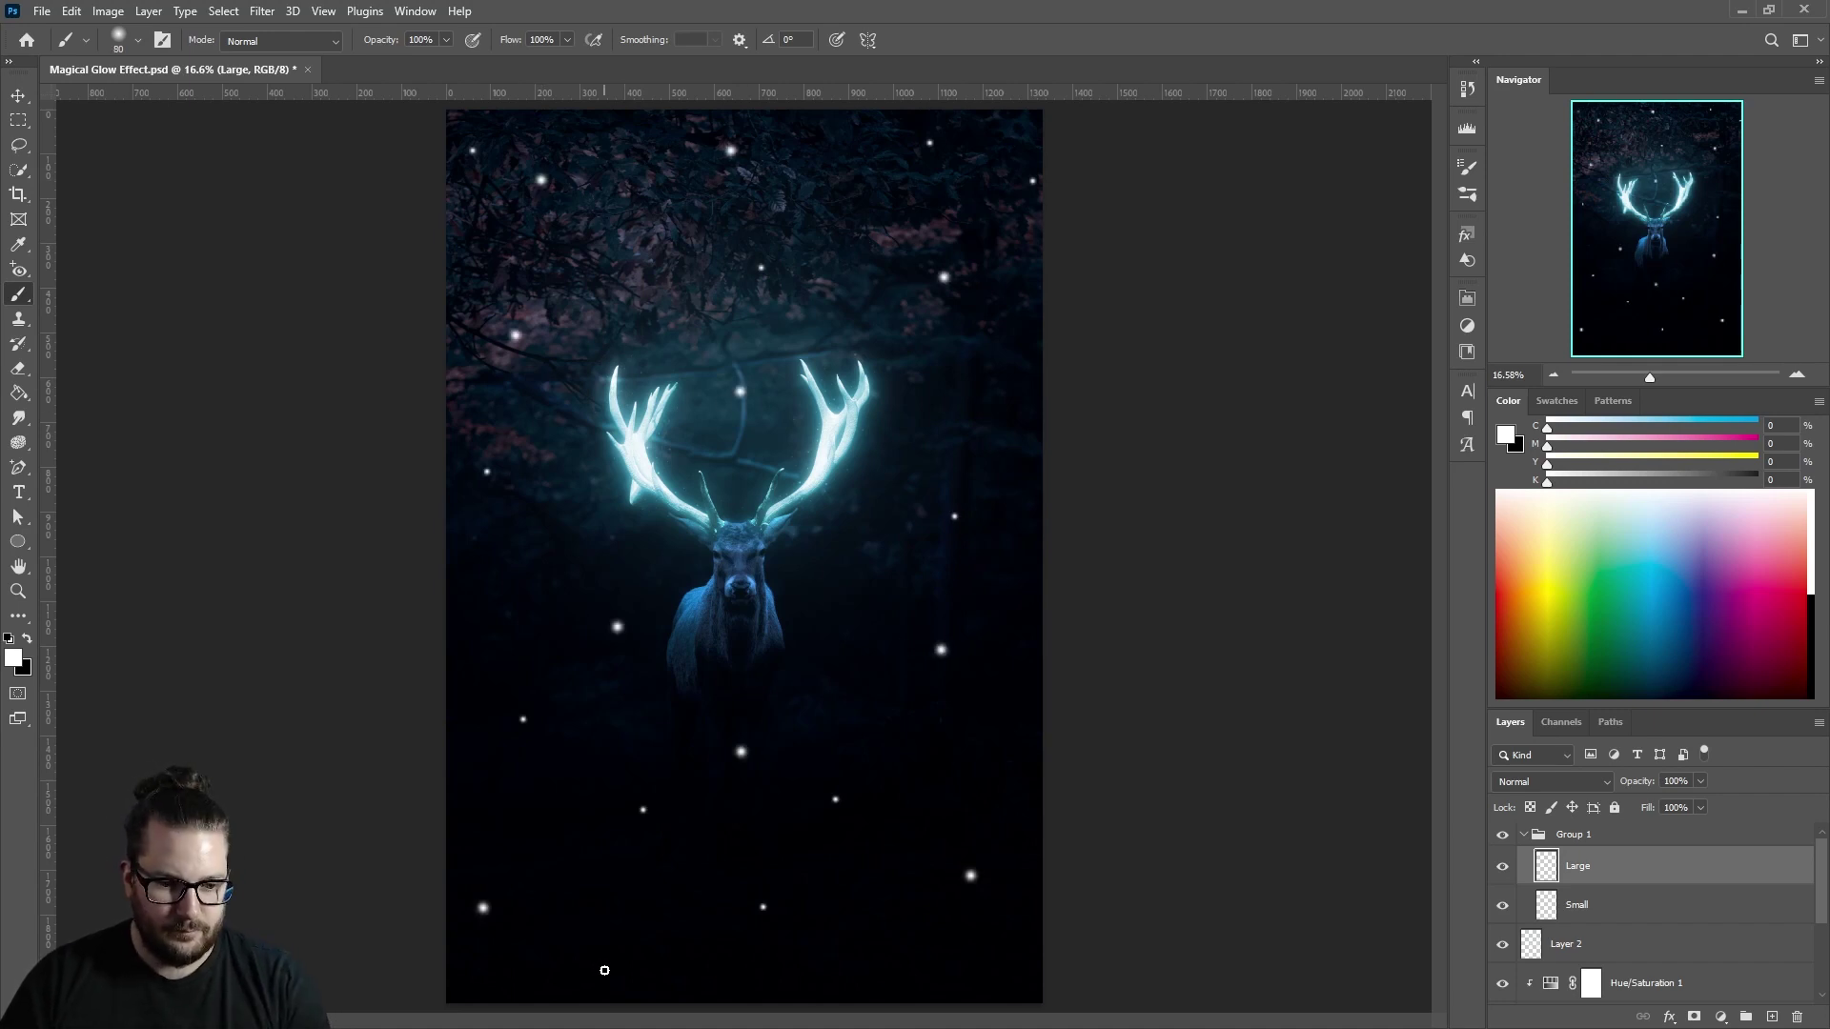
# Convert the Large layer to a smart object and apply a Gaussian Blur to its dots
pyautogui.rightClick(1625, 858)
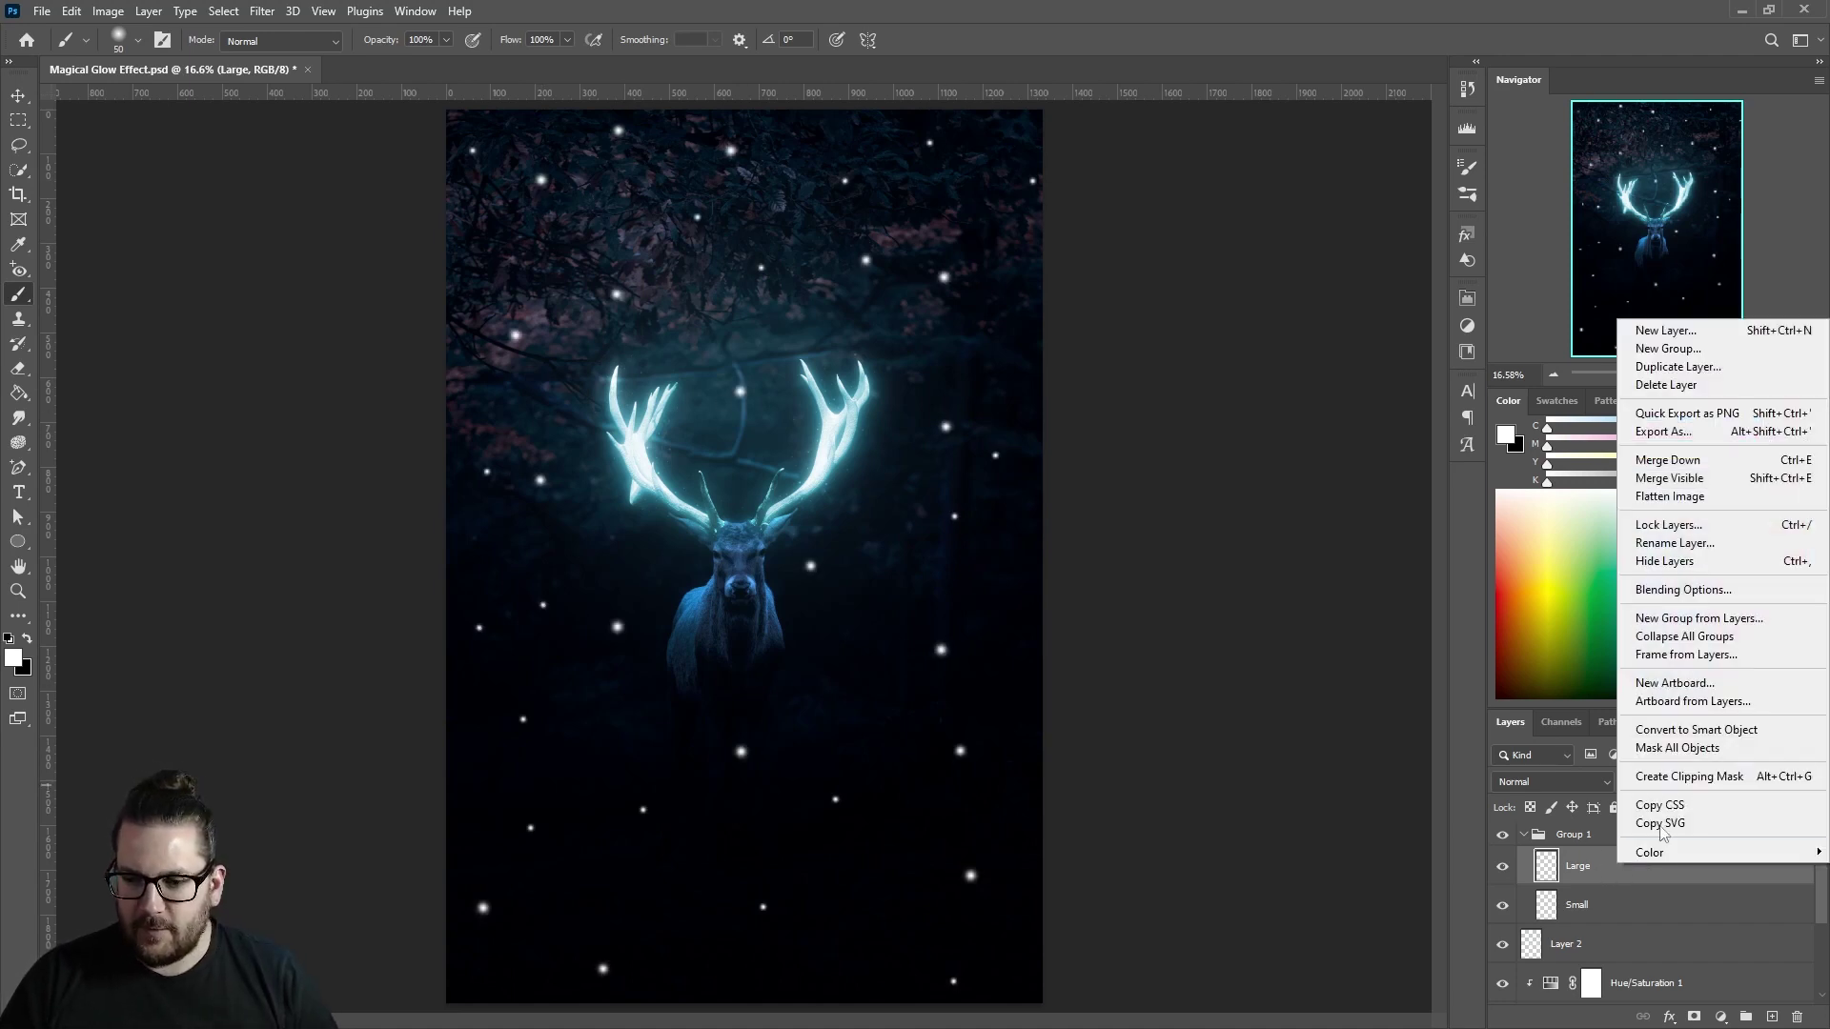
pyautogui.click(1687, 737)
pyautogui.click(262, 11)
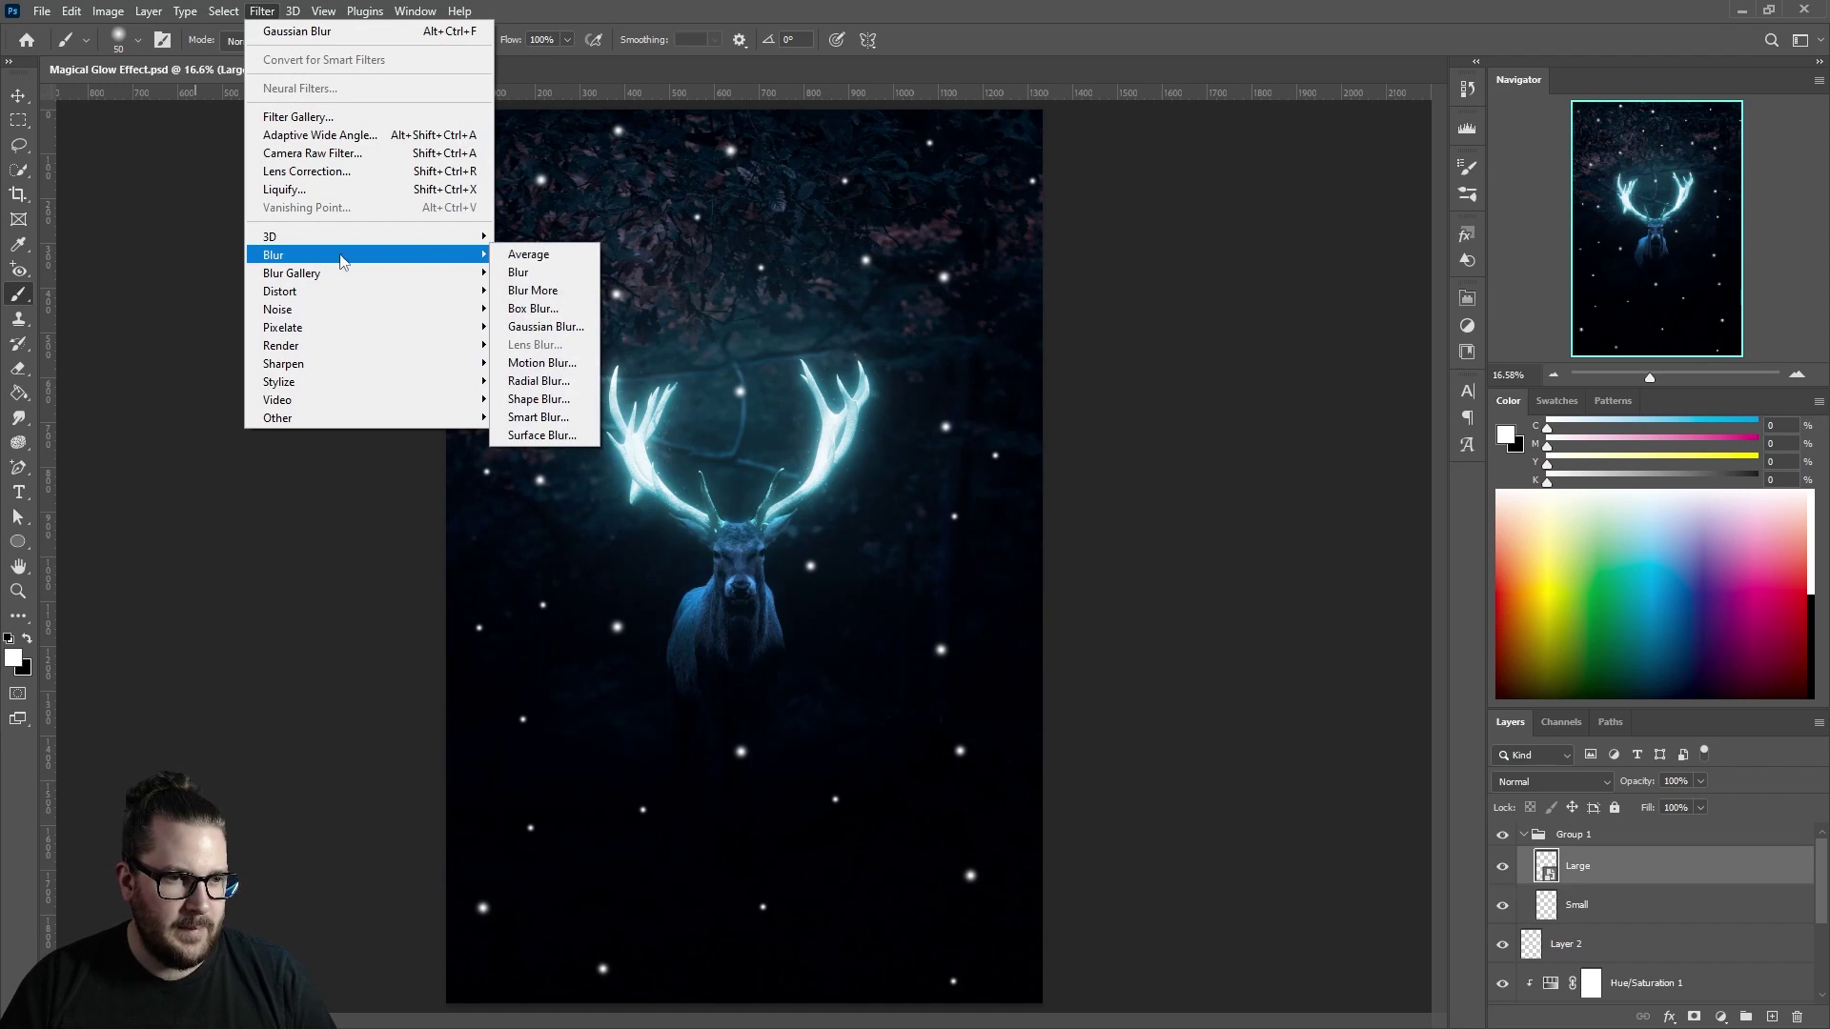
pyautogui.click(539, 327)
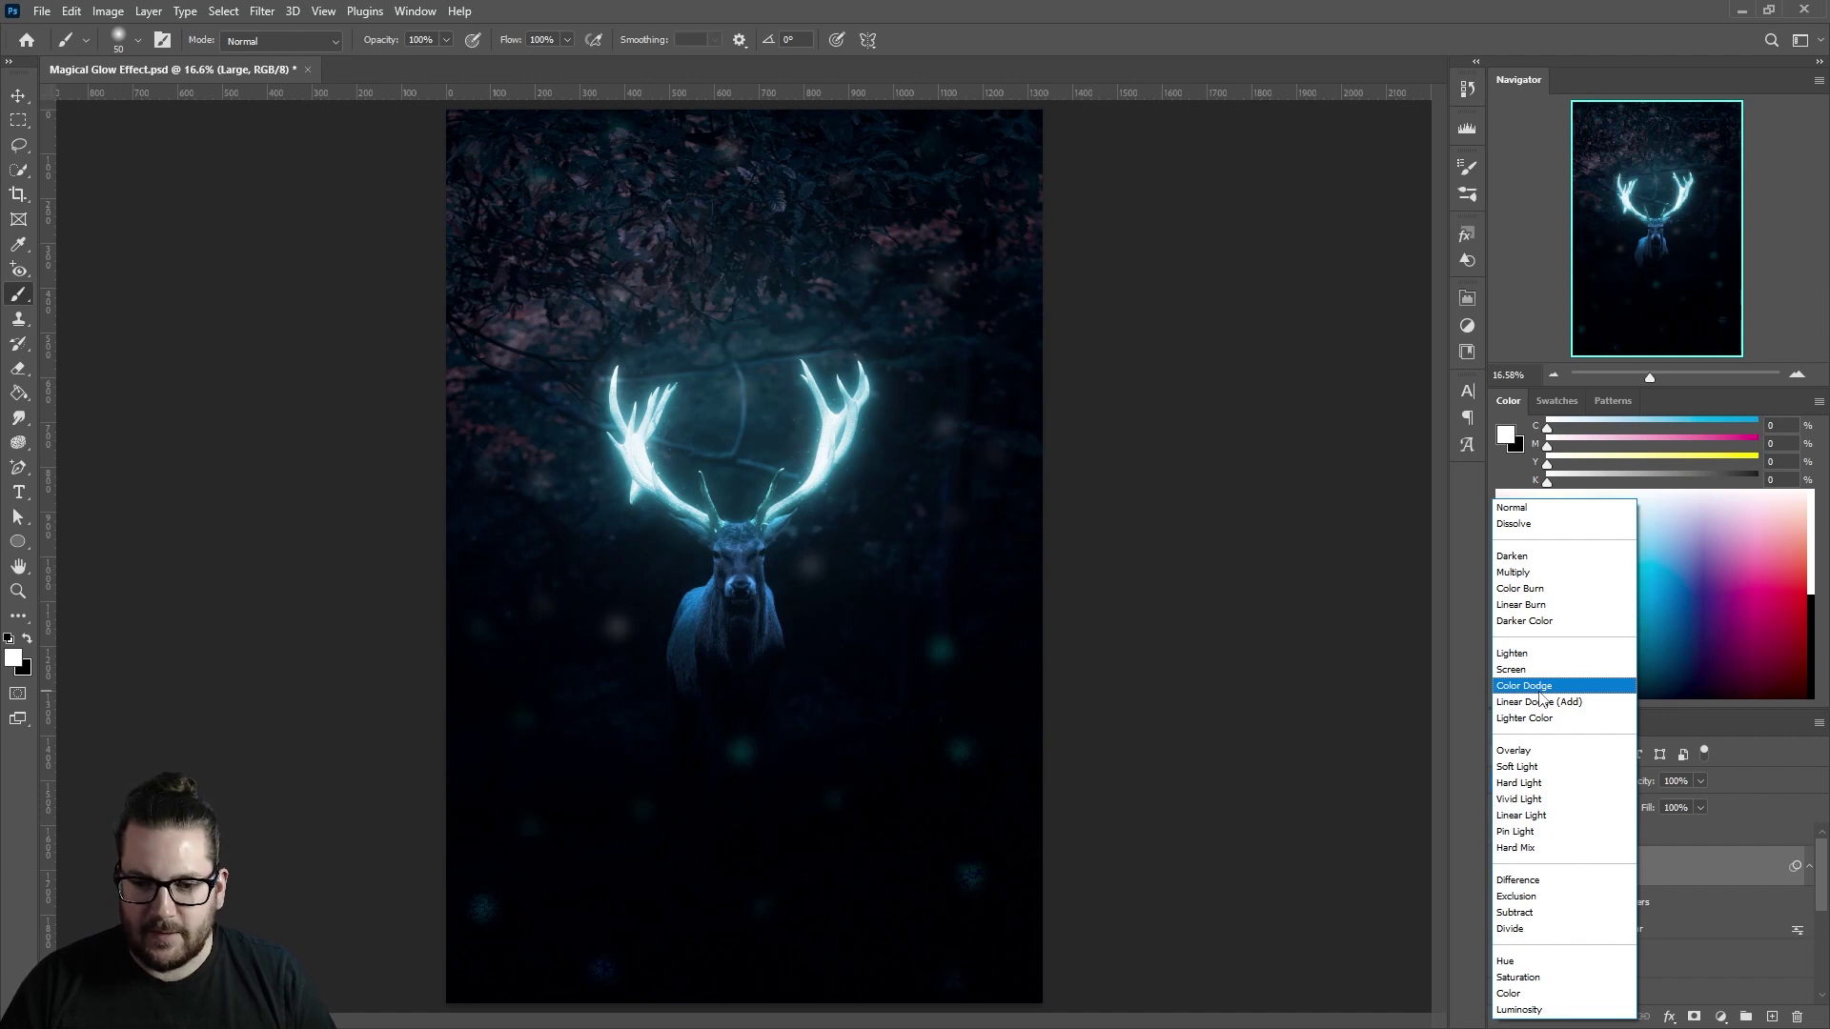
# Set the Large layer to Color Dodge blending and mask down its lower sparkles with a 1700 px brush at 10% flow
pyautogui.click(1557, 687)
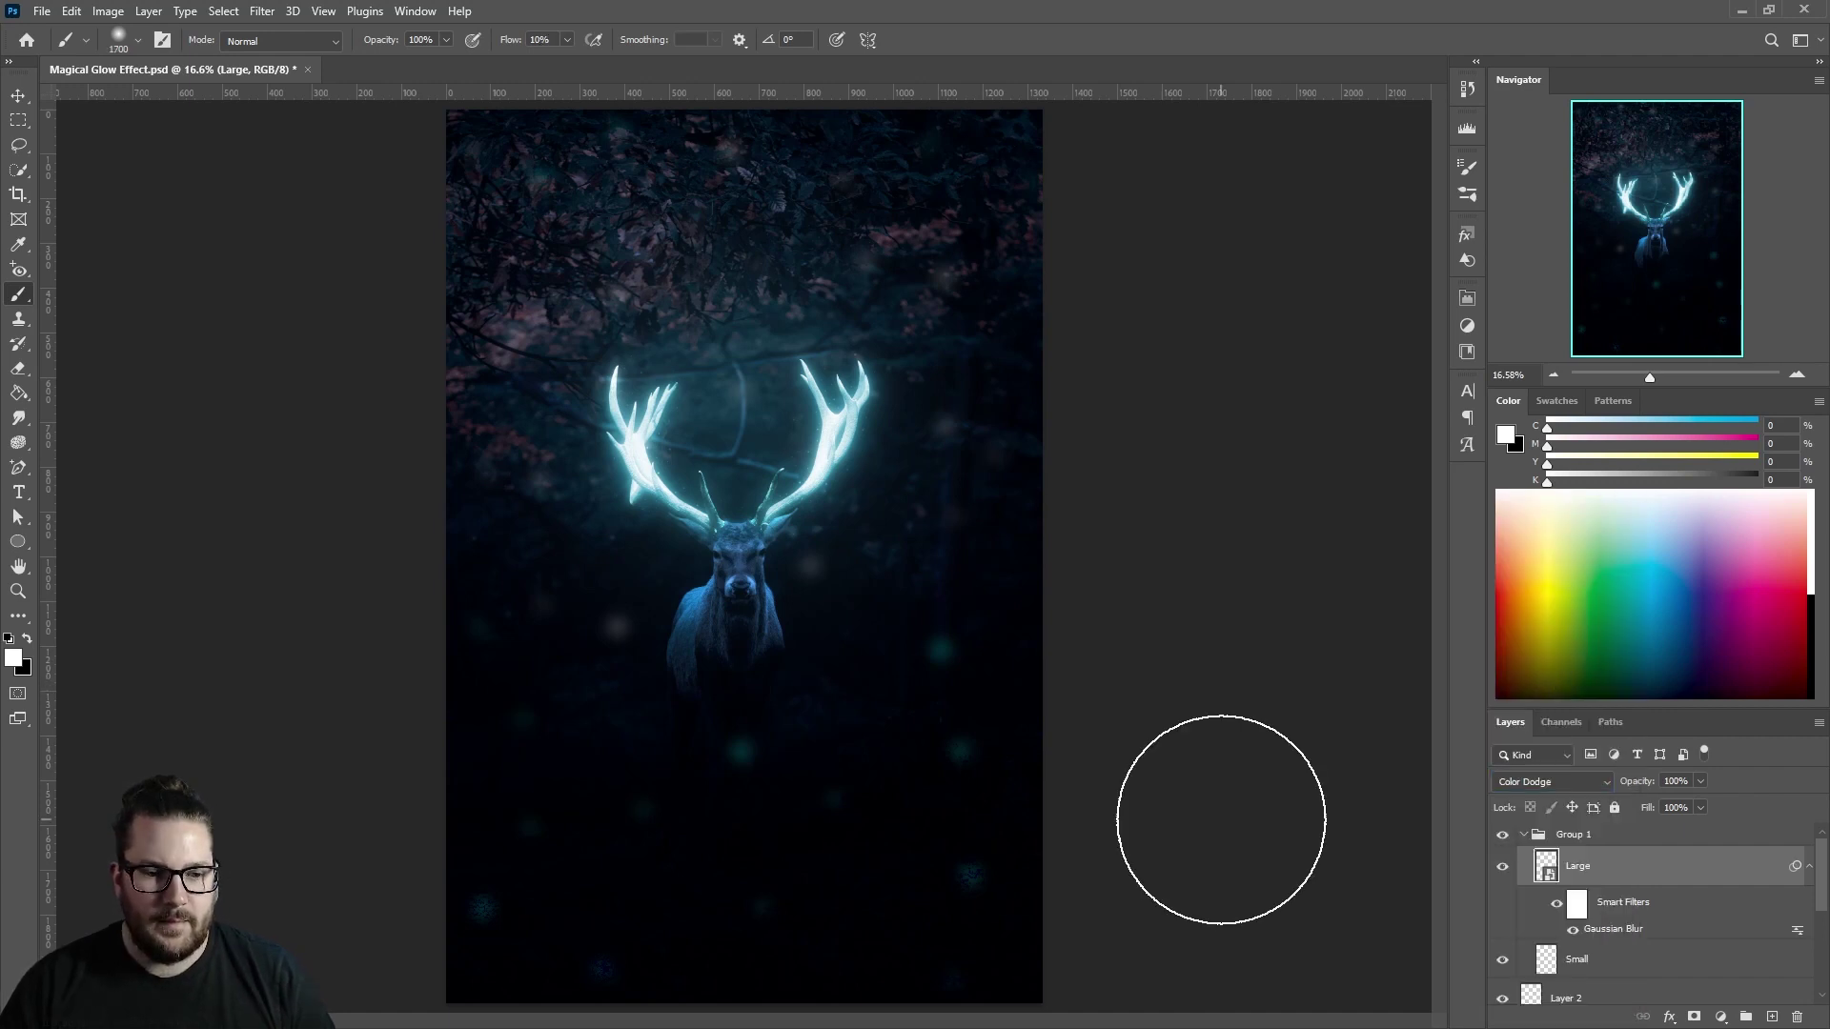
pyautogui.click(1694, 1020)
pyautogui.moveTo(963, 946)
pyautogui.mouseDown()
pyautogui.moveTo(740, 953)
pyautogui.moveTo(849, 754)
pyautogui.mouseUp()
# Rename the group containing the Small and Large layers to Sparkles and collapse it
pyautogui.doubleClick(1574, 834)
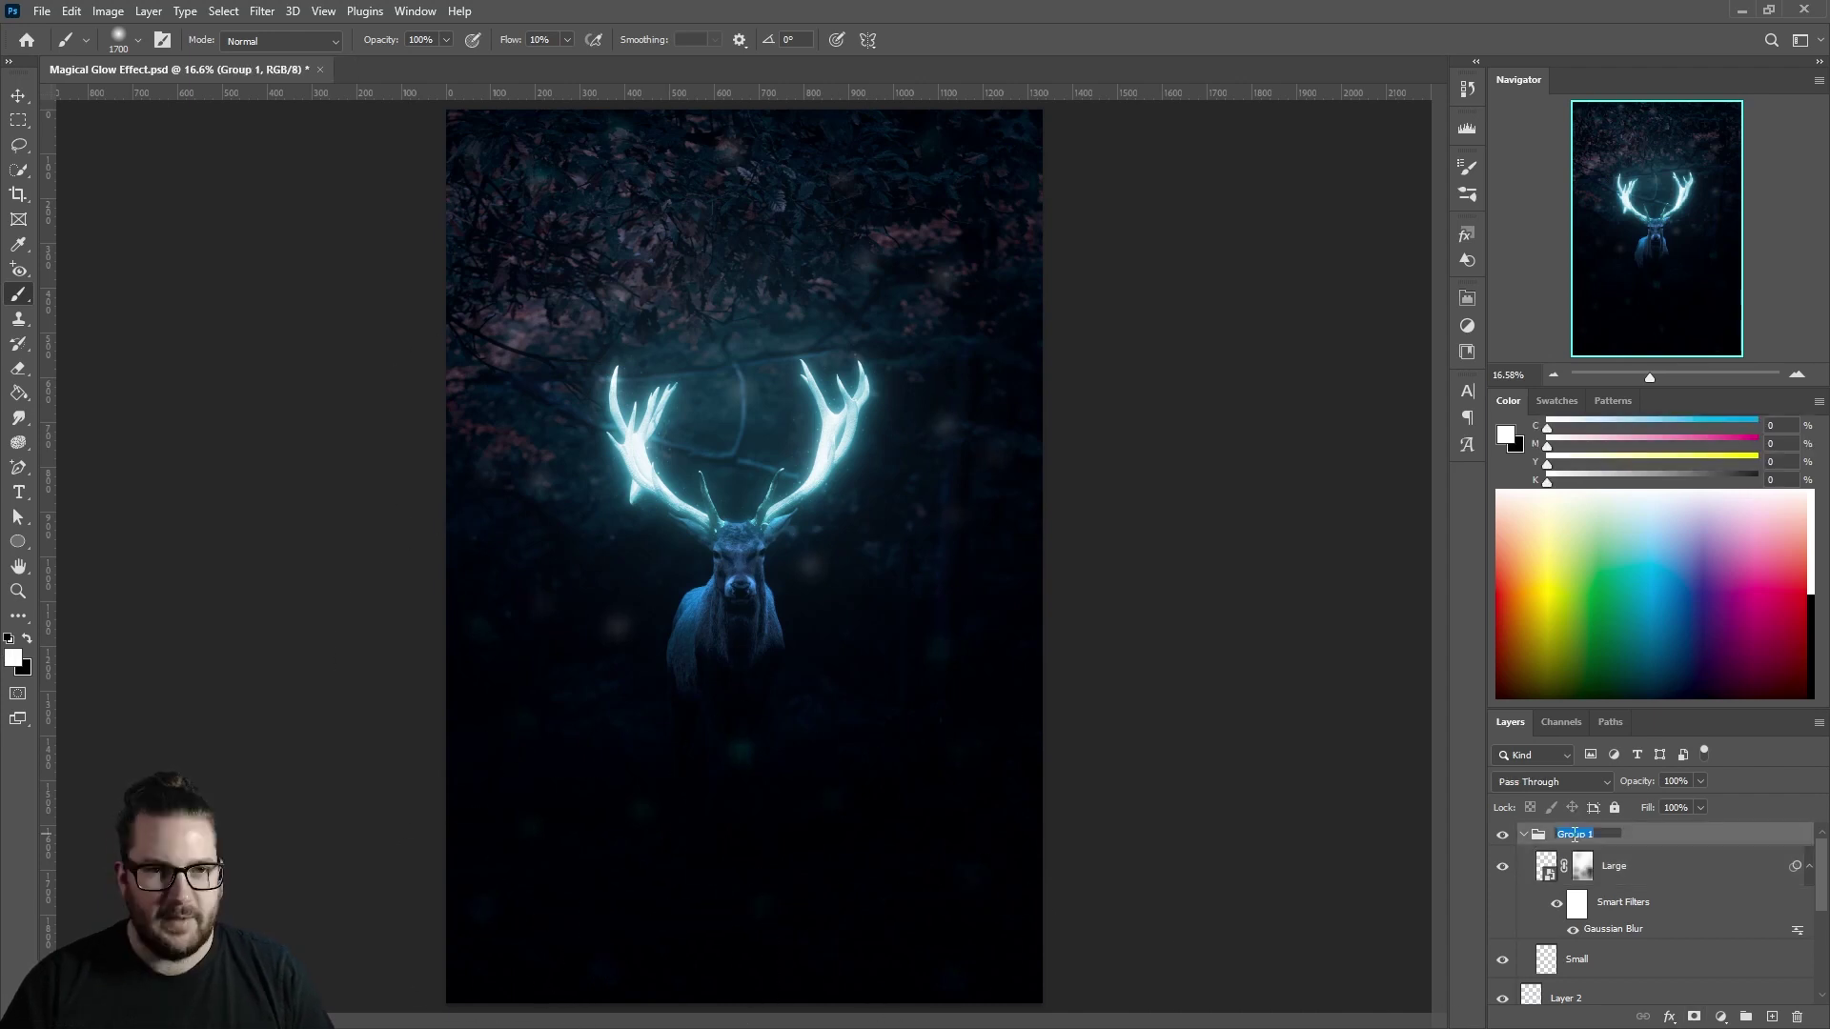
pyautogui.write('Sparkles')
pyautogui.press('Return')
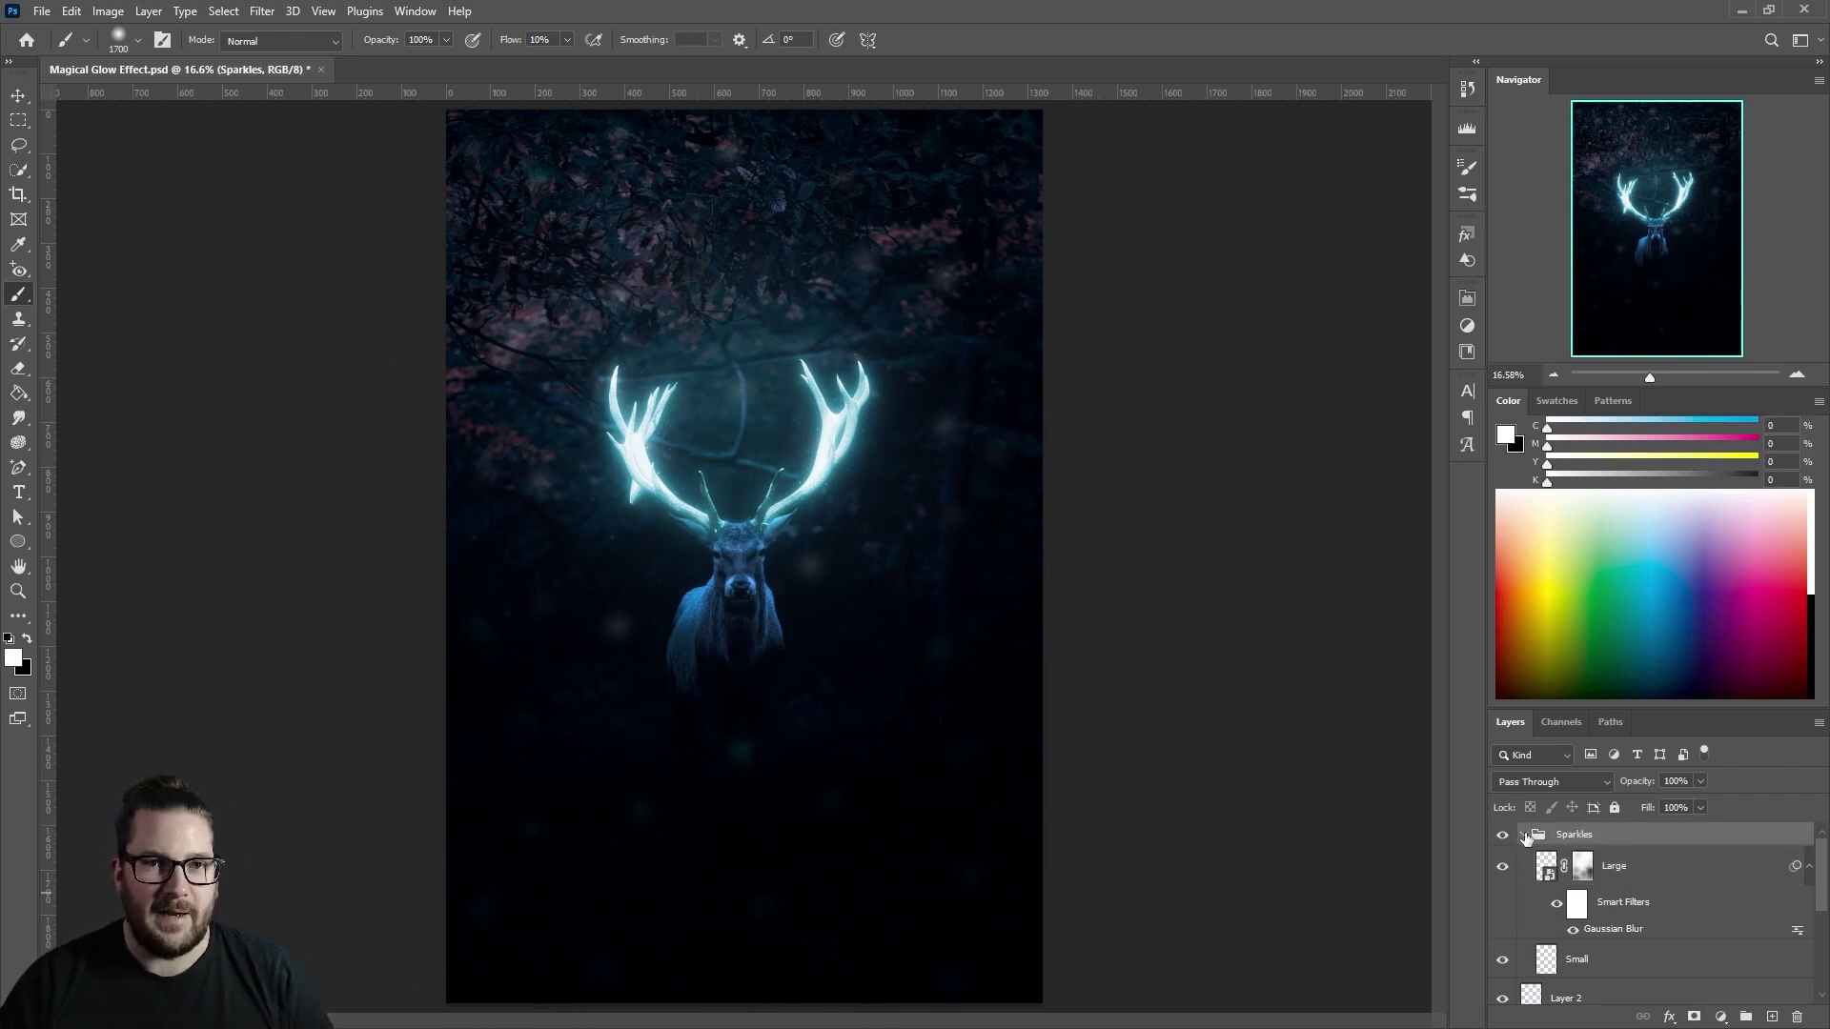
pyautogui.click(1524, 835)
# Add a new layer above the Sparkles group and fill it with black
pyautogui.click(1772, 1017)
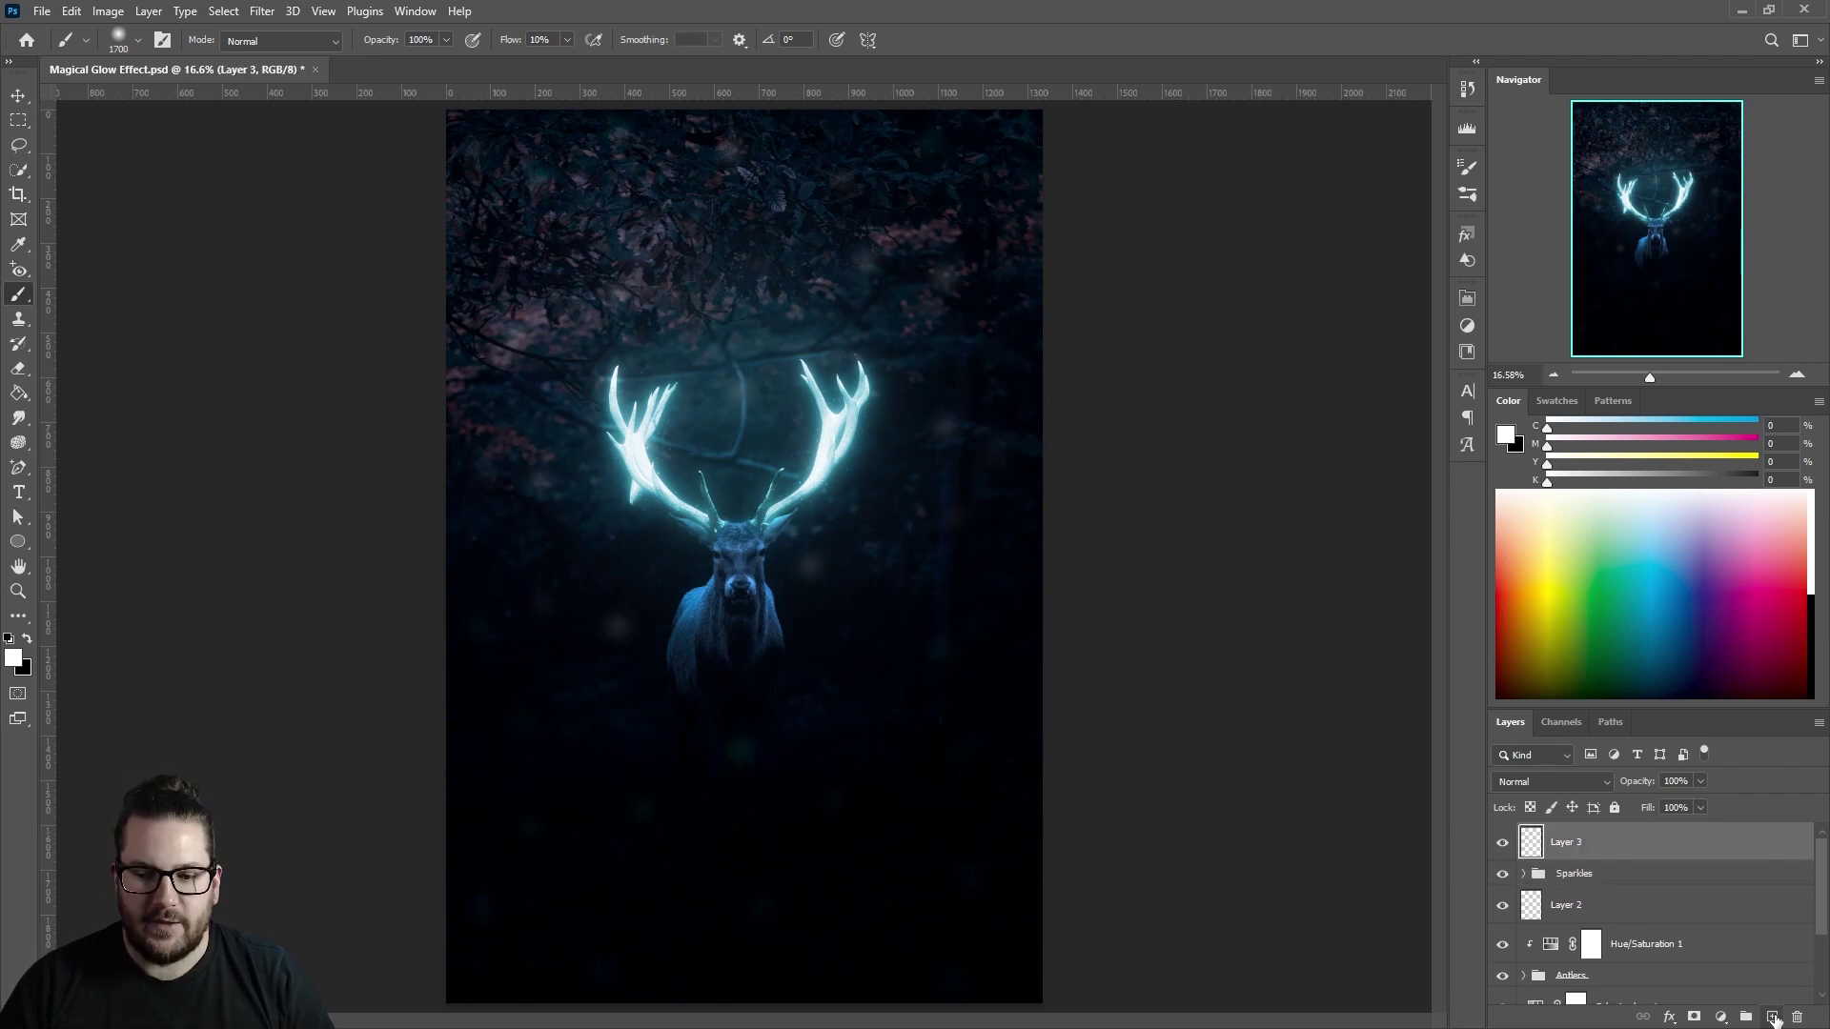
pyautogui.press('g')
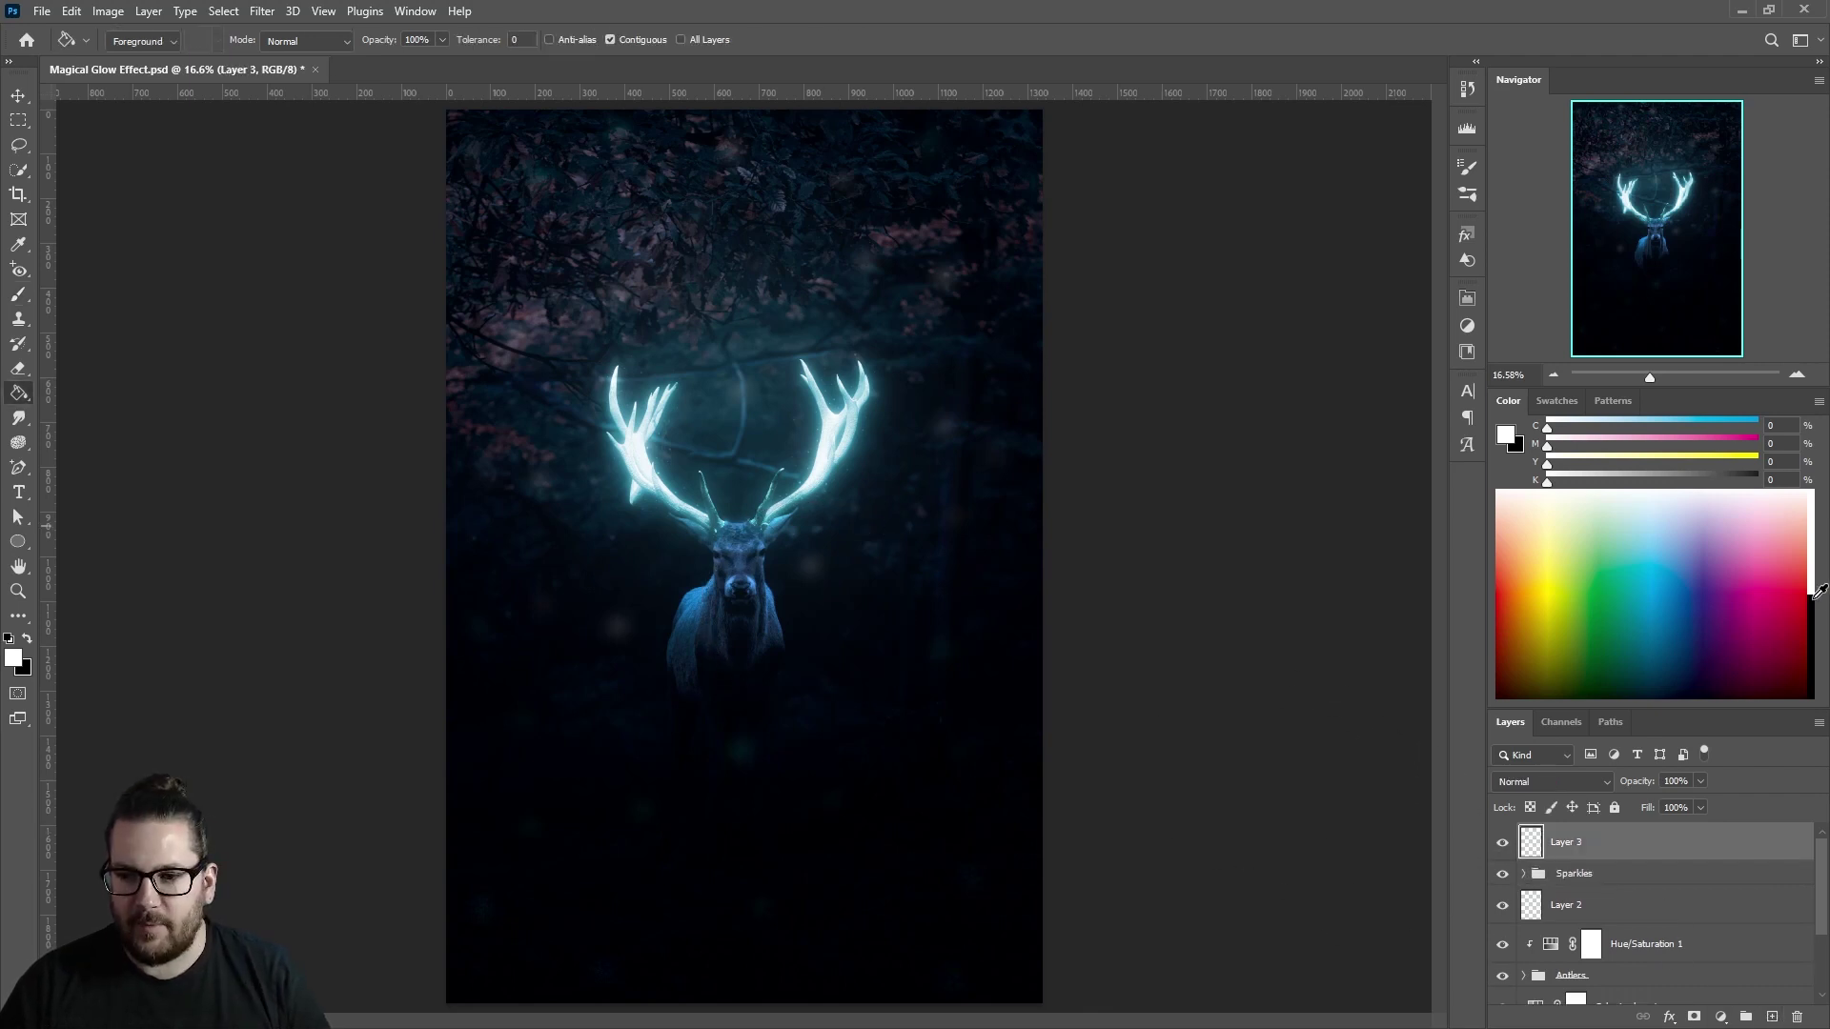
pyautogui.click(1813, 606)
pyautogui.click(732, 511)
# Apply Add Noise to the black layer with a 25% amount, Gaussian distribution and Monochromatic enabled
pyautogui.click(261, 11)
pyautogui.moveTo(448, 310)
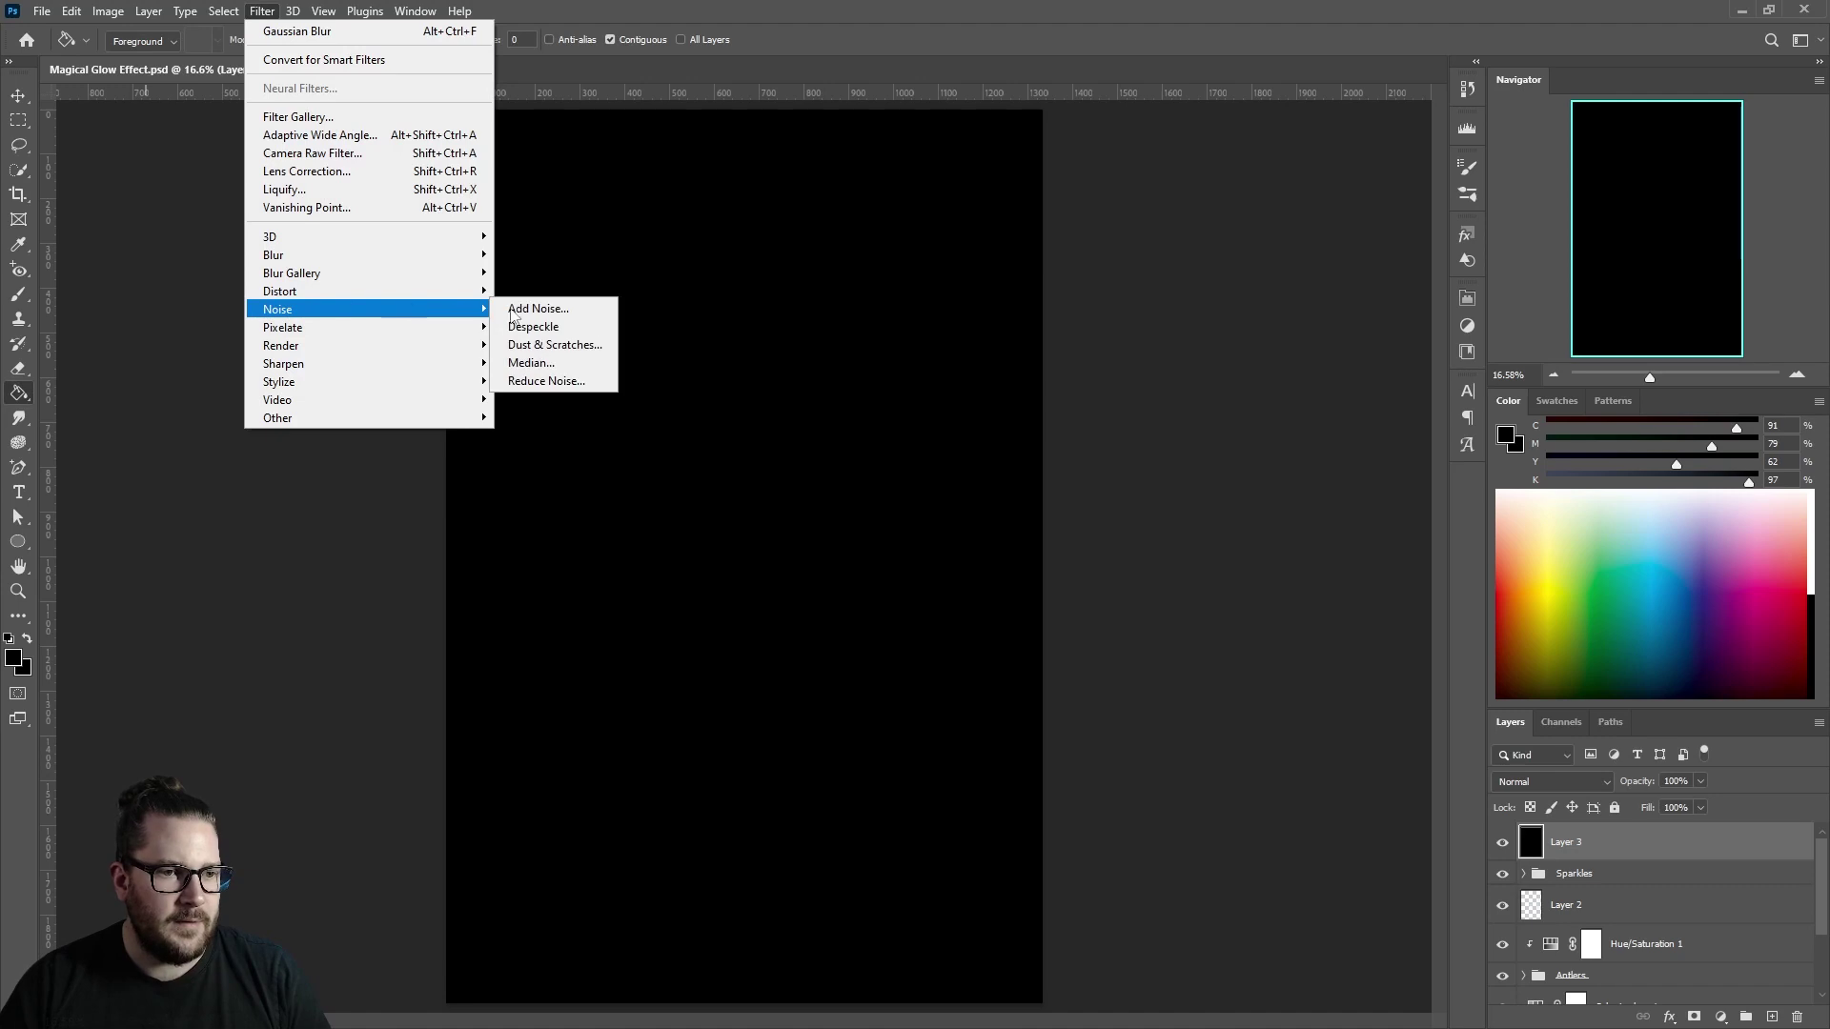
pyautogui.click(587, 313)
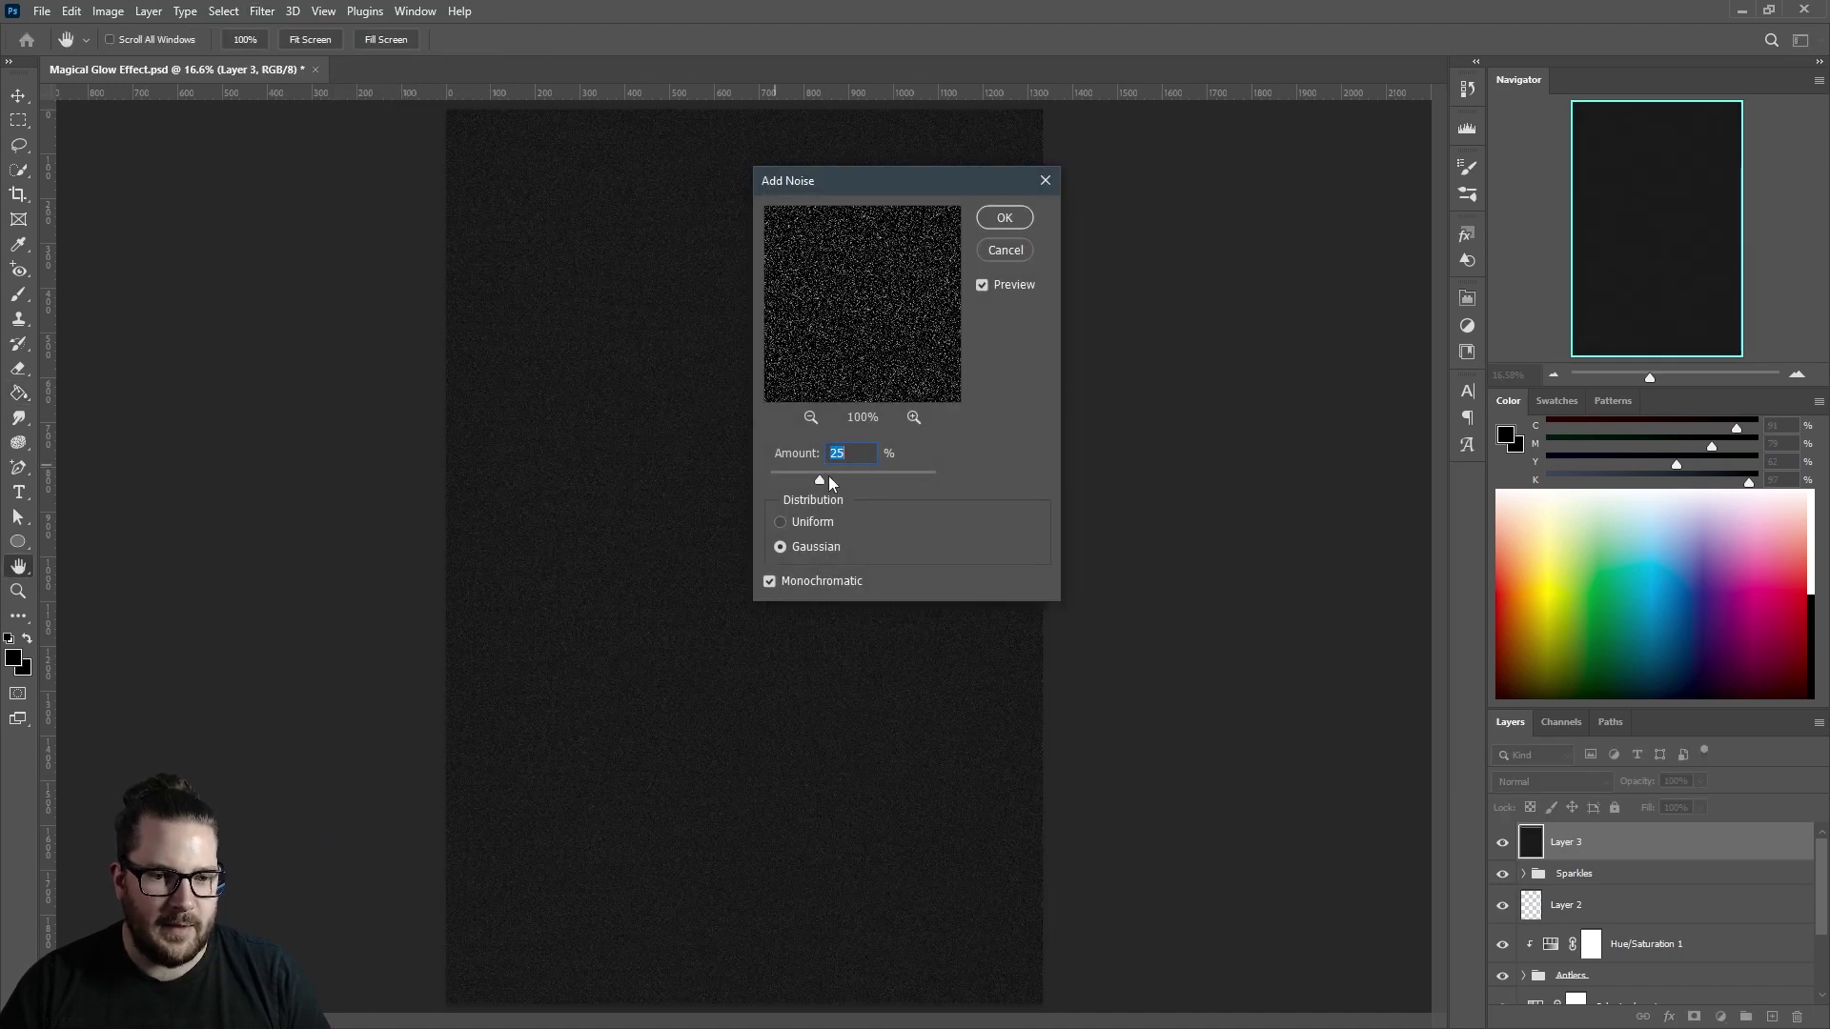
pyautogui.moveTo(829, 477); pyautogui.dragTo(847, 480)
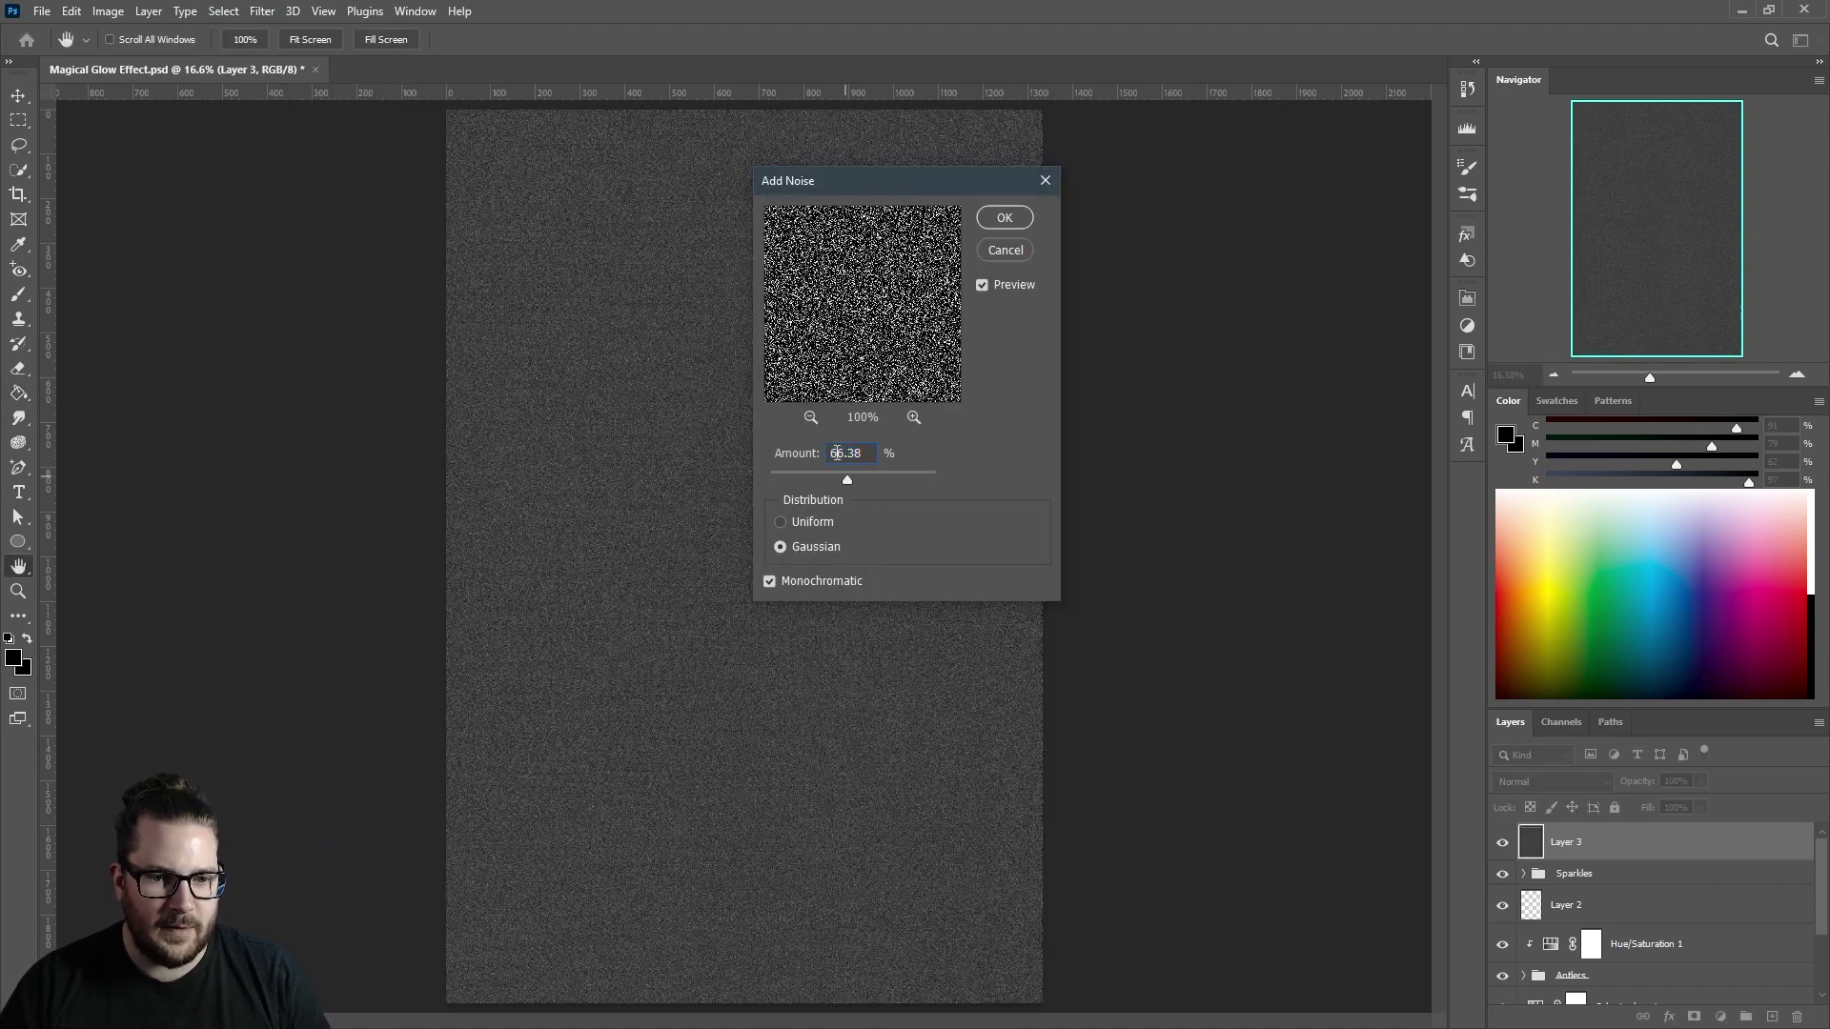
pyautogui.doubleClick(836, 454)
pyautogui.write('25')
pyautogui.press('Tab')
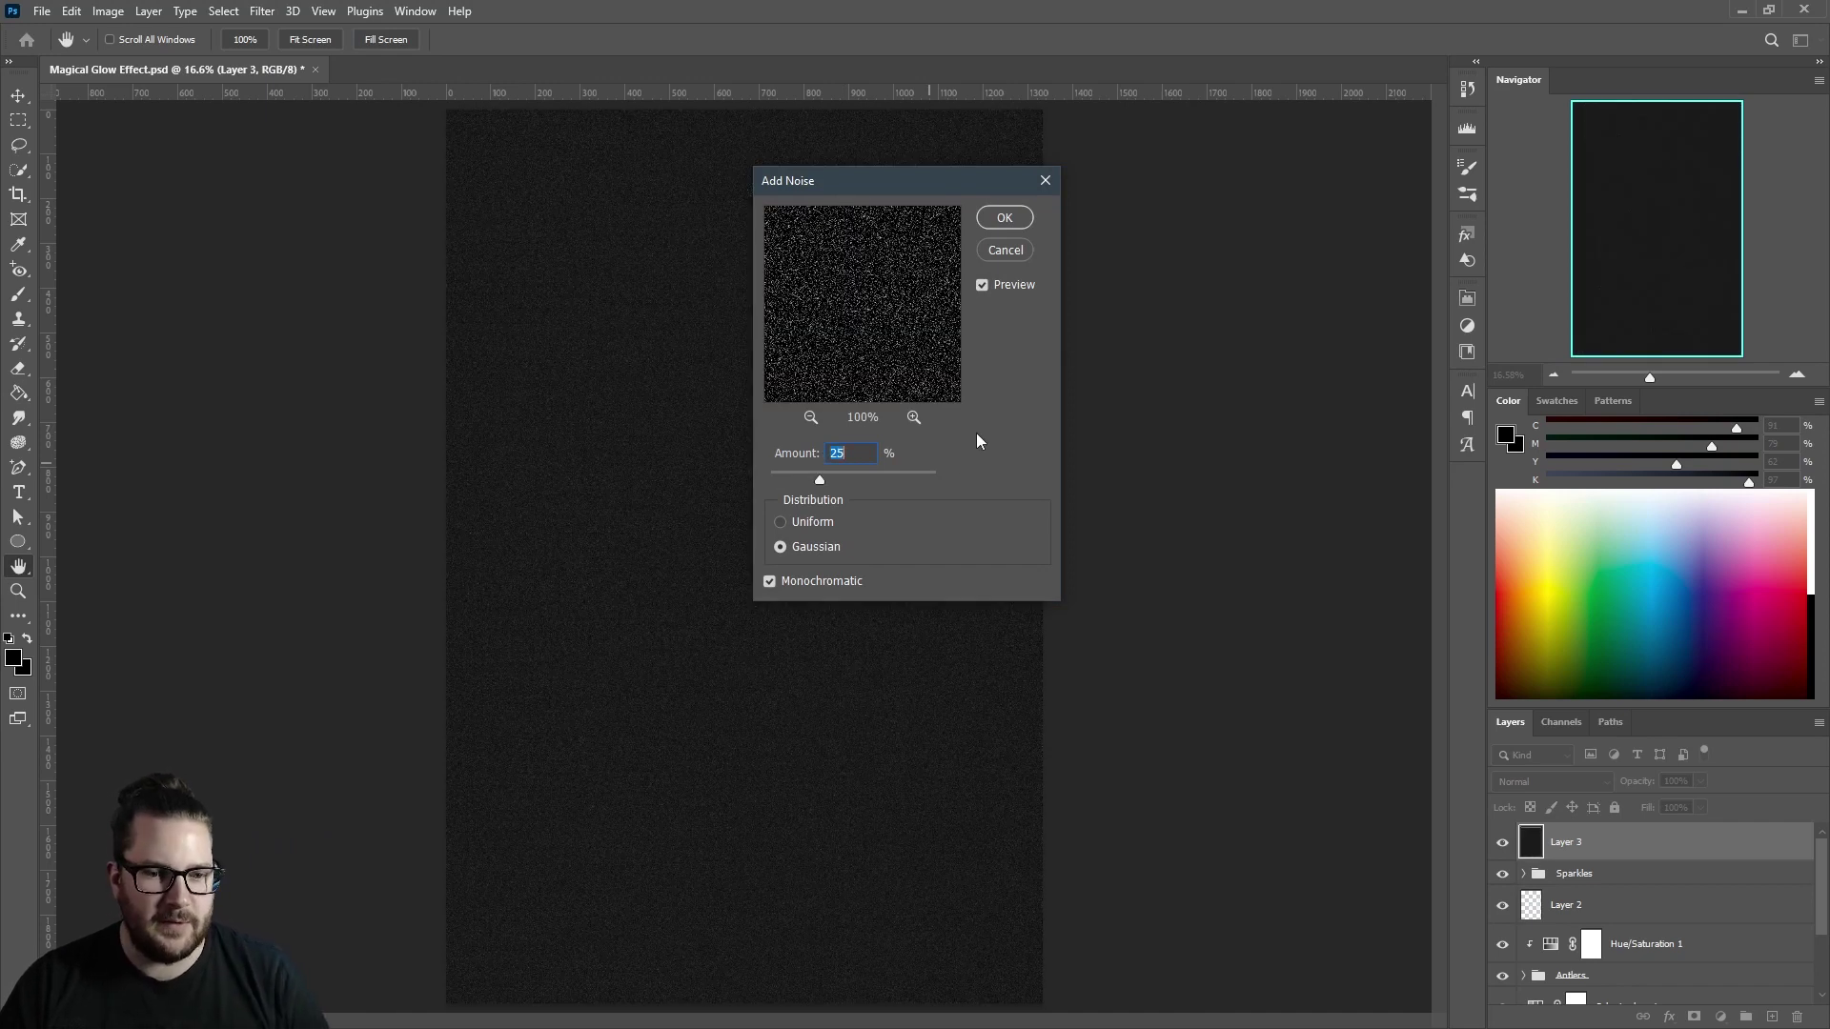
pyautogui.click(1003, 220)
# Set the black noise layer to Linear Dodge (Add) blending and lower its opacity to 50%
pyautogui.click(1547, 776)
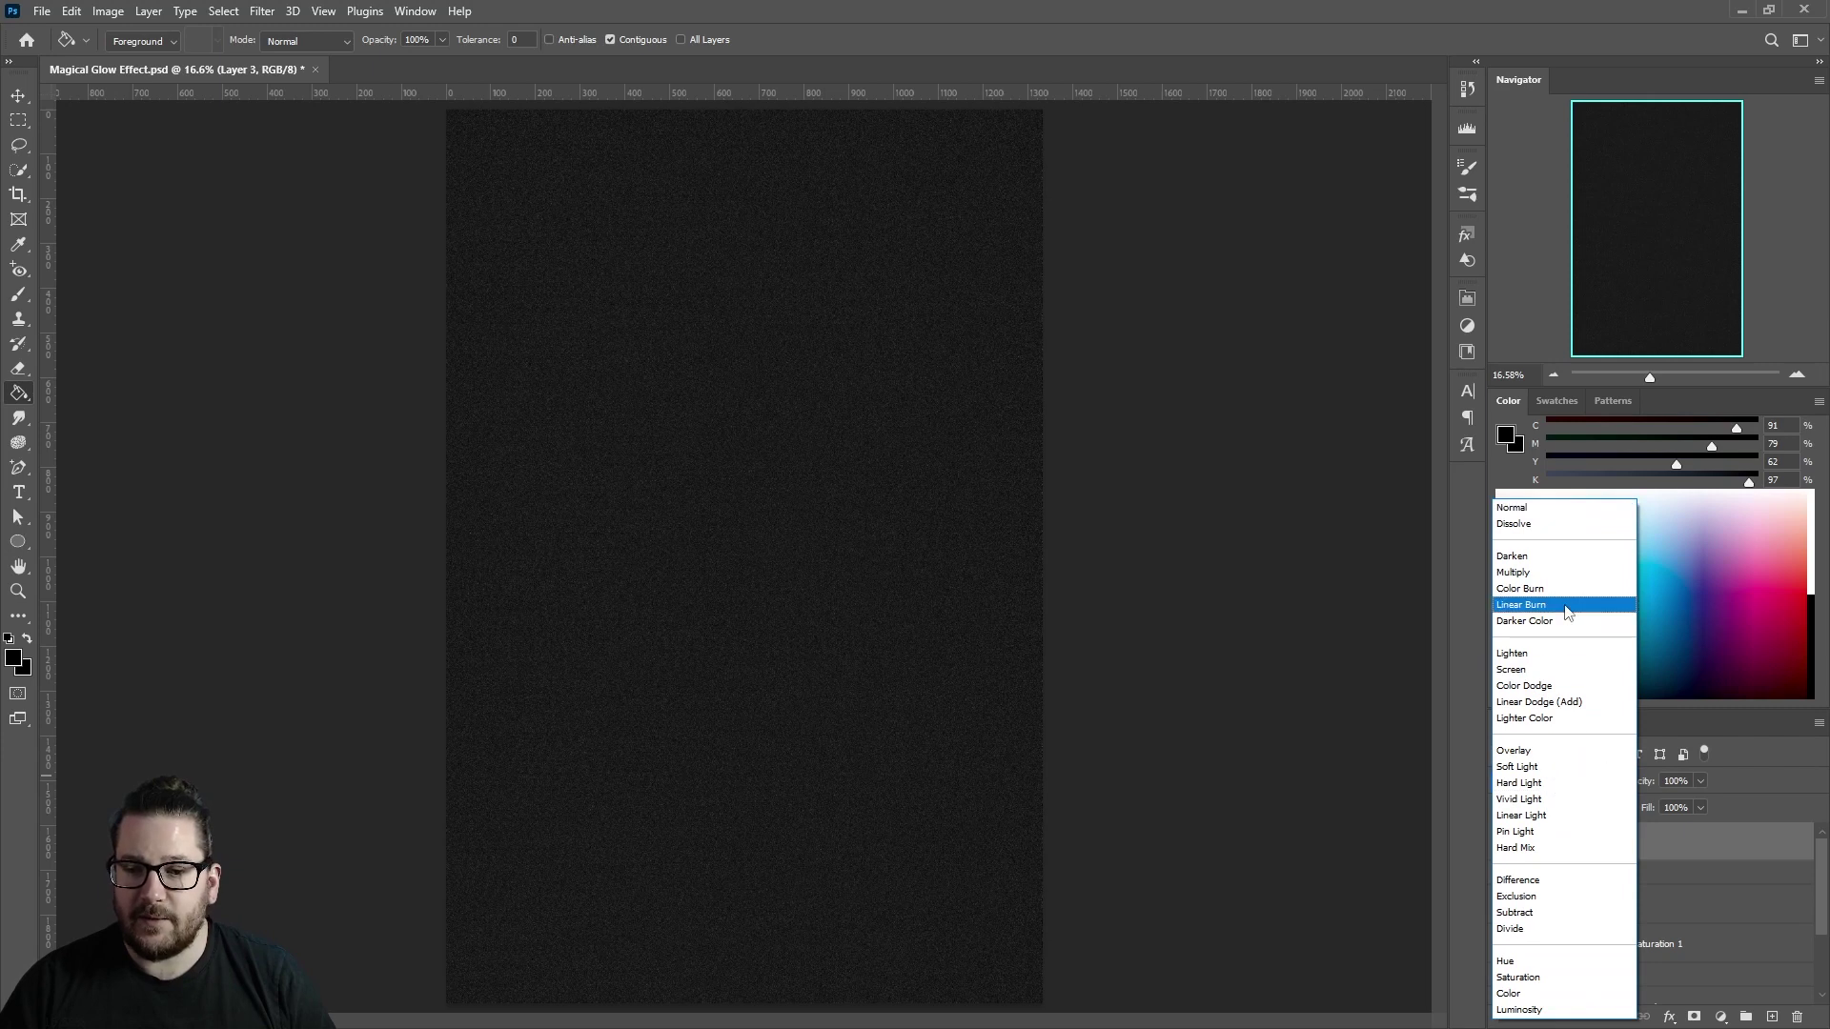
pyautogui.click(1542, 517)
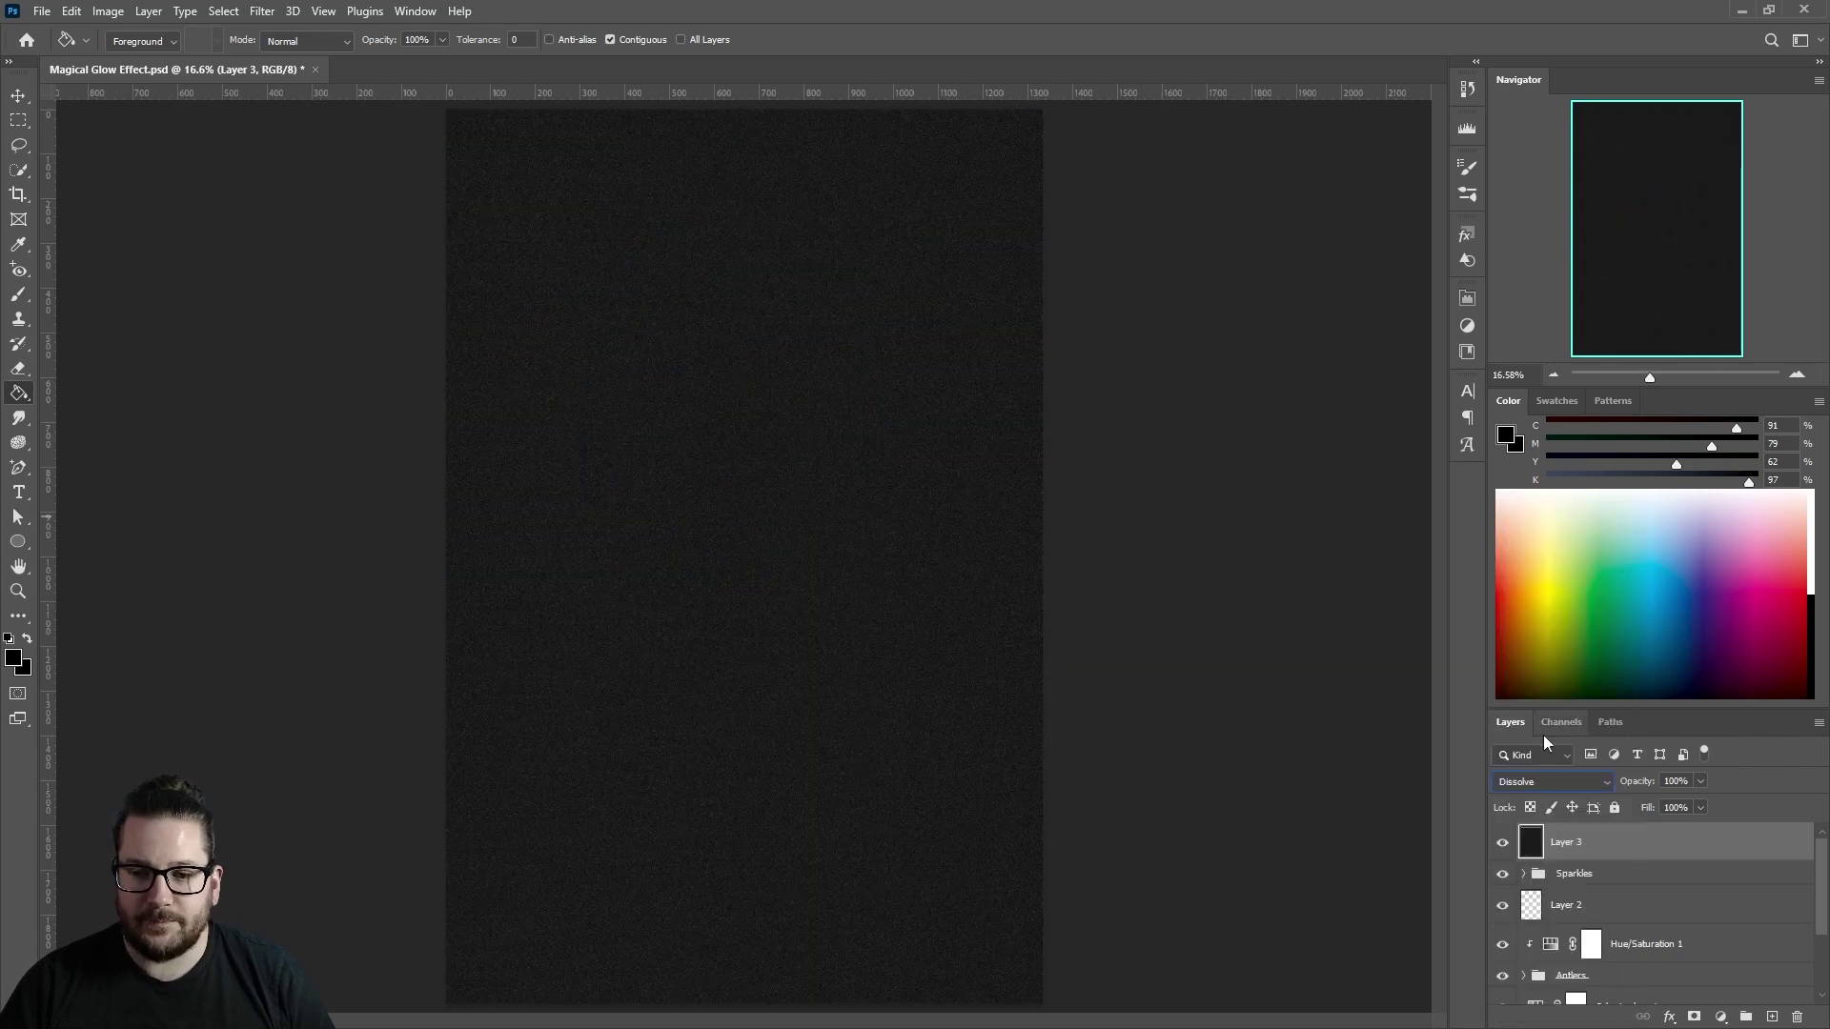
pyautogui.scroll(-8, 1537, 776)
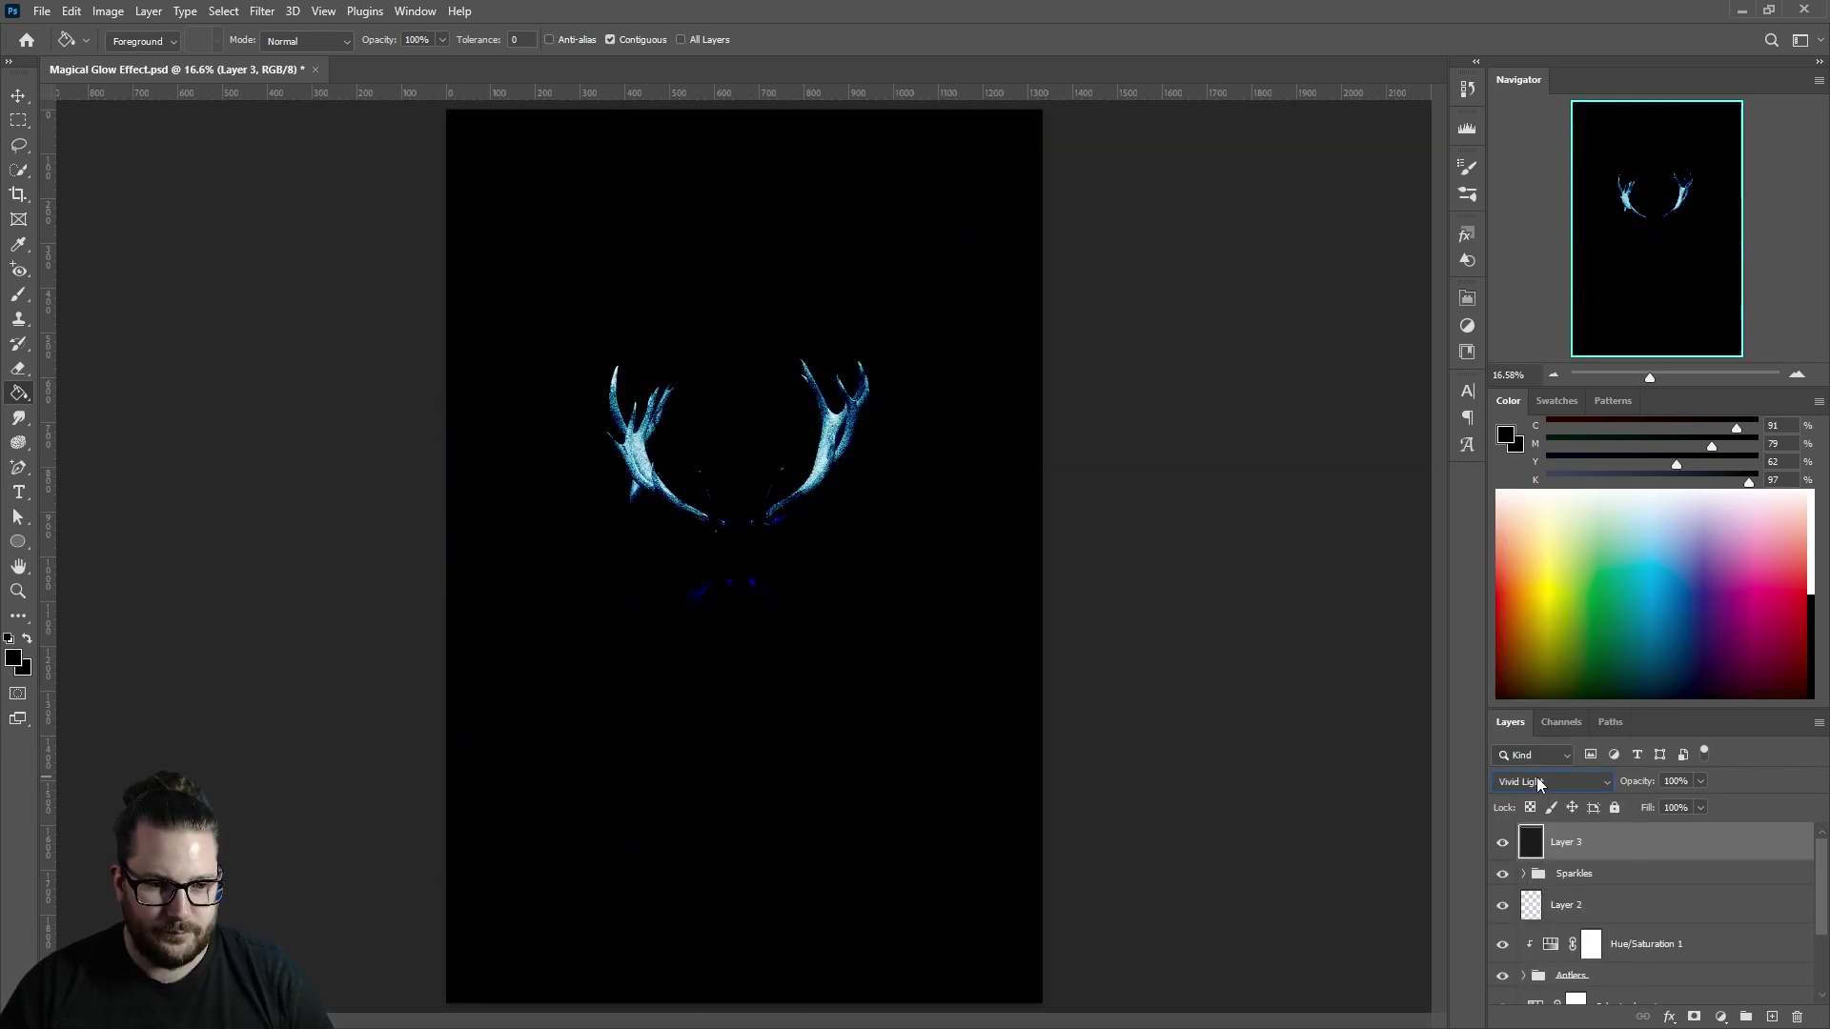
pyautogui.scroll(-1, 1548, 781)
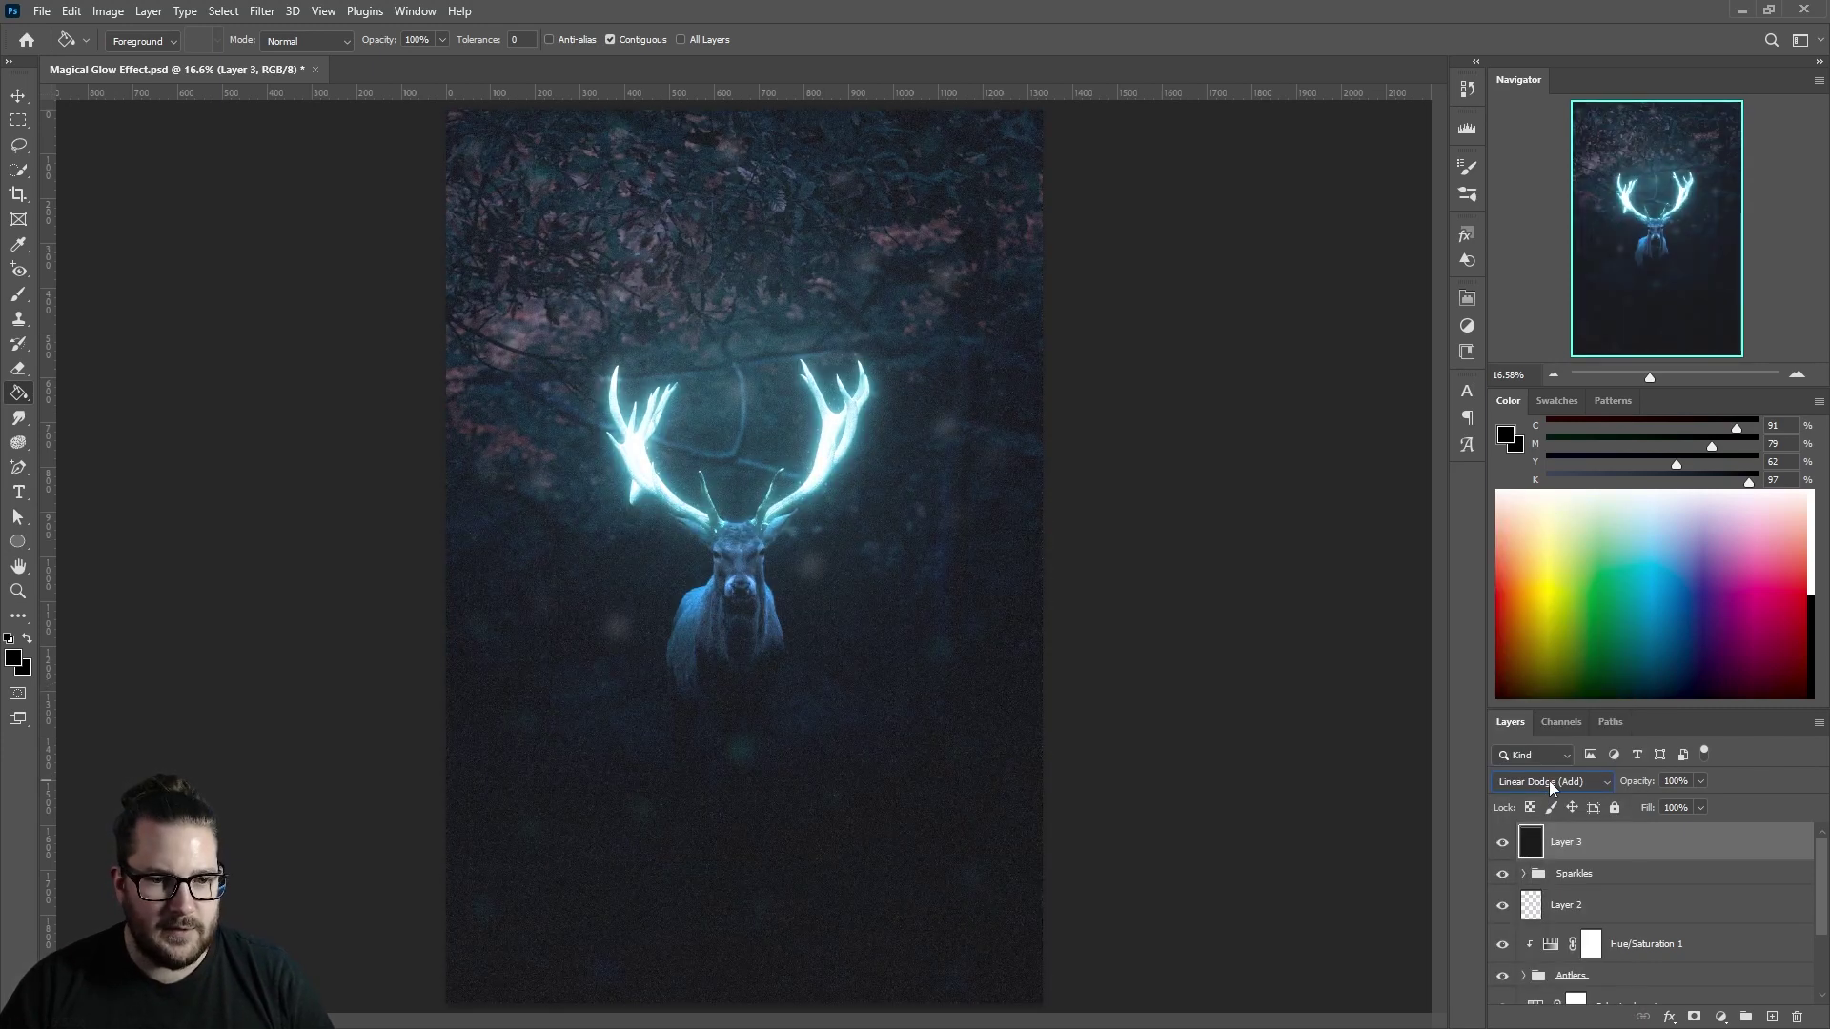
pyautogui.click(1699, 783)
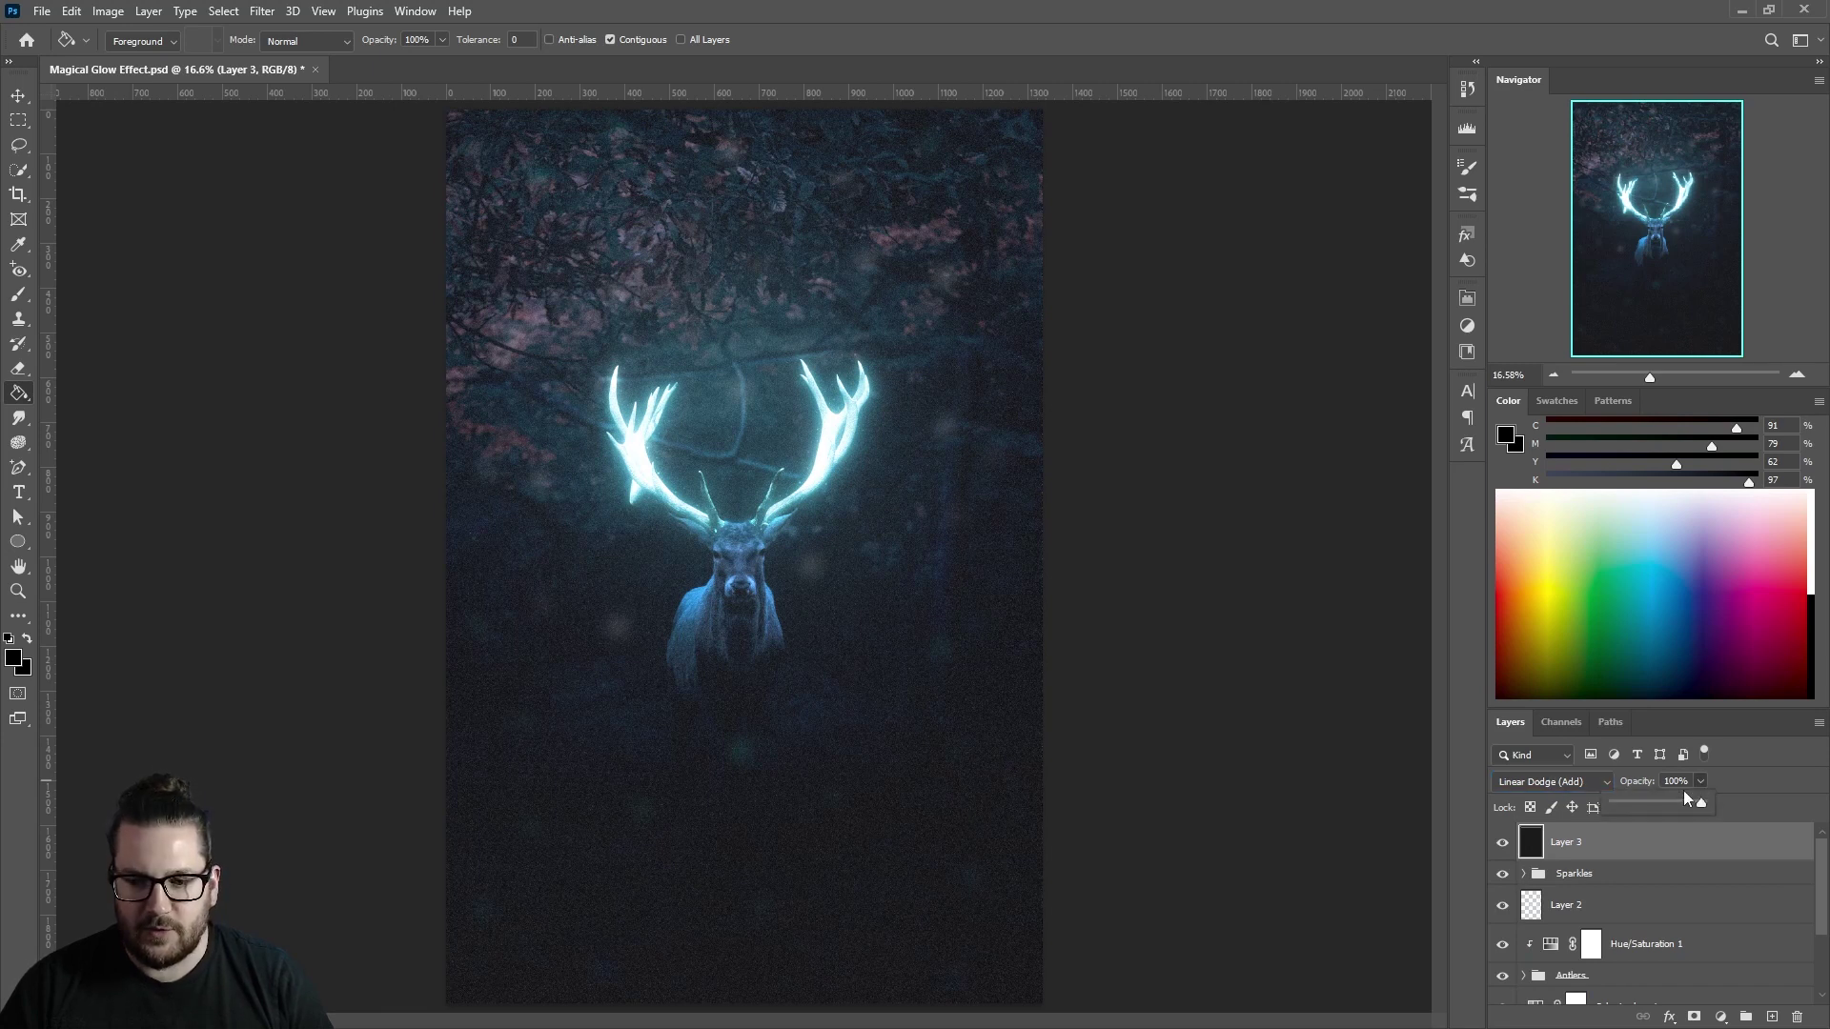
pyautogui.click(1655, 802)
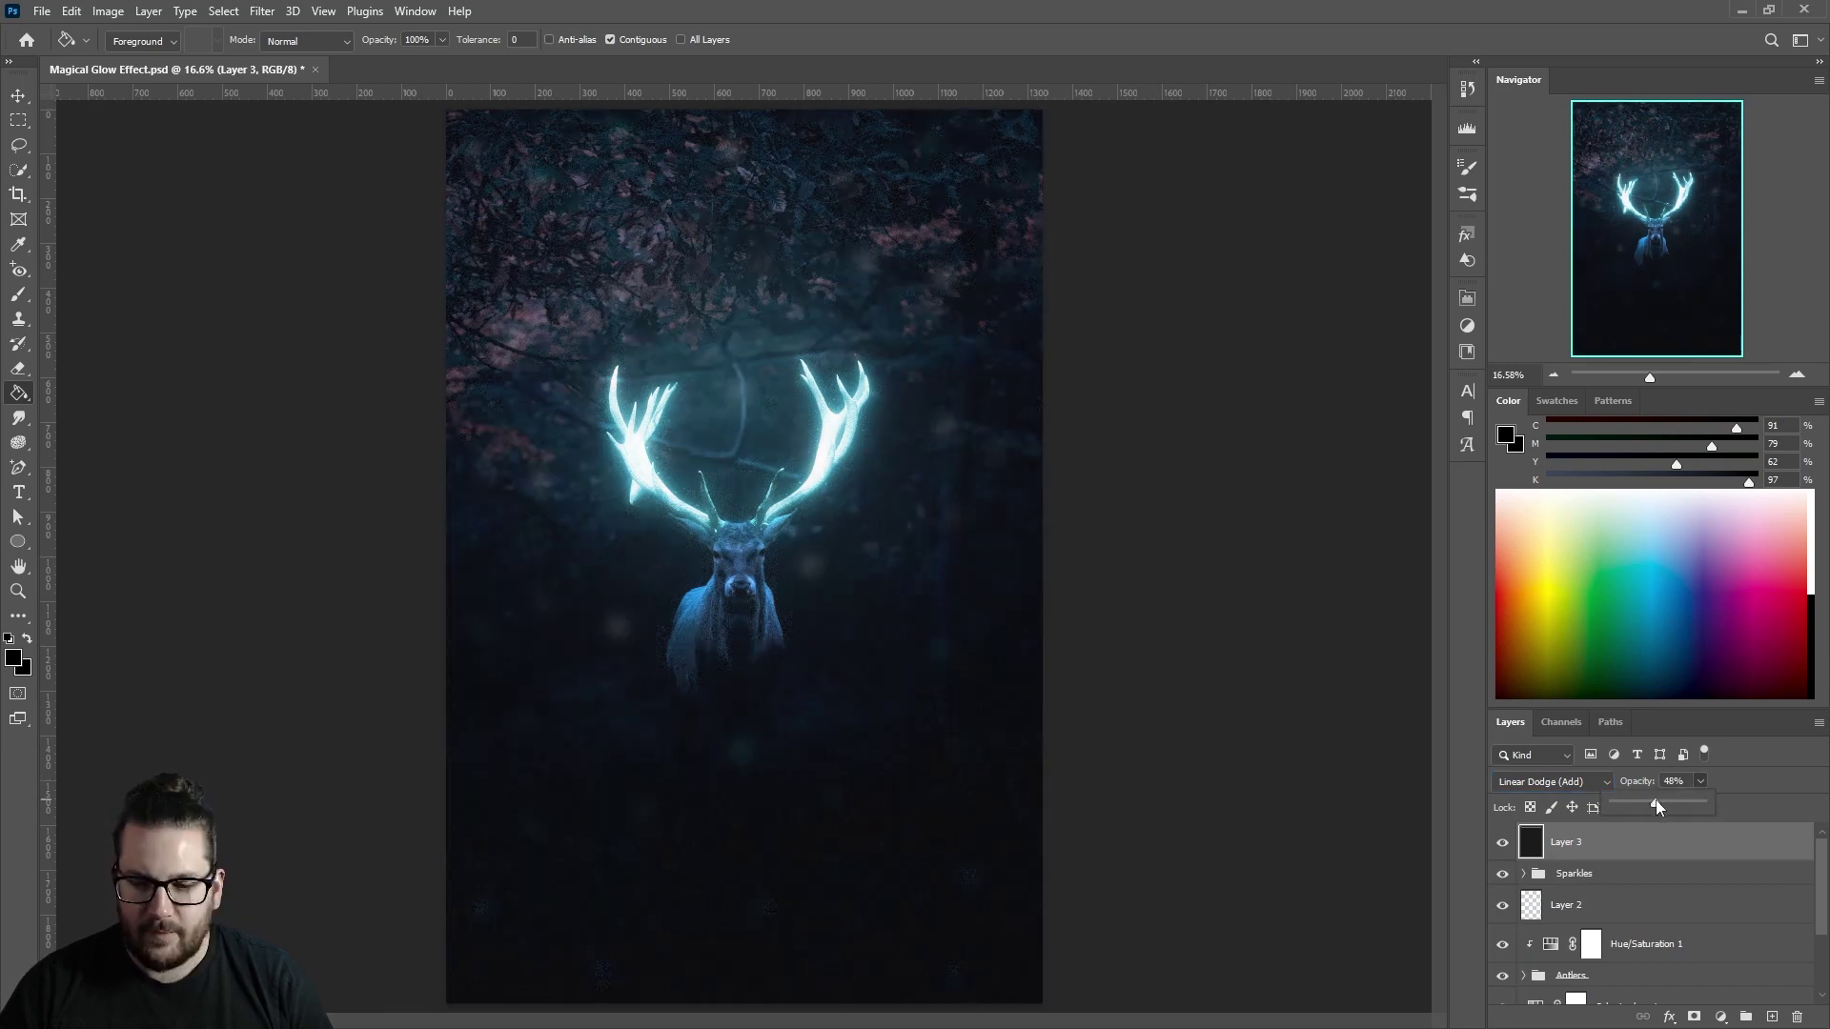
# Duplicate the noise layer and set the copy to Color Dodge blending at 100% opacity
pyautogui.moveTo(1657, 801); pyautogui.dragTo(1774, 1007)
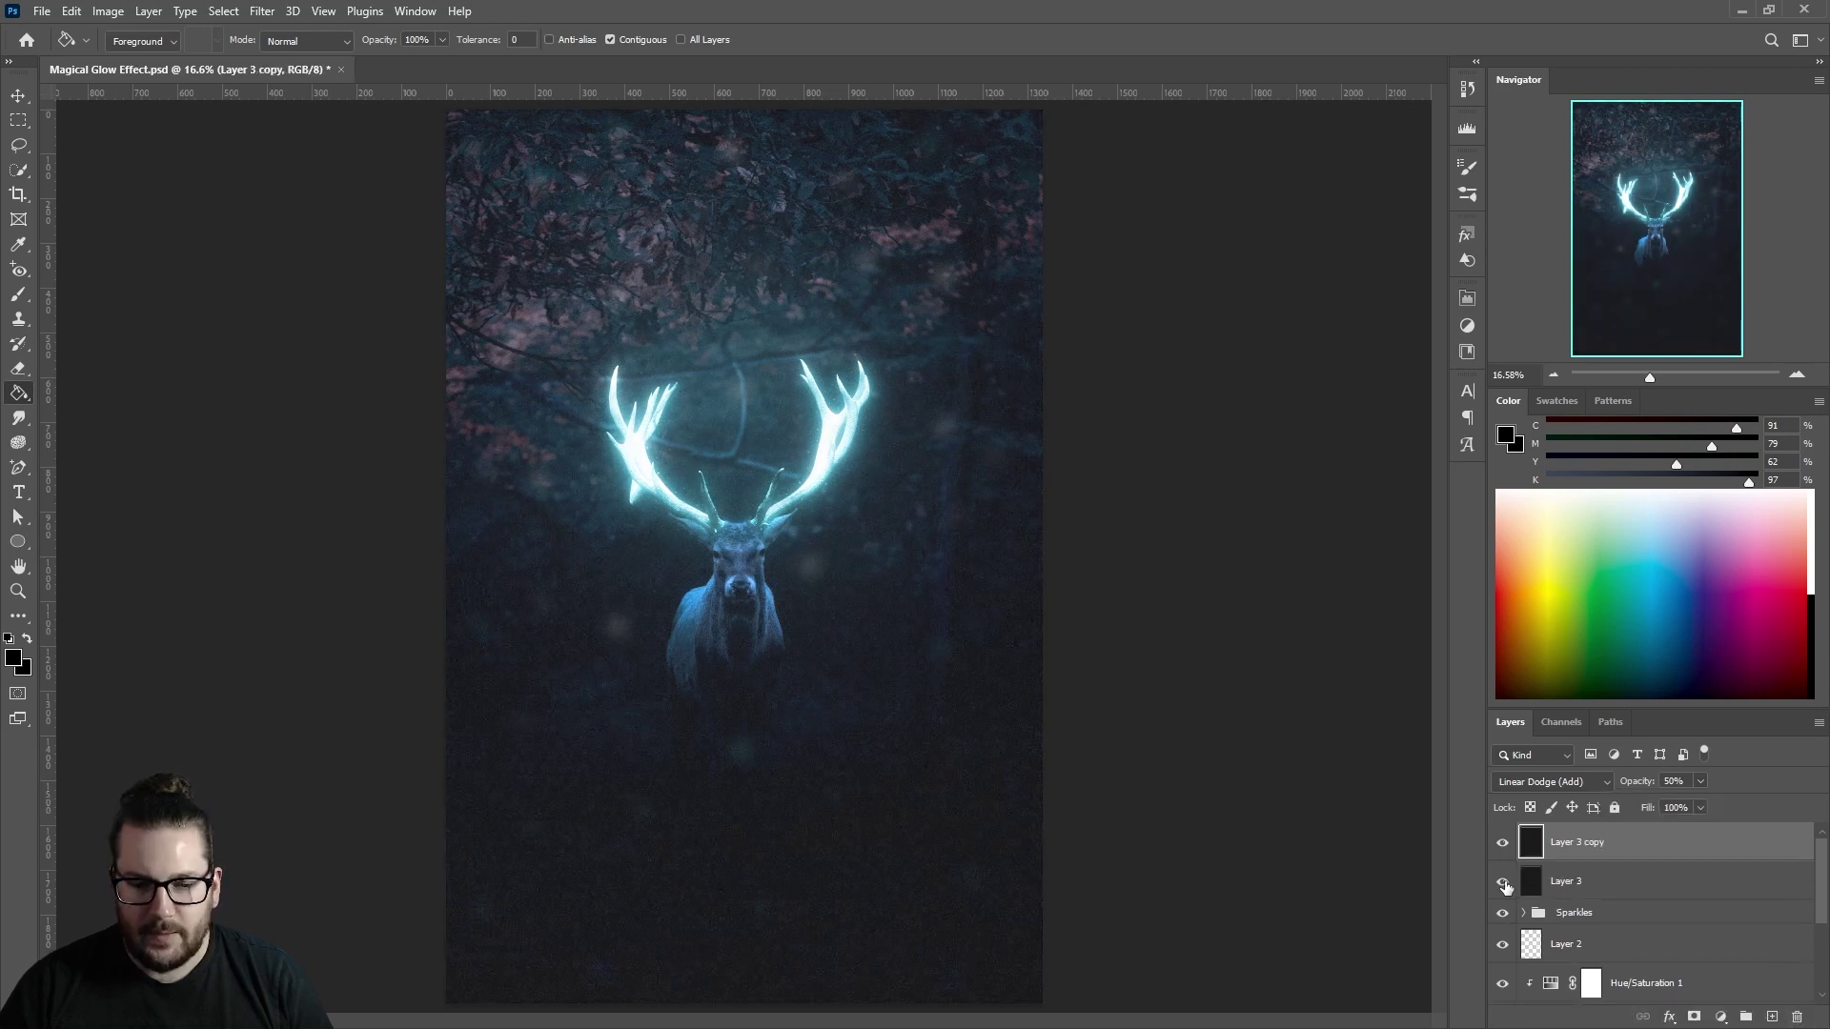
pyautogui.click(1503, 882)
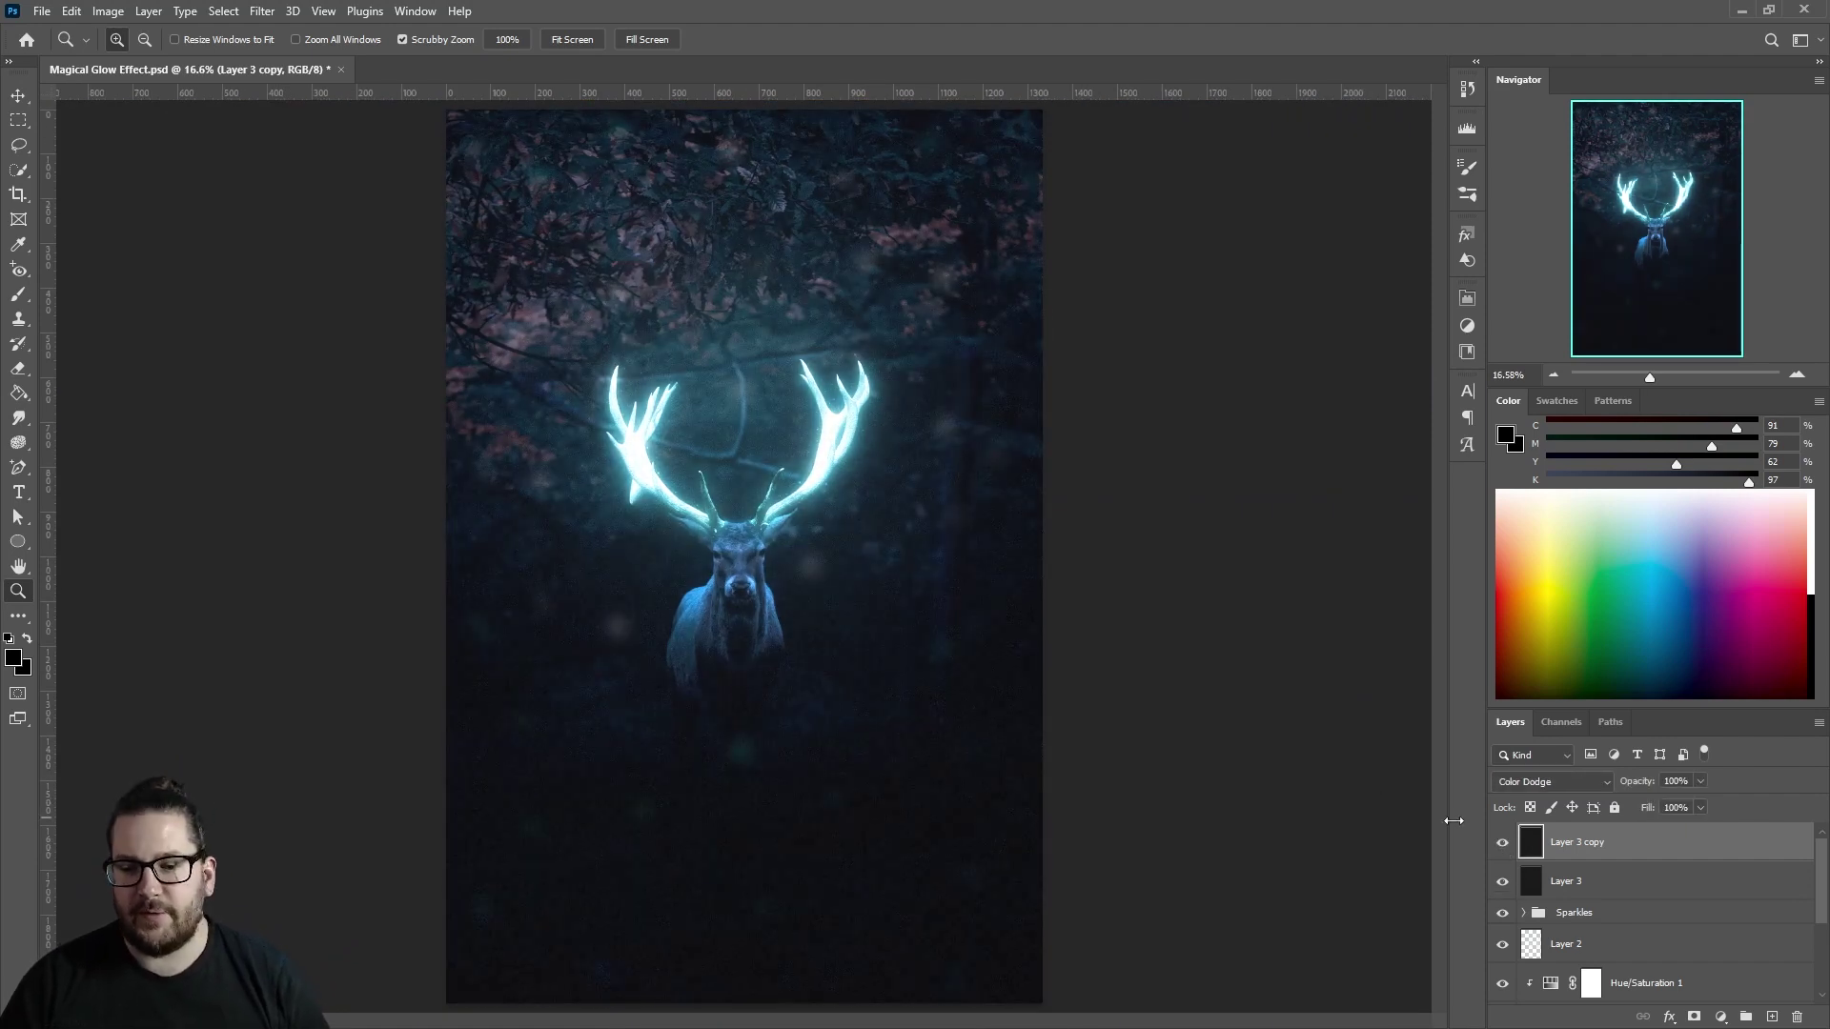
# Group the two noise layers and rename the group to Grain
pyautogui.keyDown('shift'); pyautogui.click(1647, 887); pyautogui.keyUp('shift')
pyautogui.click(1753, 1014)
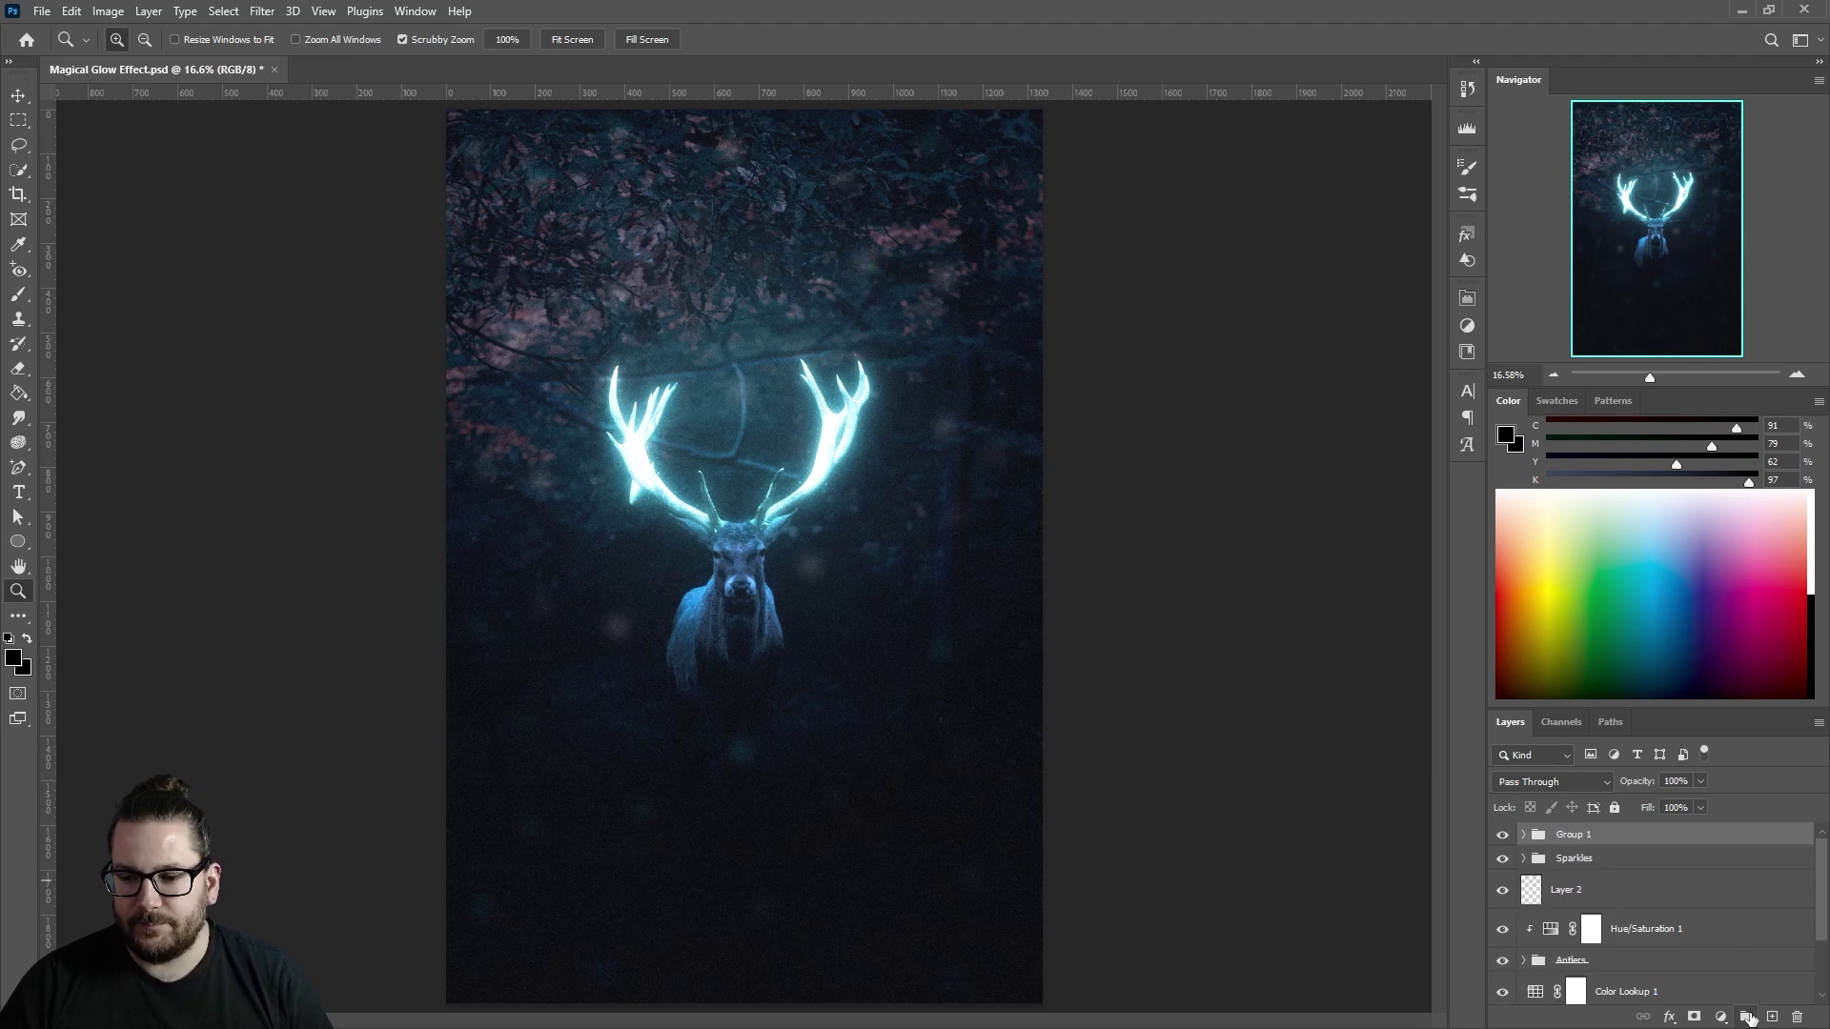
pyautogui.doubleClick(1574, 835)
pyautogui.write('Grain')
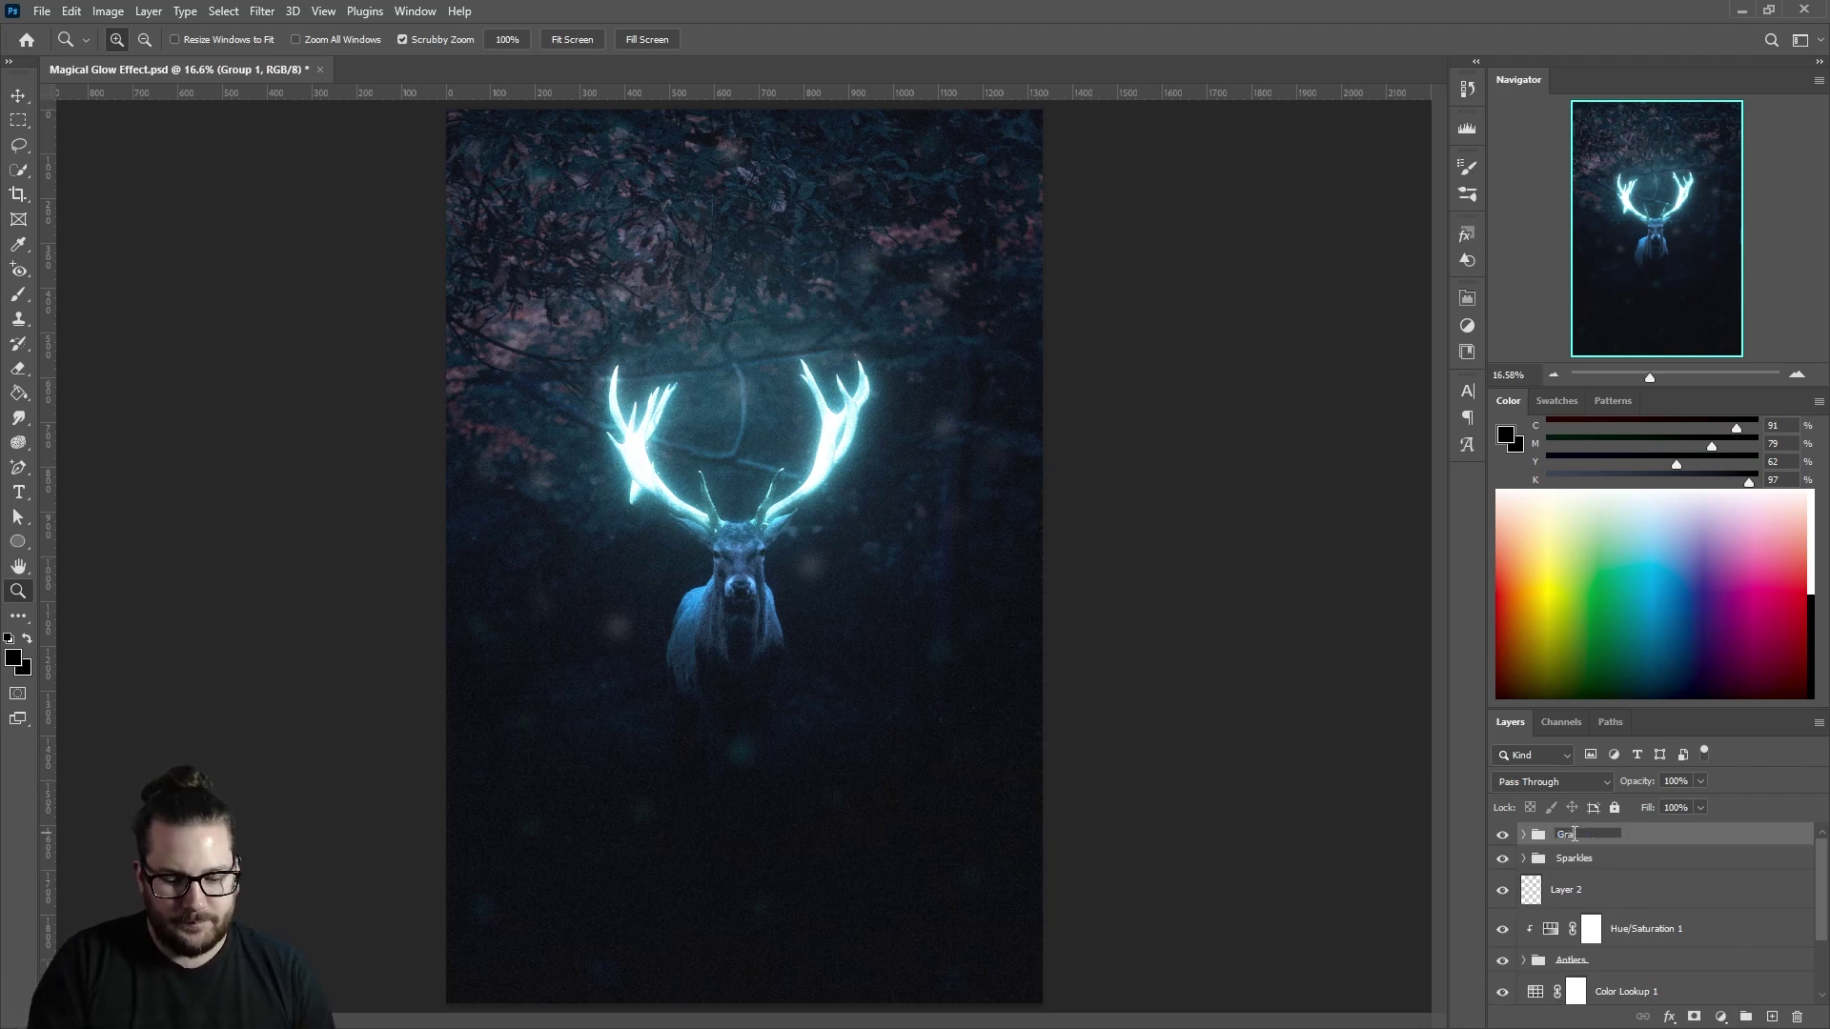
pyautogui.press('Return')
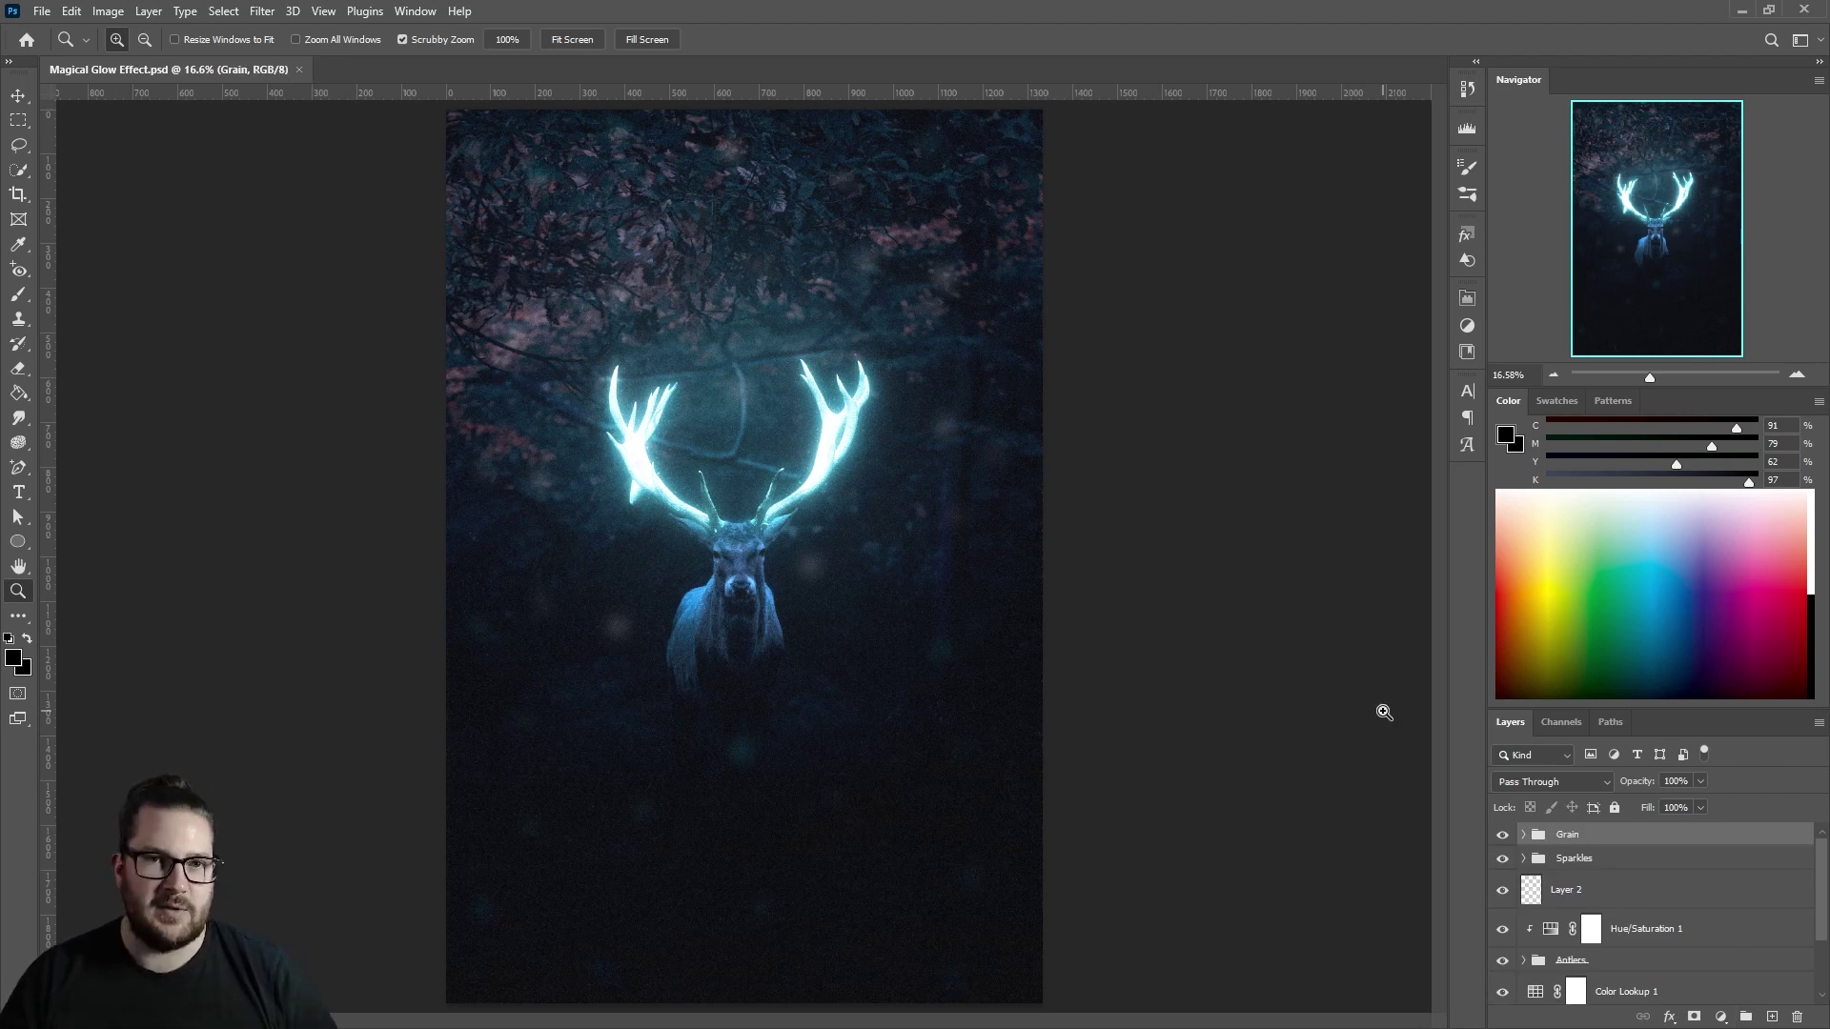
# Stamp all visible layers into a merged layer above the Grain group and clear the selection
pyautogui.hotkey('ctrl', 'a')
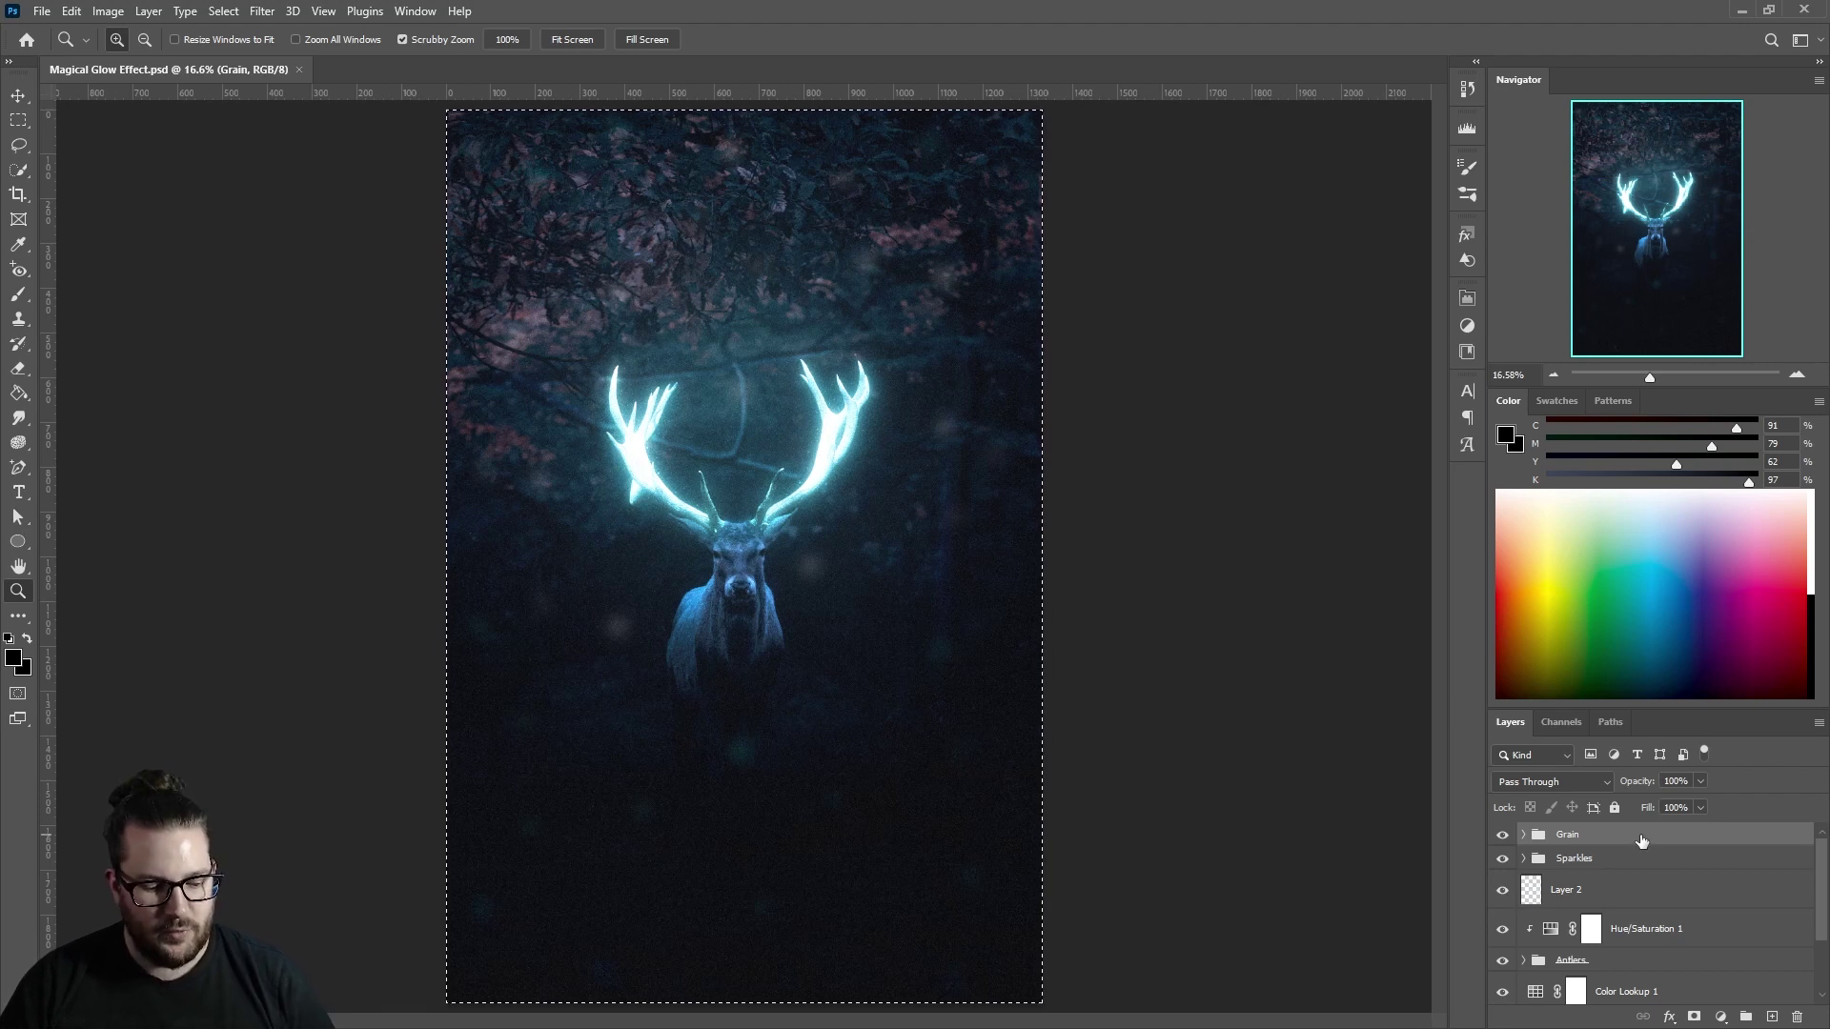
pyautogui.hotkey('ctrl', 'shift', 'alt', 'e')
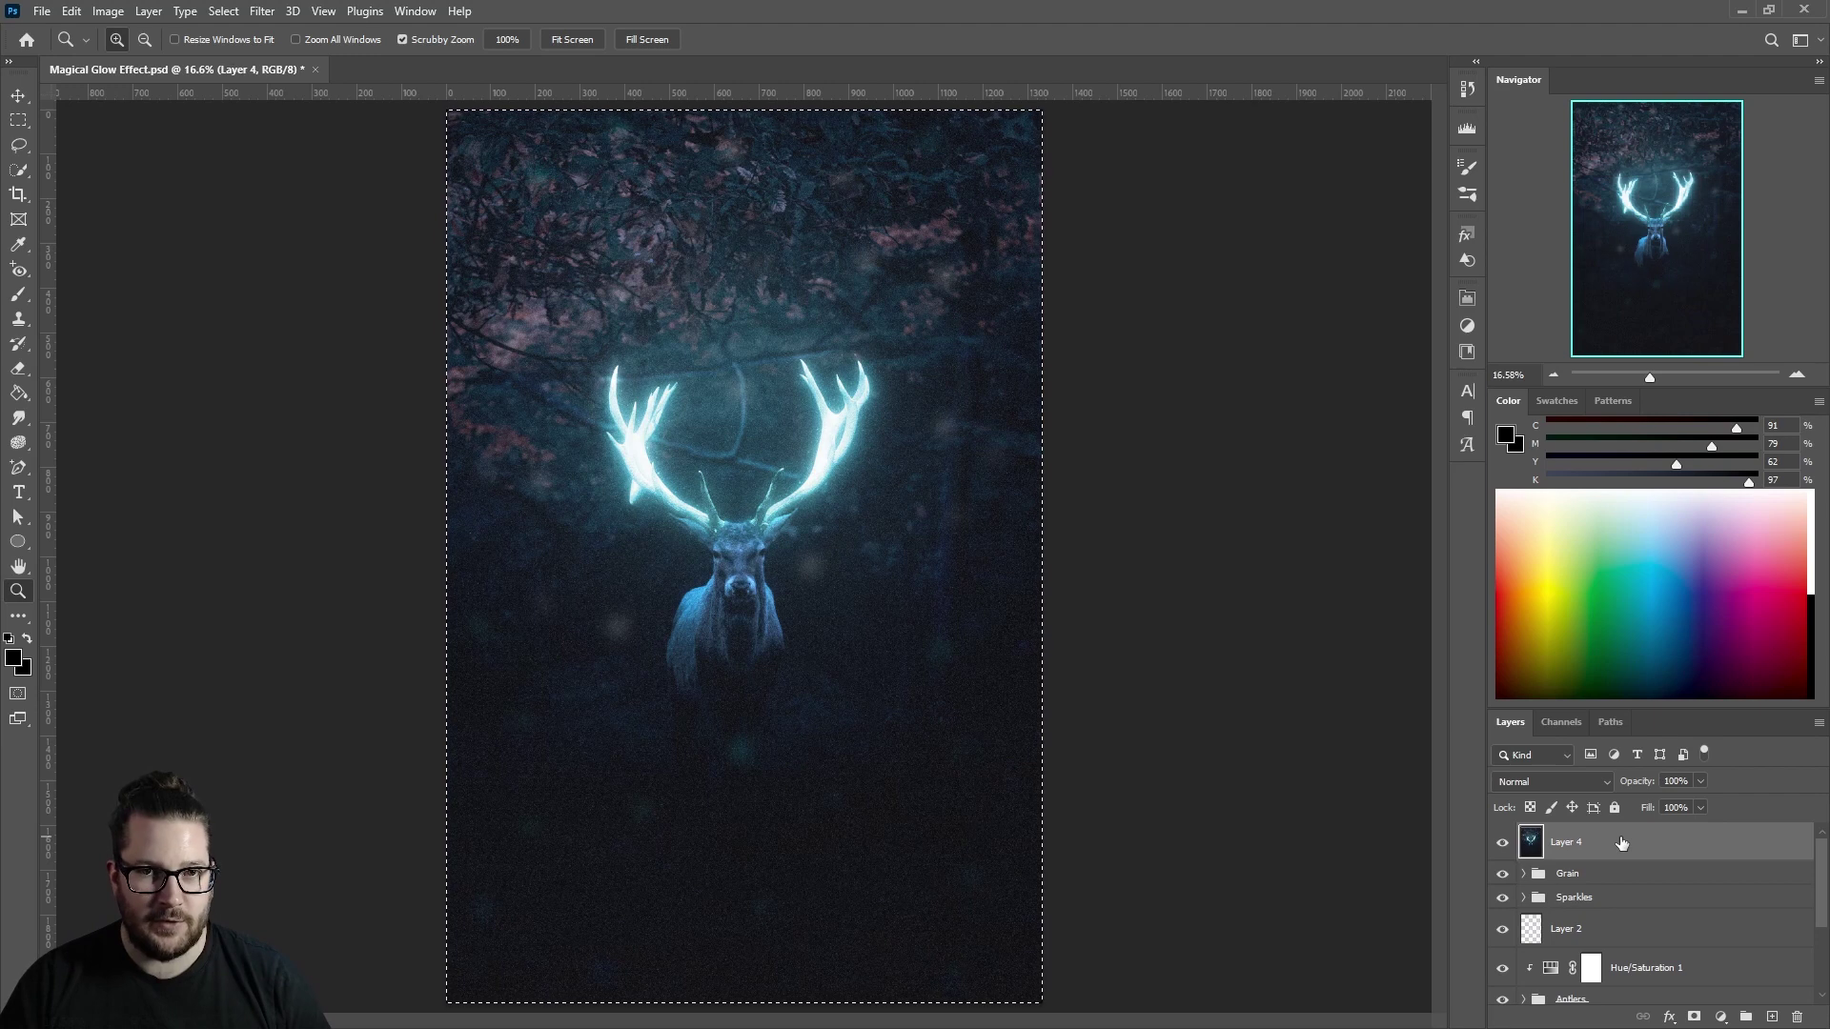
pyautogui.hotkey('ctrl', 'd')
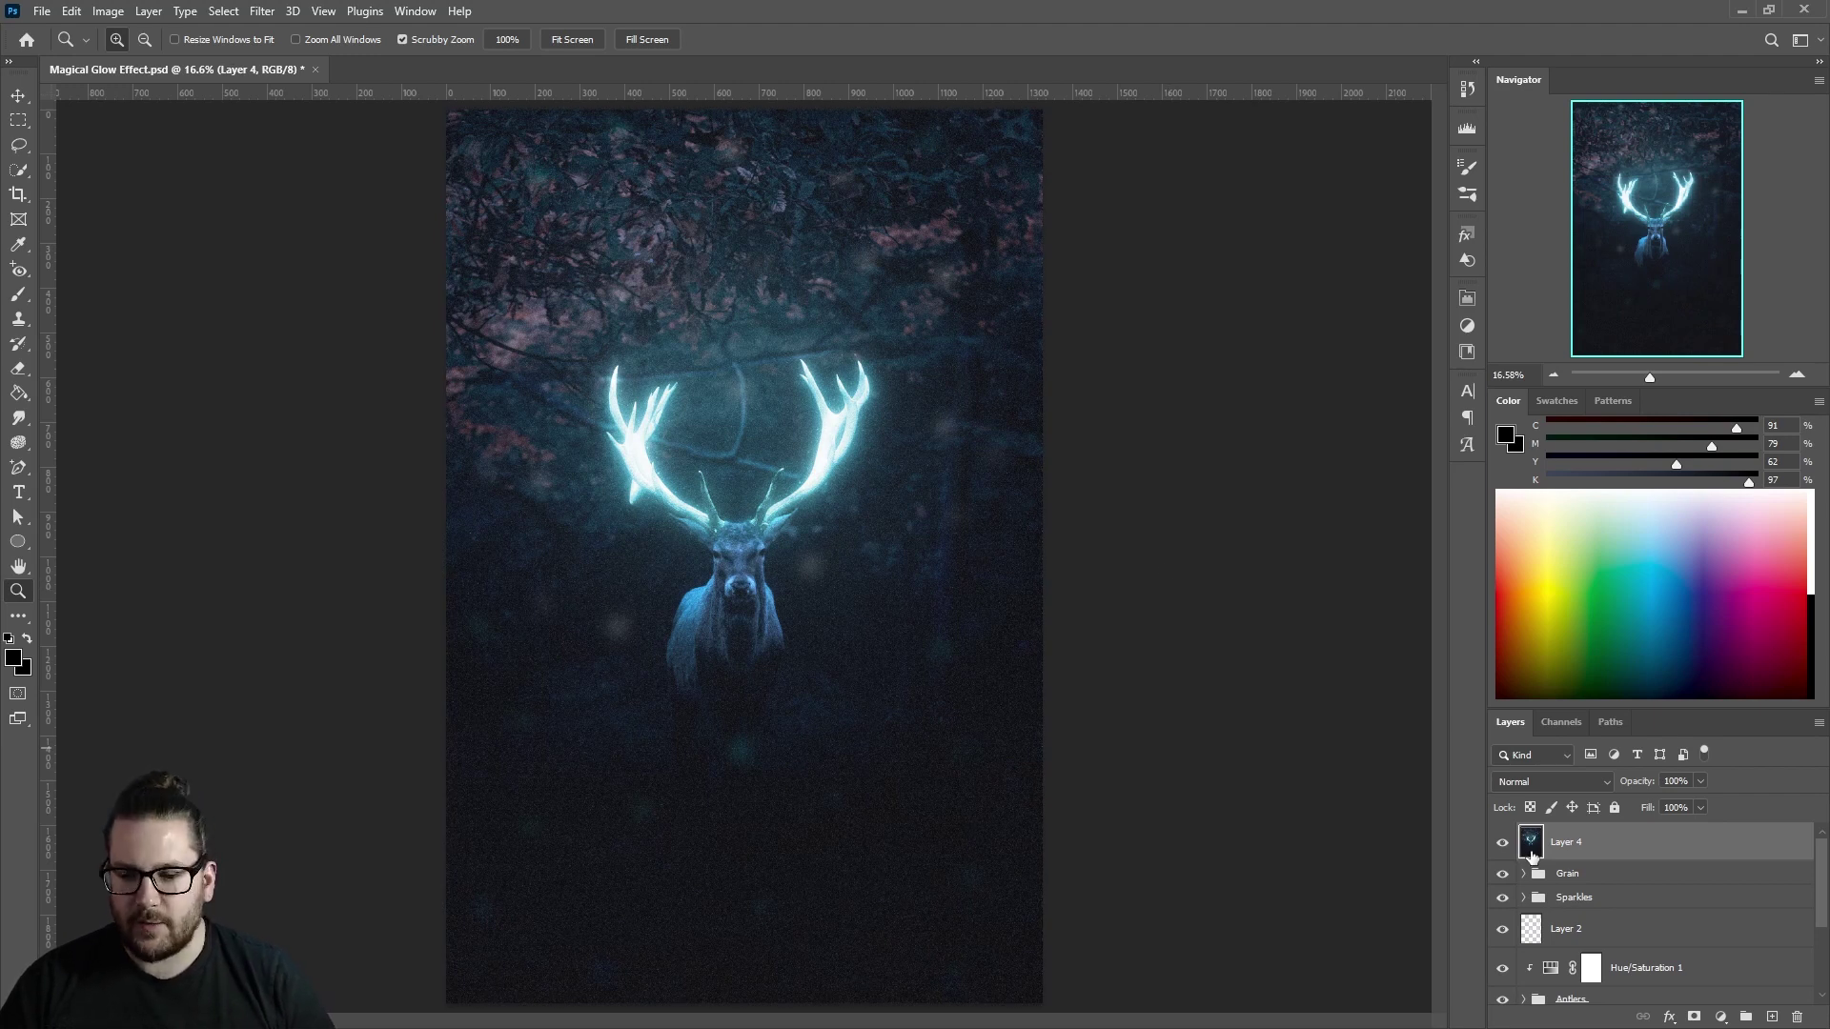
# Delete the merged layer and hide the Color Dodge noise copy inside the Grain group
pyautogui.press('Delete')
pyautogui.click(1523, 836)
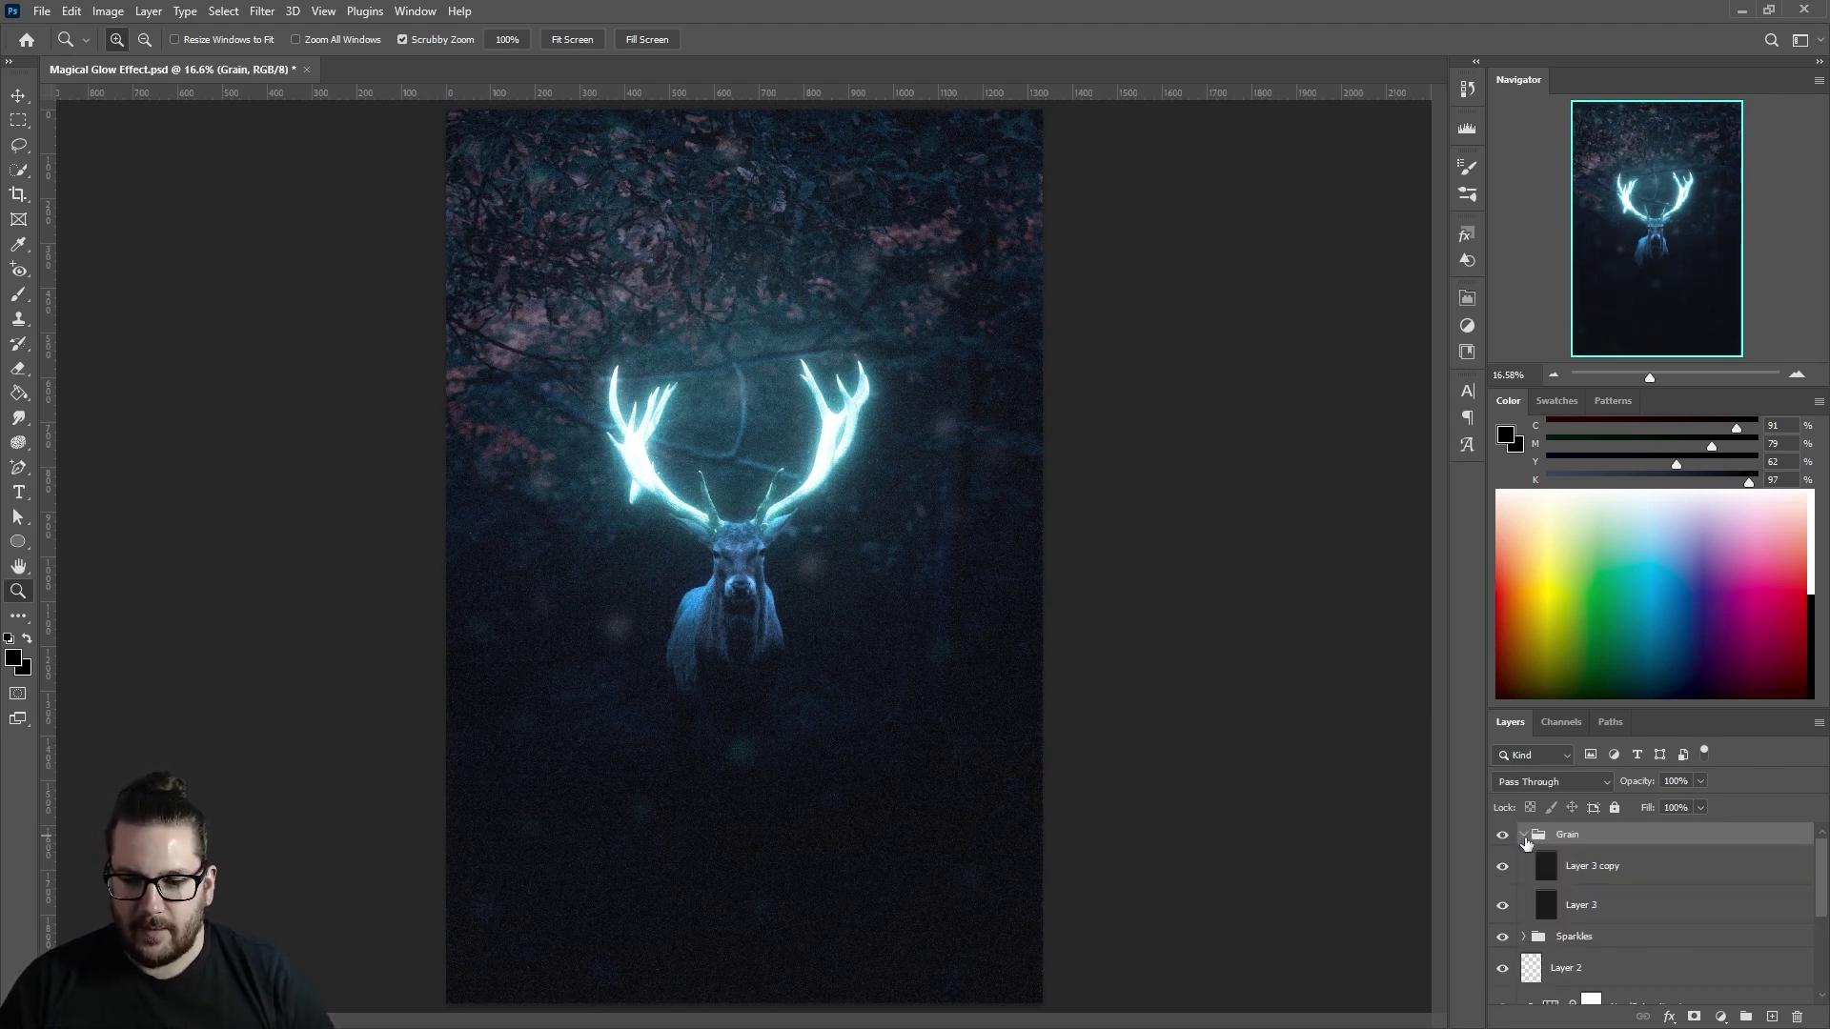
pyautogui.click(1504, 868)
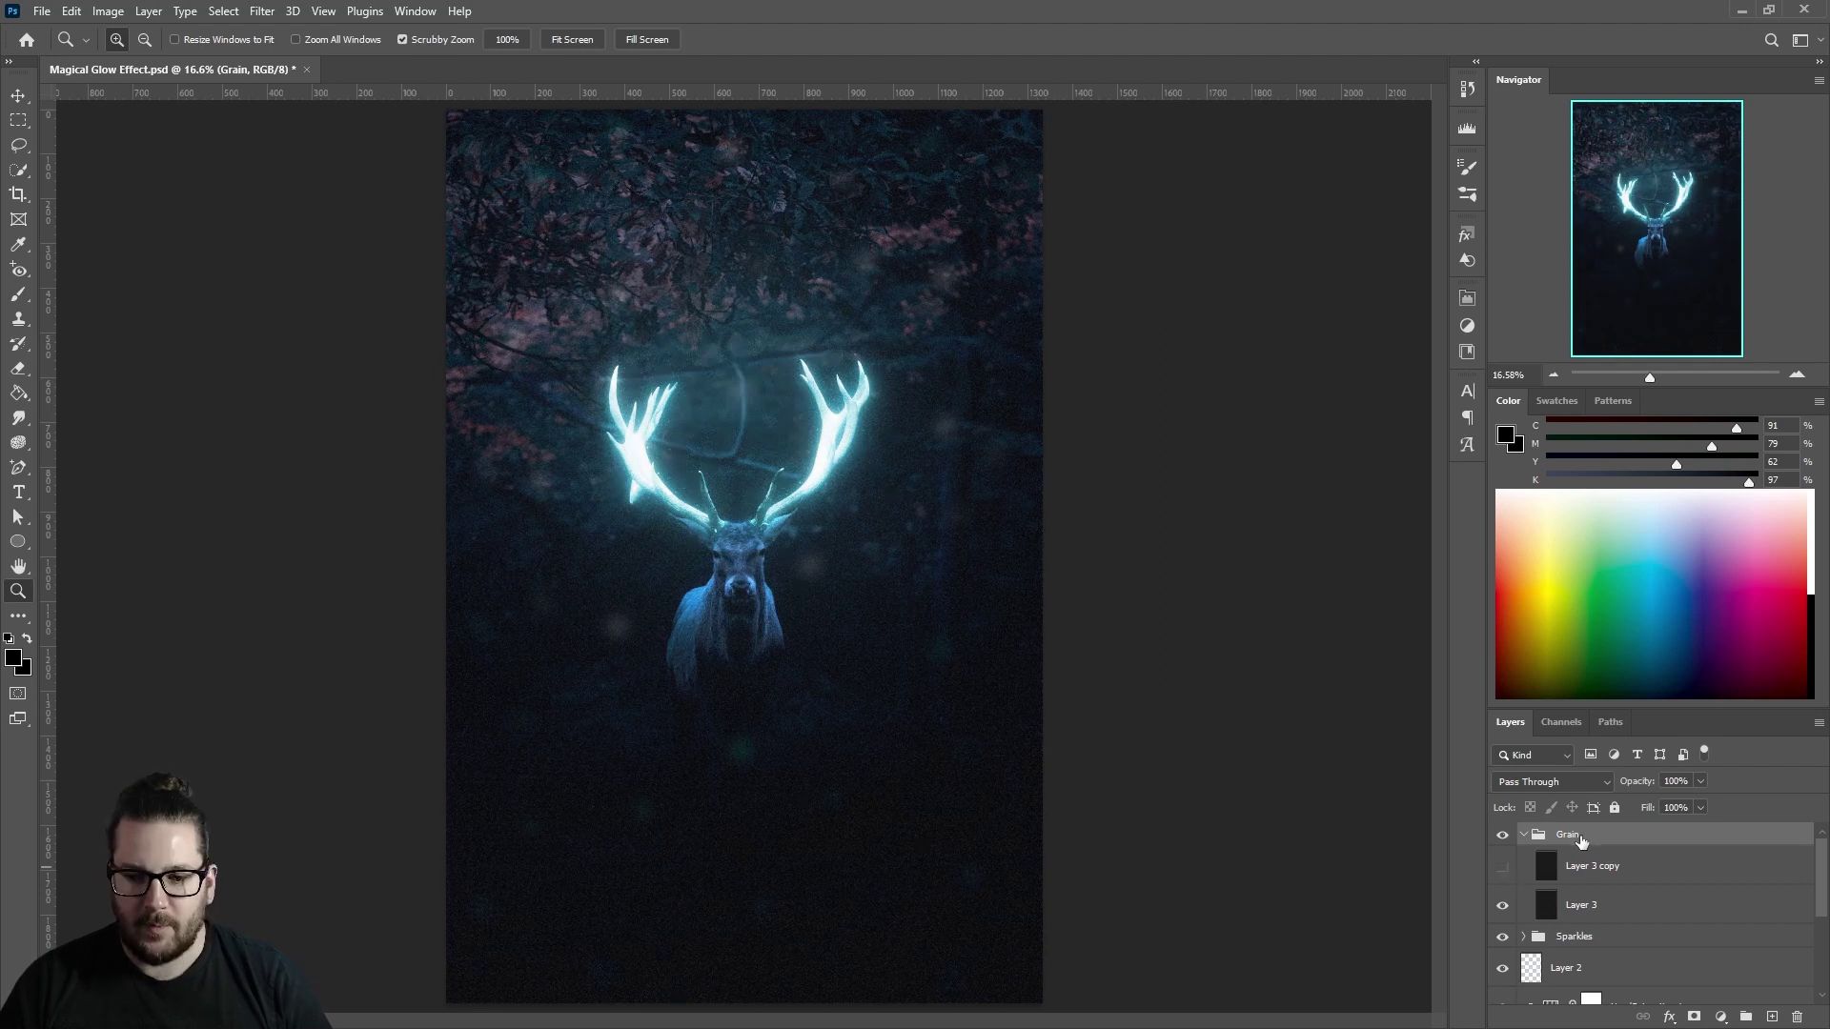
pyautogui.click(1523, 836)
# Restore the merged layer above the Grain group and convert it to a smart object
pyautogui.hotkey('ctrl', 'z')
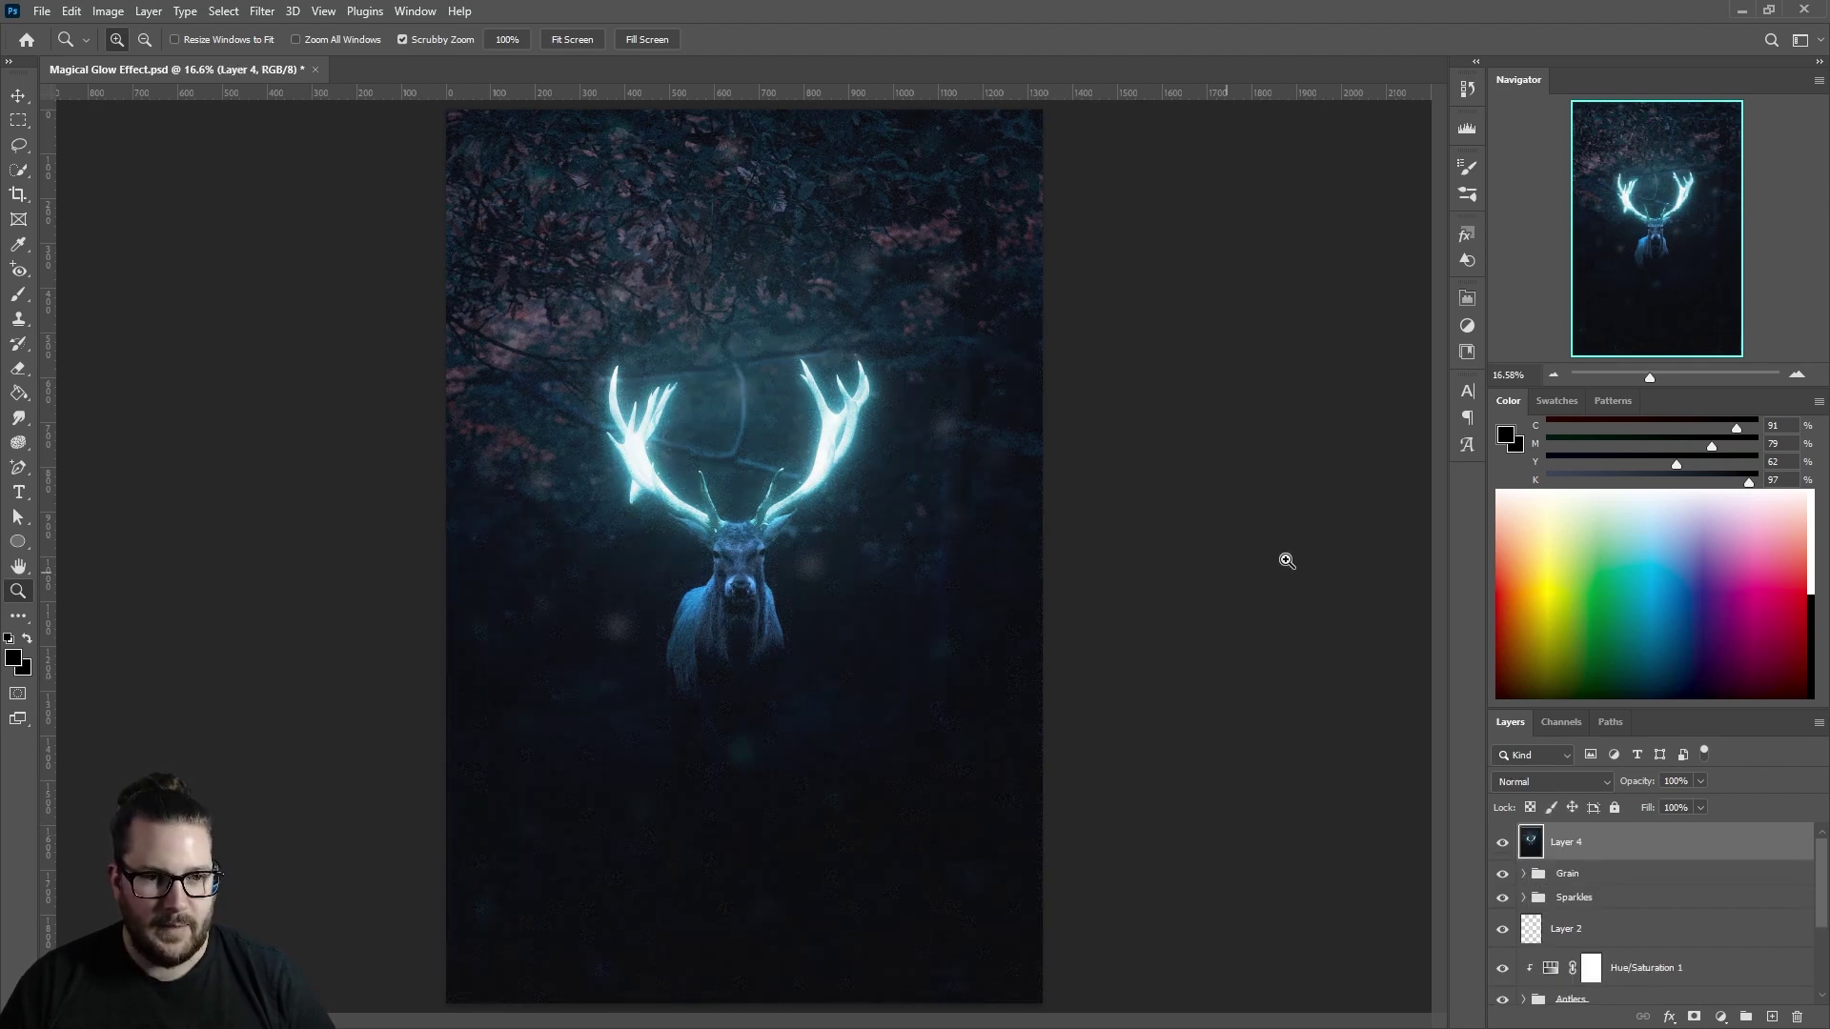
pyautogui.rightClick(1615, 843)
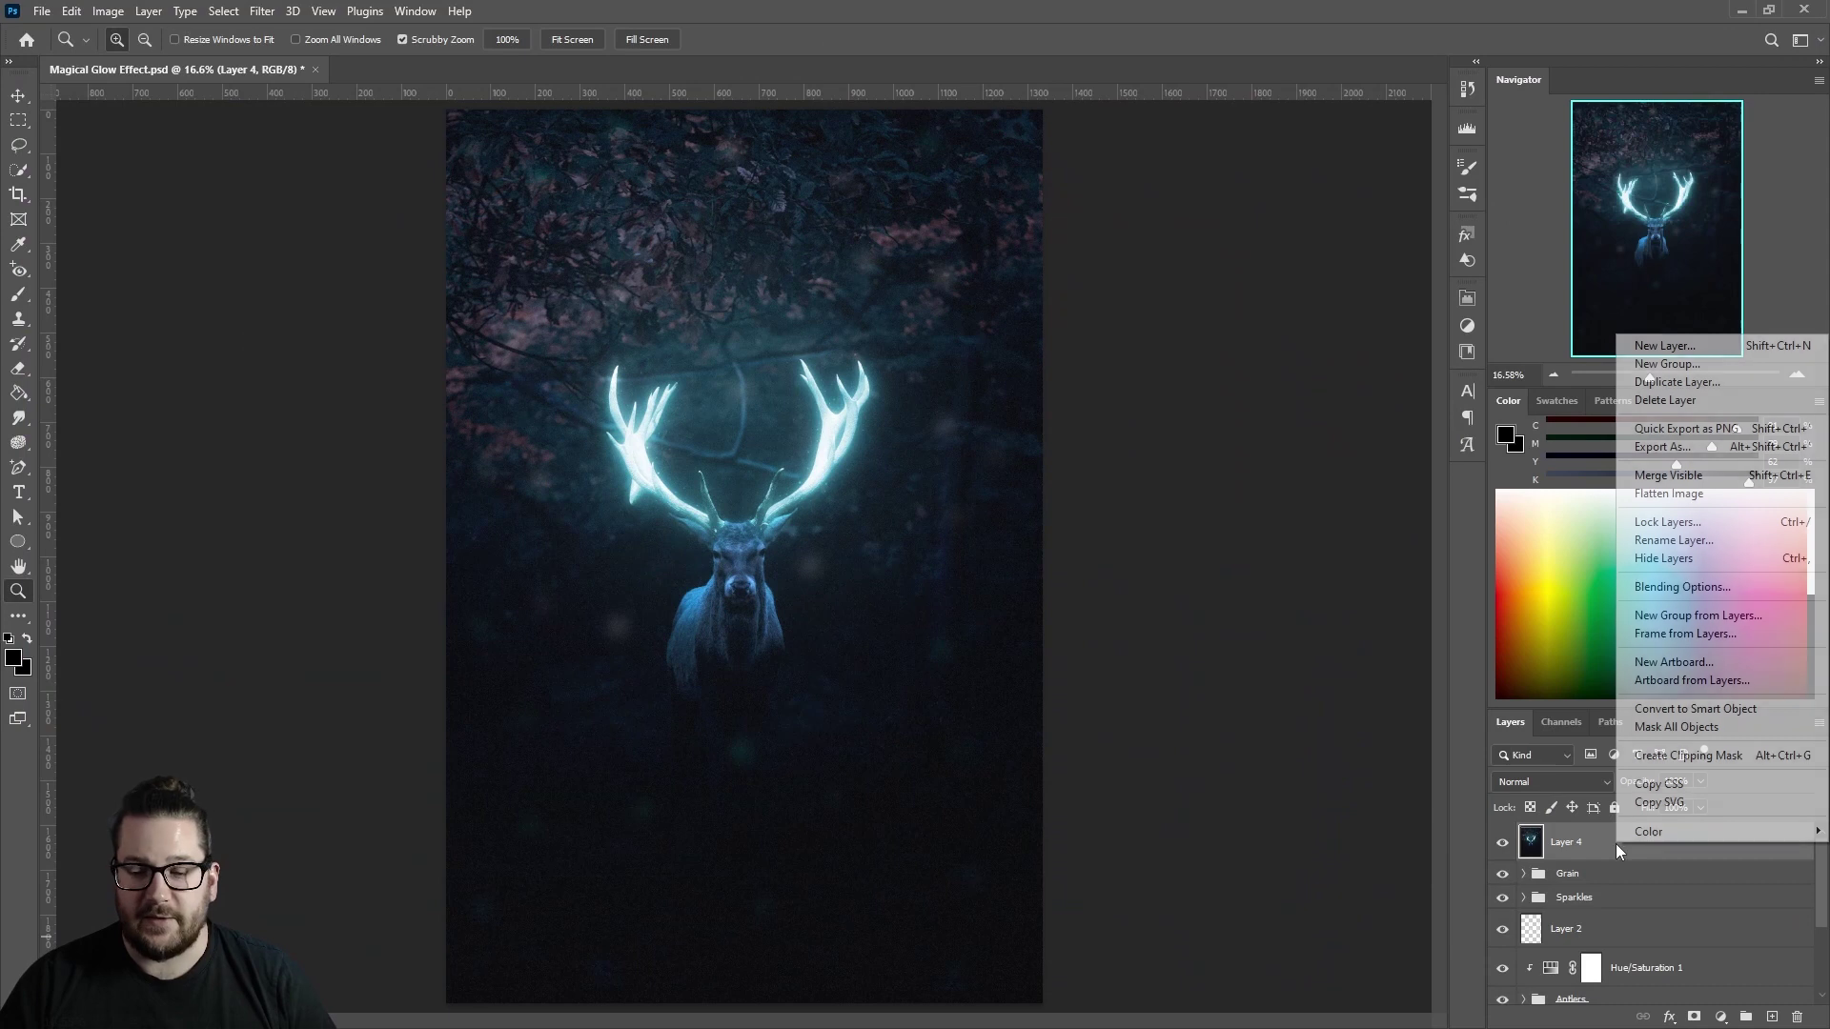
pyautogui.click(1667, 708)
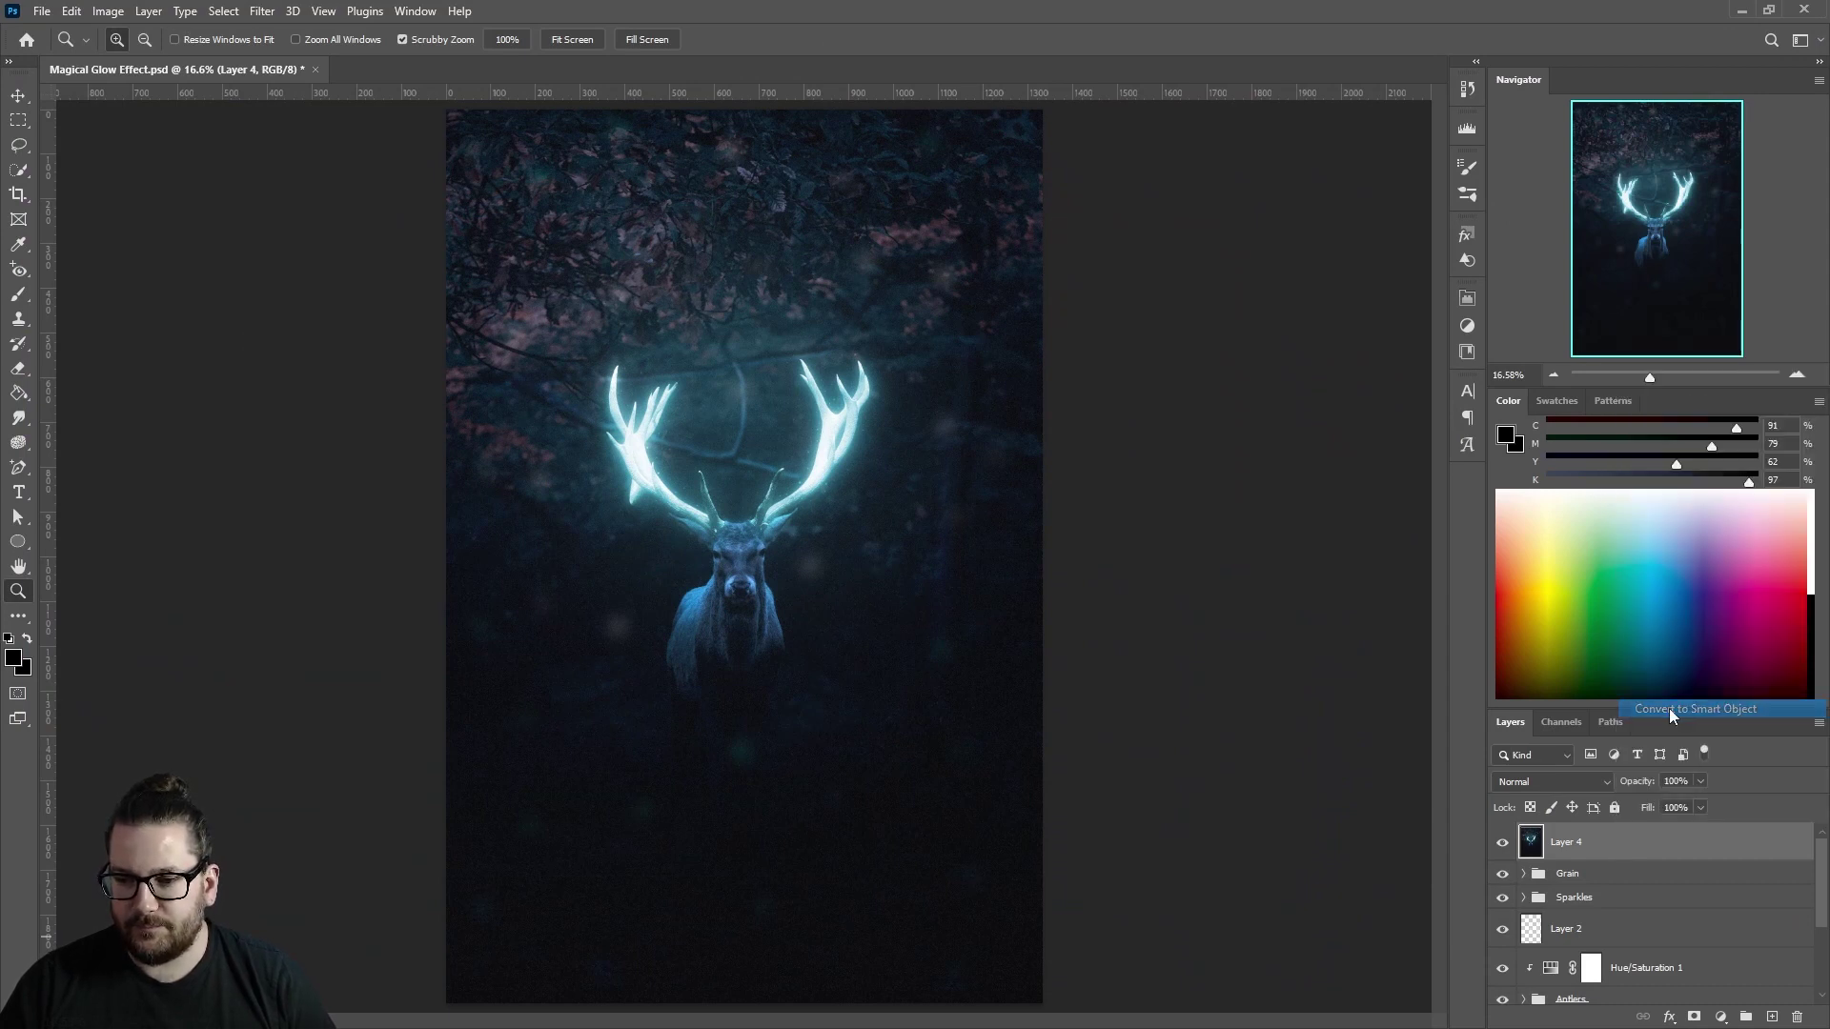
# Open the Camera Raw Filter on the merged layer, try a lower exposure and raise the contrast with exposure at 0.00
pyautogui.click(267, 12)
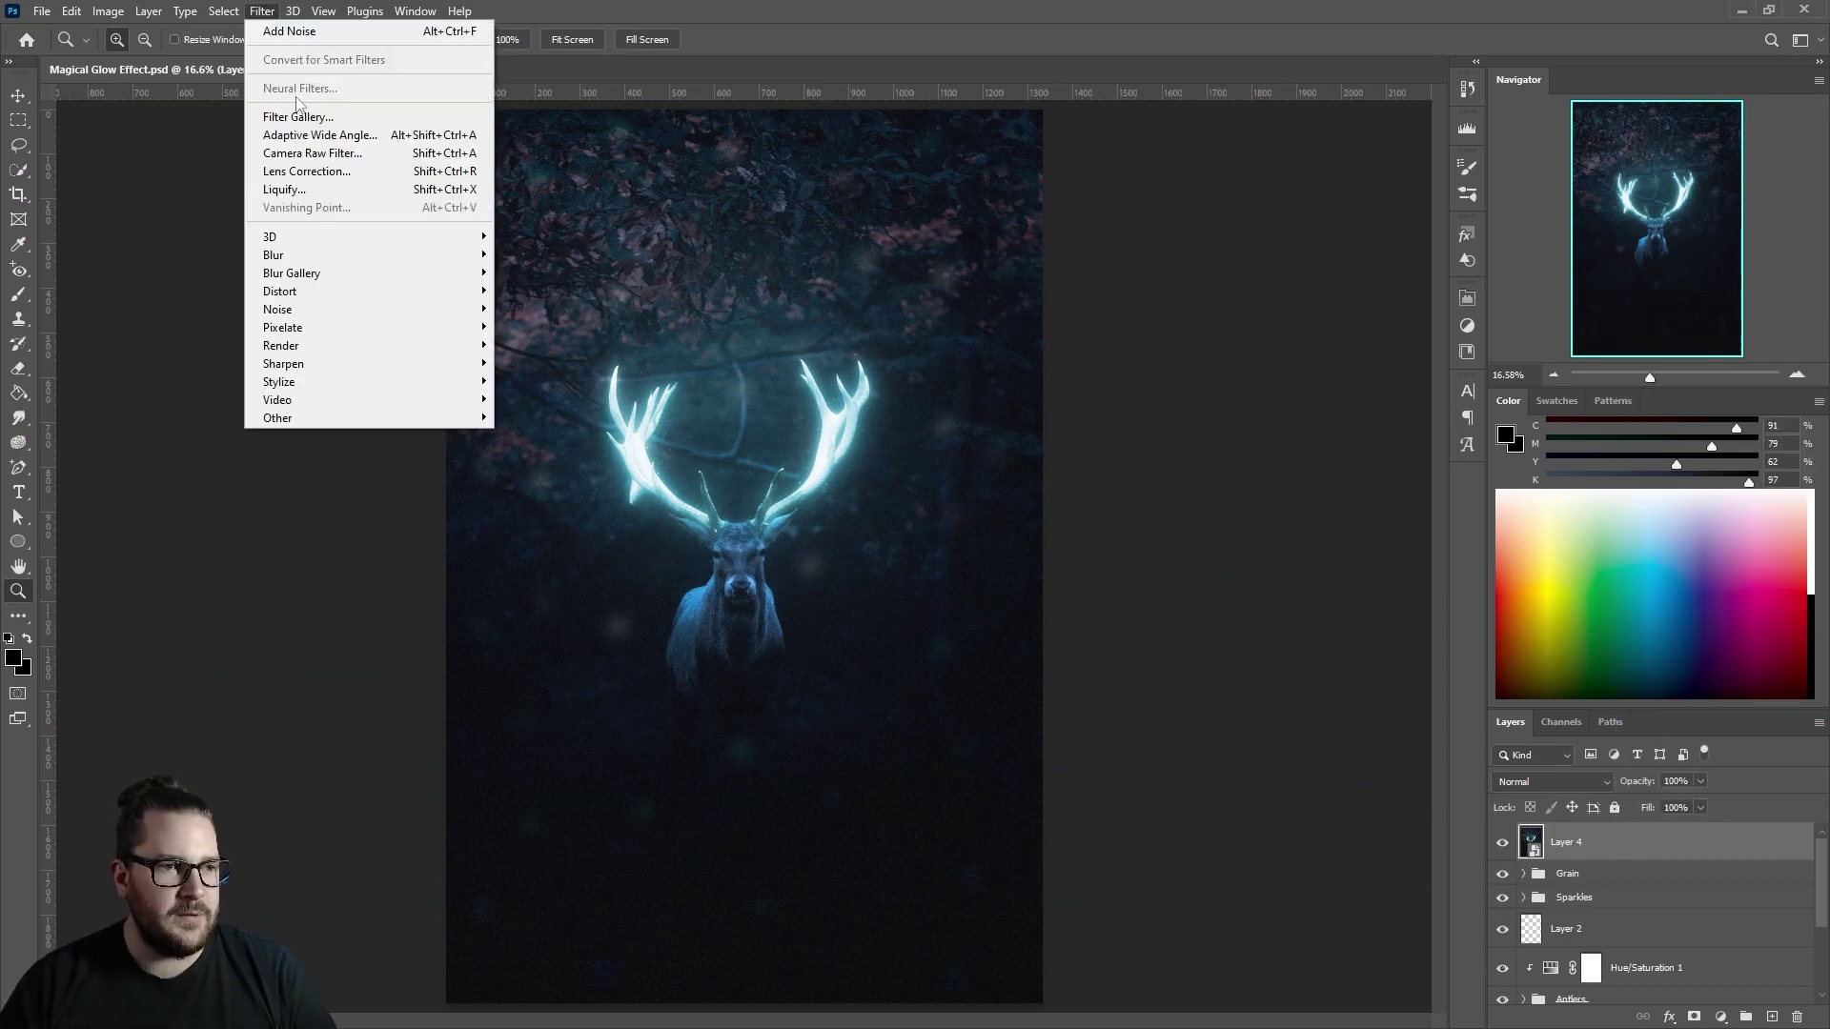
pyautogui.click(318, 160)
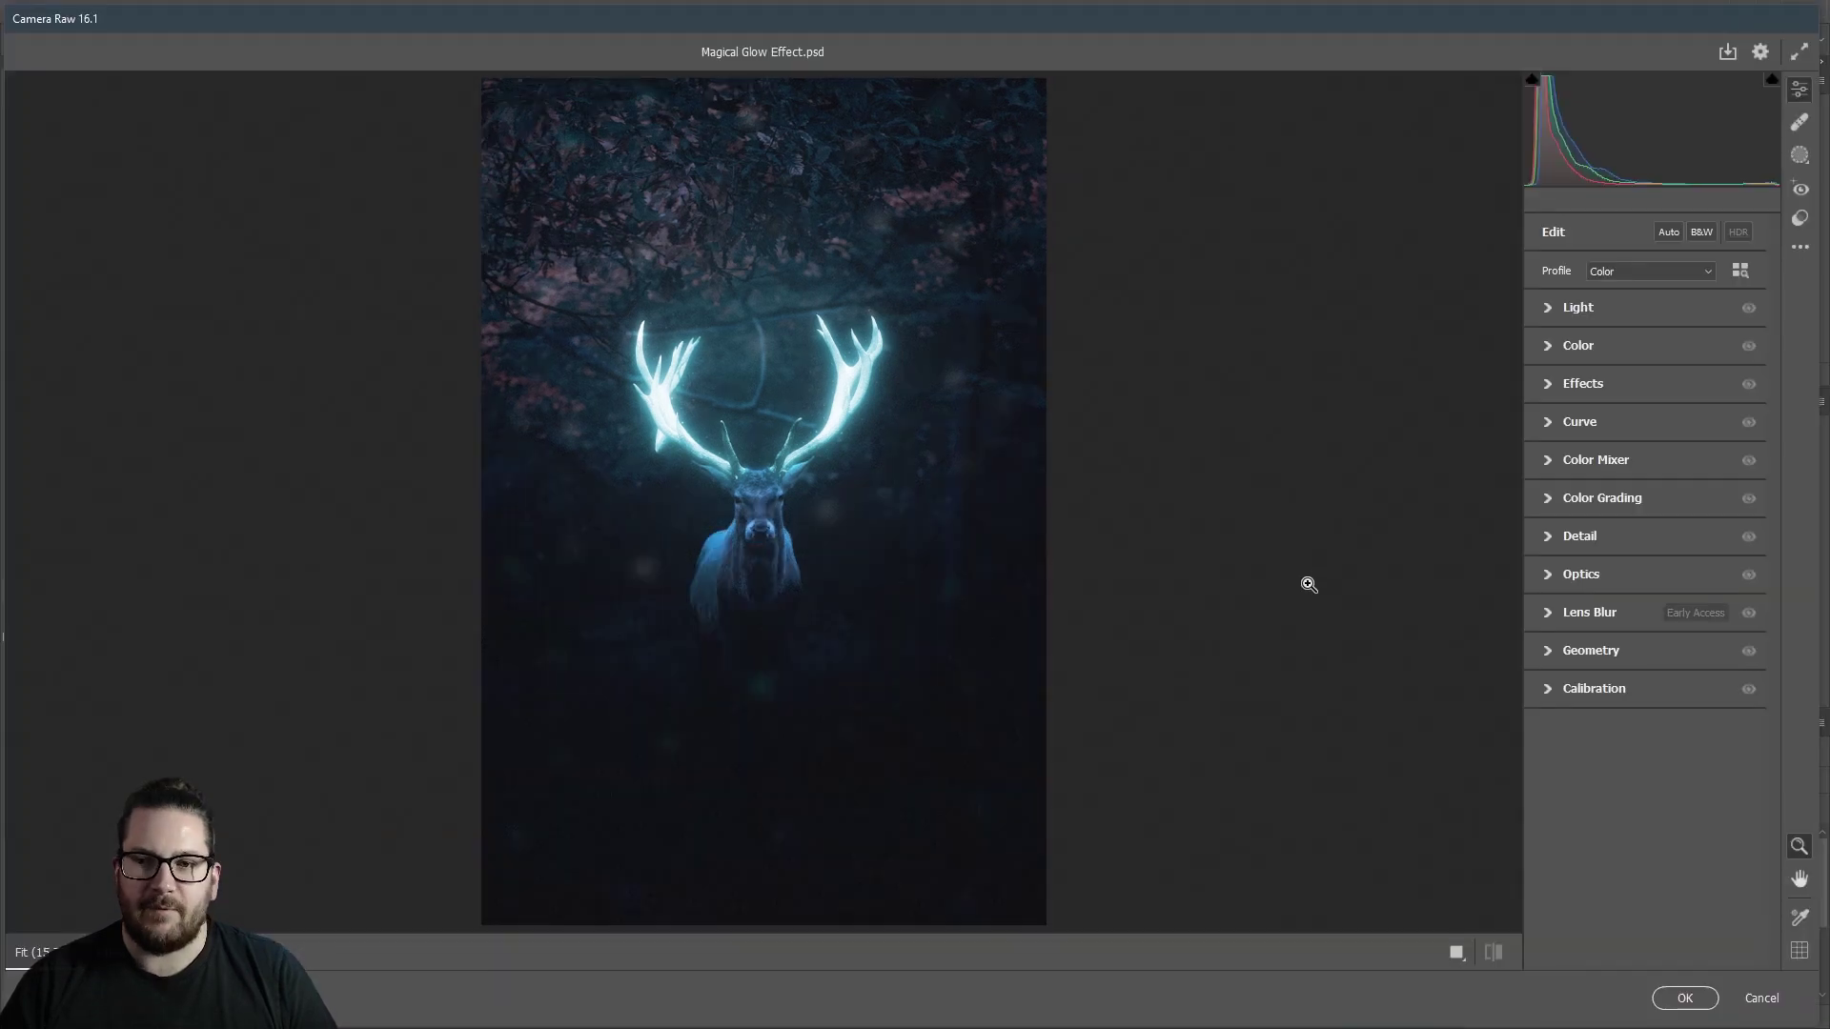
pyautogui.click(1648, 312)
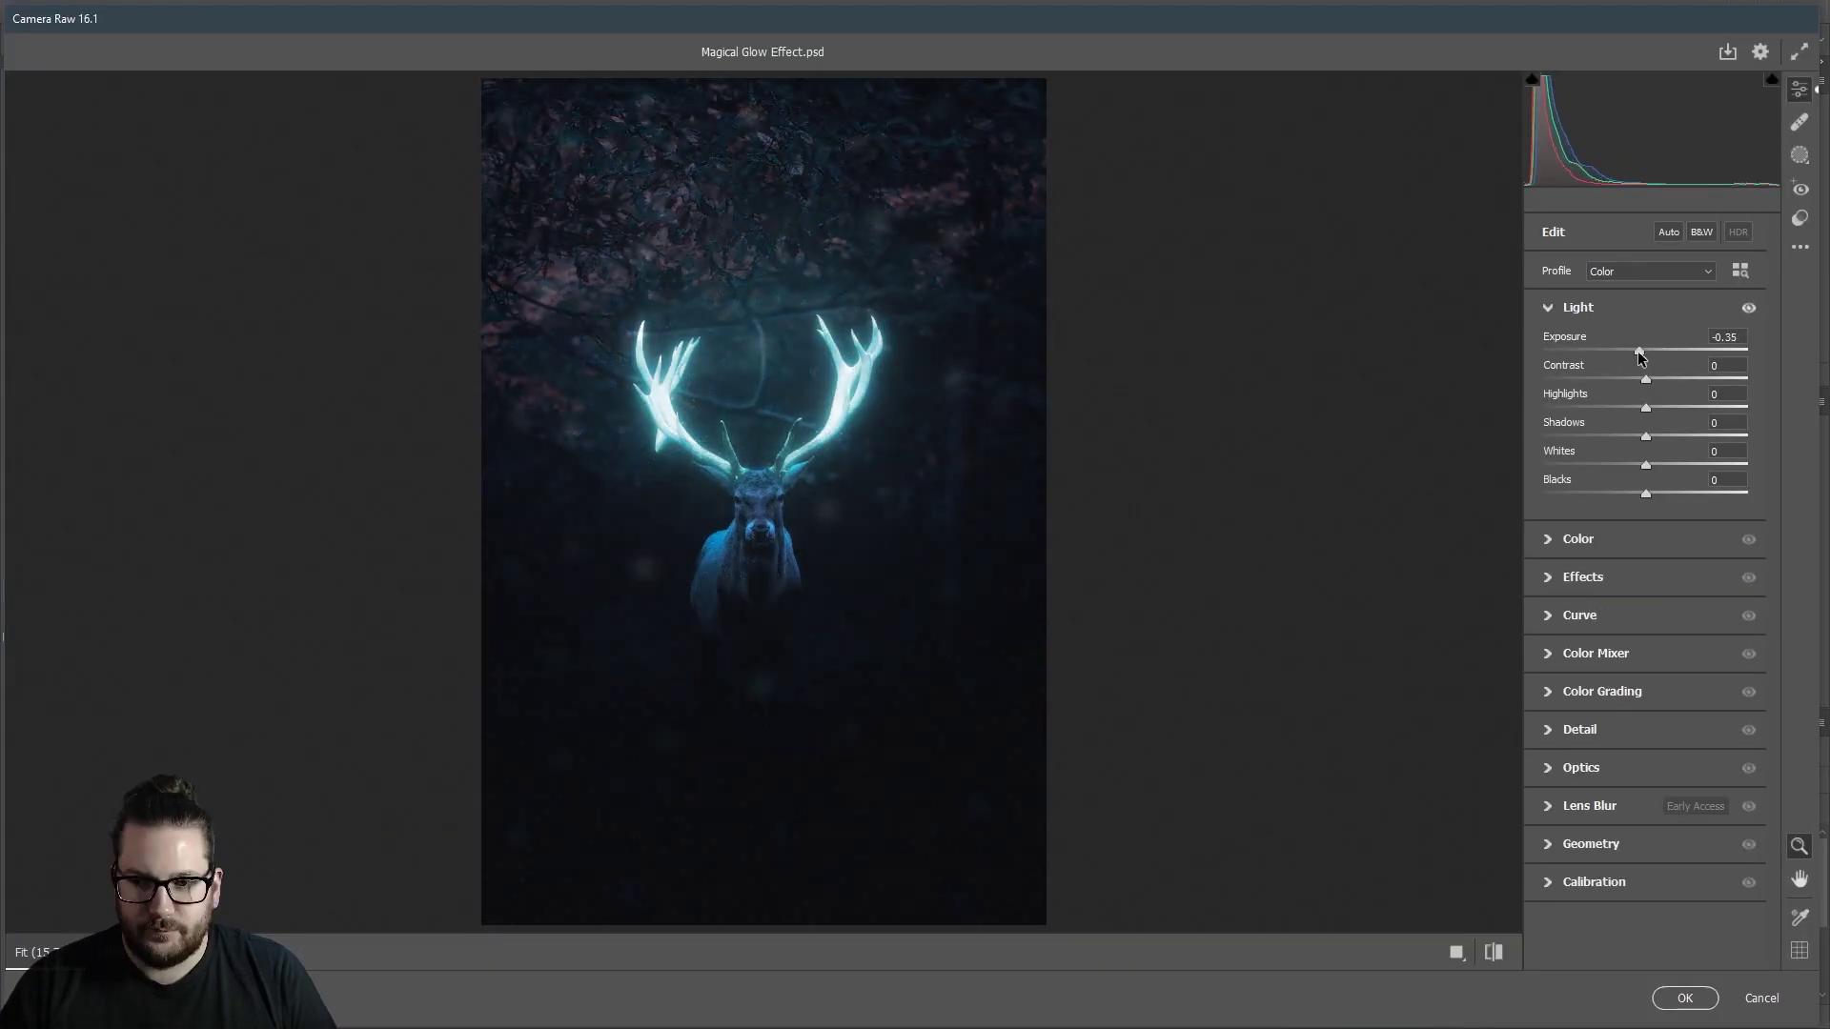
pyautogui.click(1749, 308)
pyautogui.click(1748, 308)
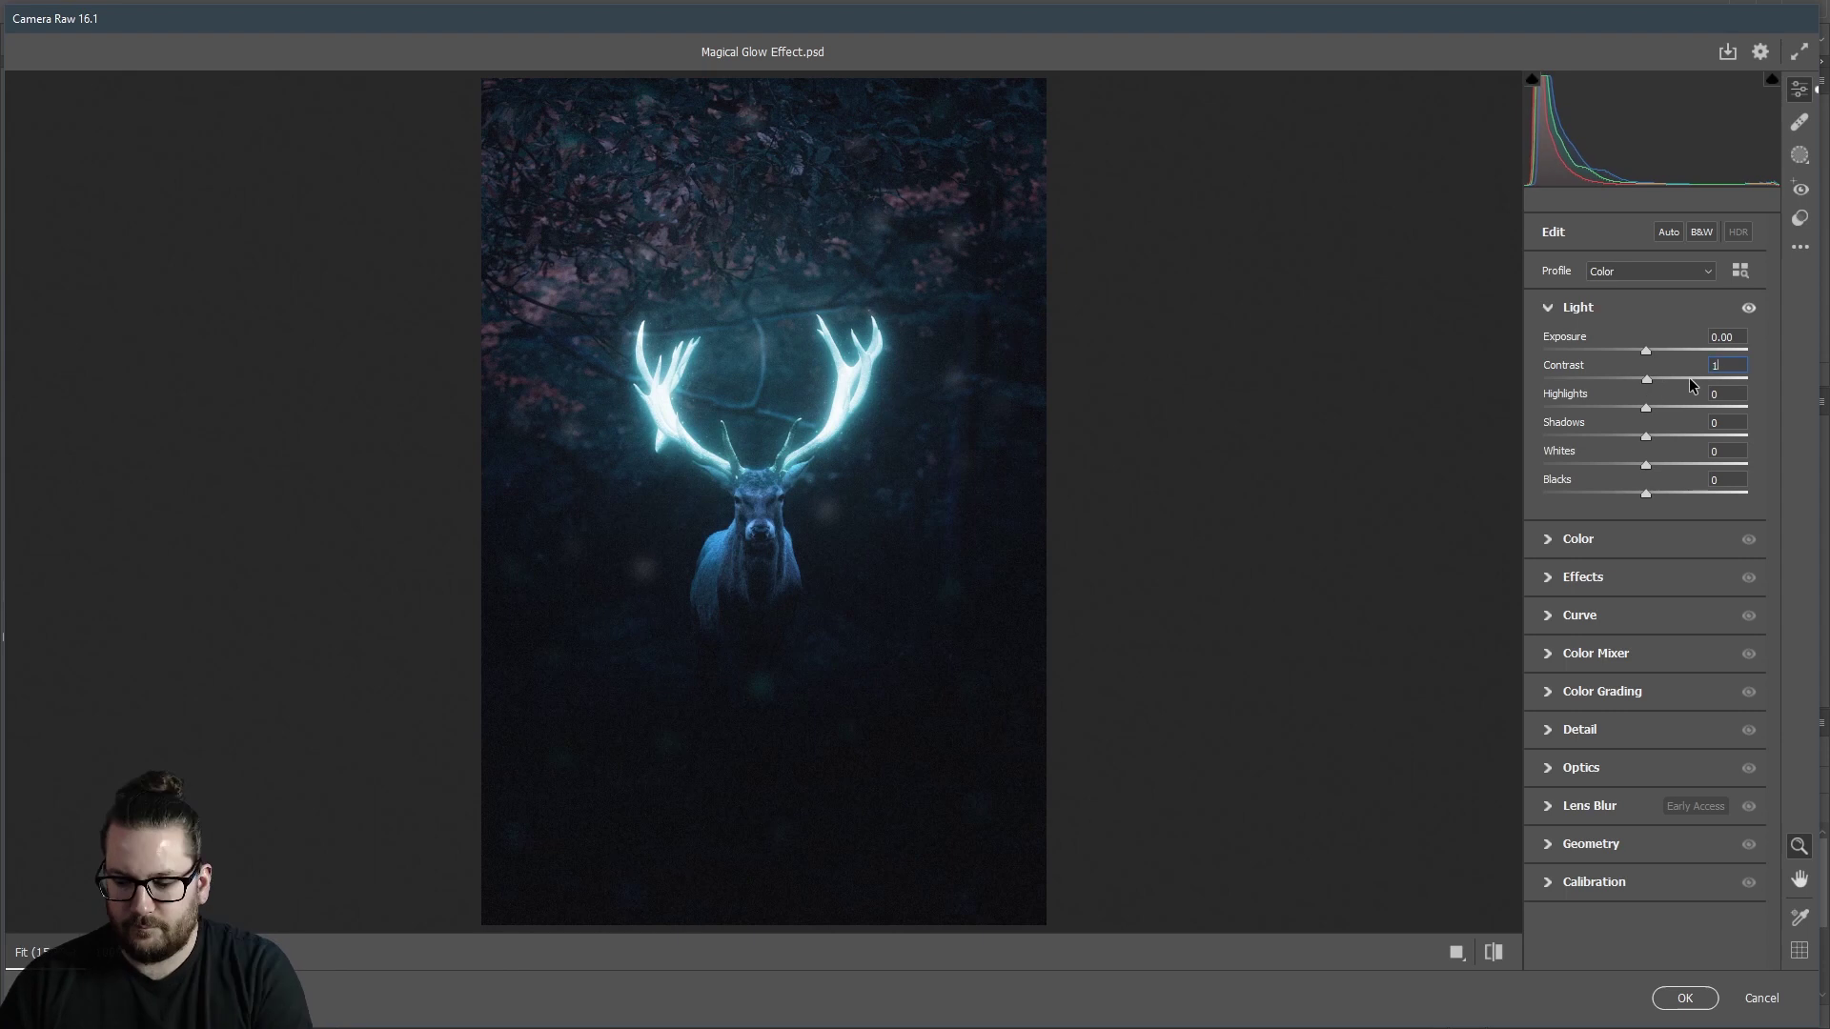
# Set Clarity to +25 in the filter's effects and try a Dehaze of about -21
pyautogui.click(1578, 538)
pyautogui.moveTo(1646, 477); pyautogui.dragTo(1599, 478)
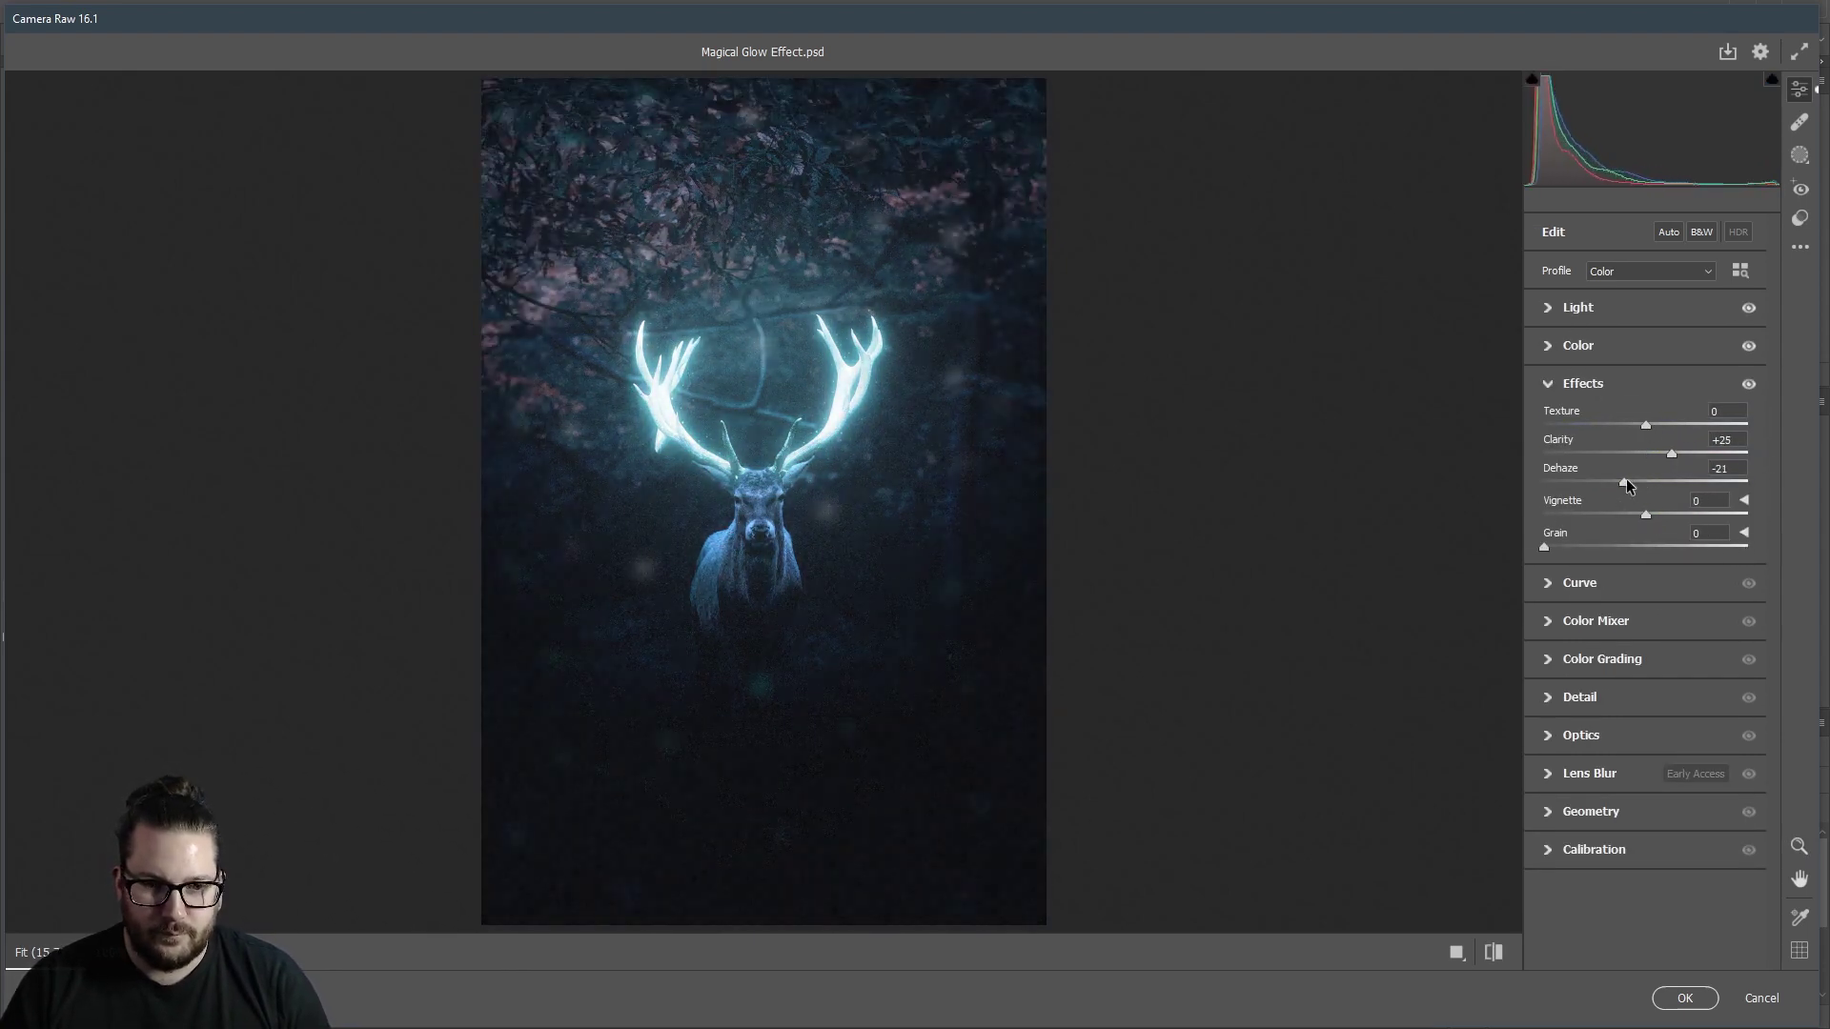
# Try brightening the reds in the Color Mixer with a luminance of about +17
pyautogui.click(1639, 620)
pyautogui.moveTo(1646, 718); pyautogui.dragTo(1646, 719)
pyautogui.click(1670, 548)
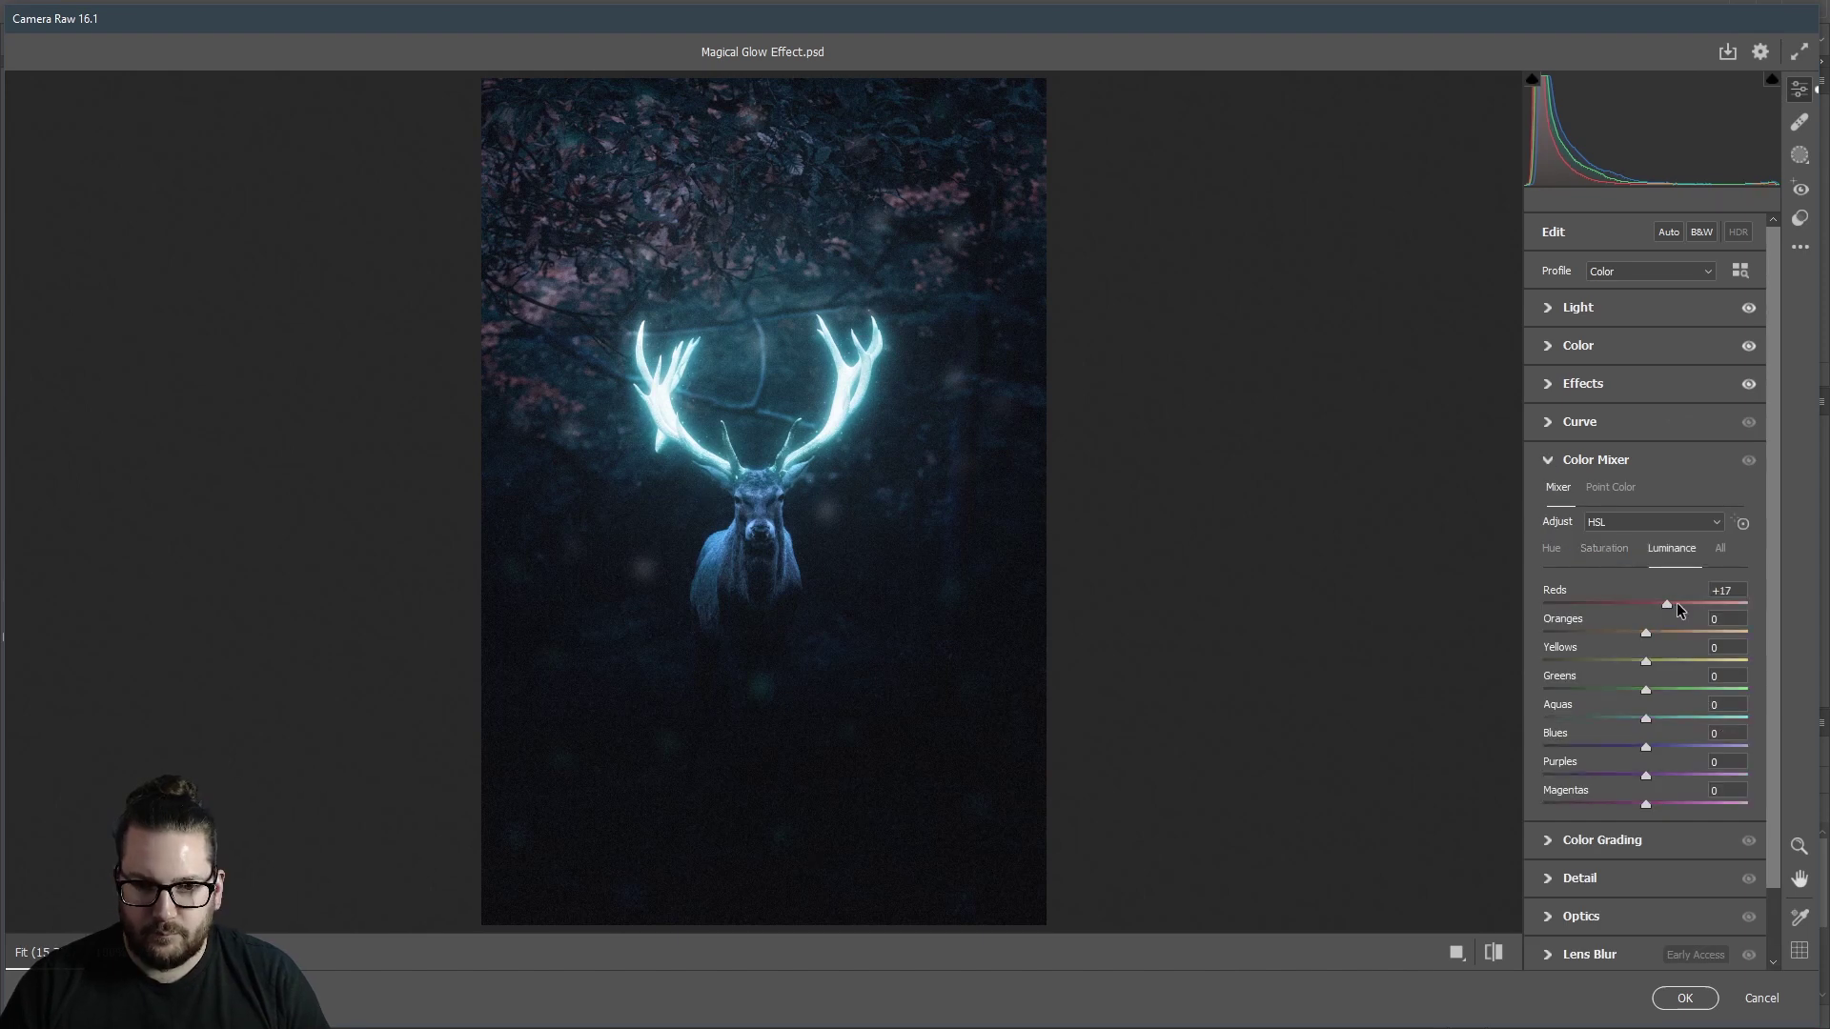
pyautogui.click(1550, 548)
# Raise the sharpening in the filter's detail settings and apply the Camera Raw Filter
pyautogui.click(1579, 878)
pyautogui.moveTo(1544, 582); pyautogui.dragTo(1630, 582)
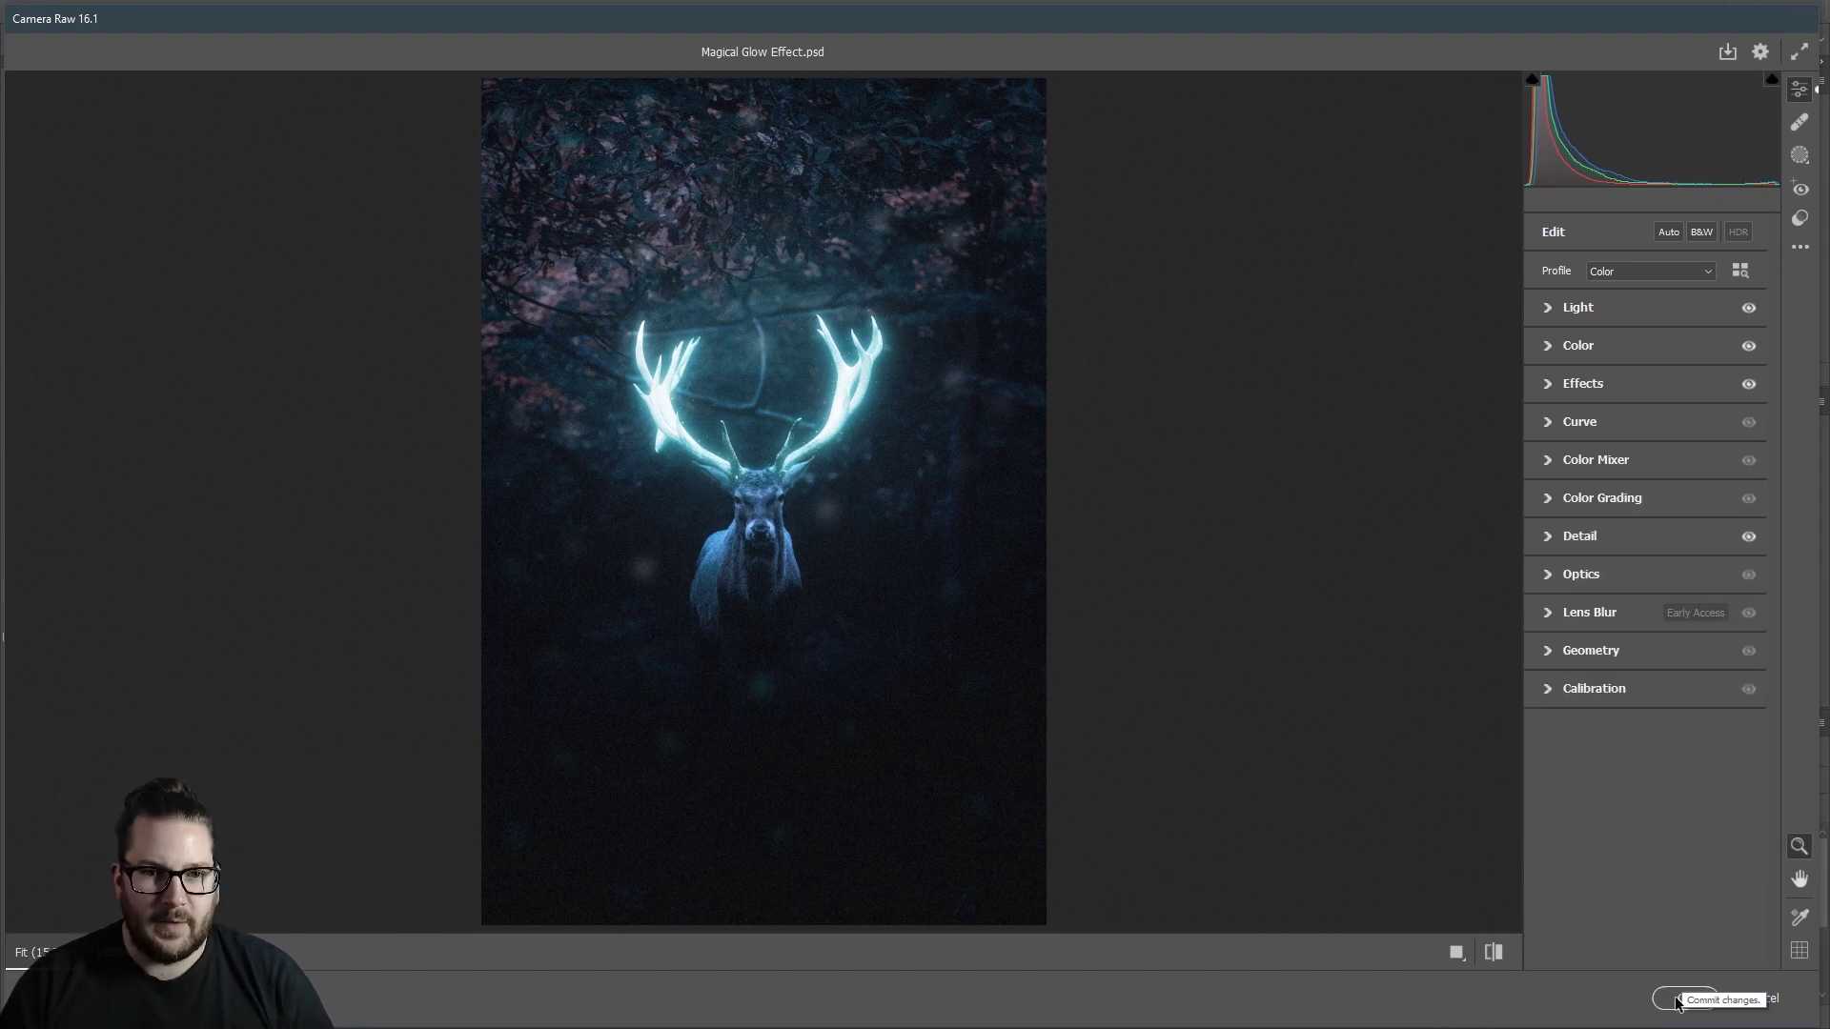
pyautogui.click(1678, 1000)
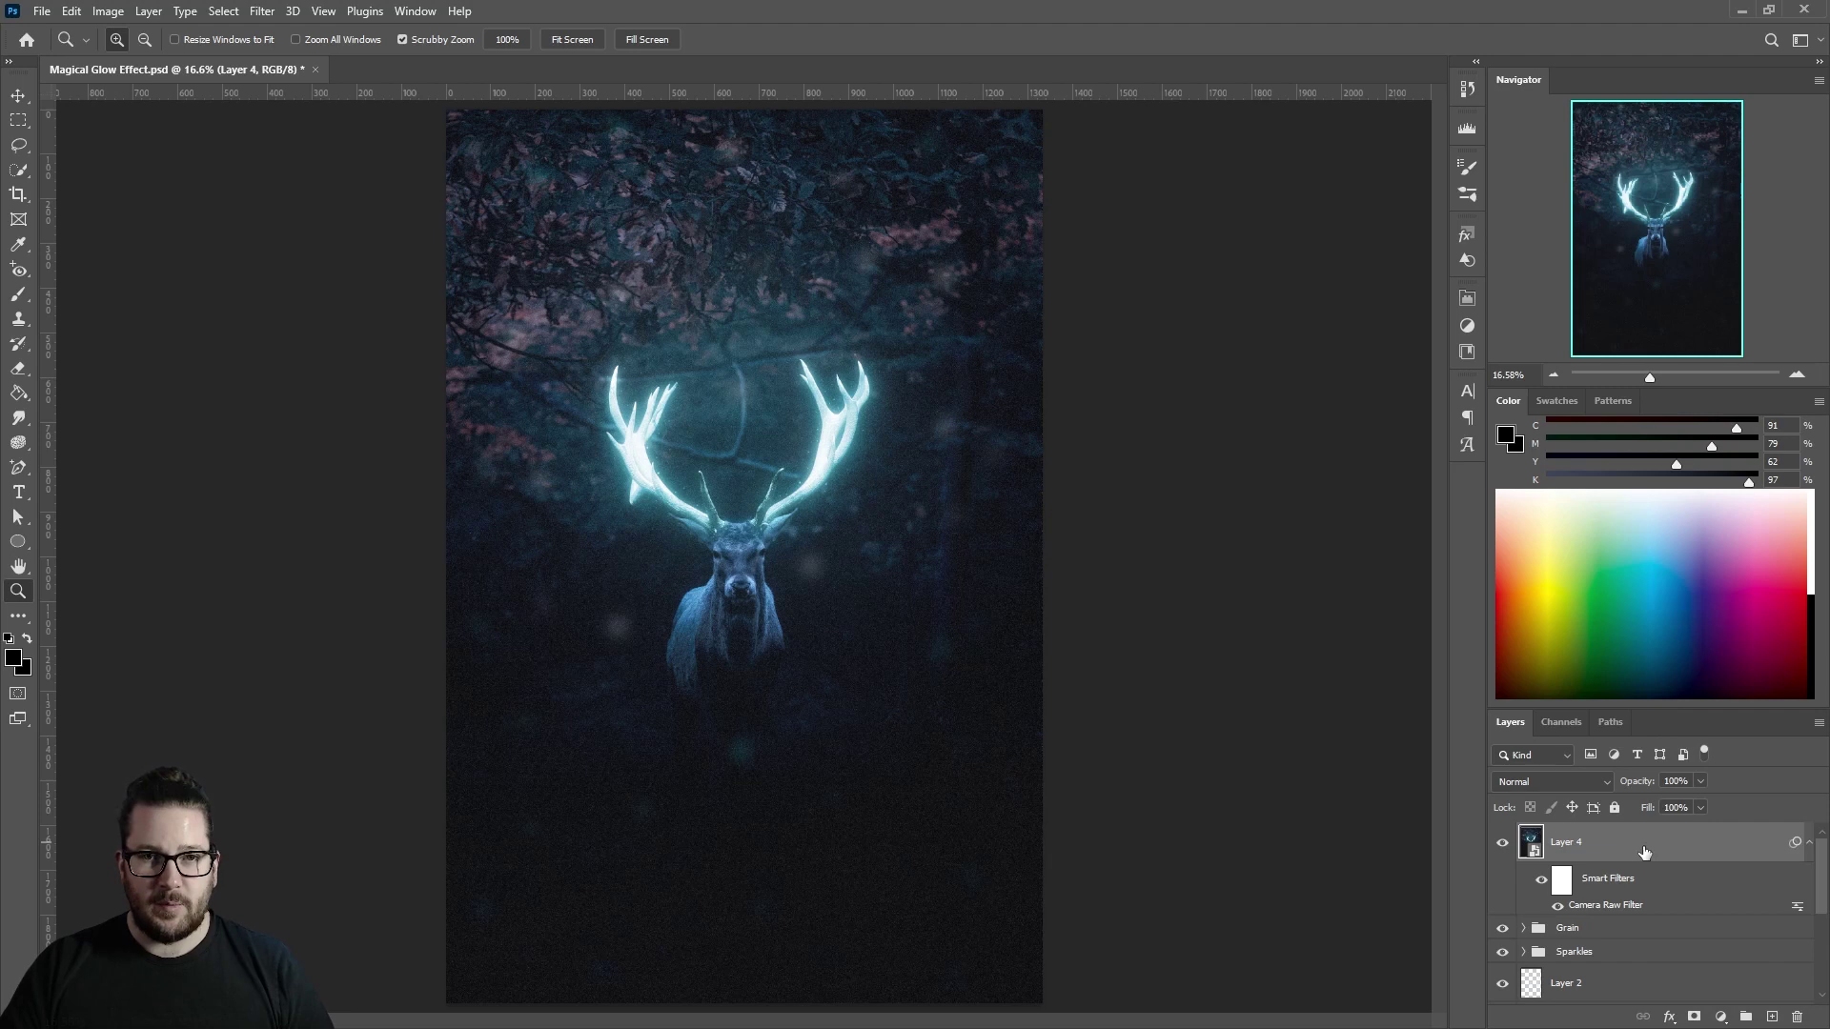
# Add a Hue/Saturation adjustment layer above the merged layer with Hue set to +180
pyautogui.click(1721, 1018)
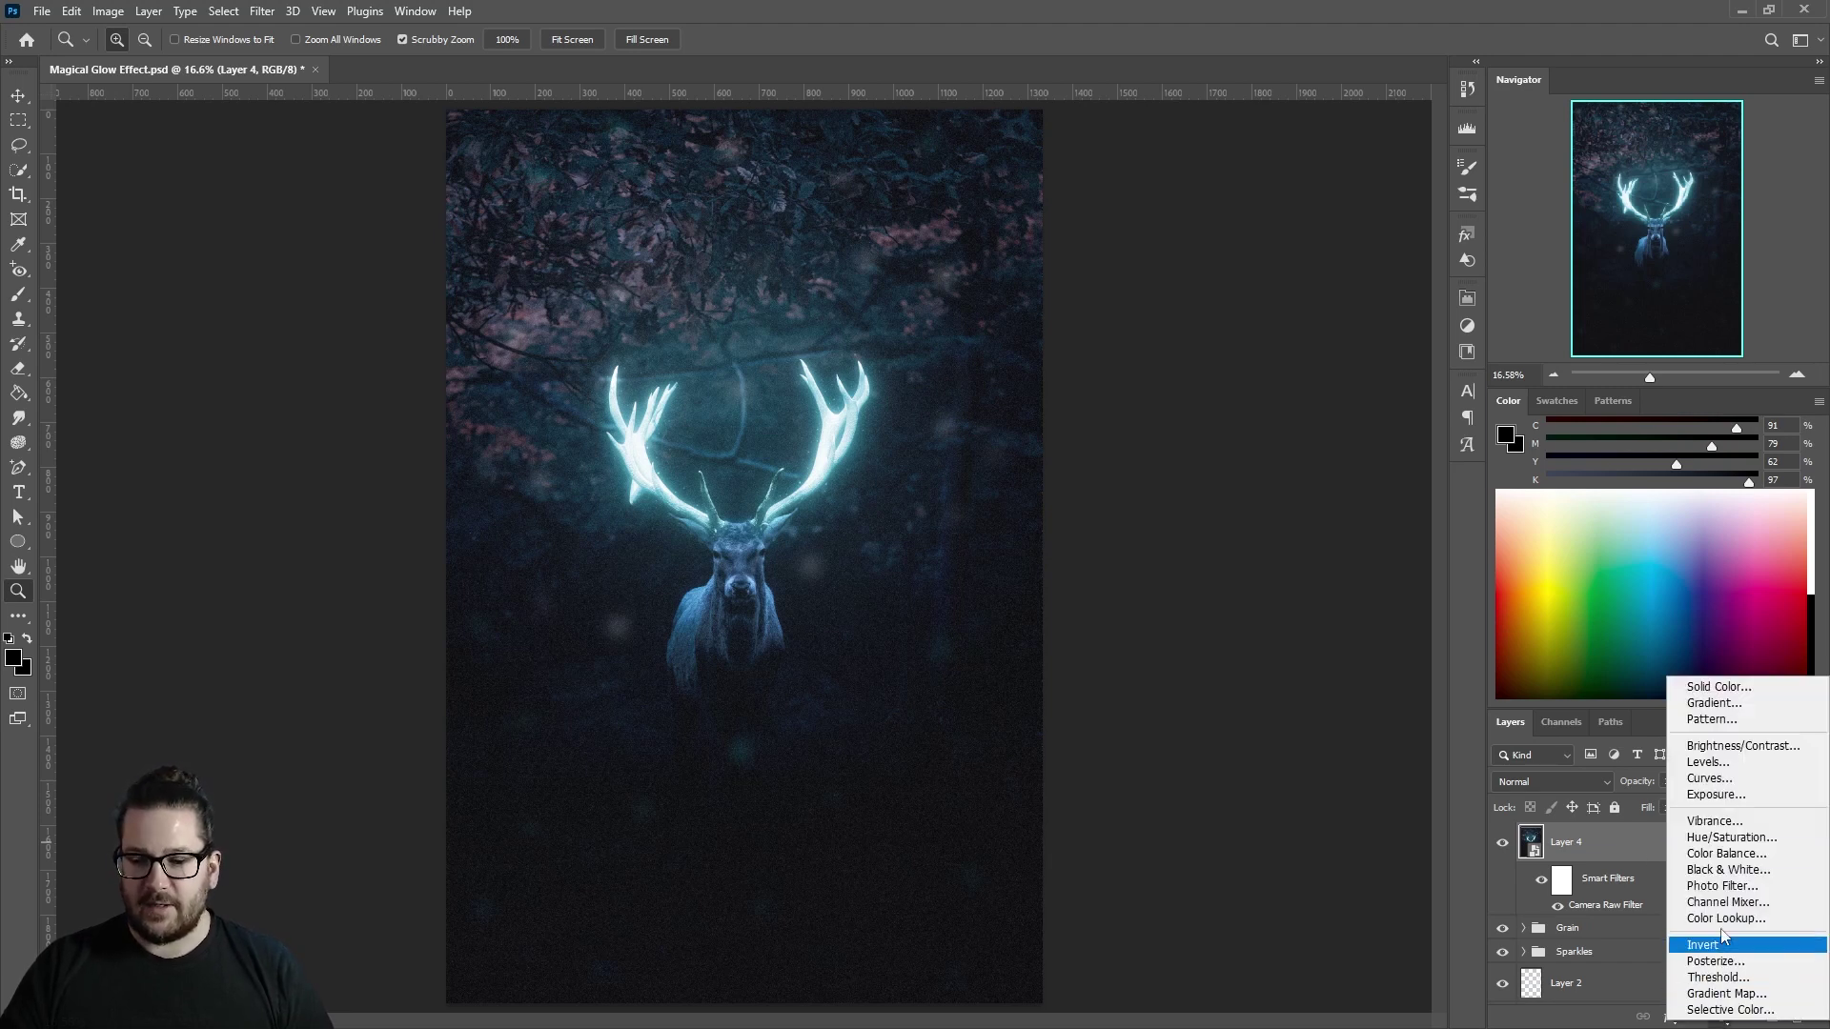
pyautogui.click(1727, 845)
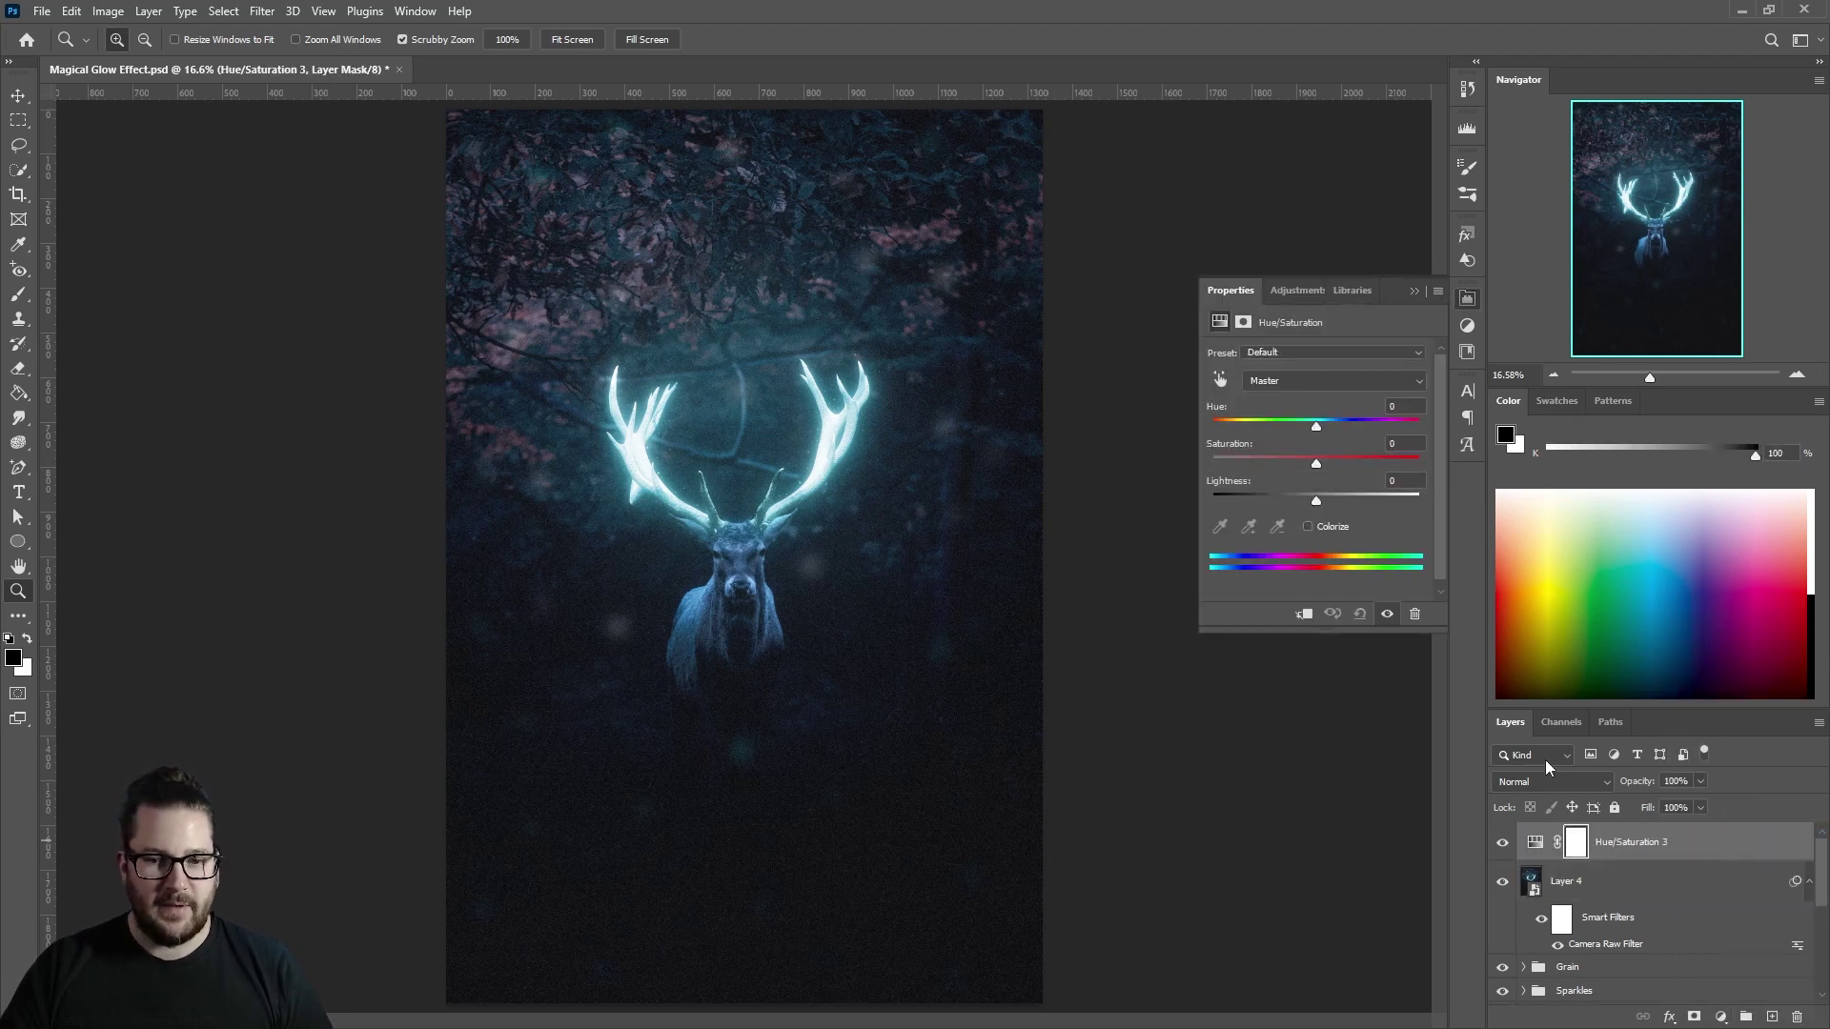
pyautogui.moveTo(1317, 423); pyautogui.dragTo(1419, 421)
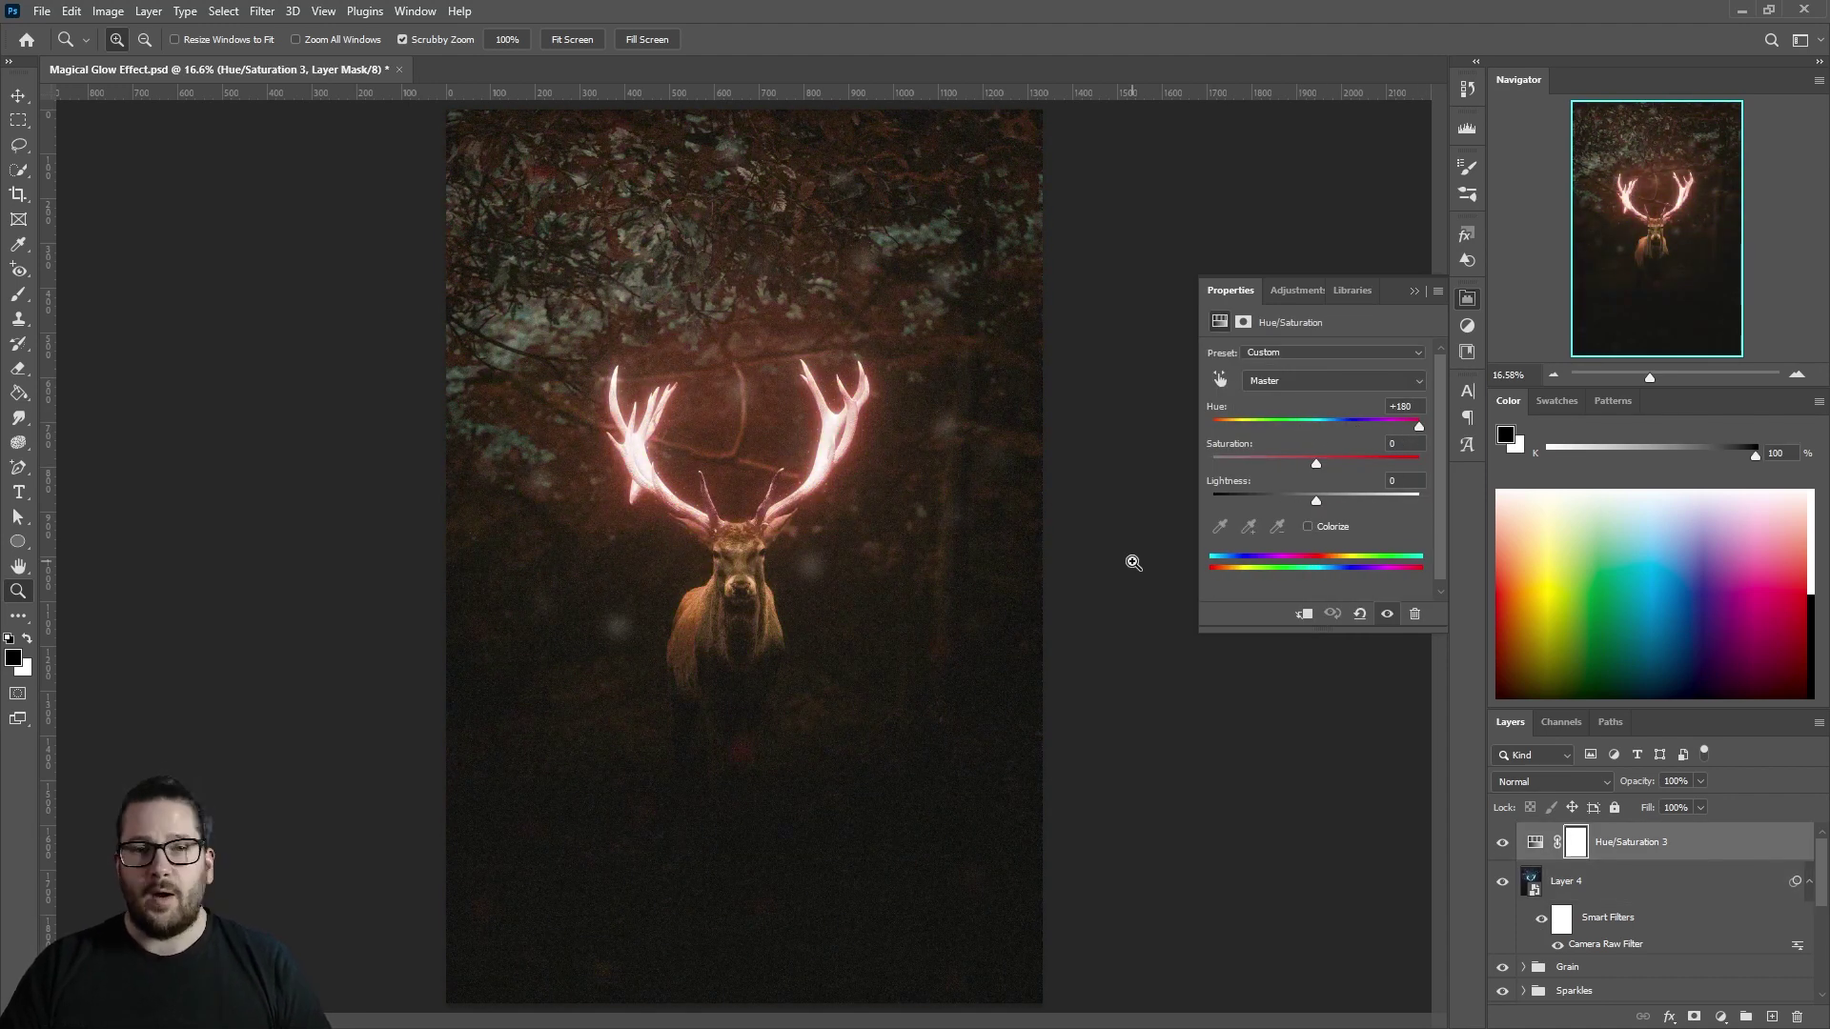
pyautogui.click(1413, 292)
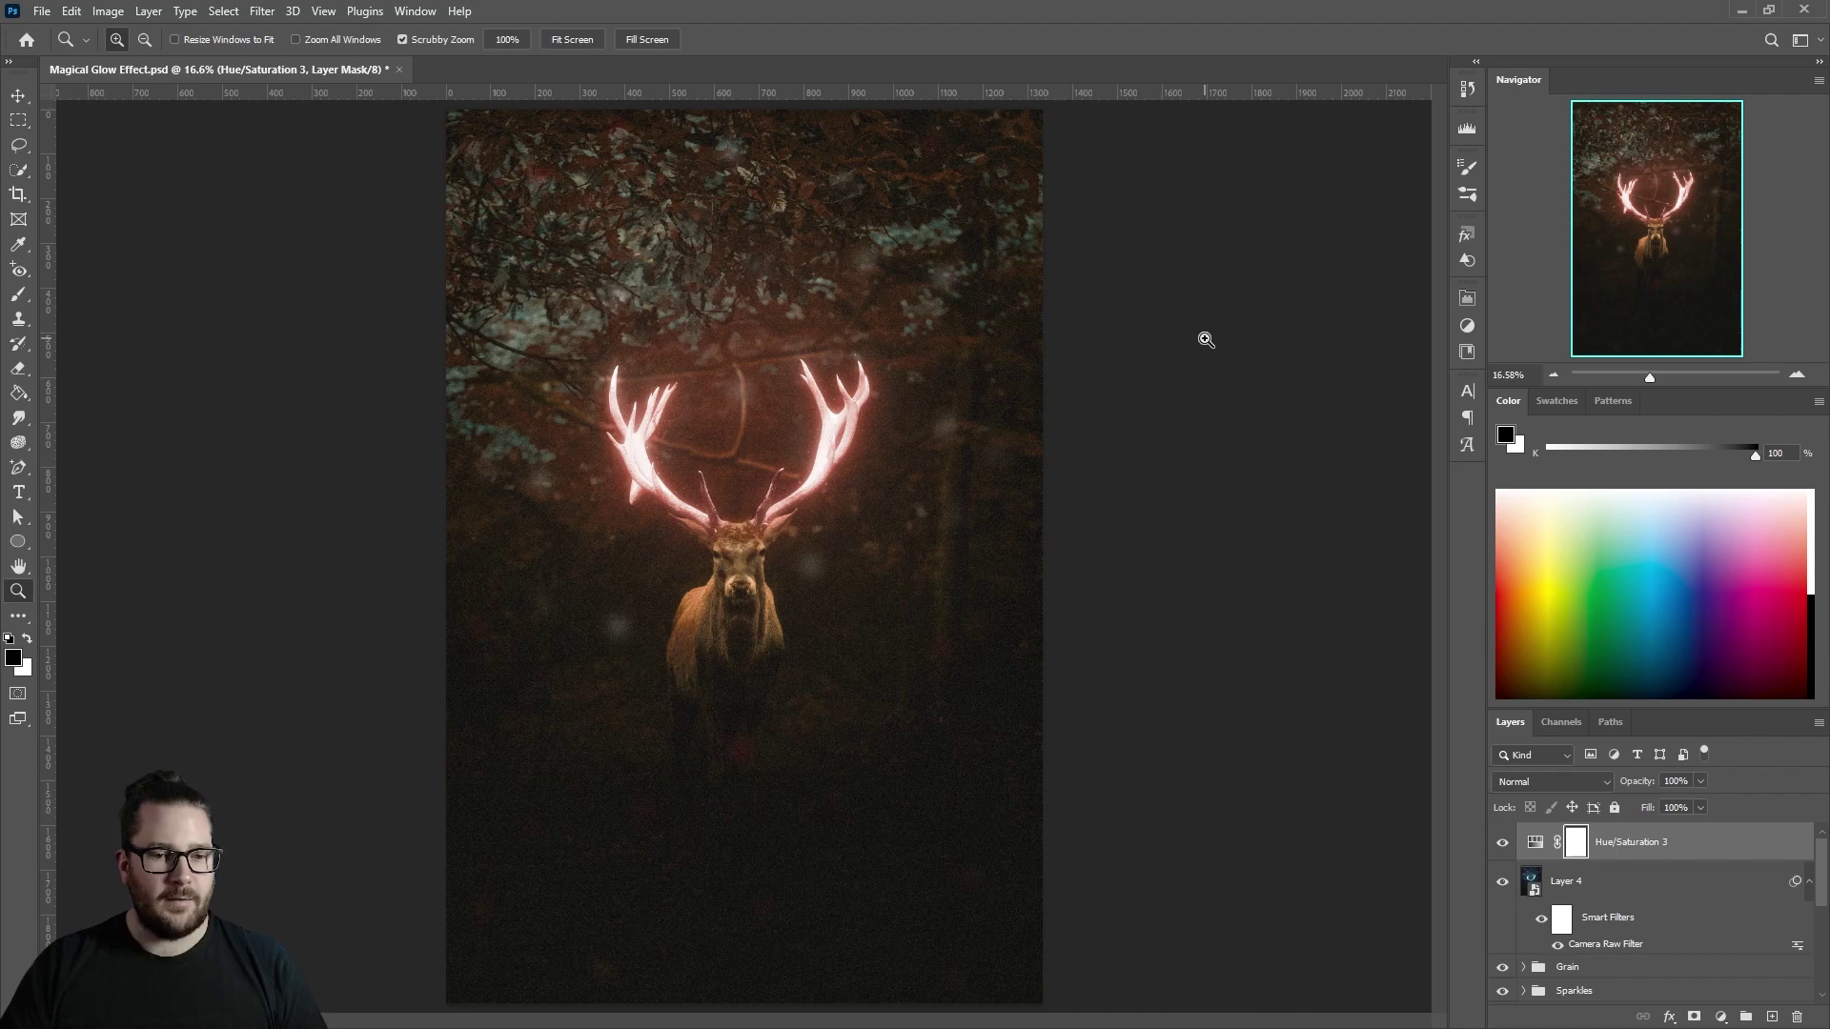